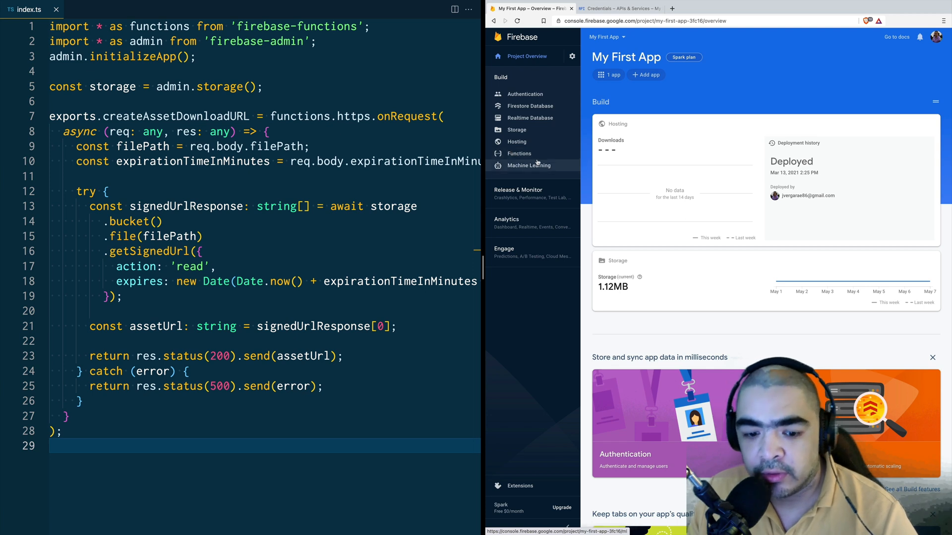
Step: Review the Authentication sign-in providers and authorized domains, then go to the Google Cloud Credentials tab
left_click(523, 94)
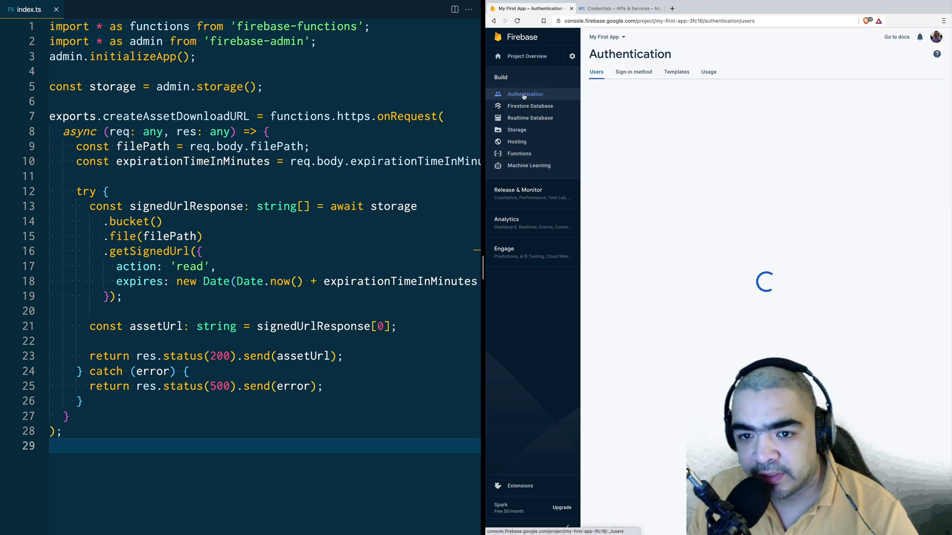
left_click(632, 72)
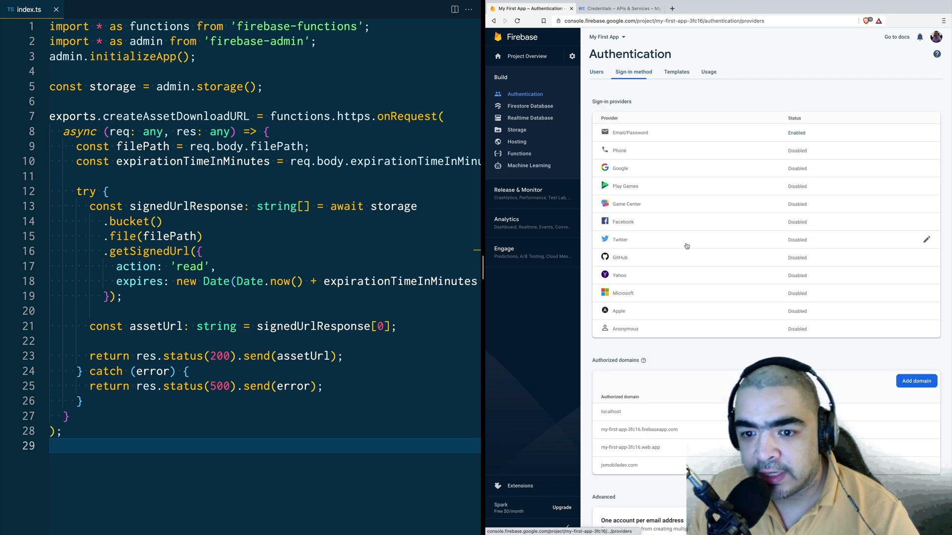
scroll(689, 332, "down", 1)
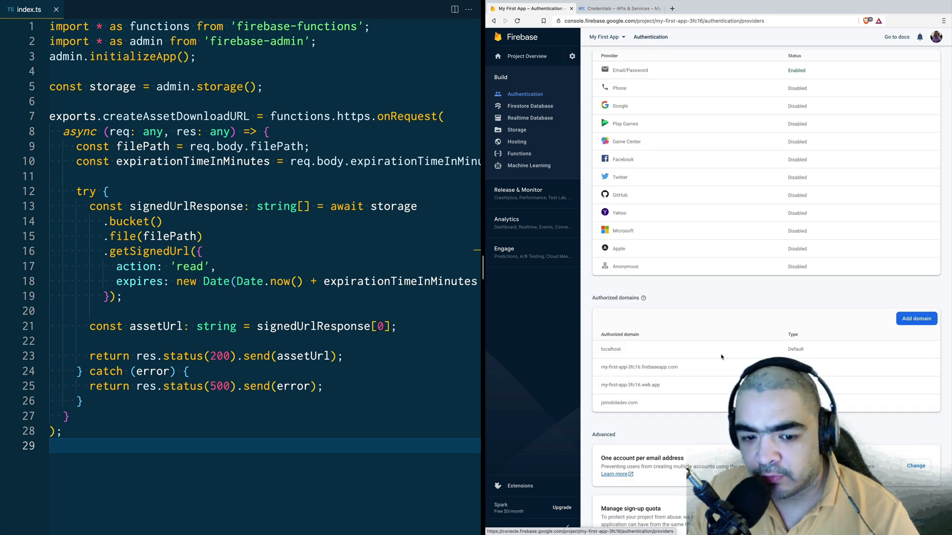
scroll(736, 357, "up", 1)
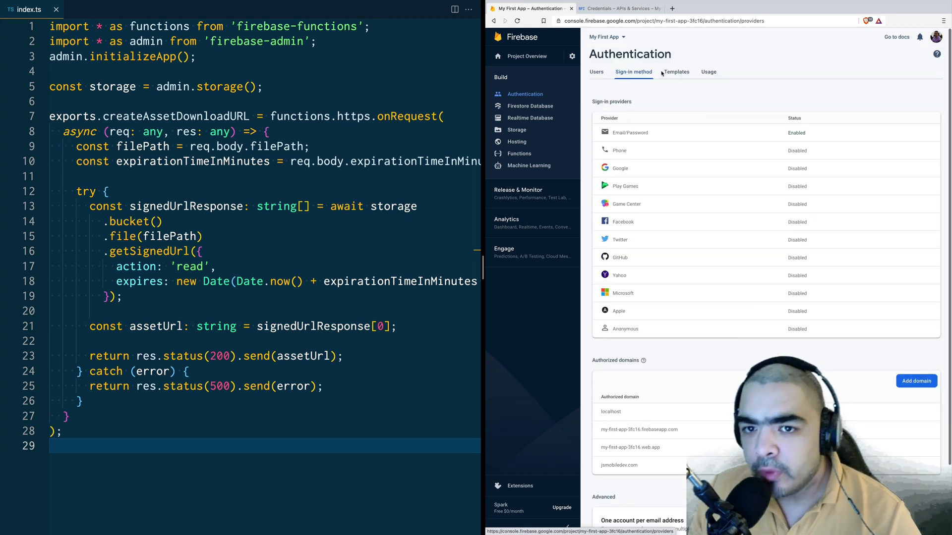
left_click(625, 11)
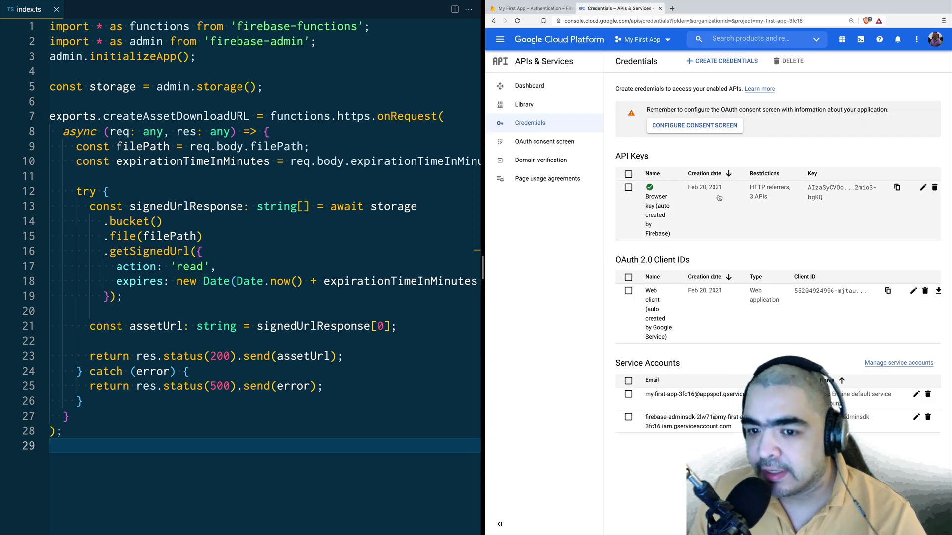
Step: Check the Browser key's HTTP-referrer restrictions, then go to Firebase's Firestore Database page
left_click(923, 188)
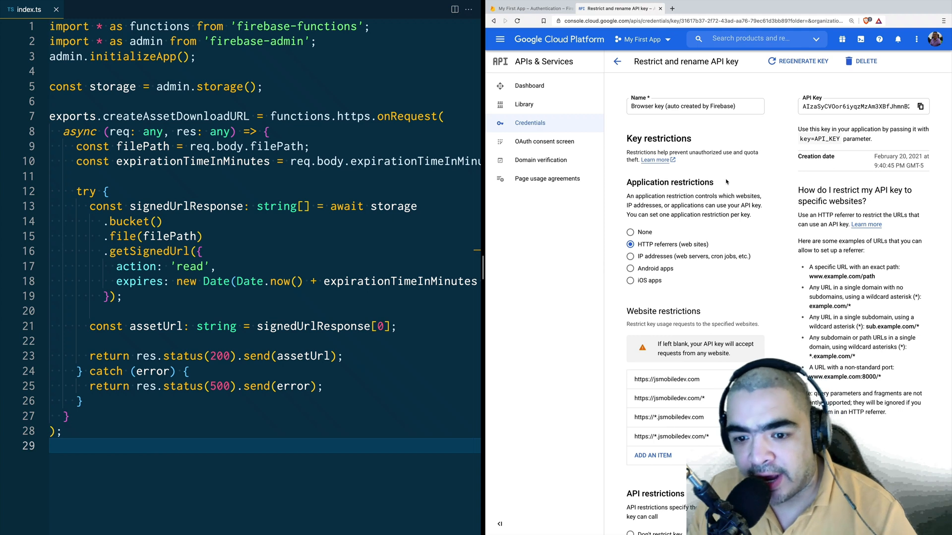
left_click(530, 9)
left_click(531, 106)
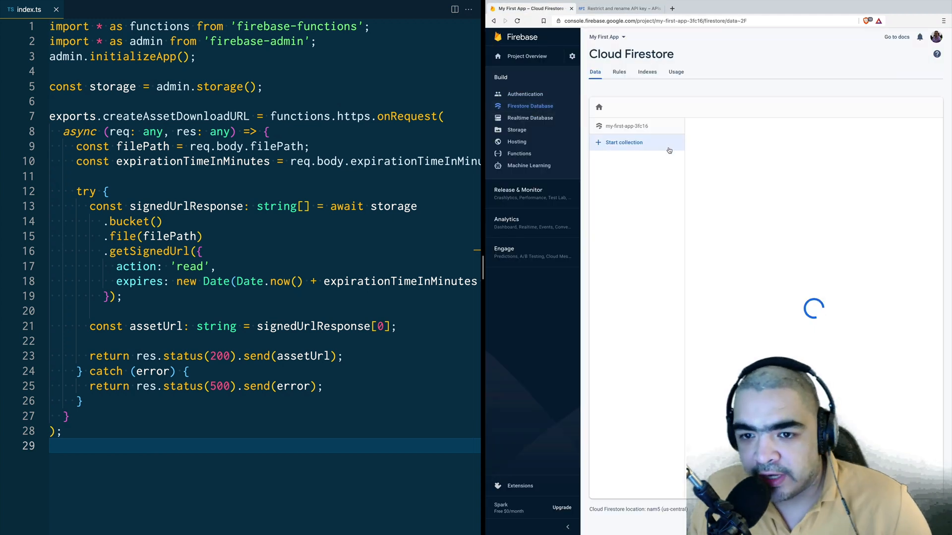
Step: Review the Firestore rules with isSameUser and isPlatformAdmin, then go to Storage
left_click(619, 72)
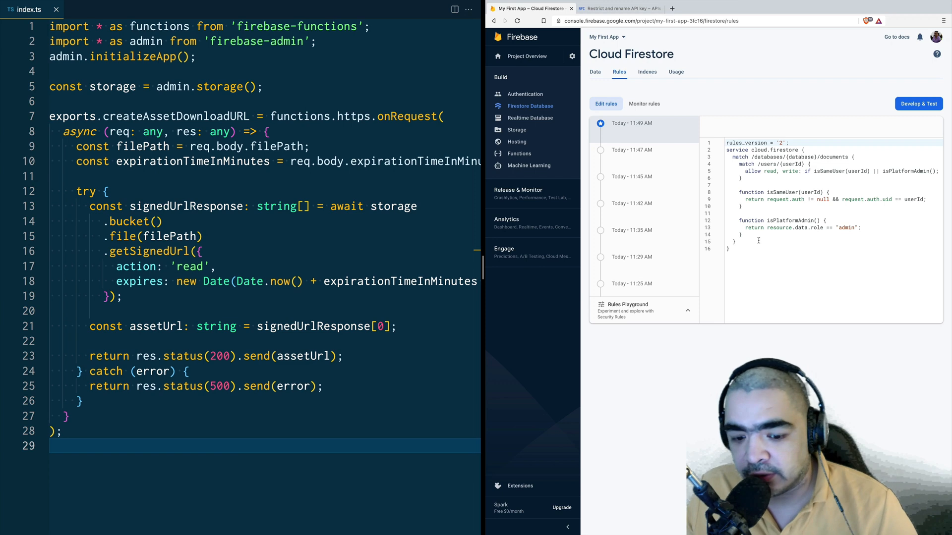
left_click(517, 130)
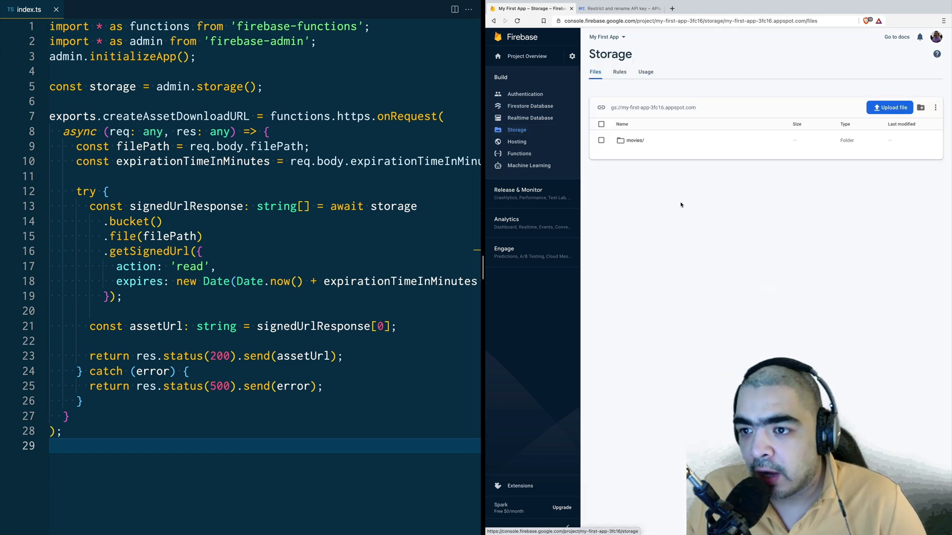
Step: Review the Storage security rules, then go to the Cloud Functions page
left_click(619, 73)
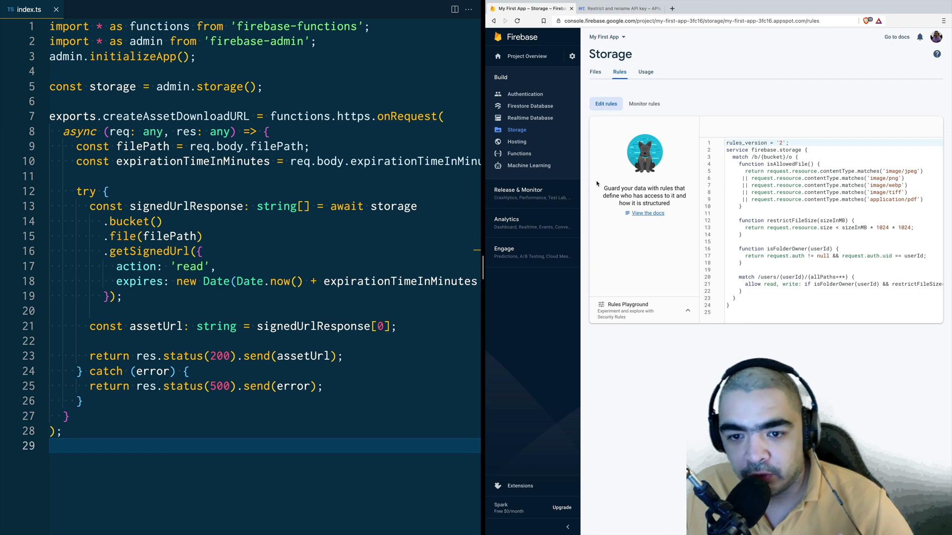
left_click(519, 153)
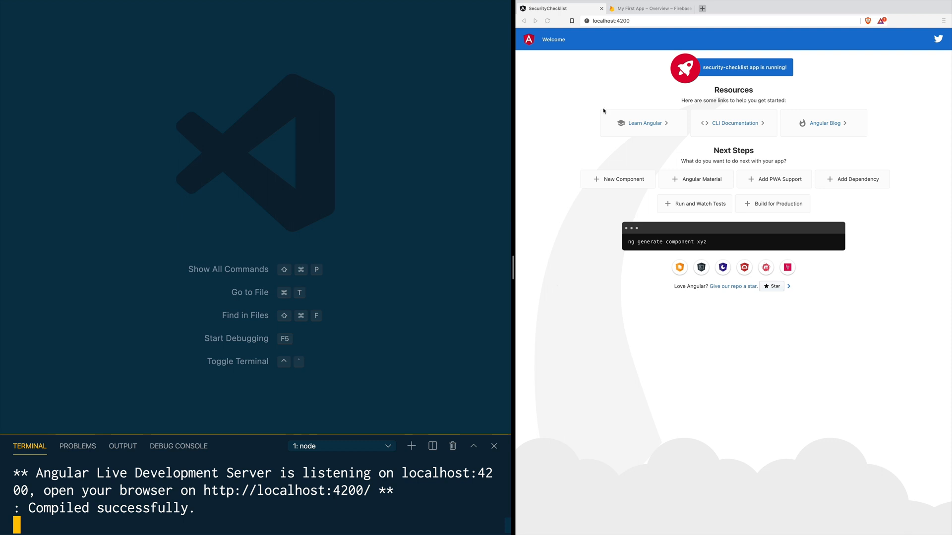
left_click(653, 9)
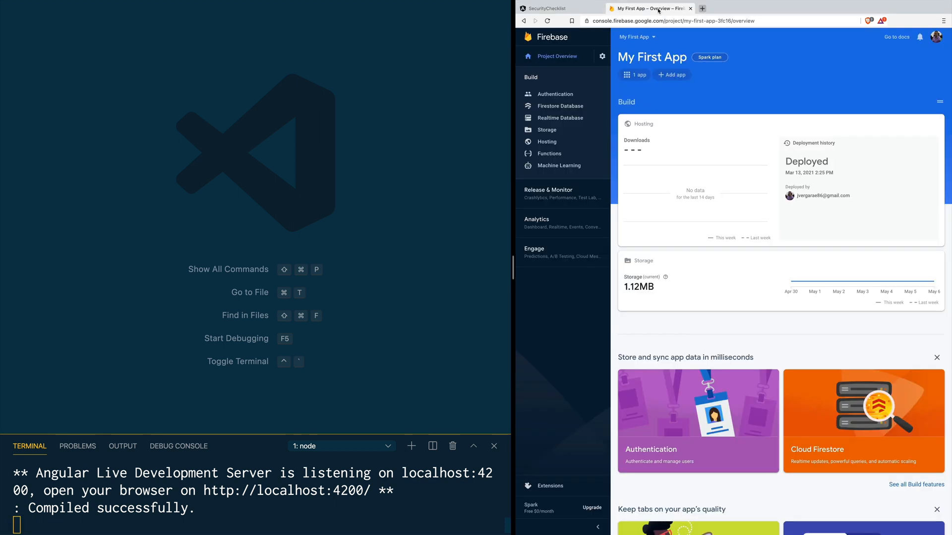
left_click(576, 10)
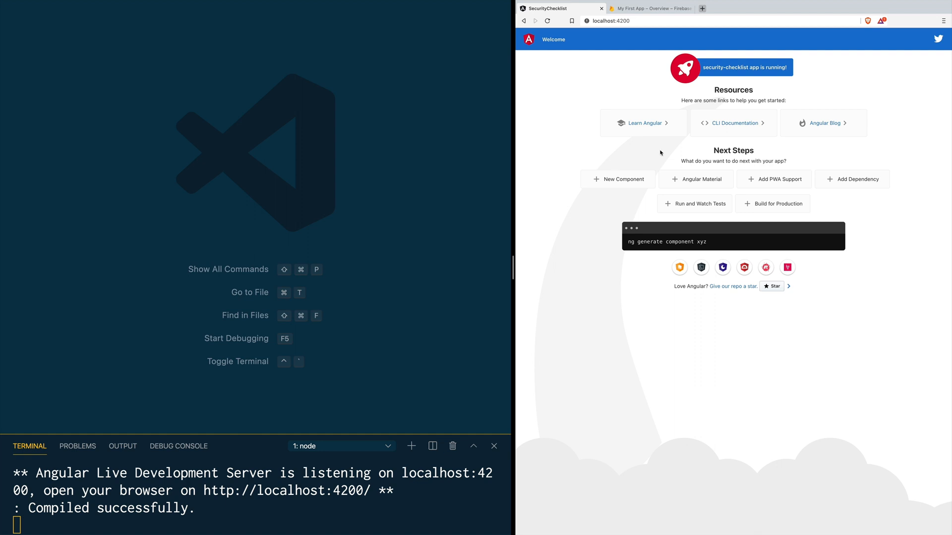
left_click(403, 517)
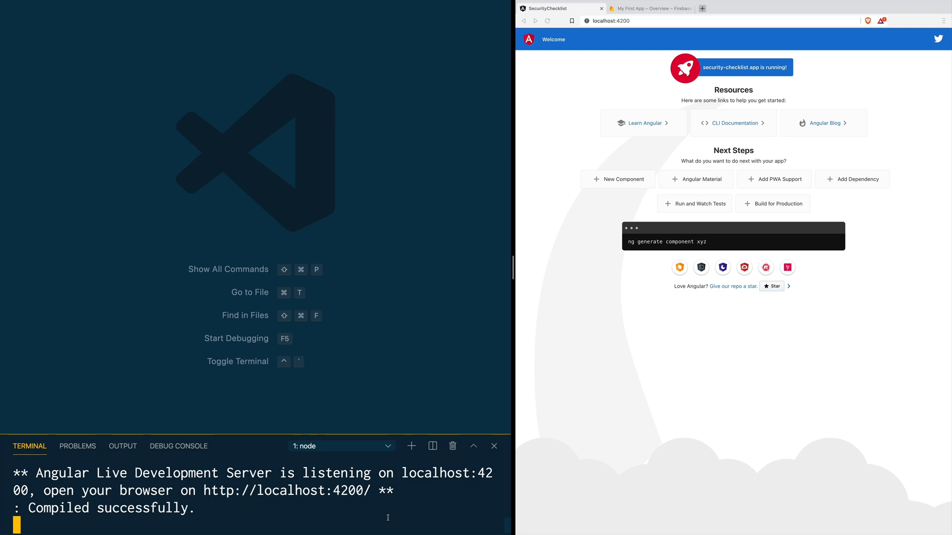
Step: Stop the Angular dev server, clear the terminal, and run npm install firebase
key("ctrl+c")
type("clear")
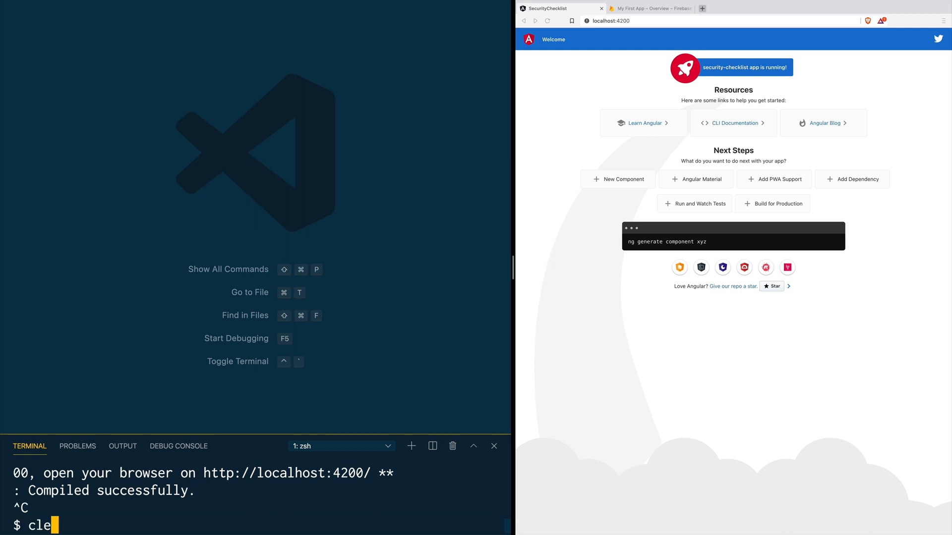
key("Return")
type("npm")
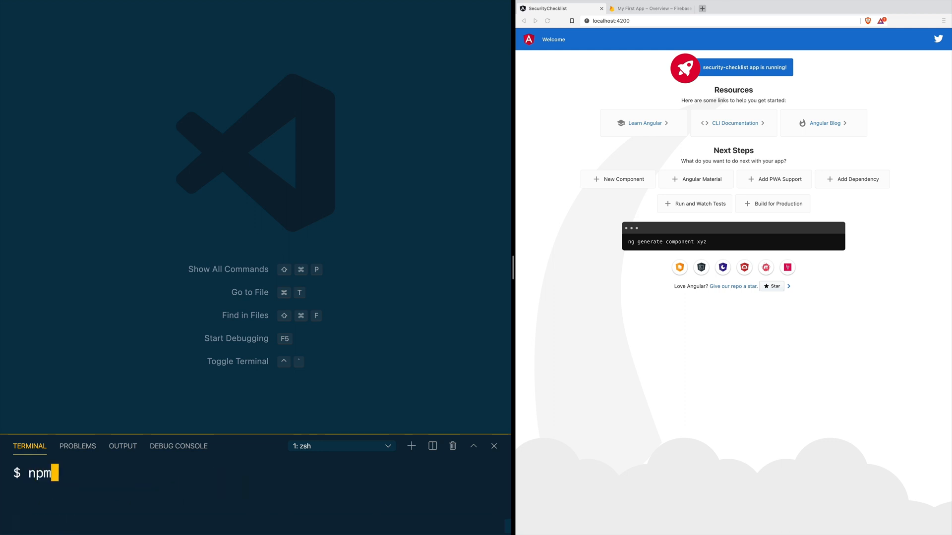
type(" install firebase")
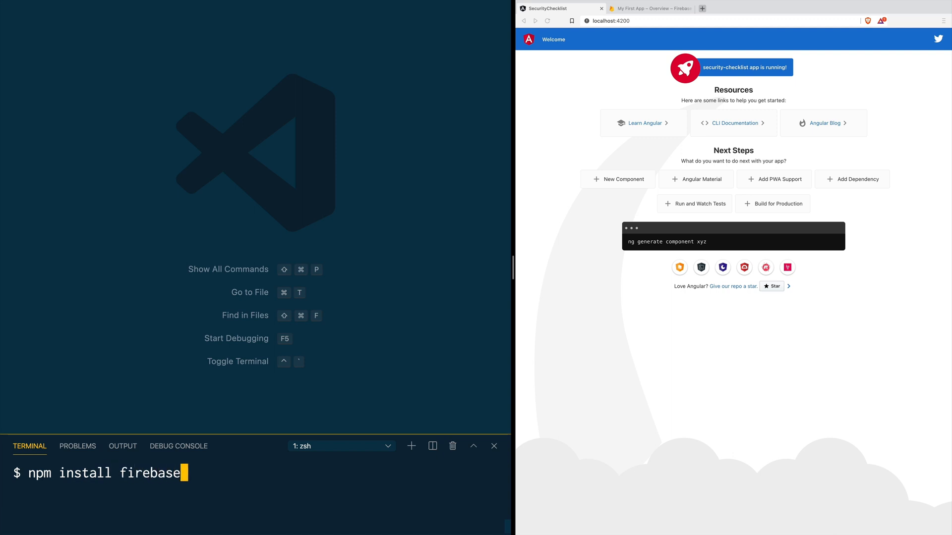
key("Return")
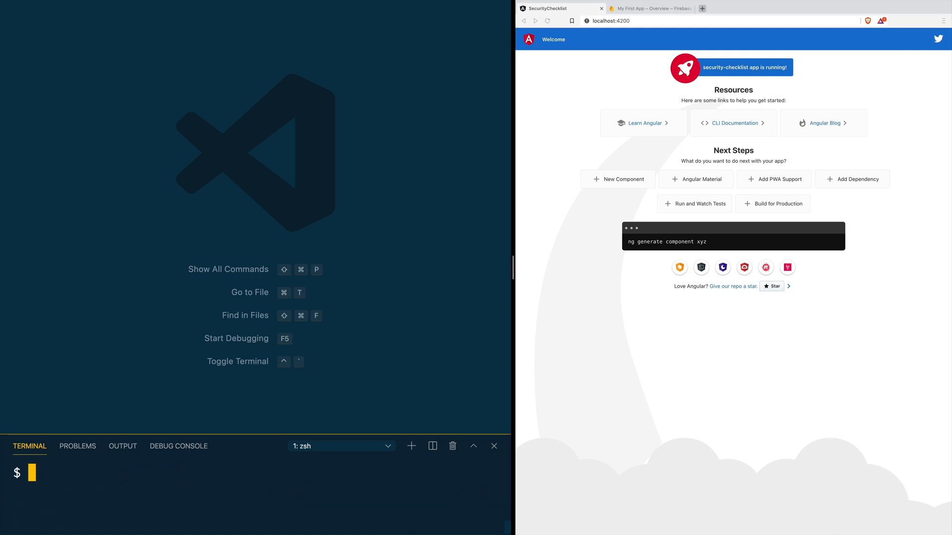
Step: In app.component.ts, add import firebase from 'firebase/app'
key("cmd+p")
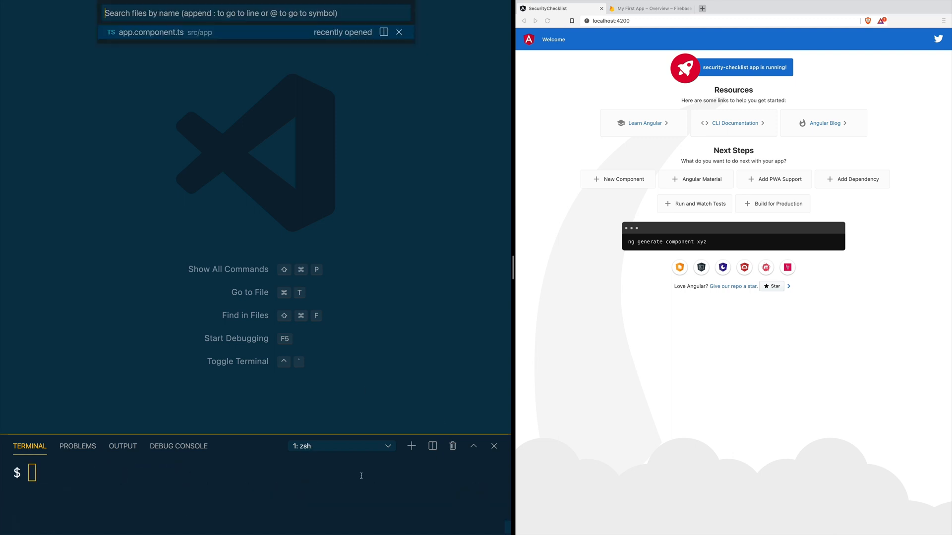
type("app")
key("Return")
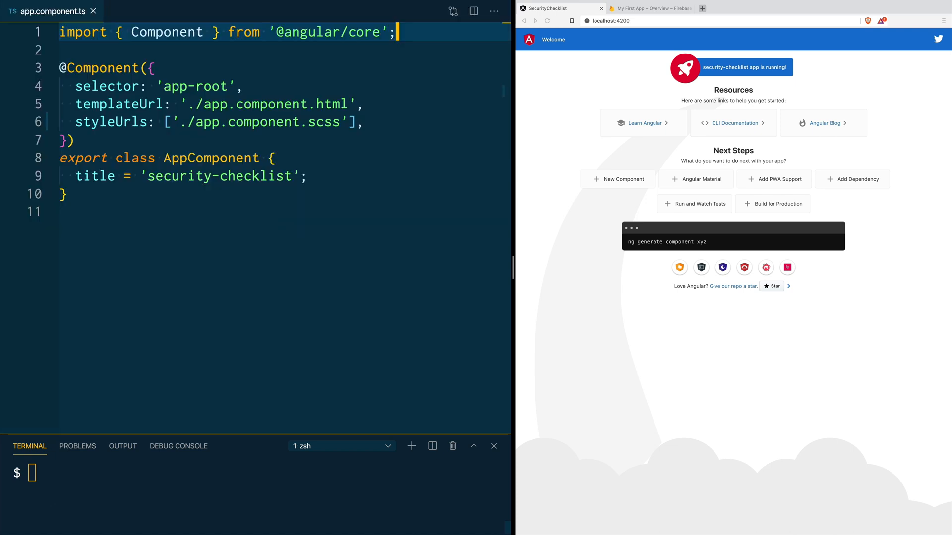
key("Return")
type("import ")
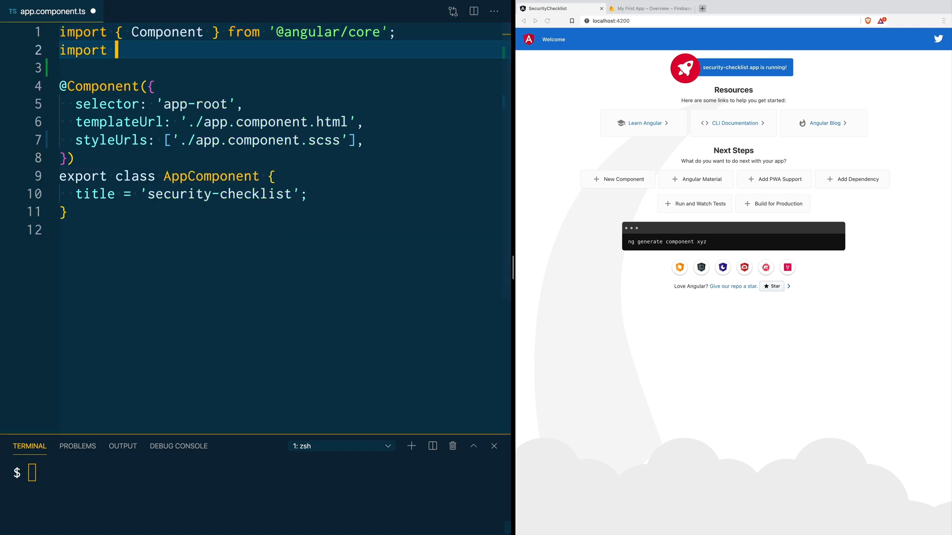
type("firebase fr")
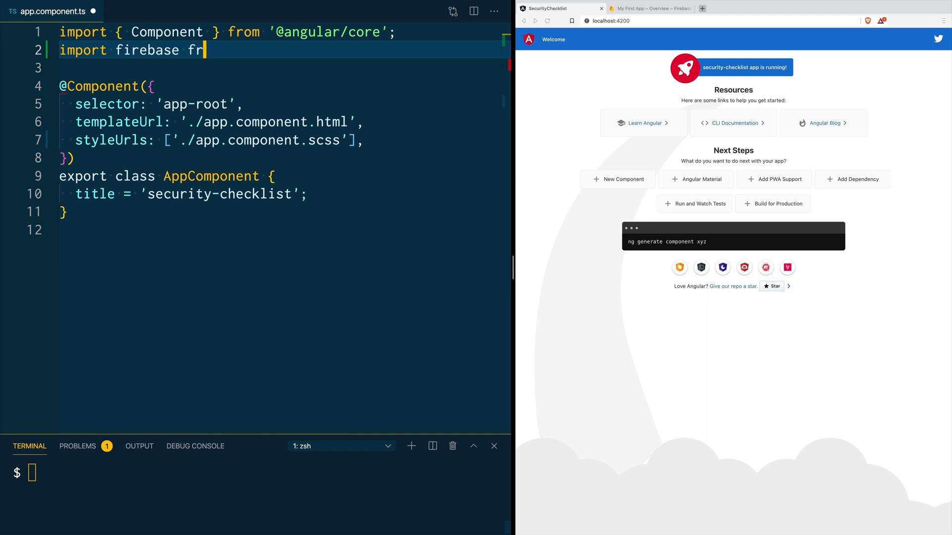
type("om 'firebase/app'")
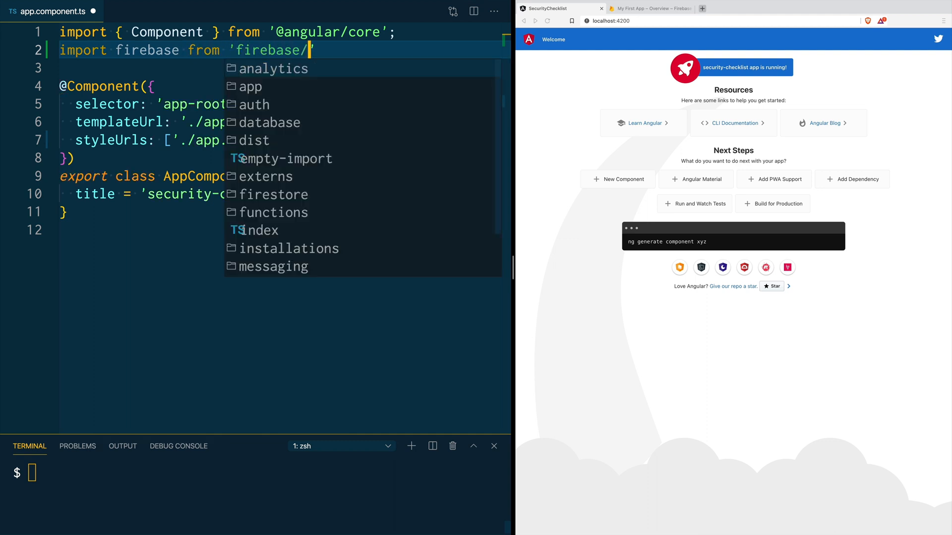
type(";")
Step: Add a startFirebase() method that calls firebase.initializeApp()
left_click(308, 193)
key("Return")
key("Return")
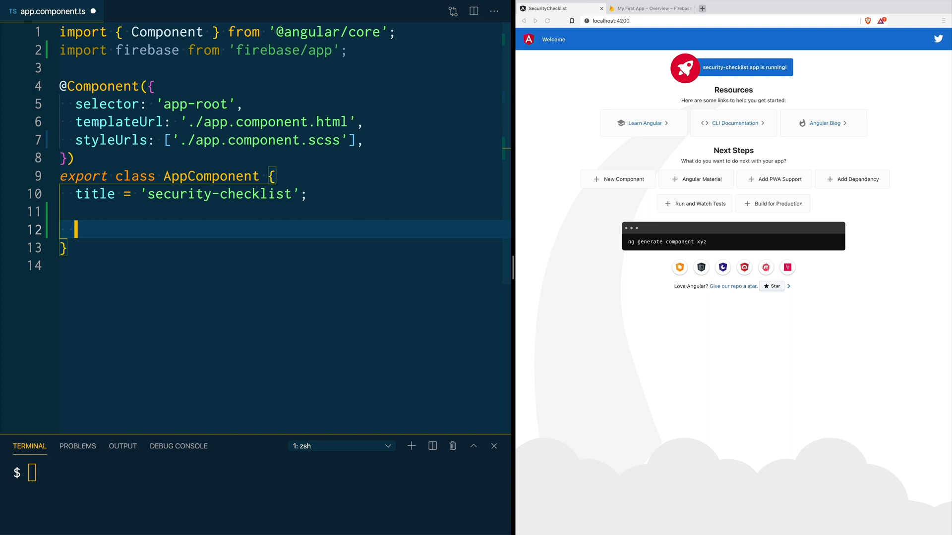
type("start")
type("Fire")
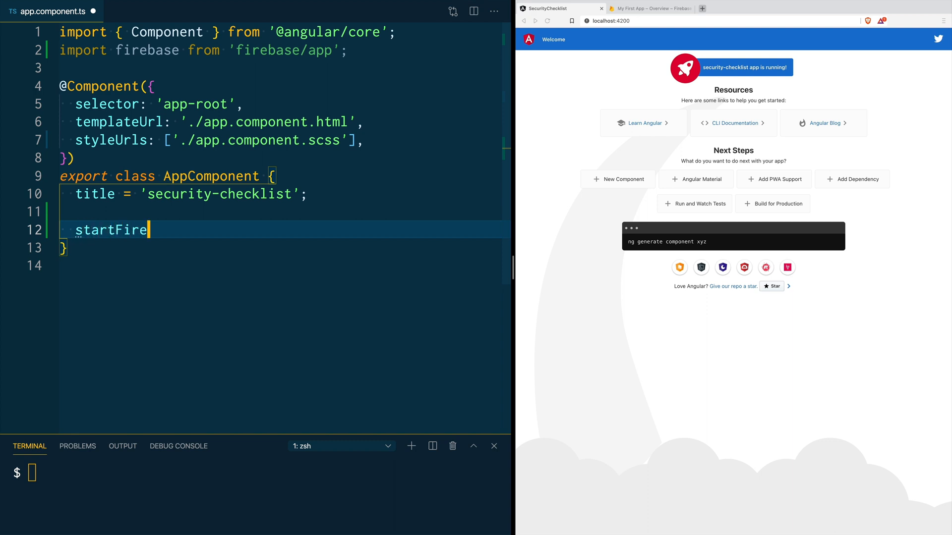
type("base() {")
key("Return")
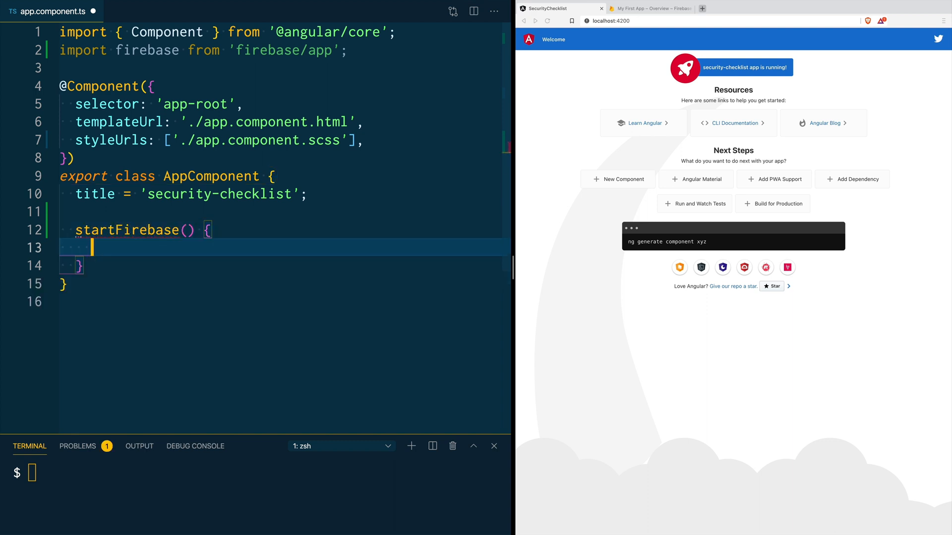
type("firebase.ini")
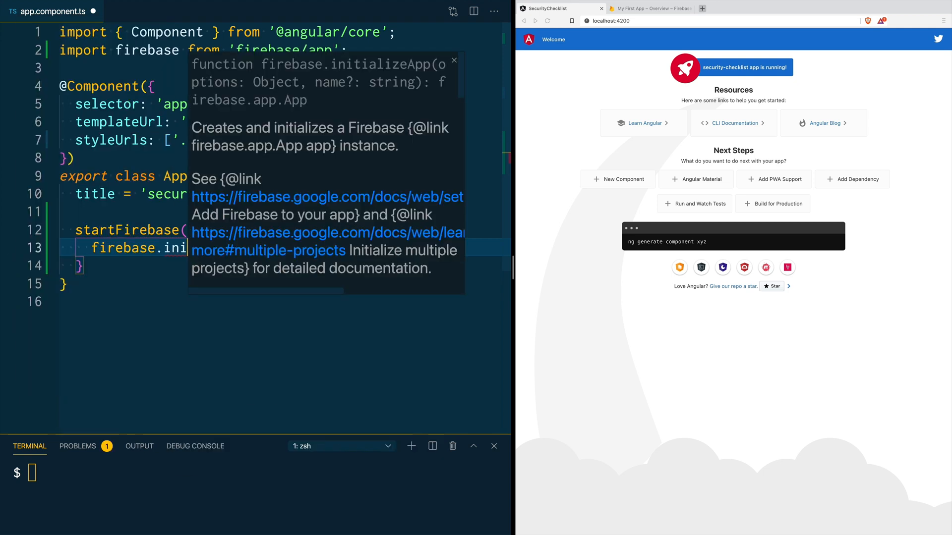
key("Tab")
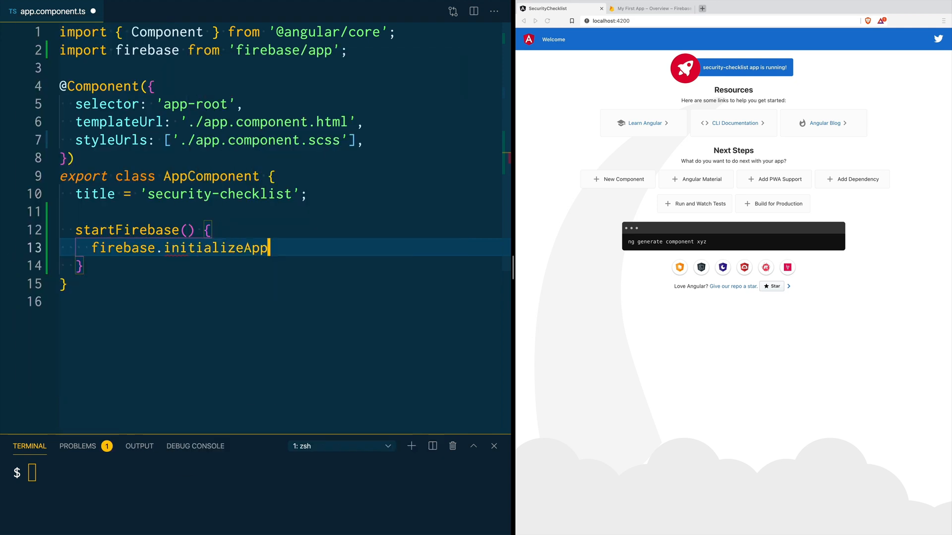
type("();")
key("Left")
key("Left")
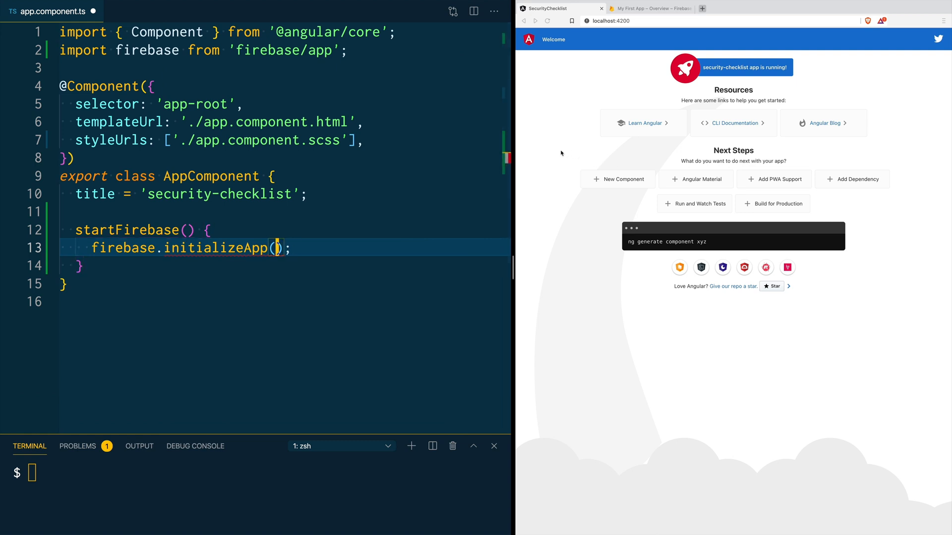
Step: Copy the firebaseConfig object from Project settings and paste it into initializeApp()
left_click(637, 10)
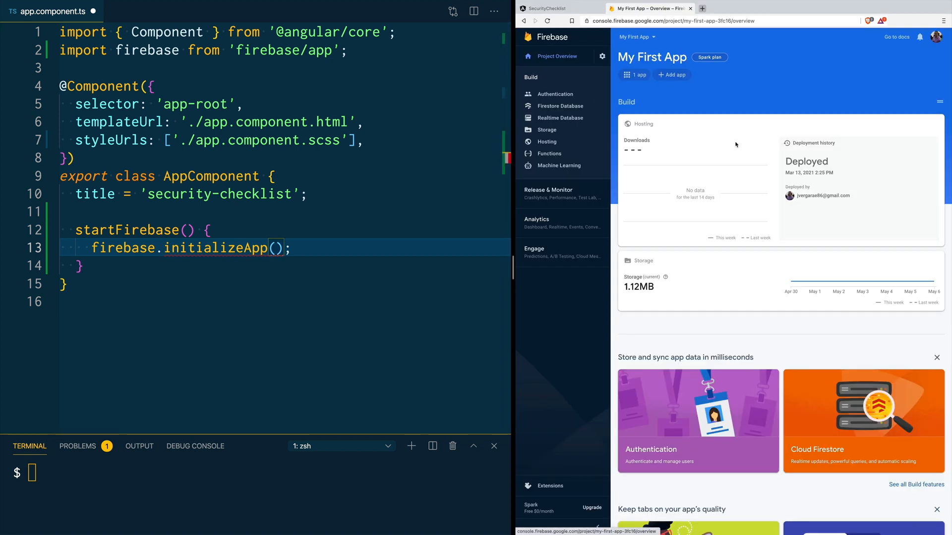
left_click(602, 57)
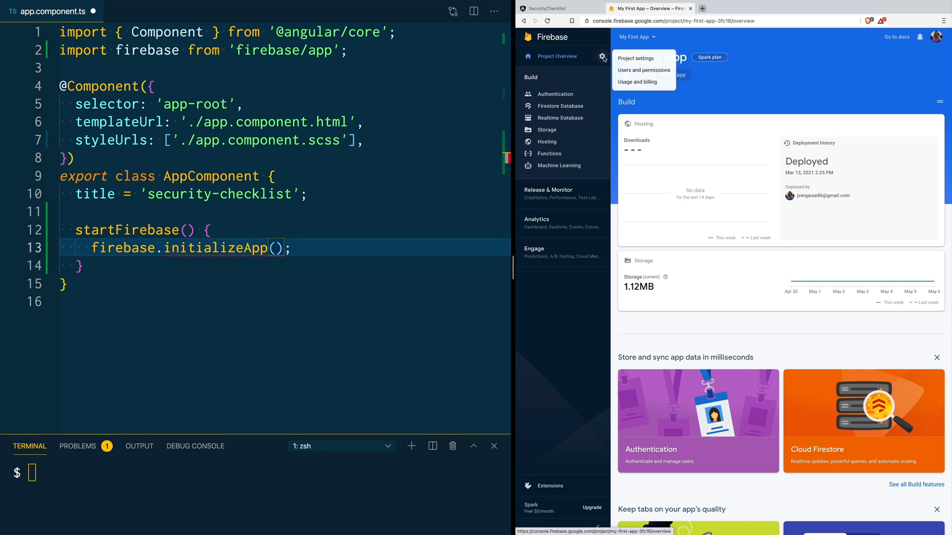
left_click(665, 61)
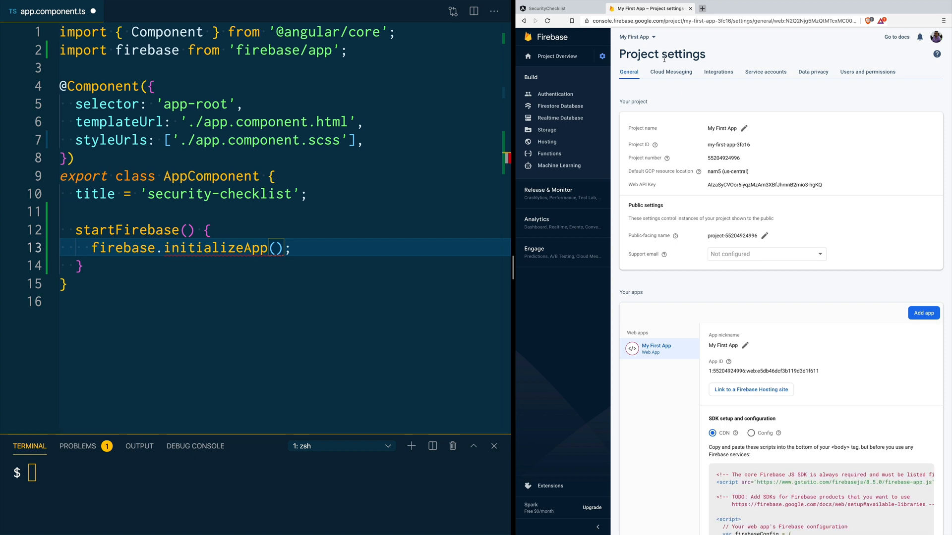
scroll(700, 208, "down", 5)
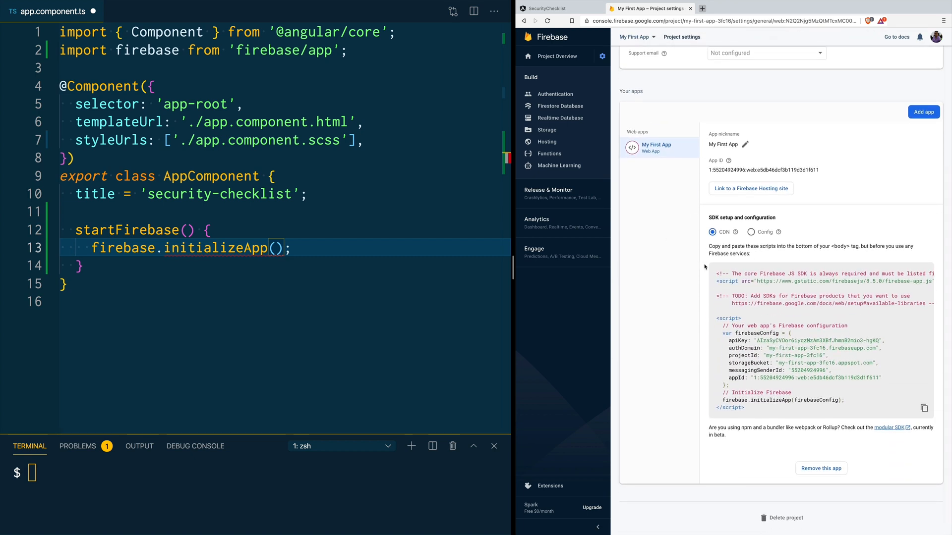
left_click(751, 232)
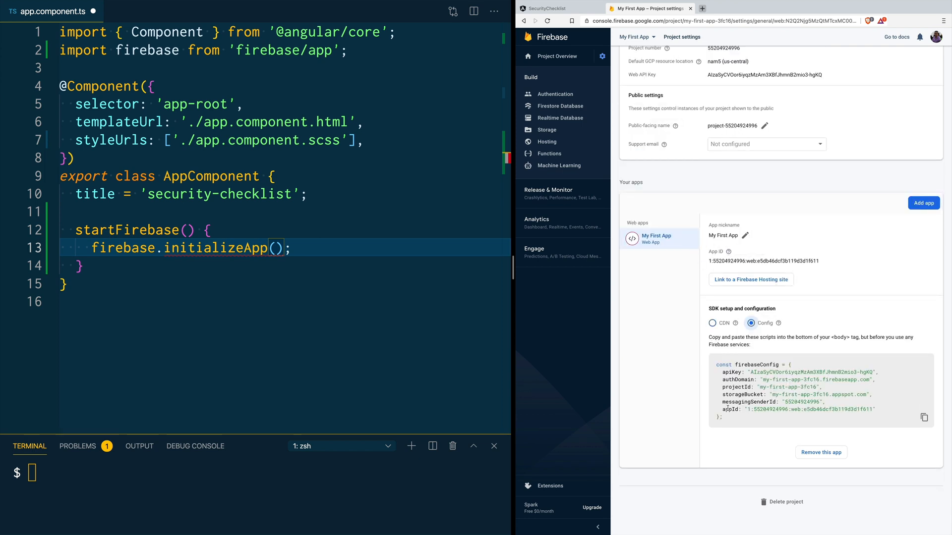
left_click_drag(718, 418, 787, 365)
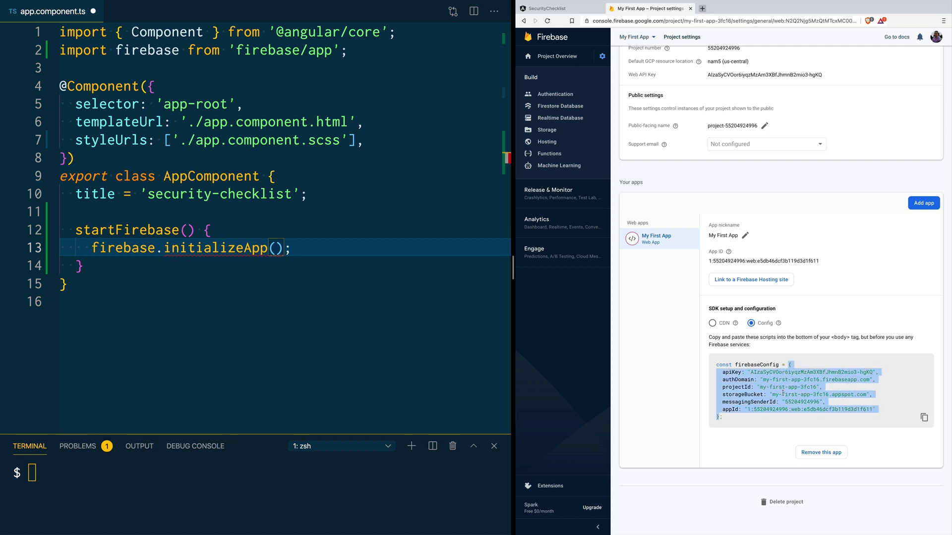
left_click(276, 251)
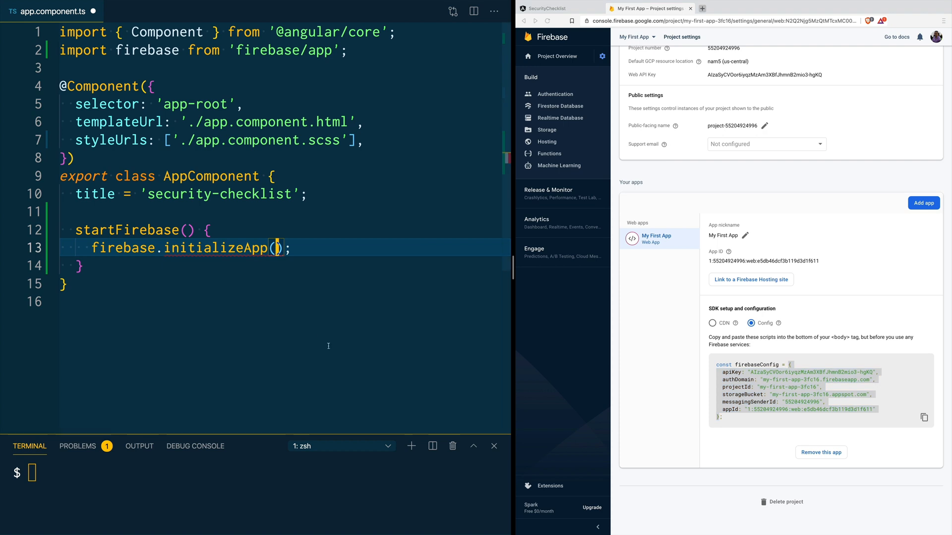
key("ctrl+v")
Step: Save app.component.ts
key("ctrl+s")
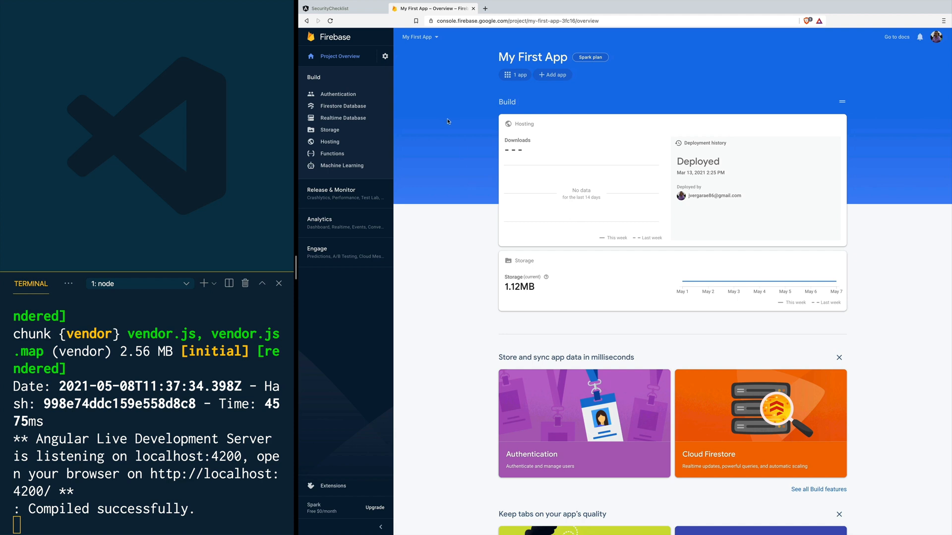
Step: Show the Authentication sign-in methods, with Email/Password enabled and the authorized domains list
left_click(343, 95)
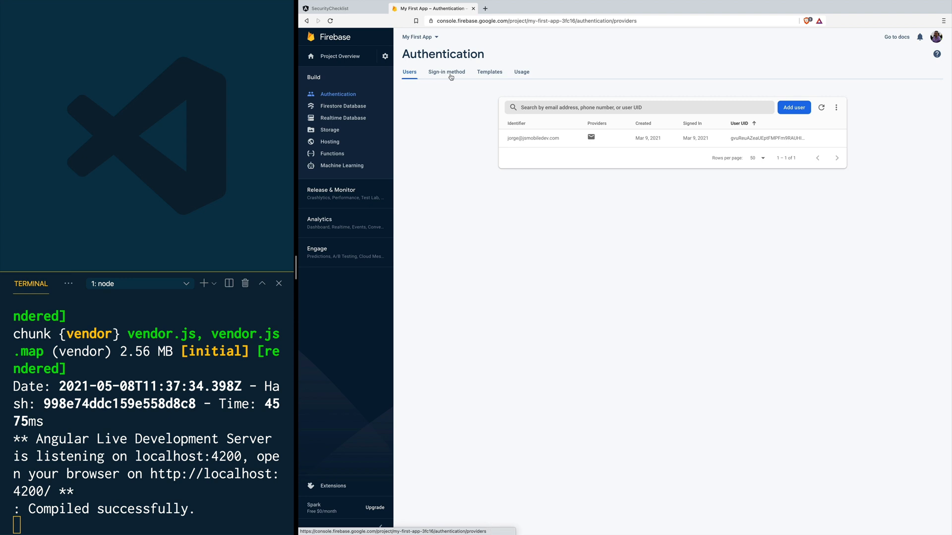
left_click(450, 74)
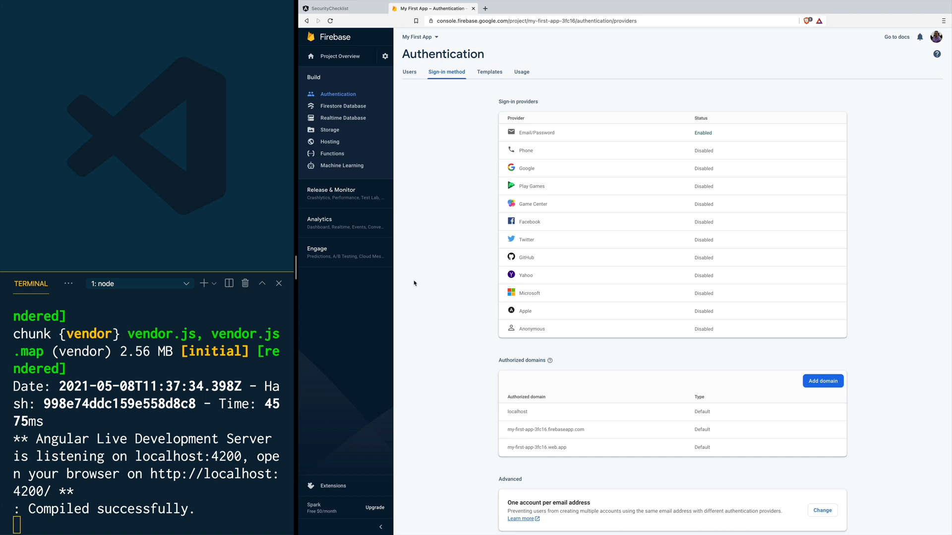
scroll(414, 284, "down", 2)
left_click_drag(497, 298, 546, 298)
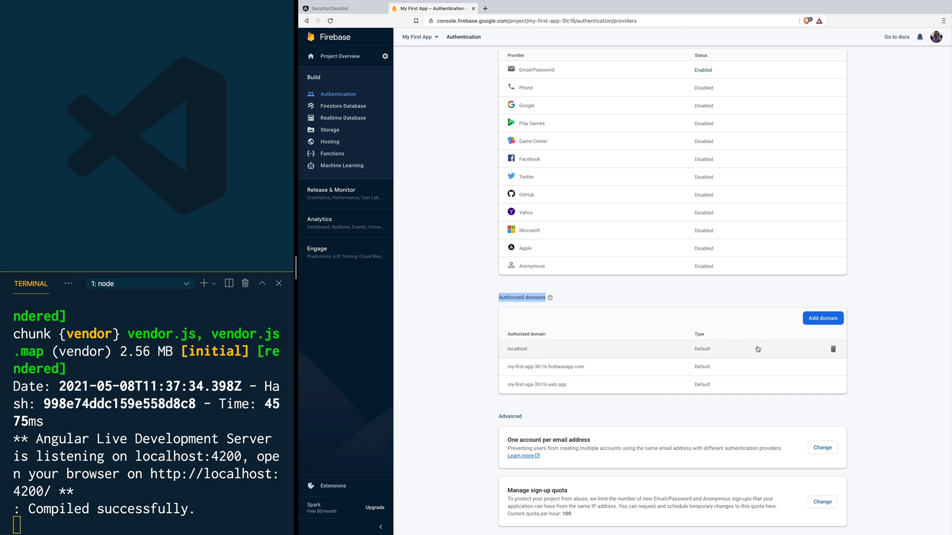
left_click(822, 319)
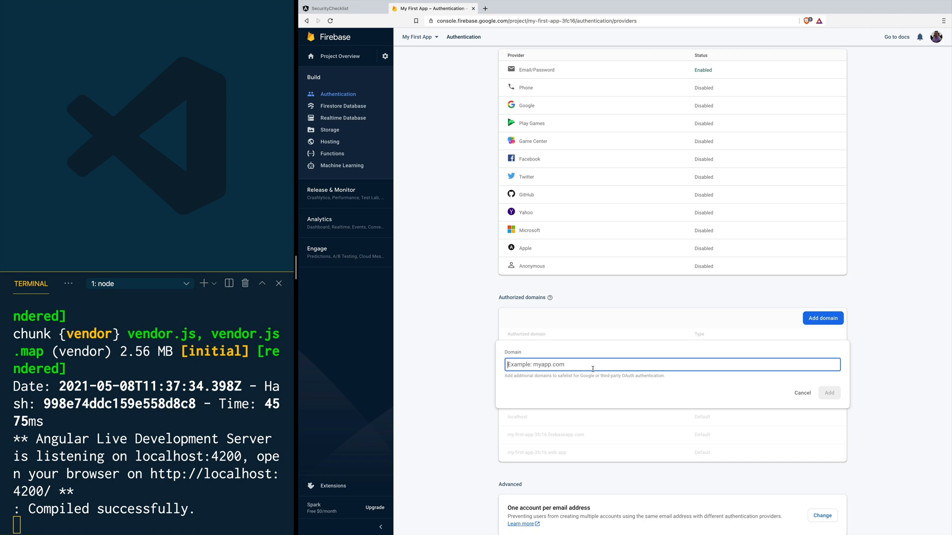
type("jsmobiledev.com")
key("super+Left")
type("https://")
key("Return")
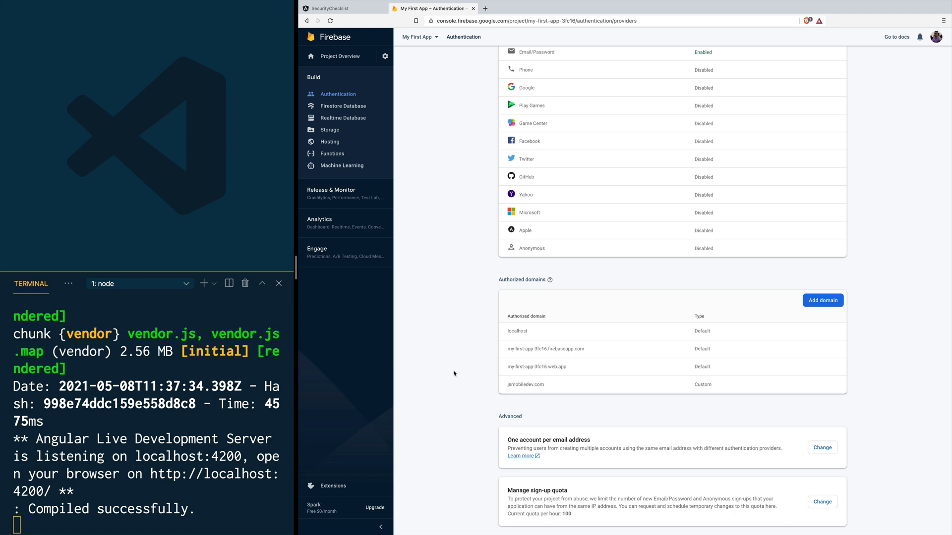
scroll(454, 374, "up", 2)
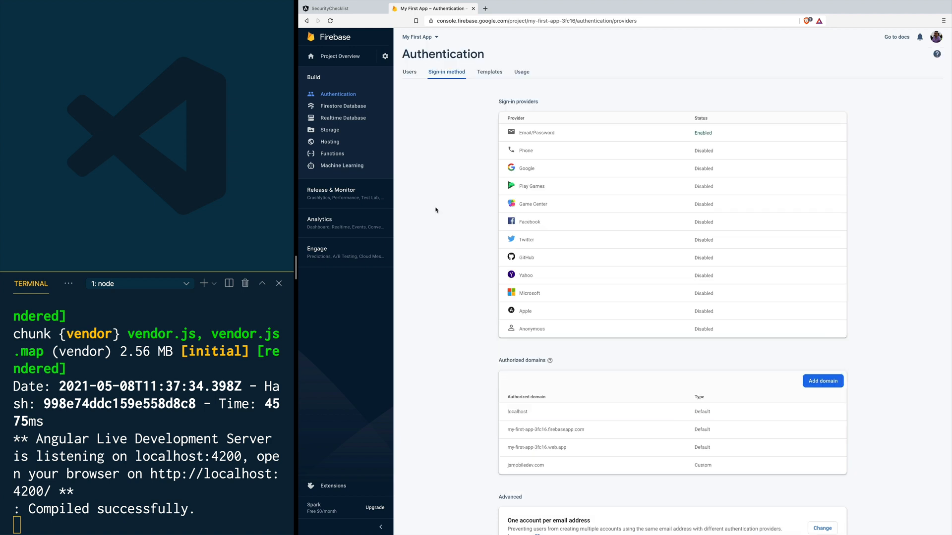
key("ctrl+t")
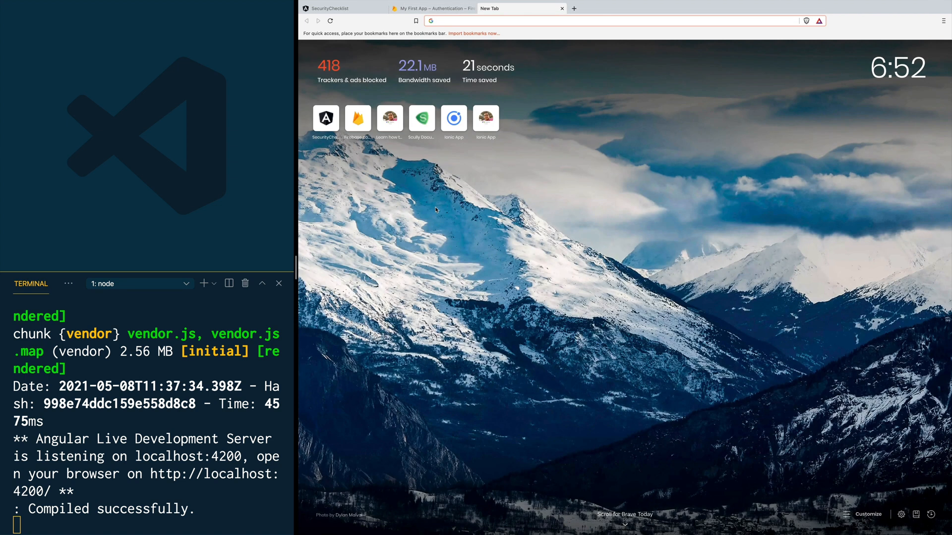
Step: Load console.cloud.google.com, select the My First App project, and go to Credentials
type("https://console.cloud.google.com/")
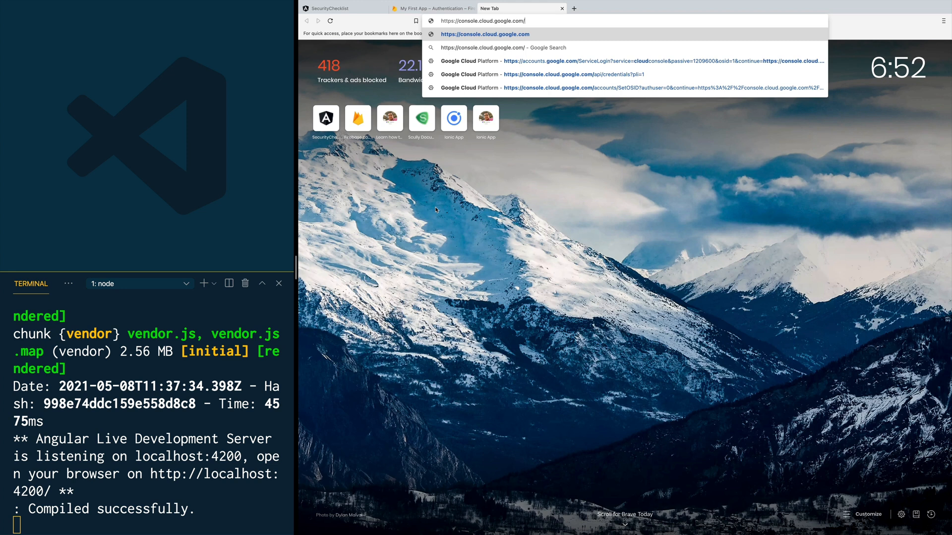
key("Return")
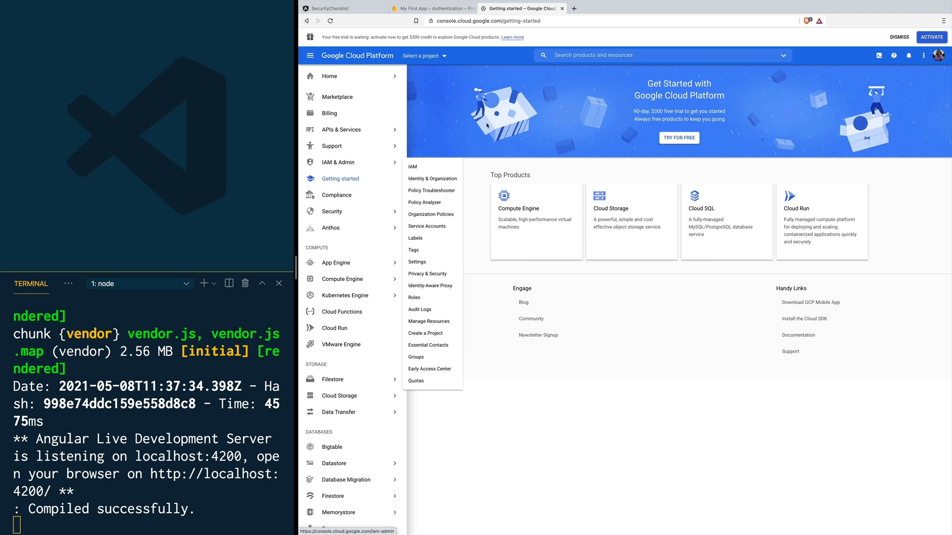
left_click(444, 56)
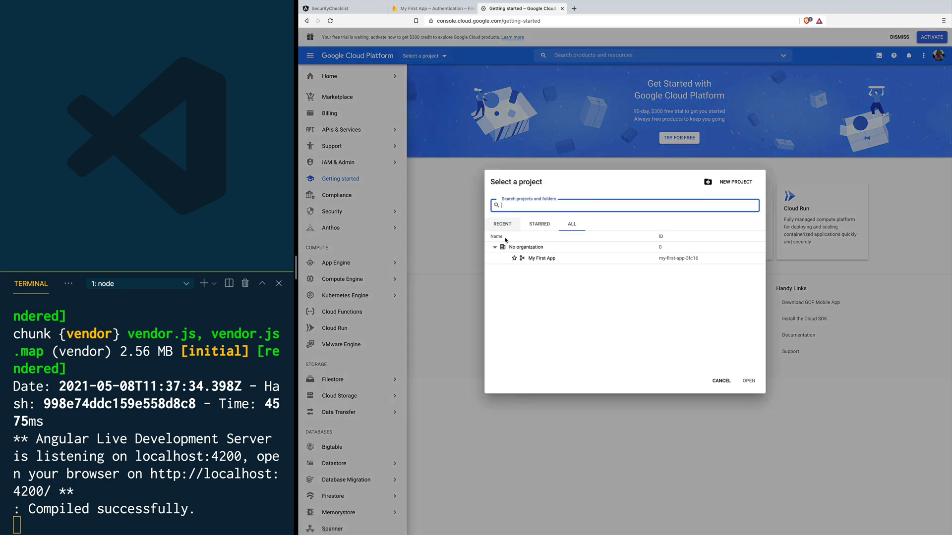
left_click(541, 259)
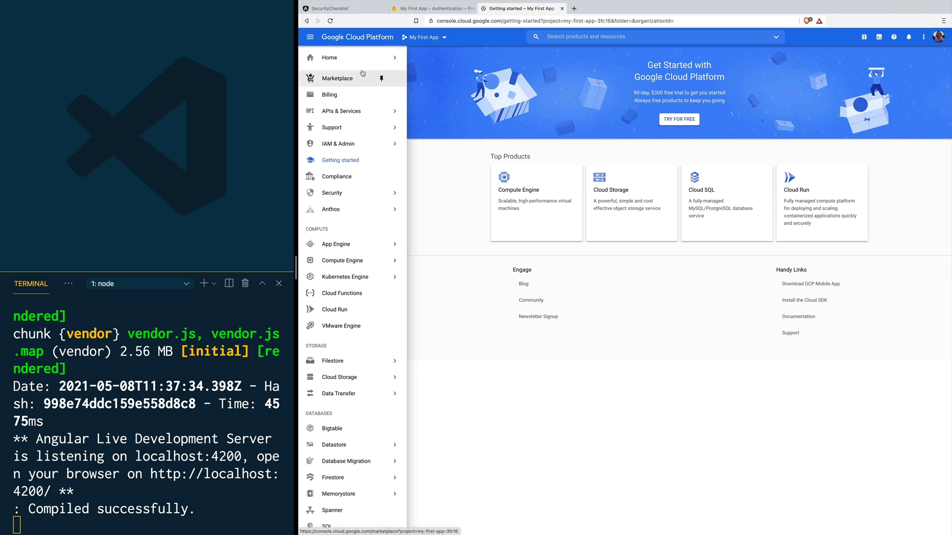
mouse_move(322, 115)
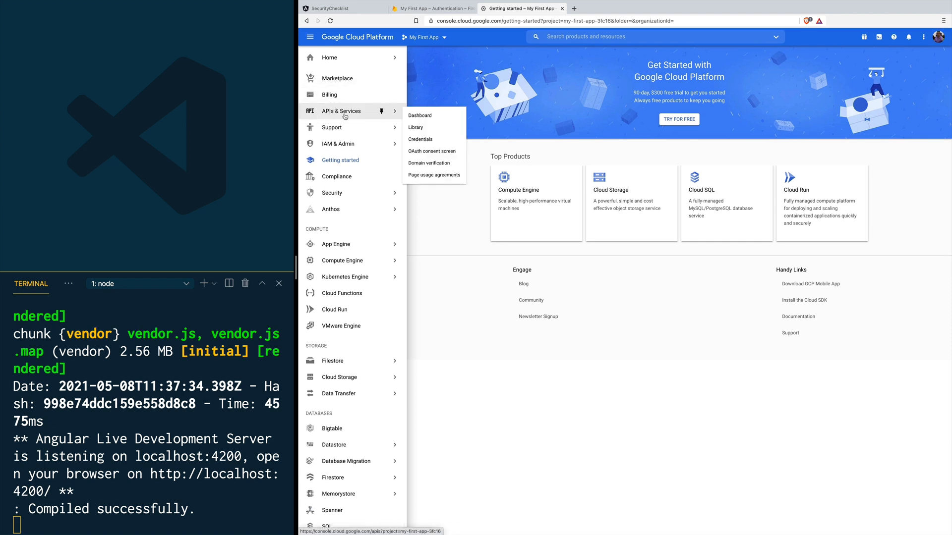
left_click(430, 142)
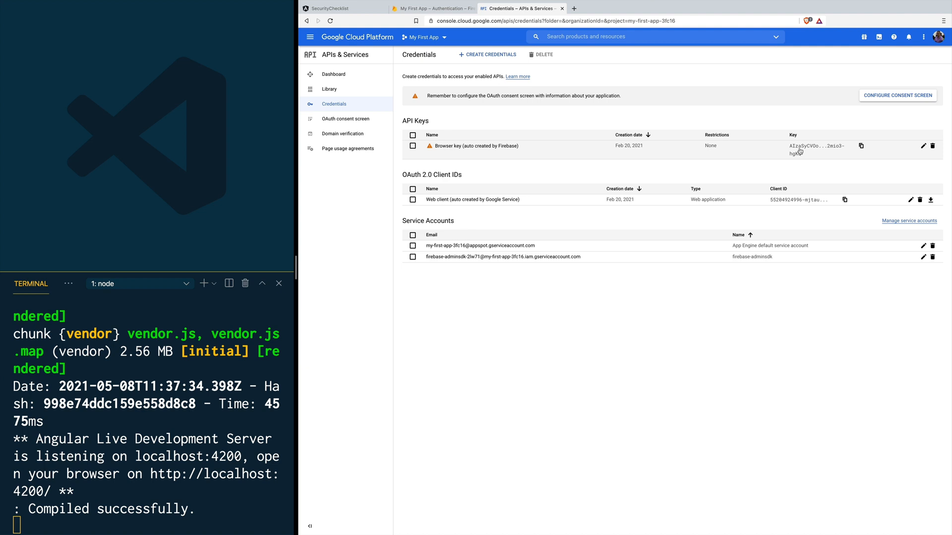
left_click(430, 9)
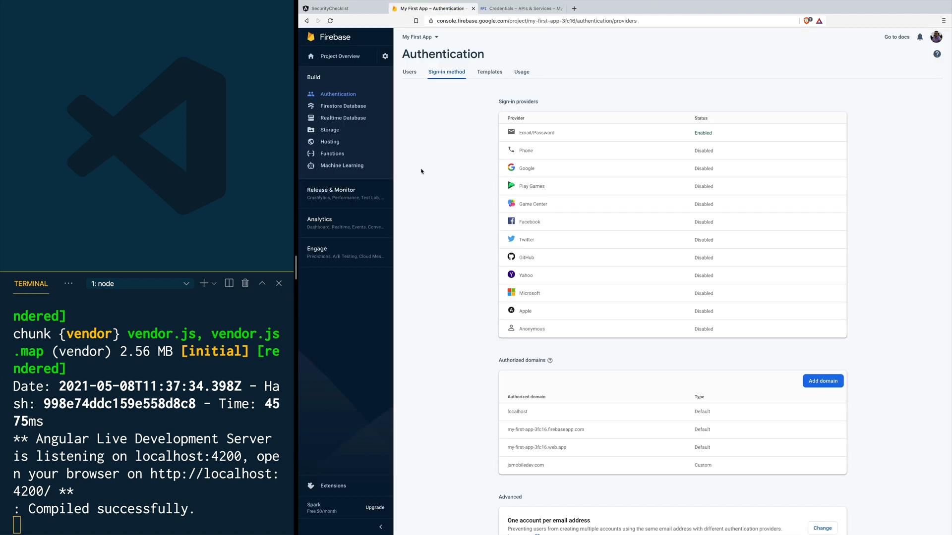
left_click(384, 56)
left_click(413, 59)
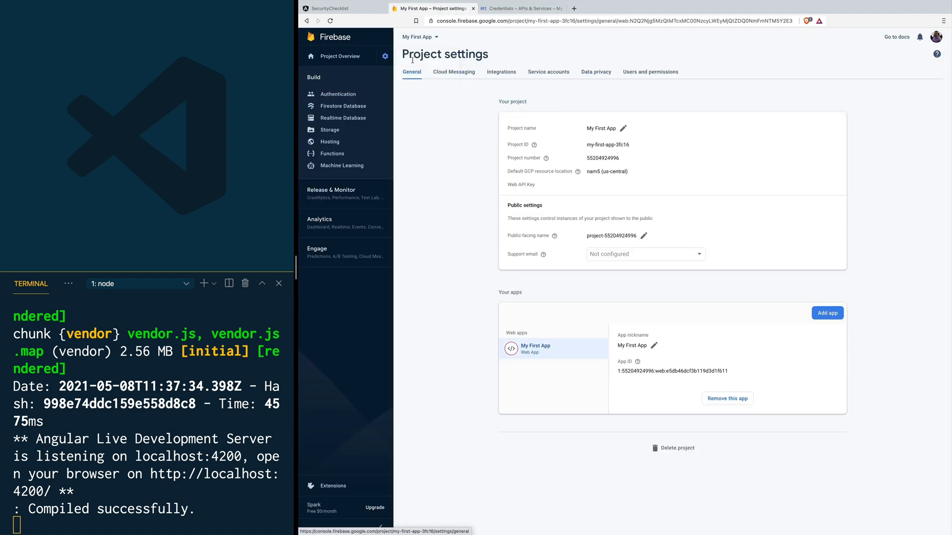
scroll(655, 280, "down", 4)
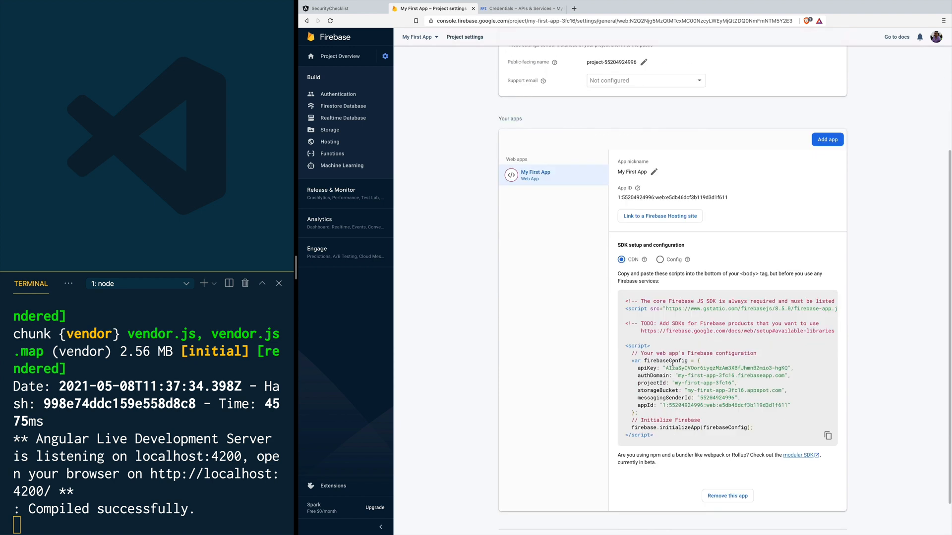
left_click_drag(665, 368, 676, 368)
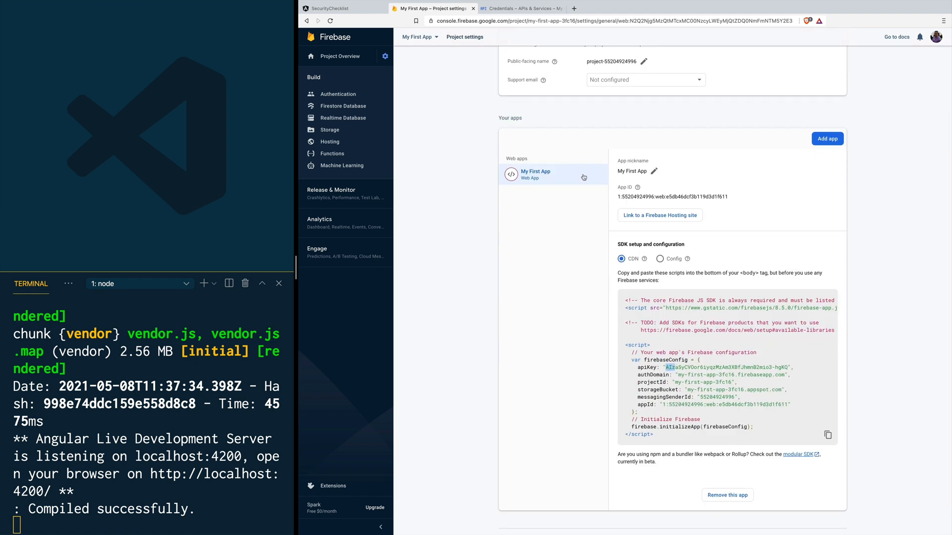
key("ctrl+Tab")
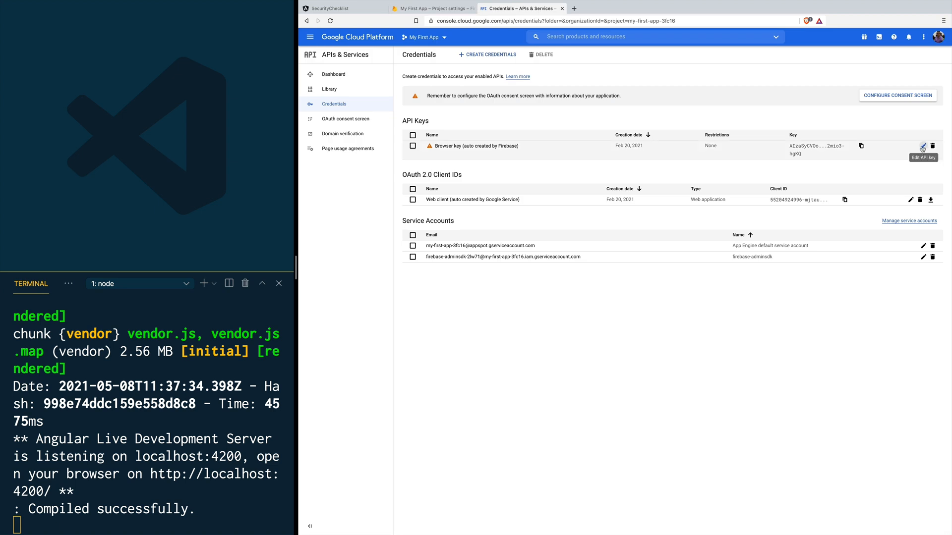
Step: Restrict the Firebase browser key to HTTP referrers and add example.com as an allowed website
left_click(924, 147)
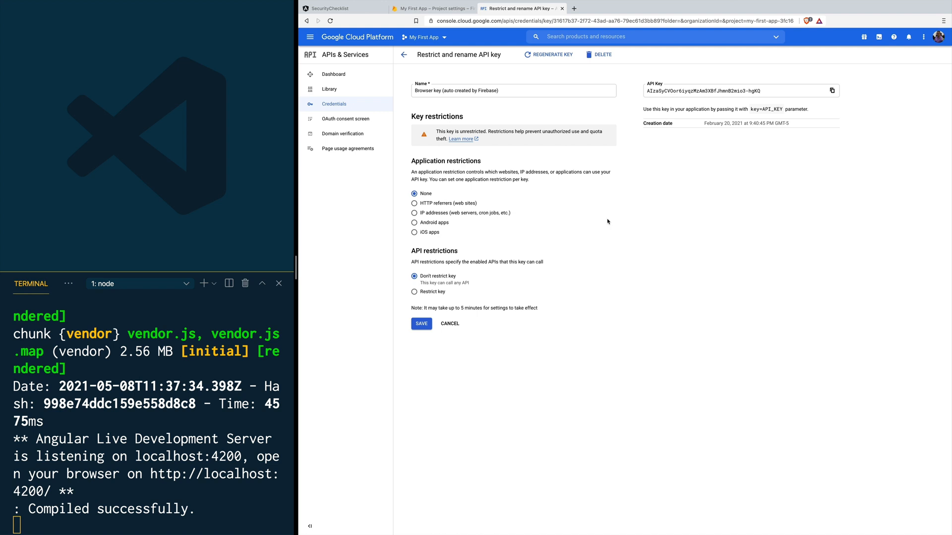
left_click_drag(411, 161, 484, 162)
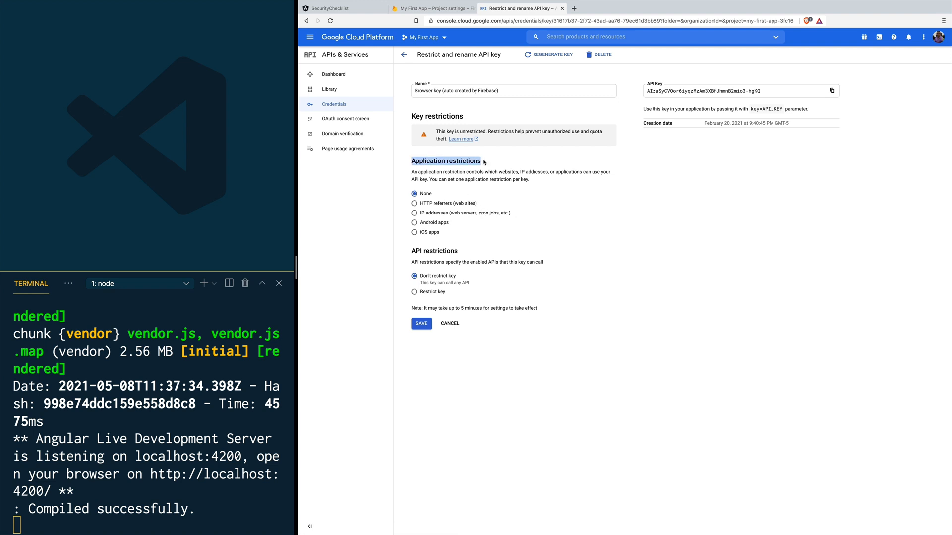
left_click(418, 203)
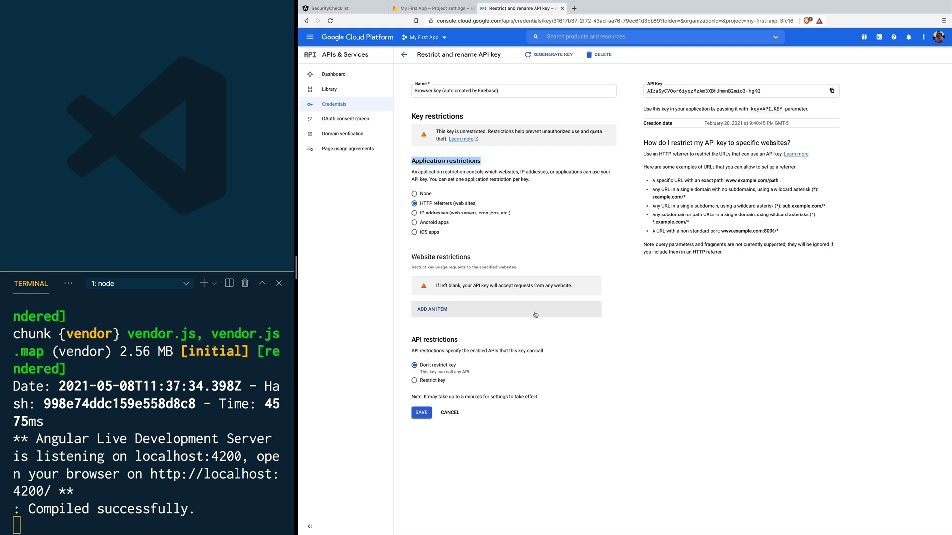
left_click(436, 312)
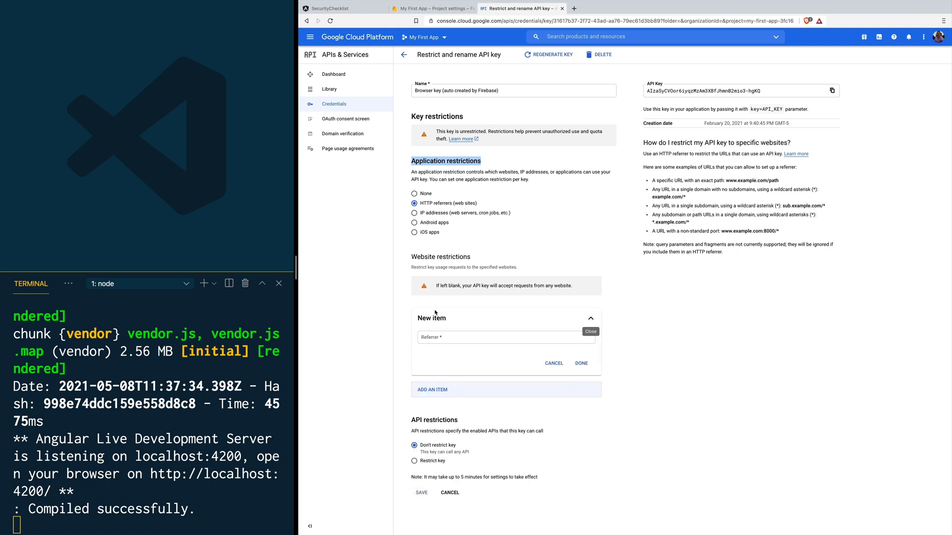
left_click(482, 337)
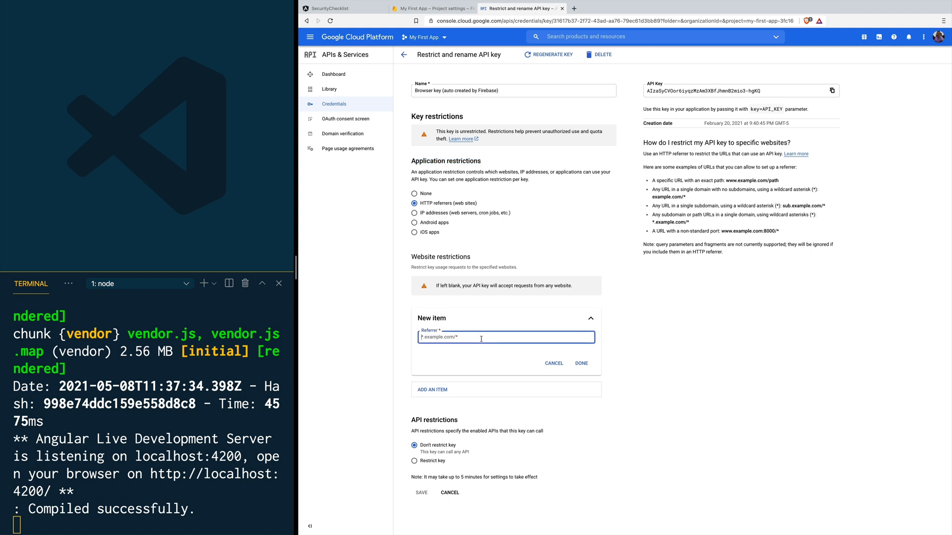
type("example.com")
left_click(581, 364)
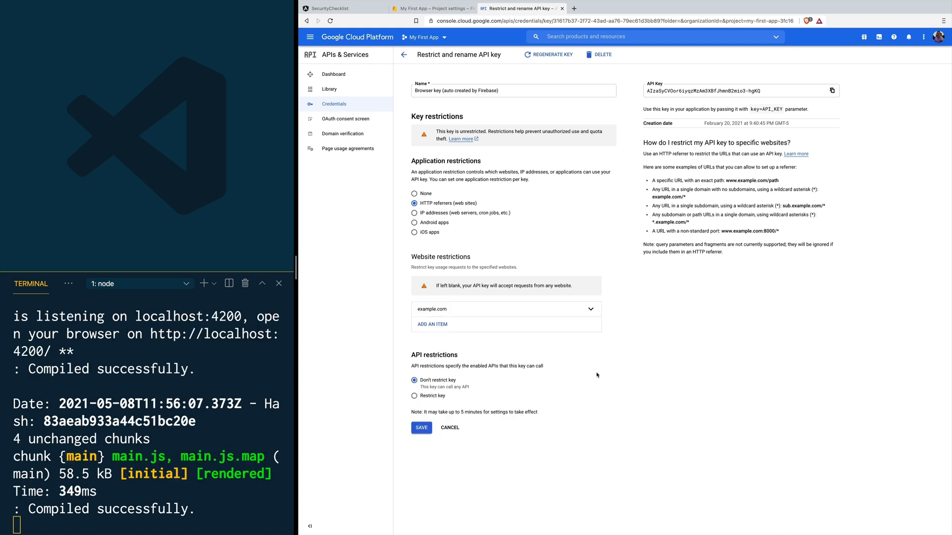
Step: Save the key's website restrictions and lay out the app page beside the code editor
left_click(426, 430)
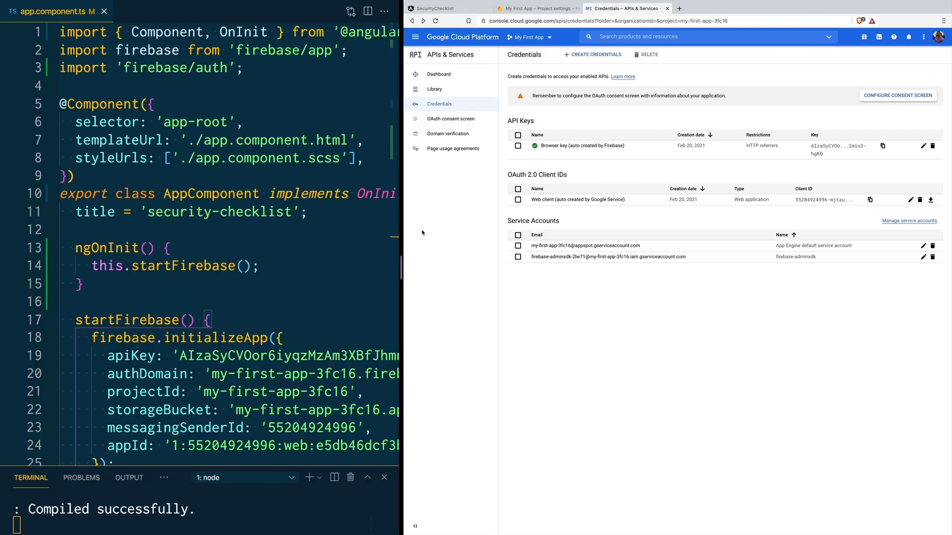
left_click(459, 9)
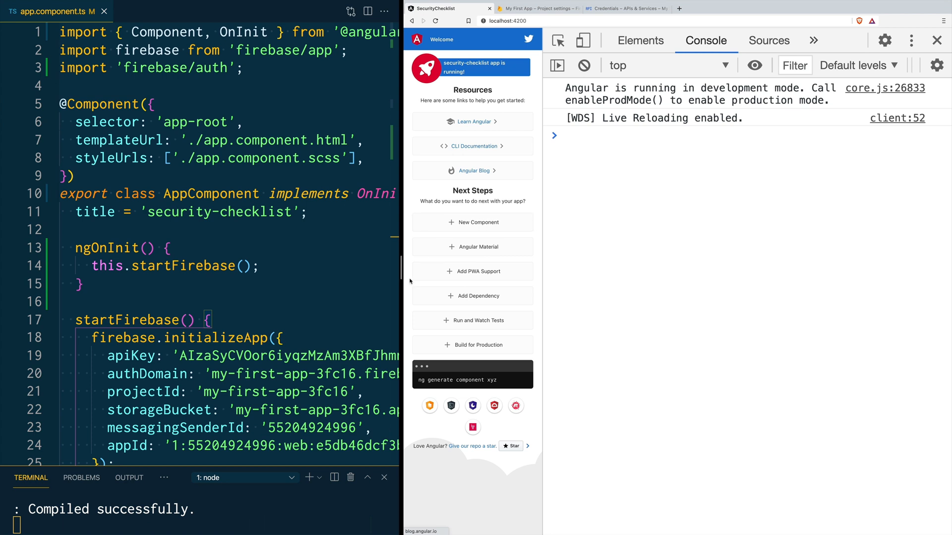
left_click_drag(401, 267, 638, 277)
scroll(504, 287, "down", 2)
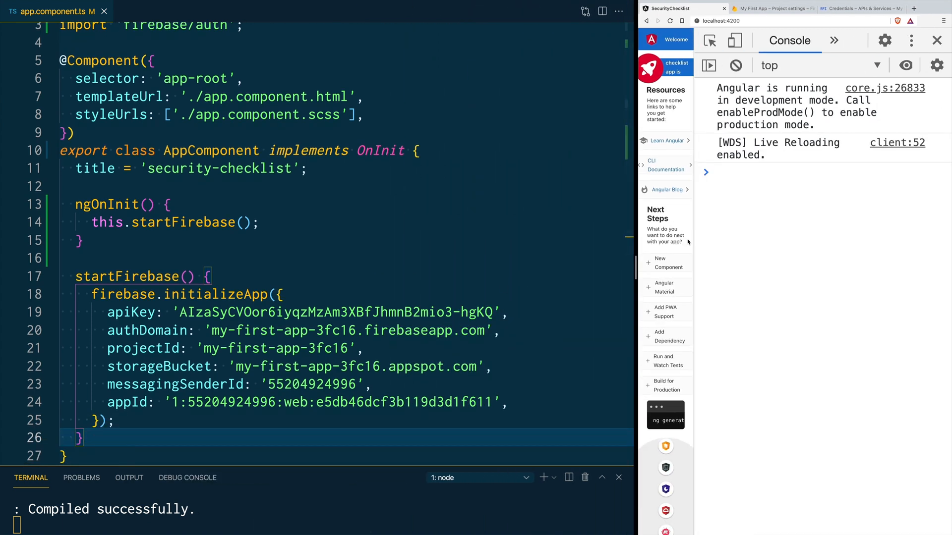
left_click_drag(694, 239, 727, 240)
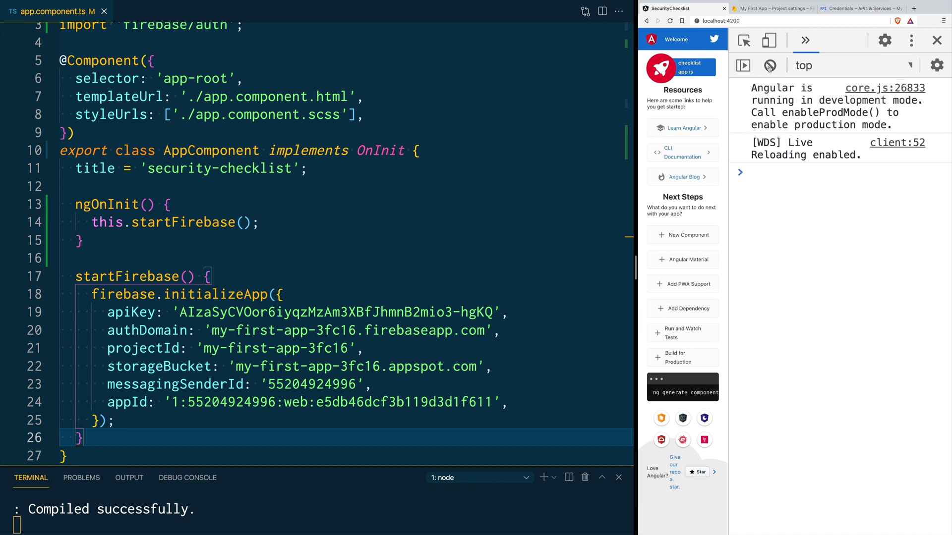
scroll(356, 366, "down", 2)
Step: Return firebase.auth().createUserWithEmailAndPassword(email, password) after initializeApp and save app.component.ts
left_click(141, 327)
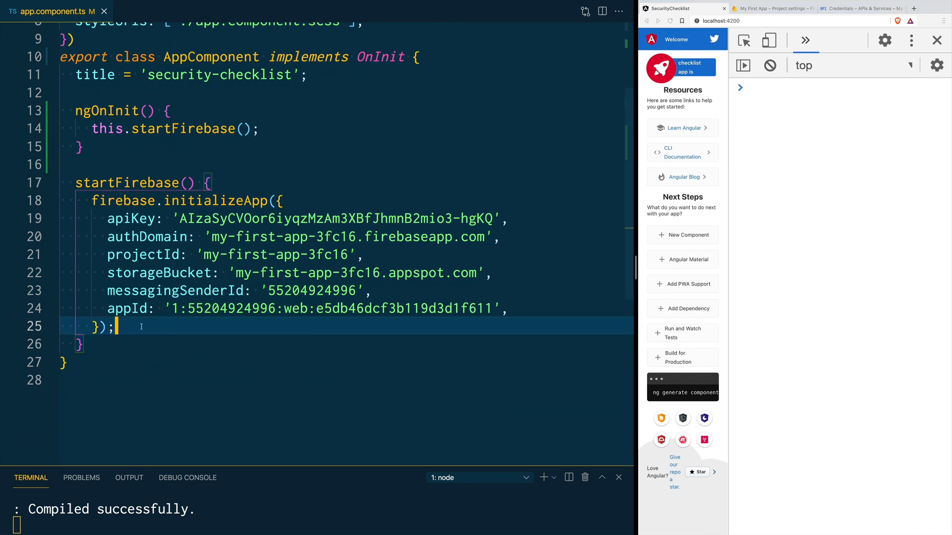
key("Return")
key("Return")
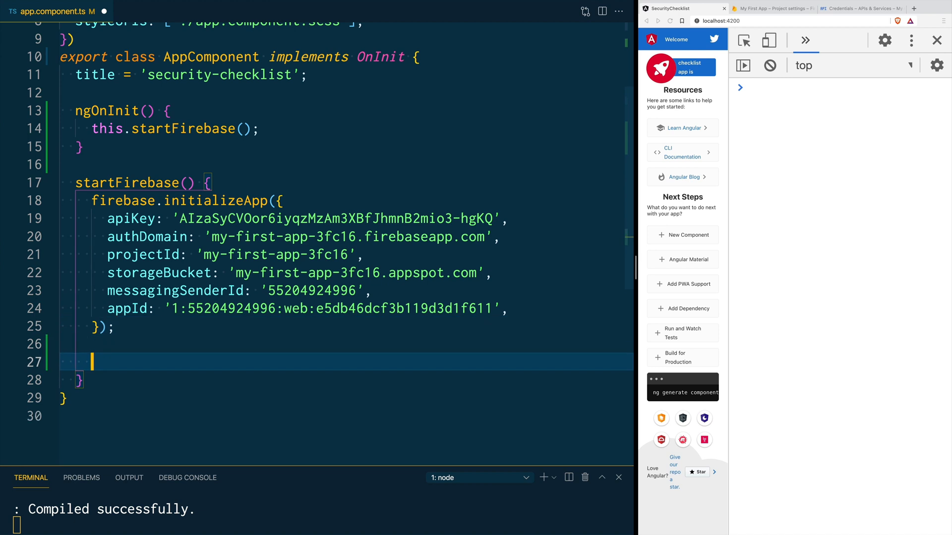
key("ctrl+v")
scroll(134, 340, "down", 1)
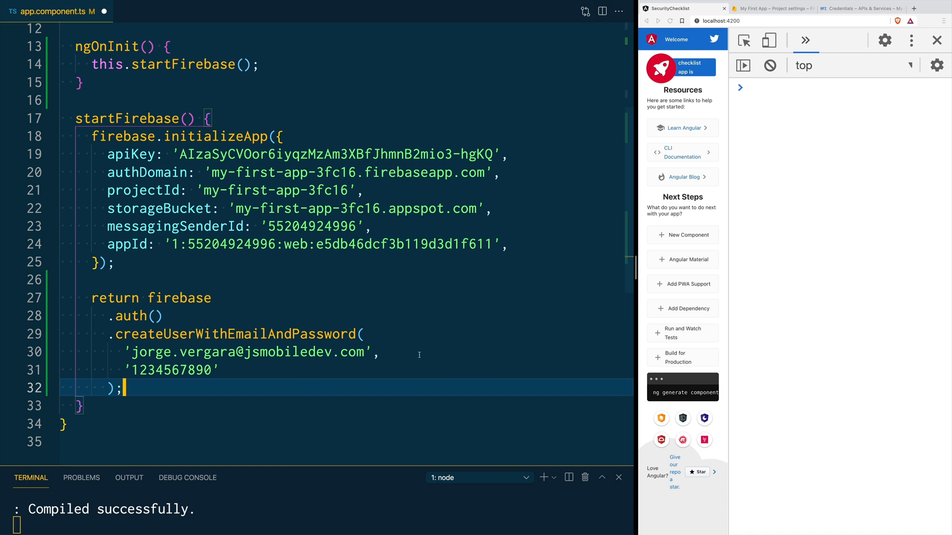
left_click(215, 366)
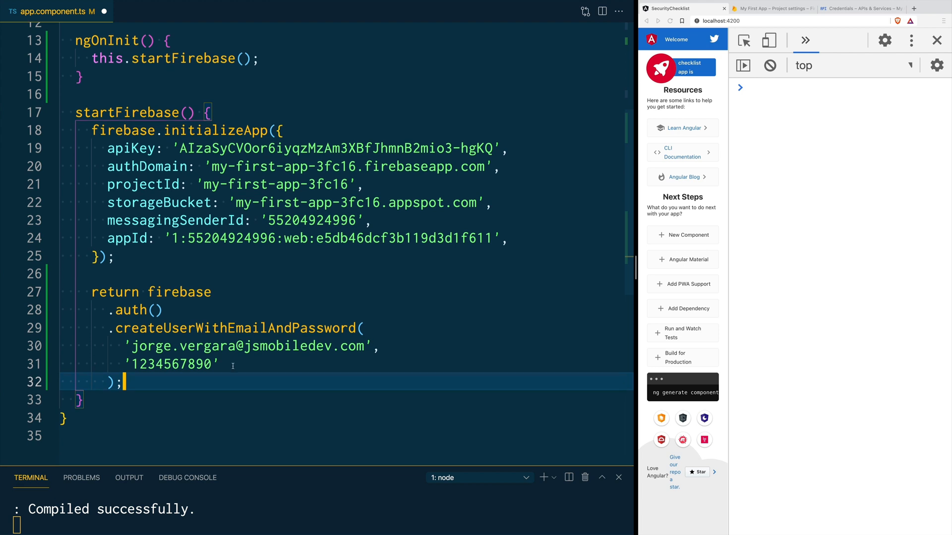
key("super+s")
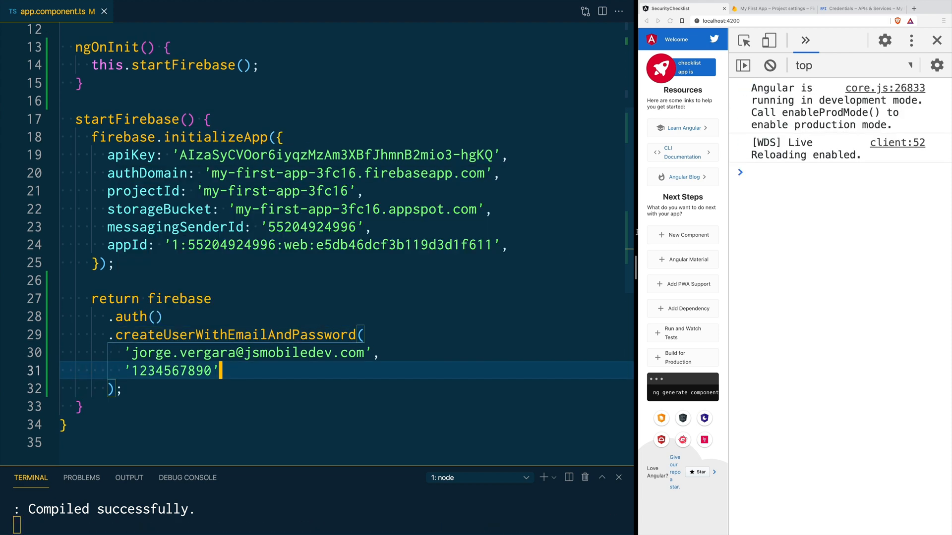
left_click_drag(636, 267, 363, 290)
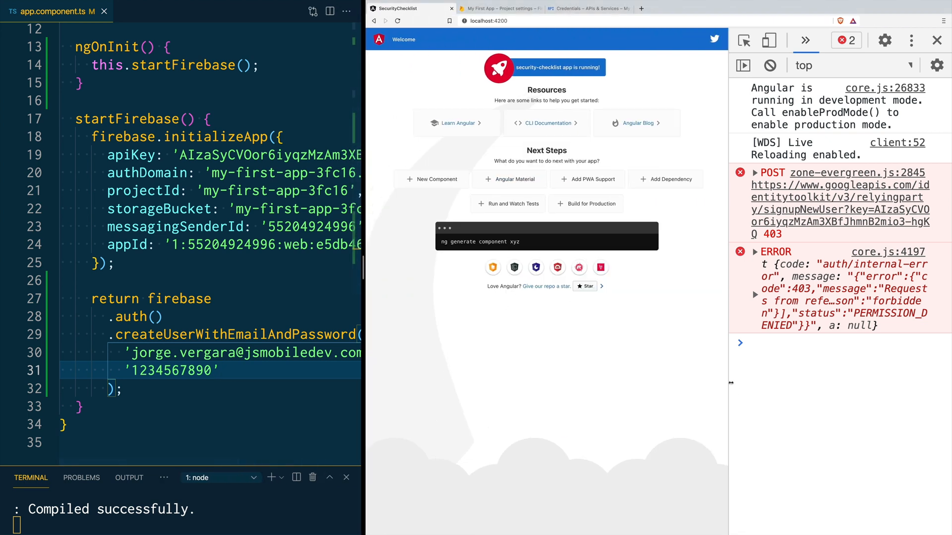
Step: Inspect the signupNewUser POST 403 entry and the PERMISSION_DENIED error details in the console
left_click_drag(728, 381, 493, 378)
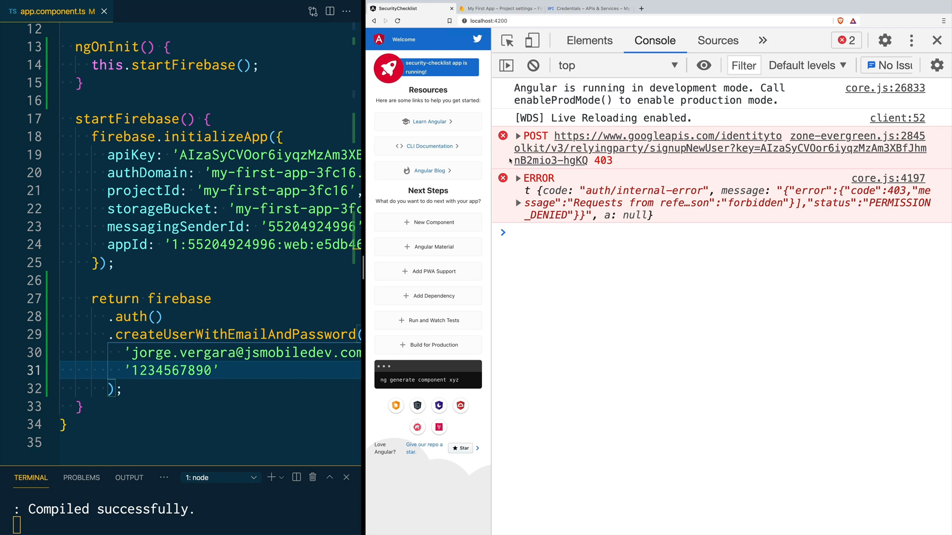
left_click(518, 136)
left_click(518, 137)
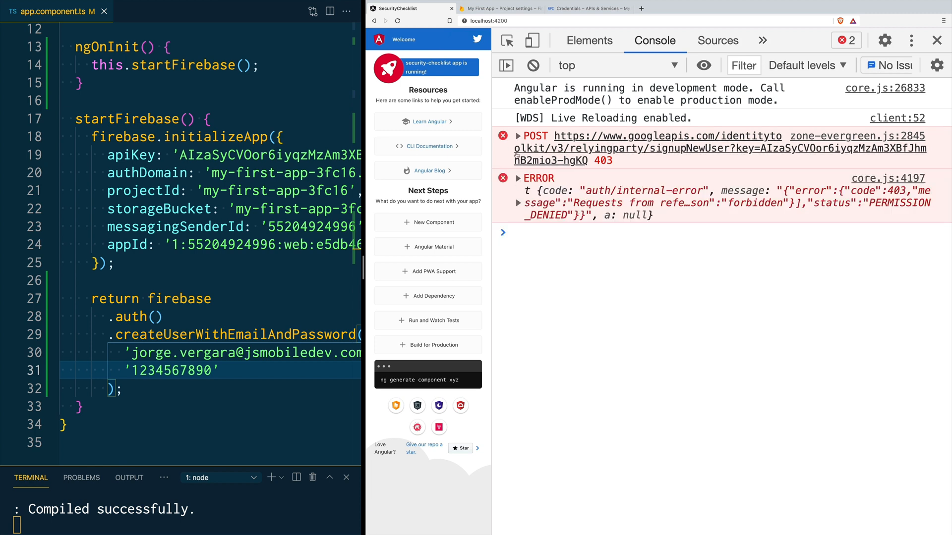
left_click(518, 192)
left_click(518, 191)
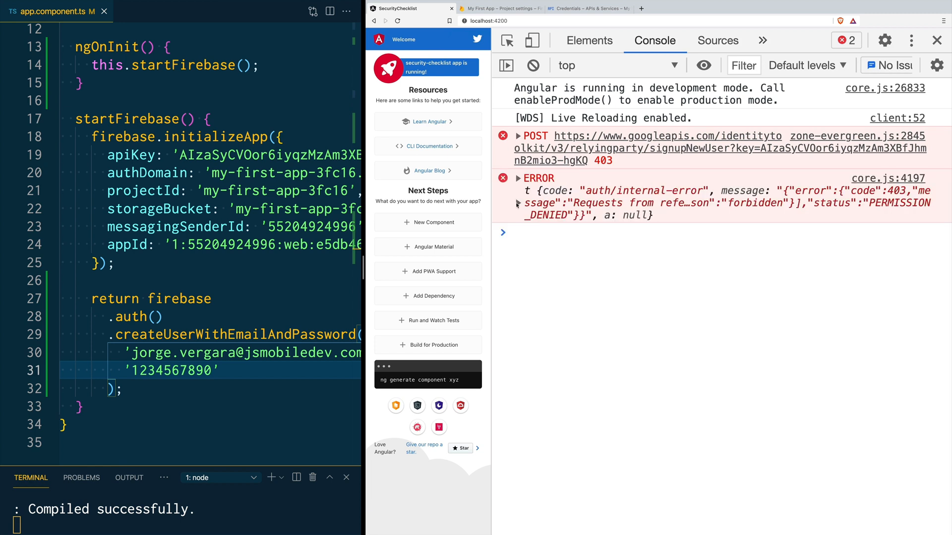
left_click(518, 203)
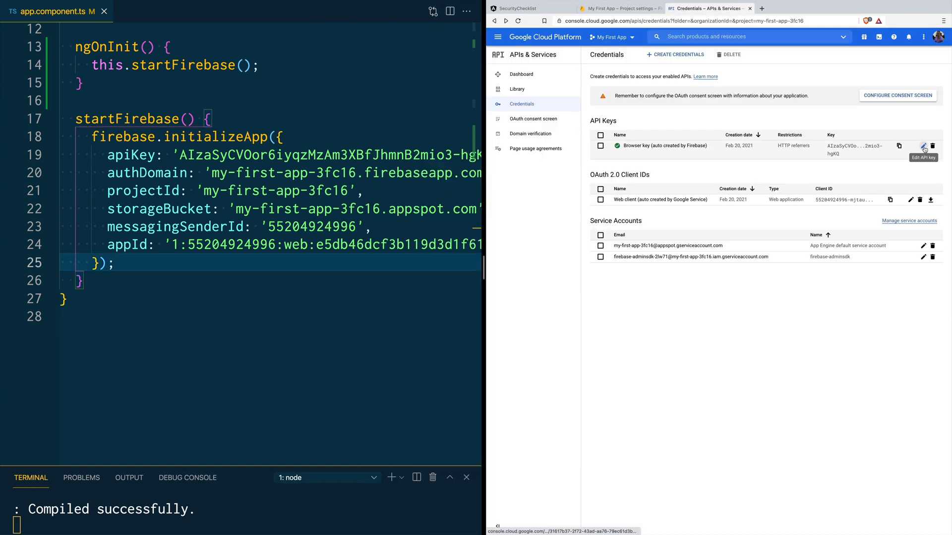
left_click(924, 147)
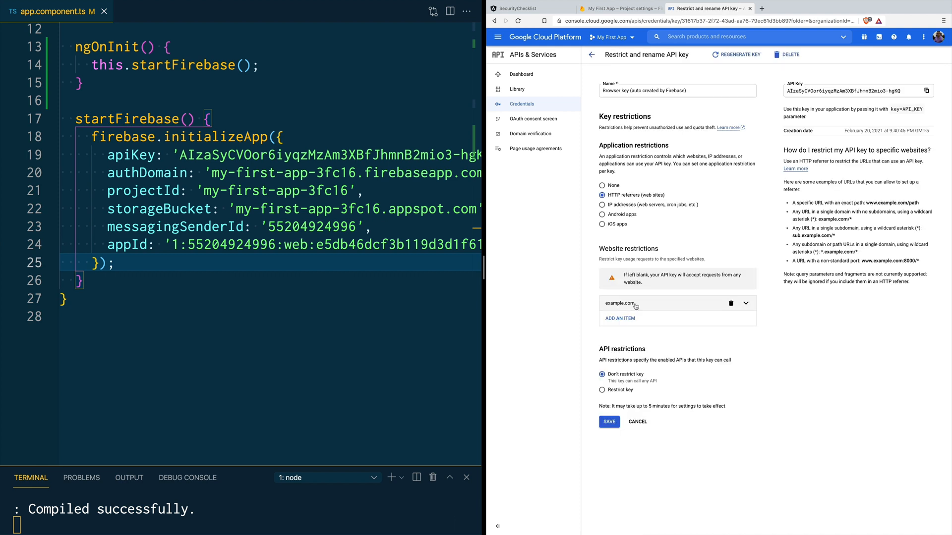
left_click(746, 303)
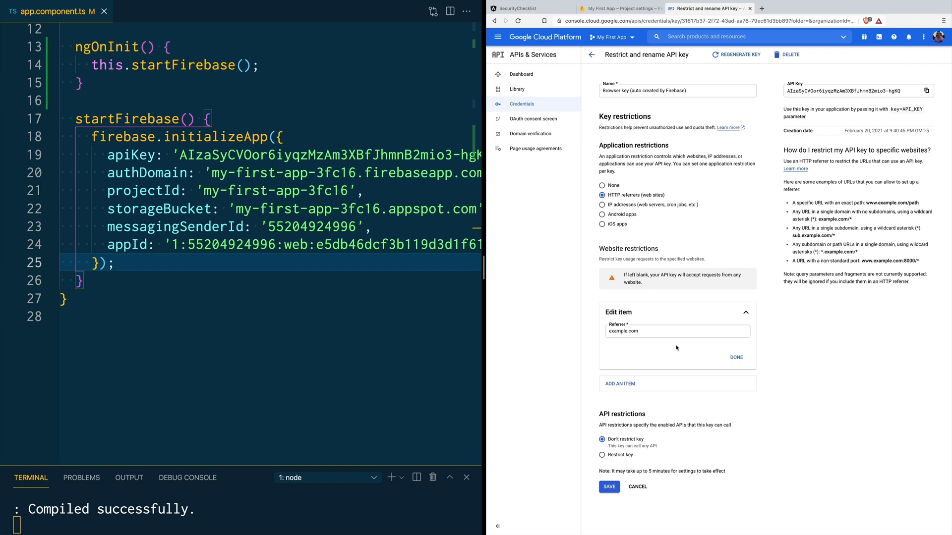
double_click(659, 332)
triple_click(659, 332)
type("https://jsmobiledev.com")
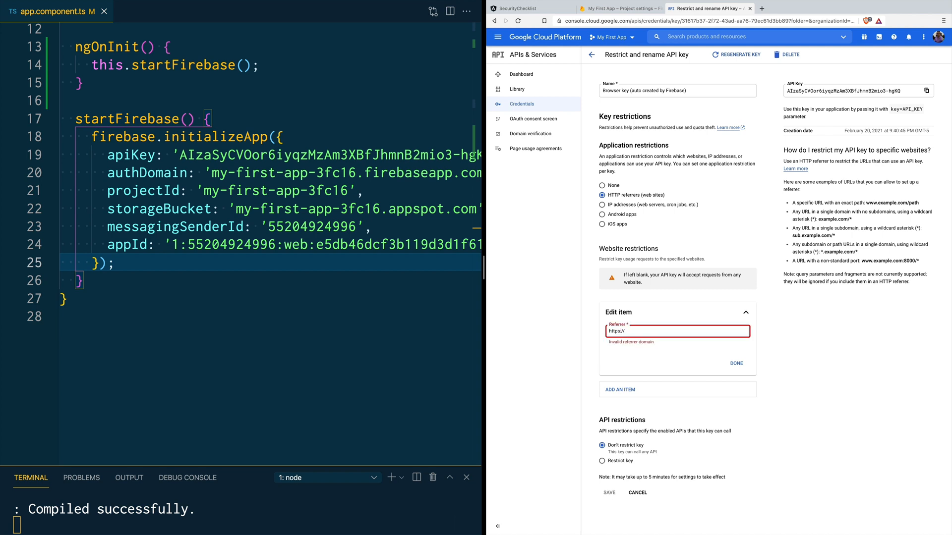
key("super+a")
key("super+c")
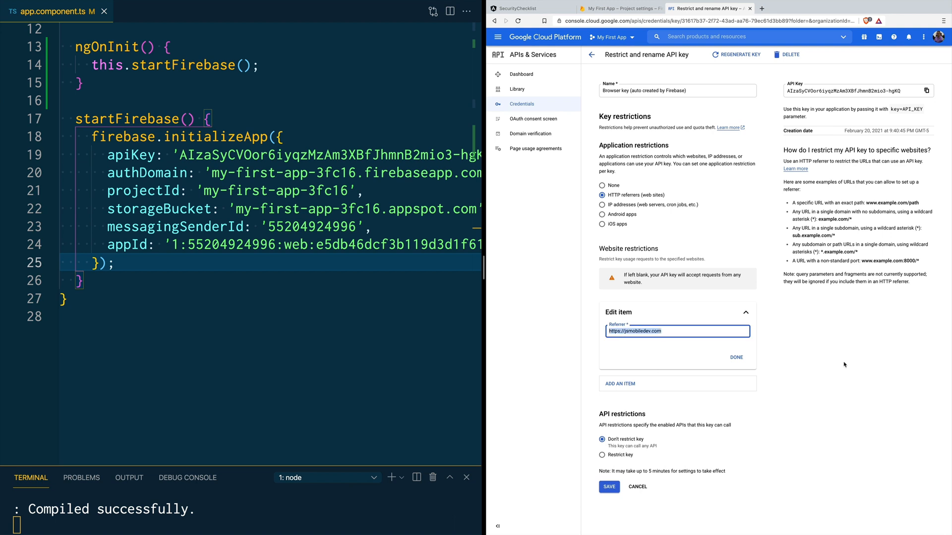
left_click(844, 365)
key("super+equal")
key("super+equal")
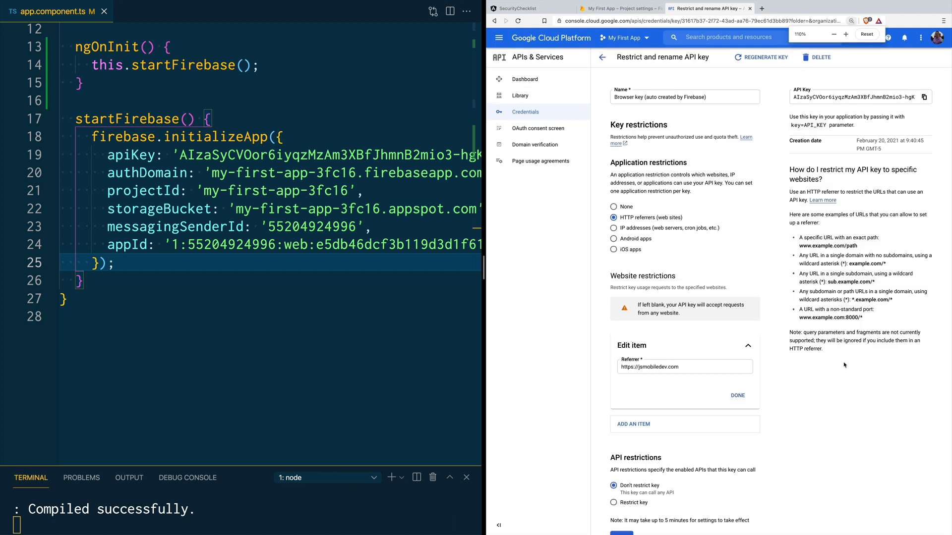
scroll(711, 309, "down", 3)
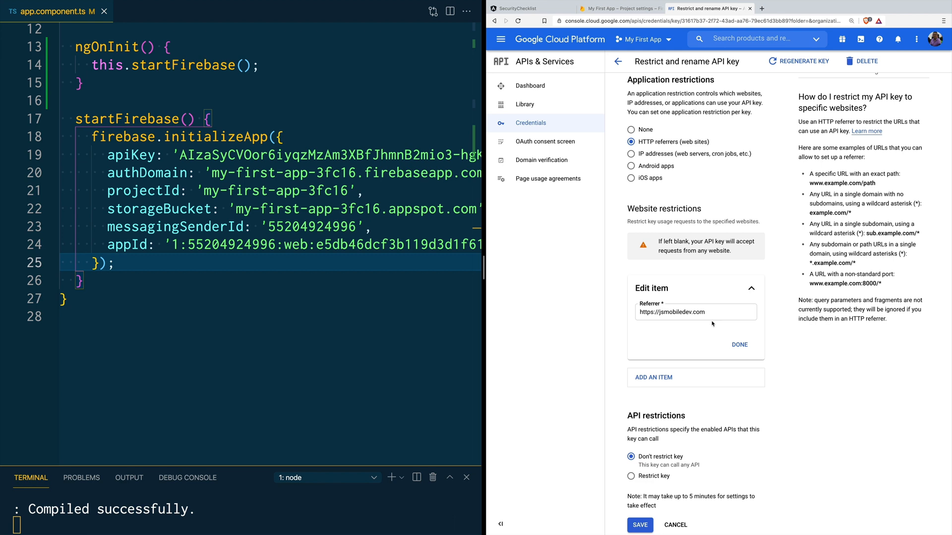
left_click(741, 346)
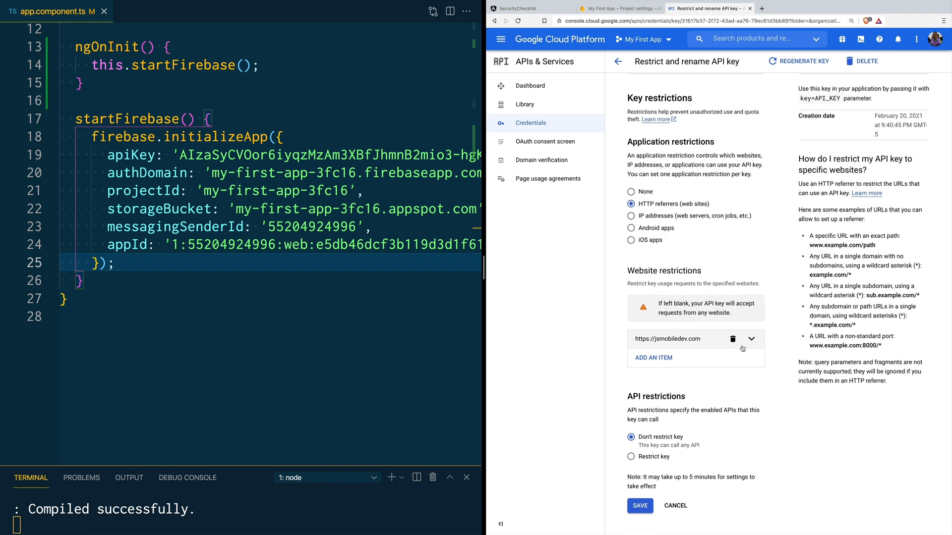
left_click(662, 359)
left_click(668, 393)
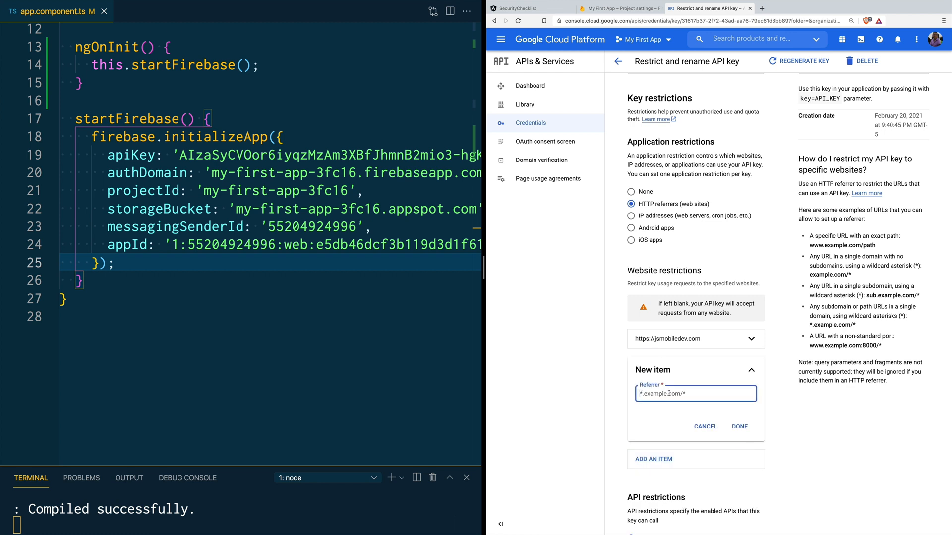
key("super+v")
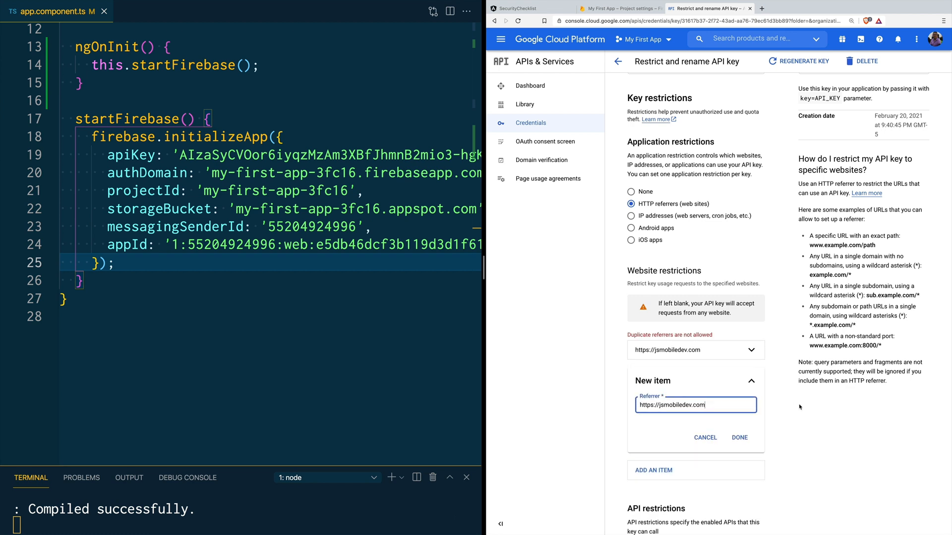
type("/*")
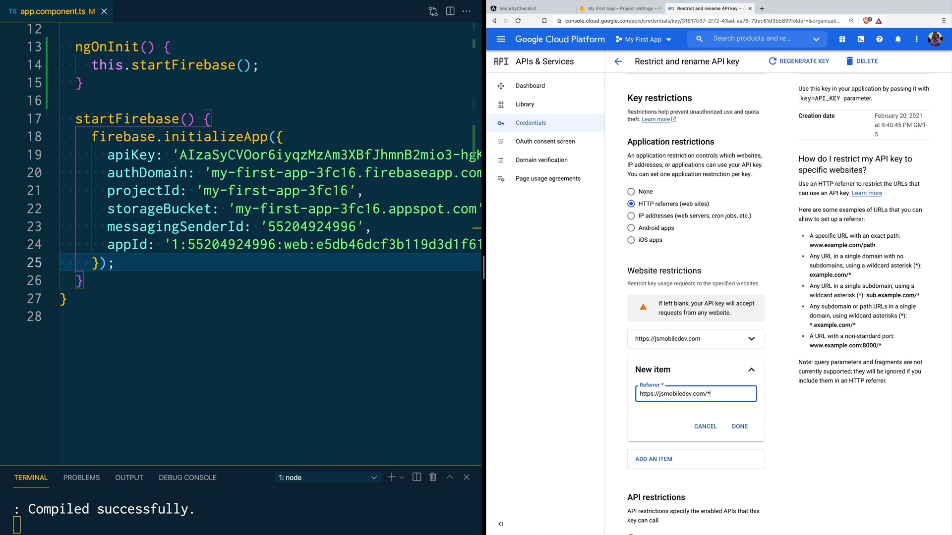
left_click(752, 428)
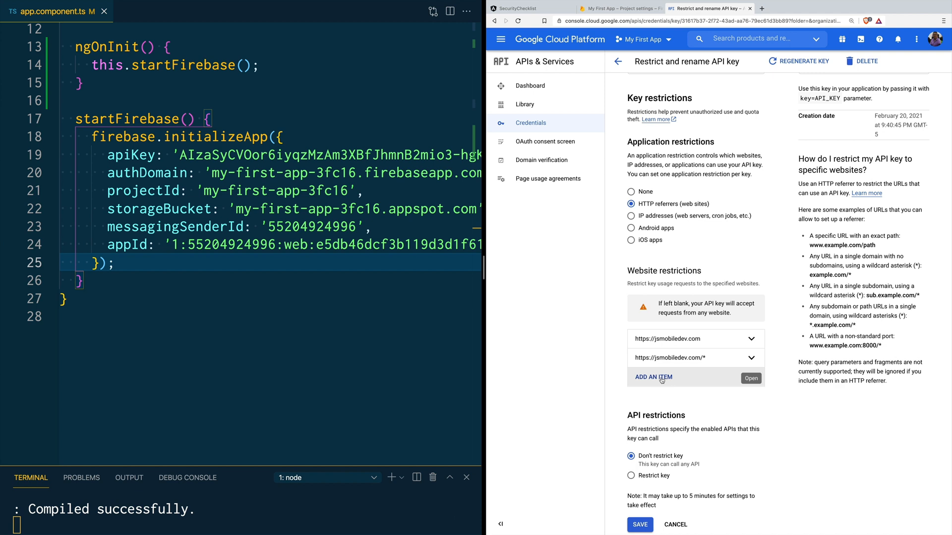
left_click(661, 379)
left_click(669, 414)
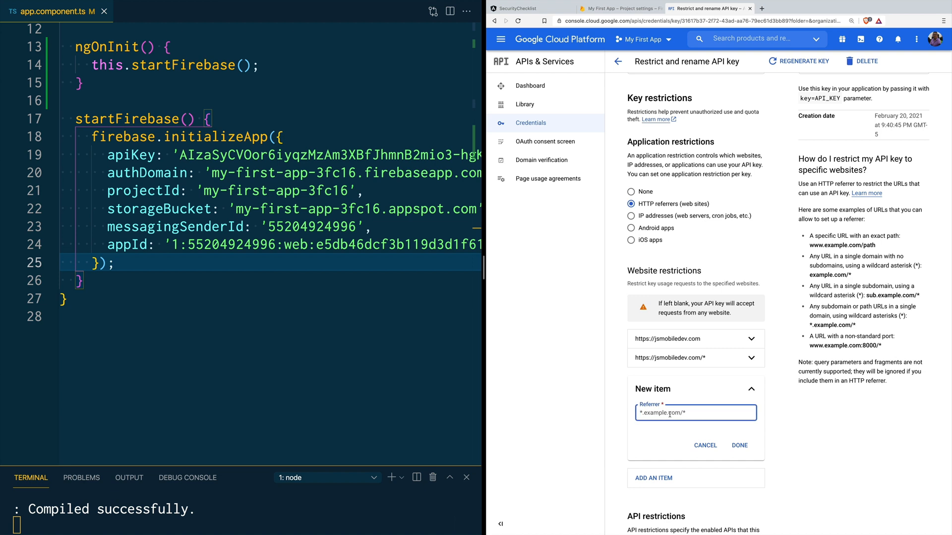
key("ctrl+v")
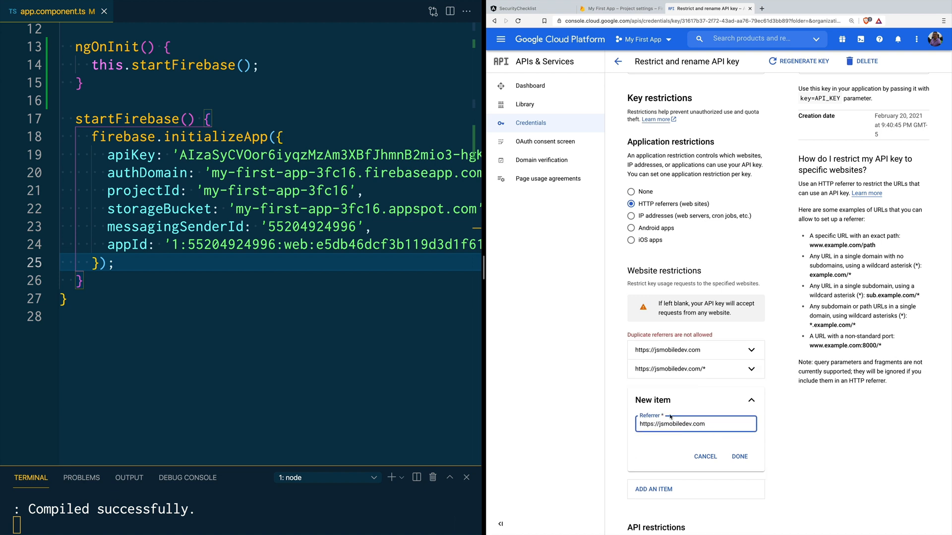
key("BackSpace")
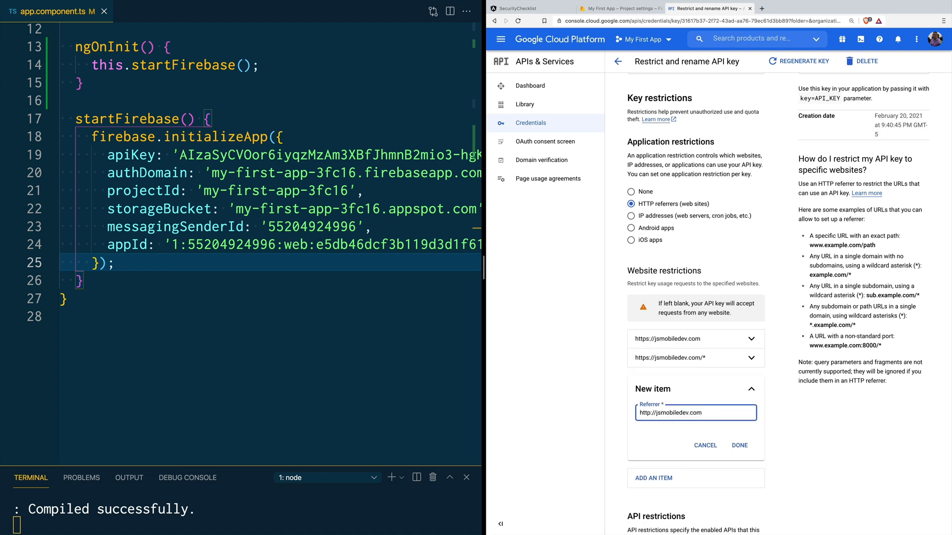
left_click(738, 445)
left_click(663, 399)
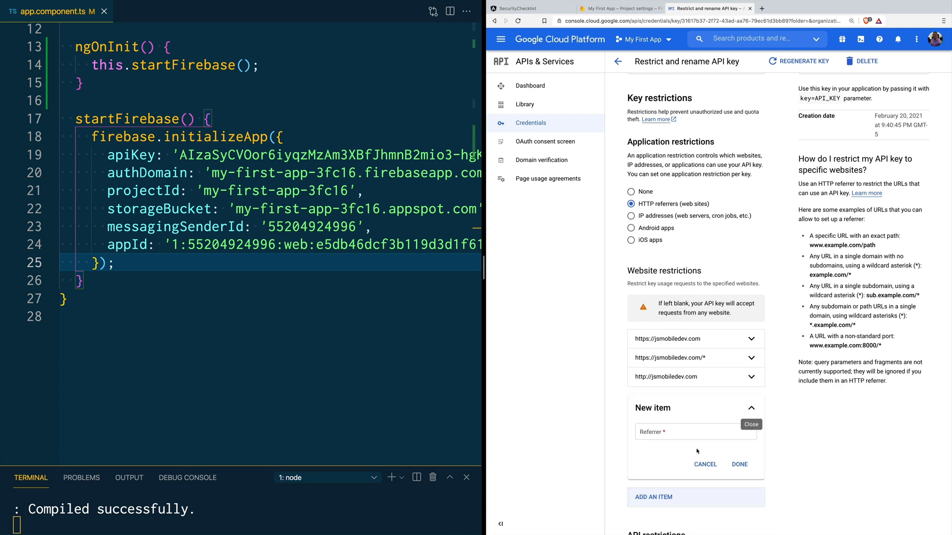
left_click(642, 432)
key("super+v")
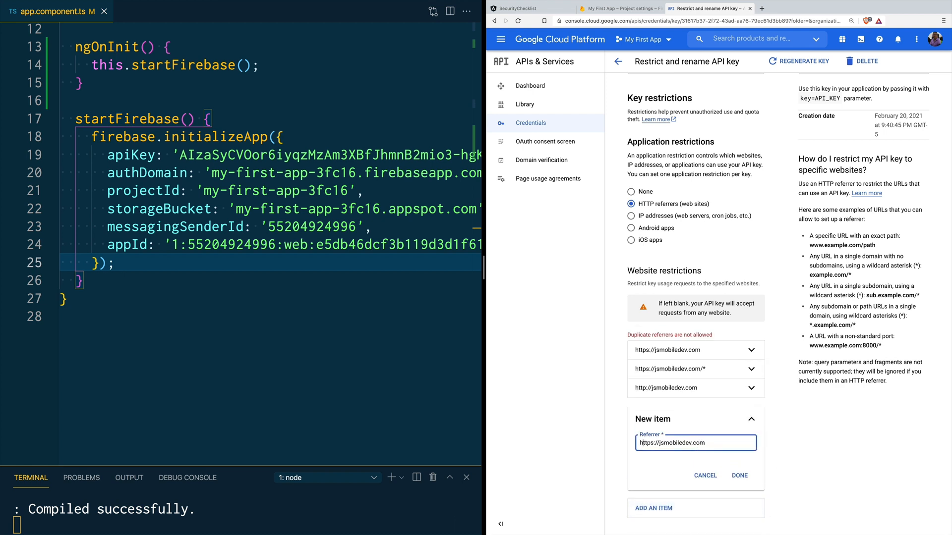
left_click(651, 442)
key("BackSpace")
type("/*")
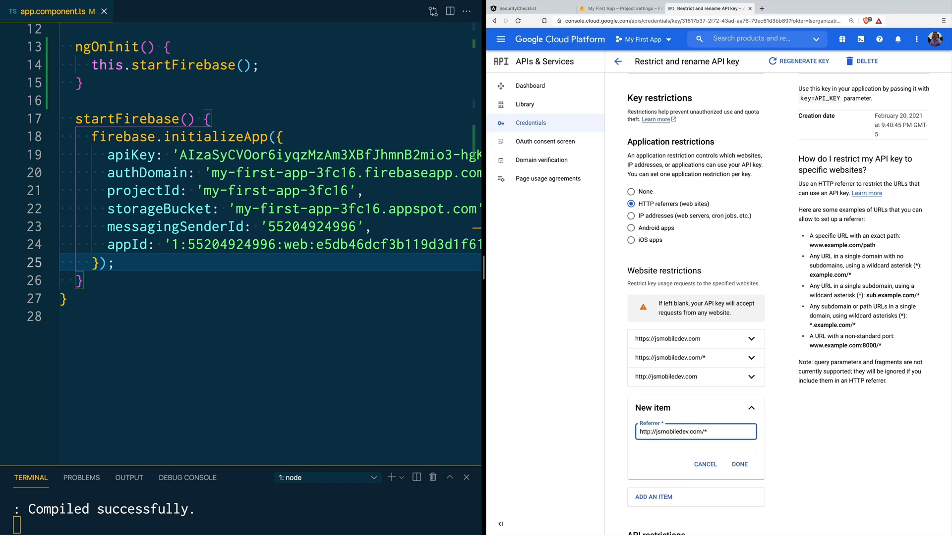
left_click(739, 466)
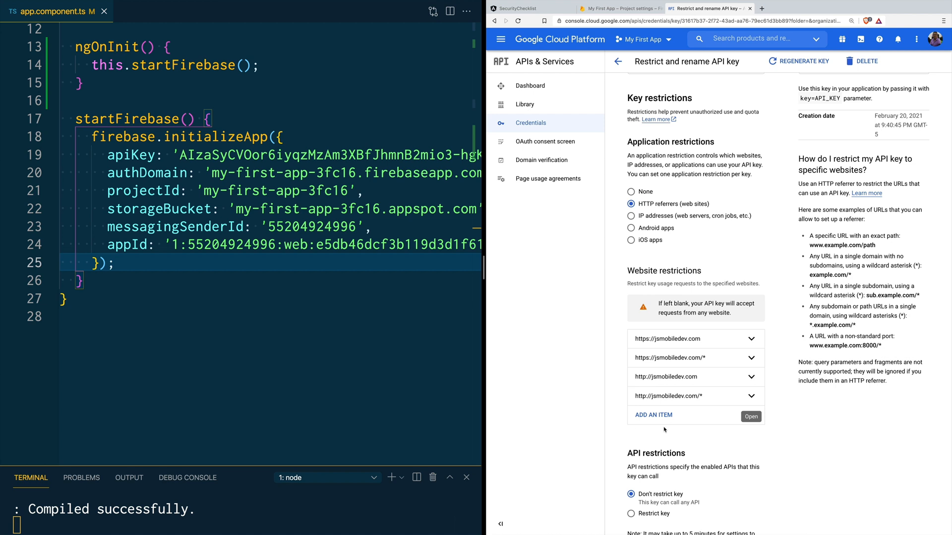
scroll(664, 430, "down", 1)
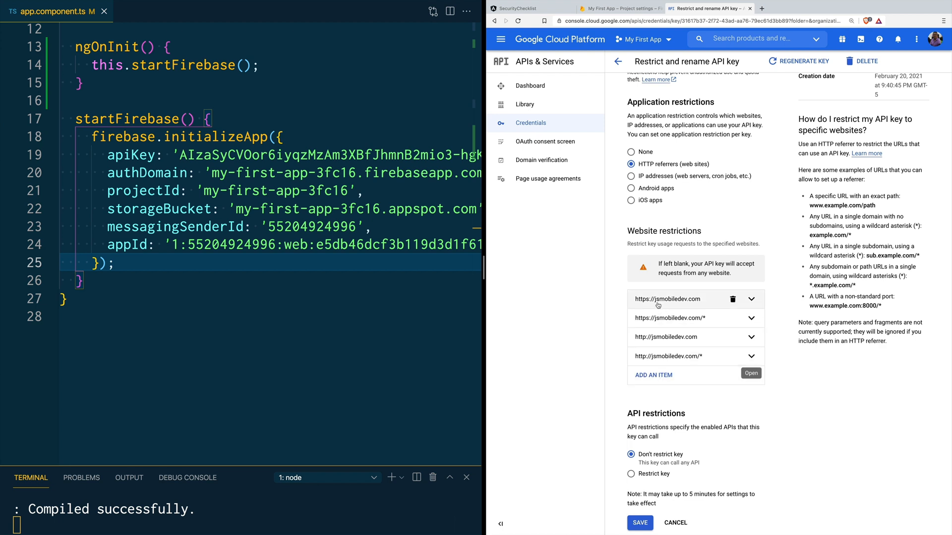
left_click(661, 382)
left_click(667, 416)
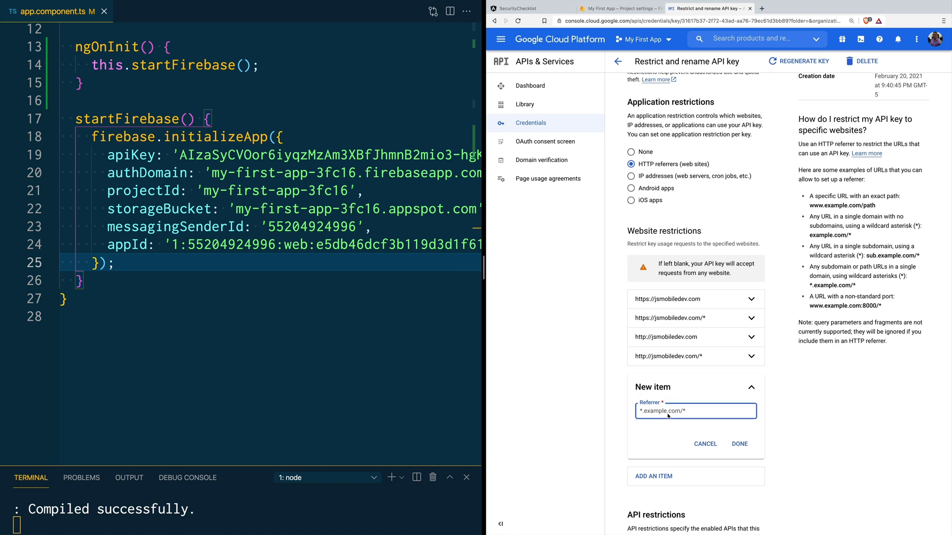
type("https://jsmobiledev.com")
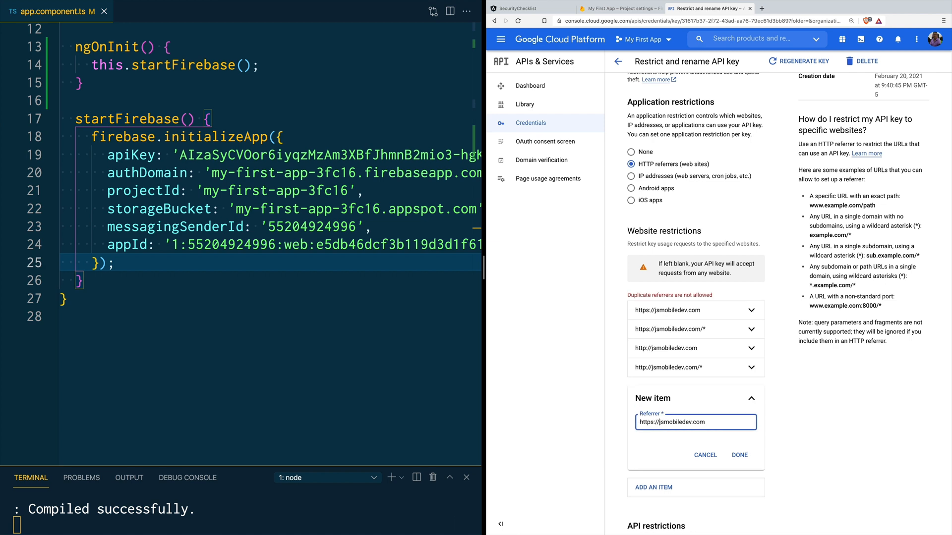
left_click(659, 422)
type("www.")
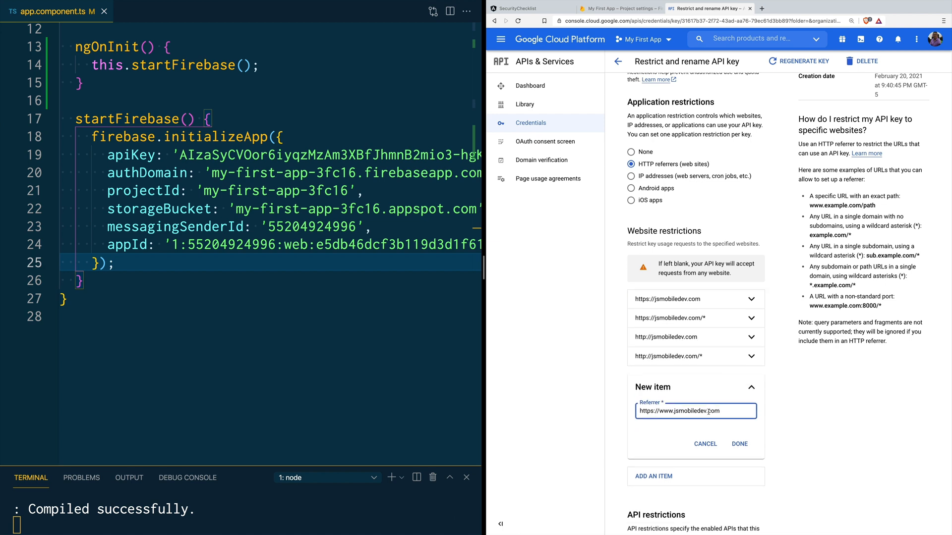
key("super+a")
key("ctrl+c")
left_click(725, 412)
type("/*")
left_click(737, 443)
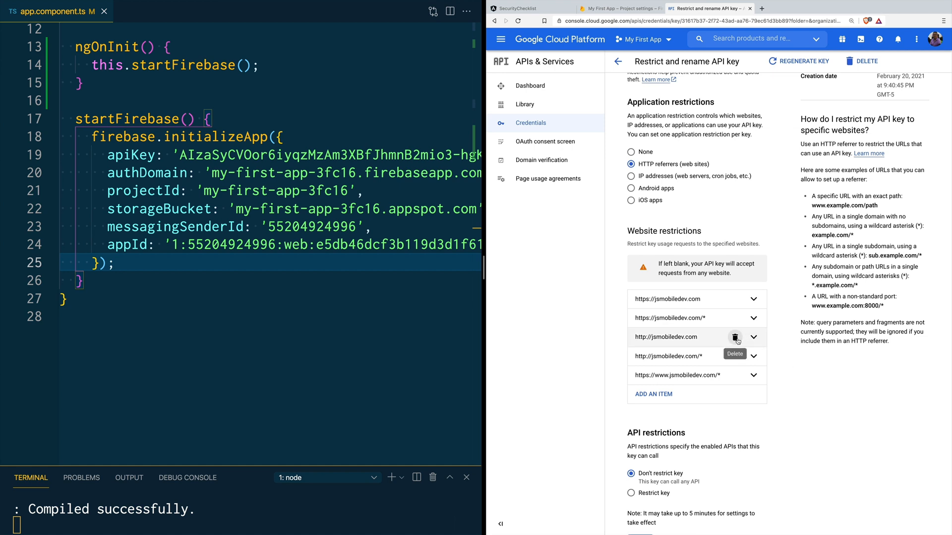
Step: Delete the two http referrers and the www referrer, keeping only the https ones
left_click(735, 338)
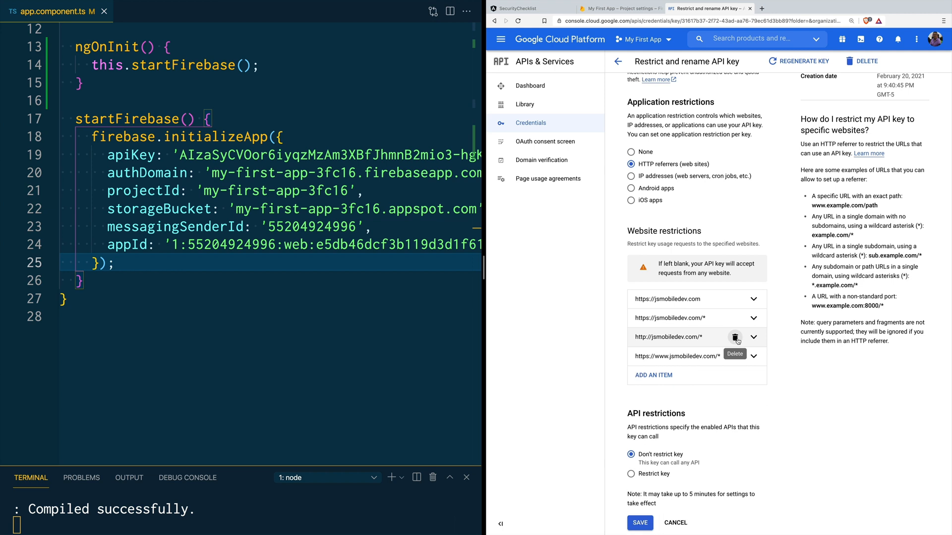
left_click(735, 338)
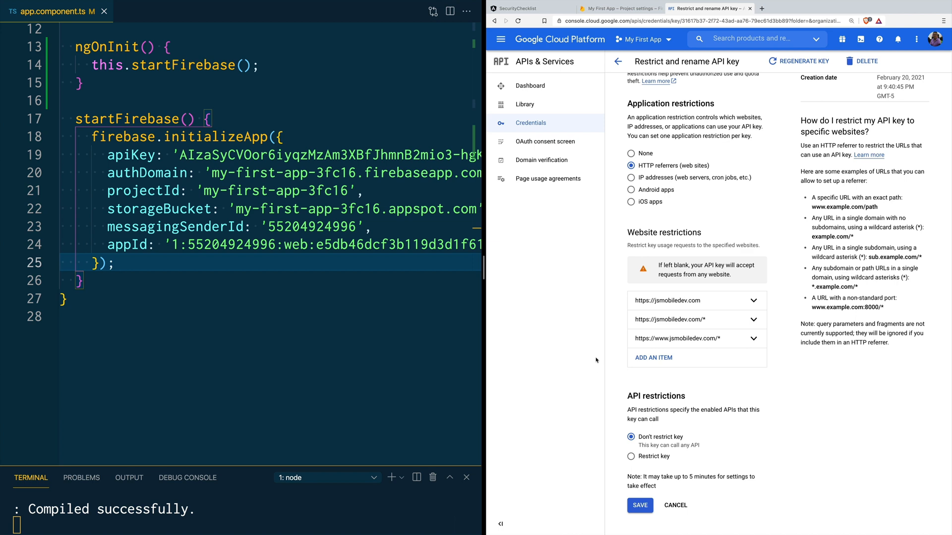
mouse_move(658, 345)
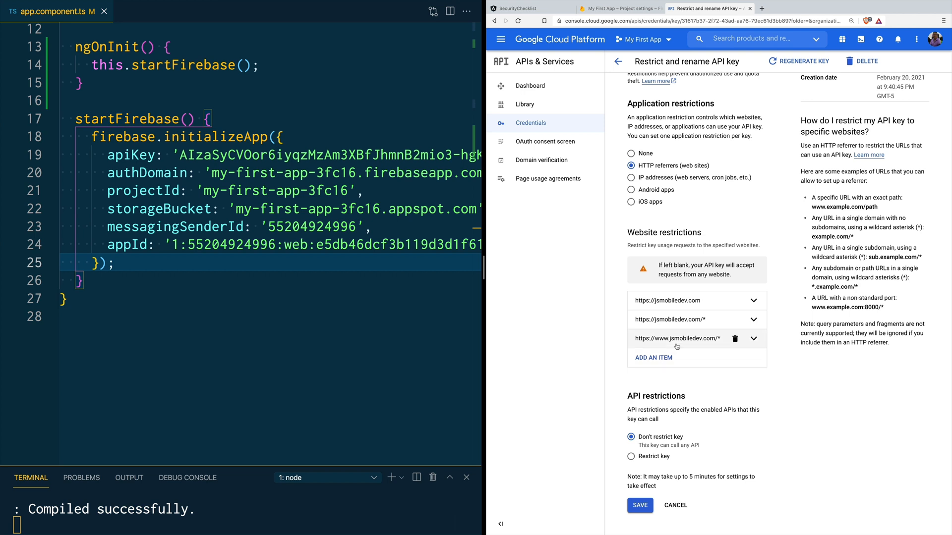
left_click(735, 341)
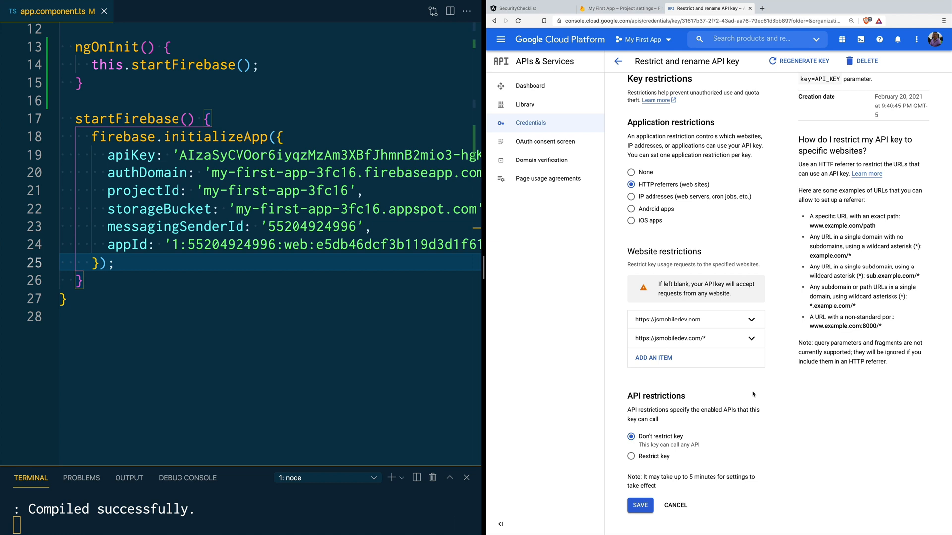
left_click(660, 359)
left_click(675, 394)
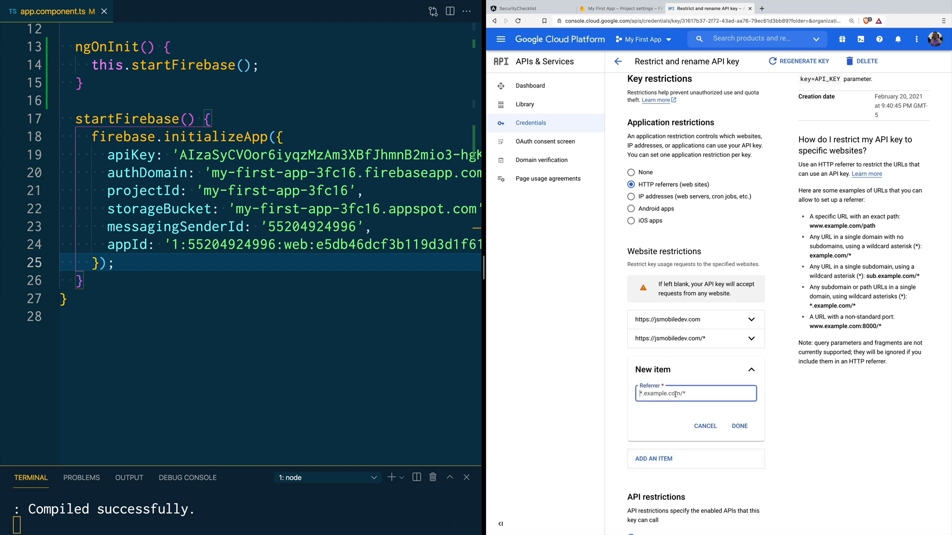
key("ctrl+v")
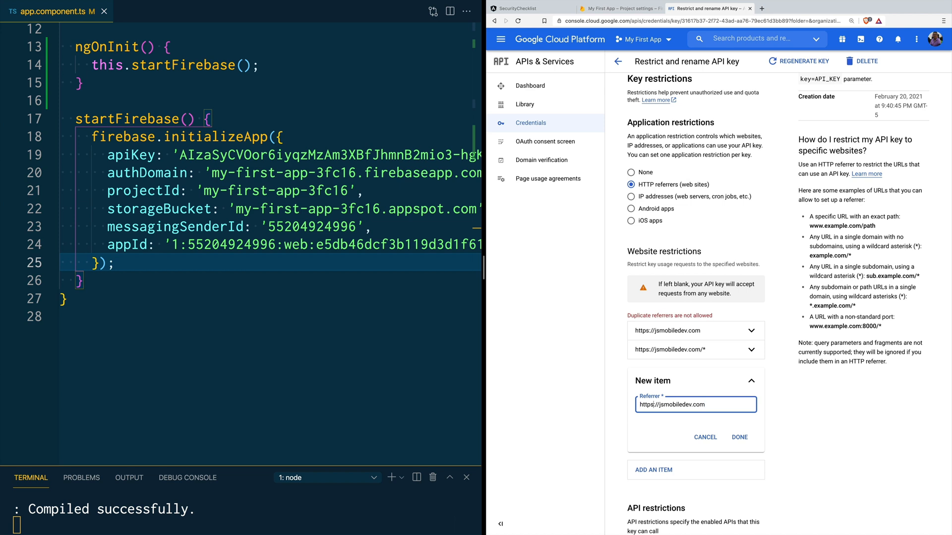
type("admin.")
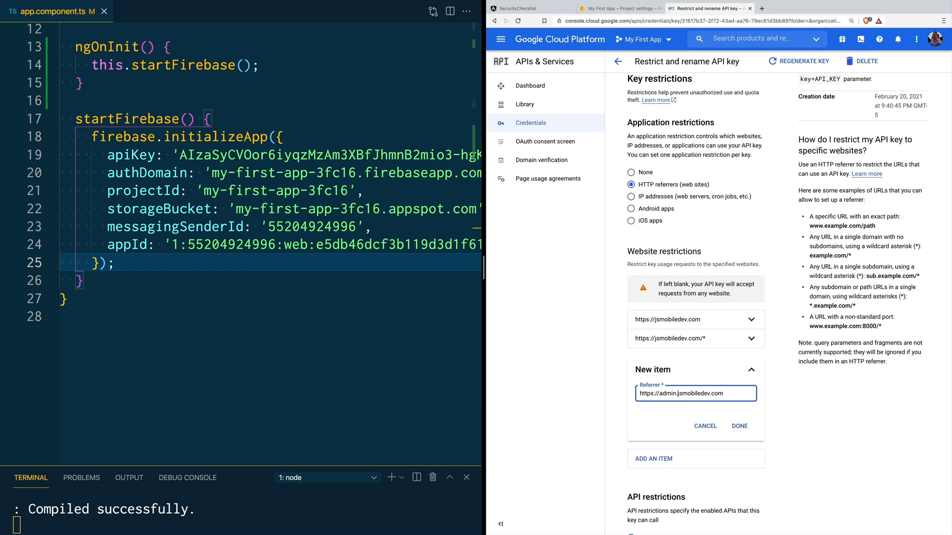
key("ctrl+a")
key("ctrl+c")
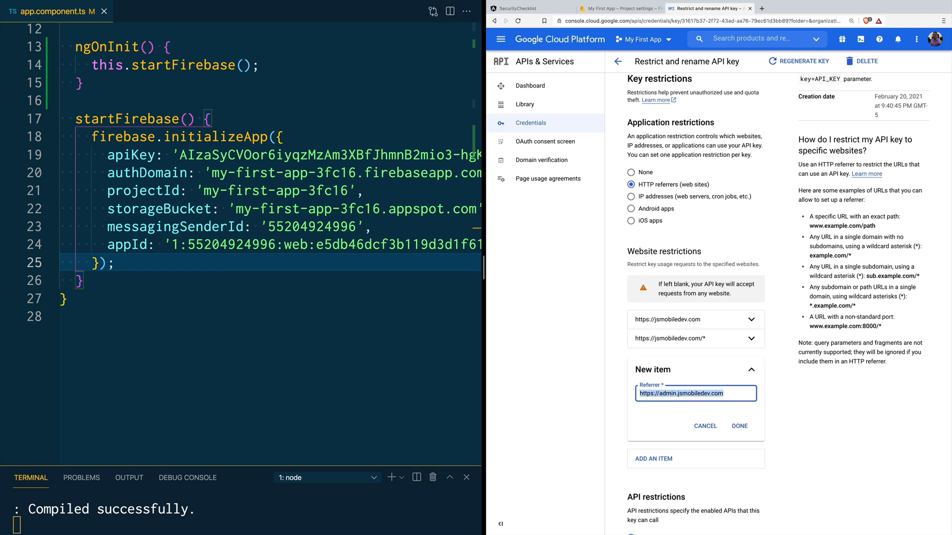
left_click(739, 426)
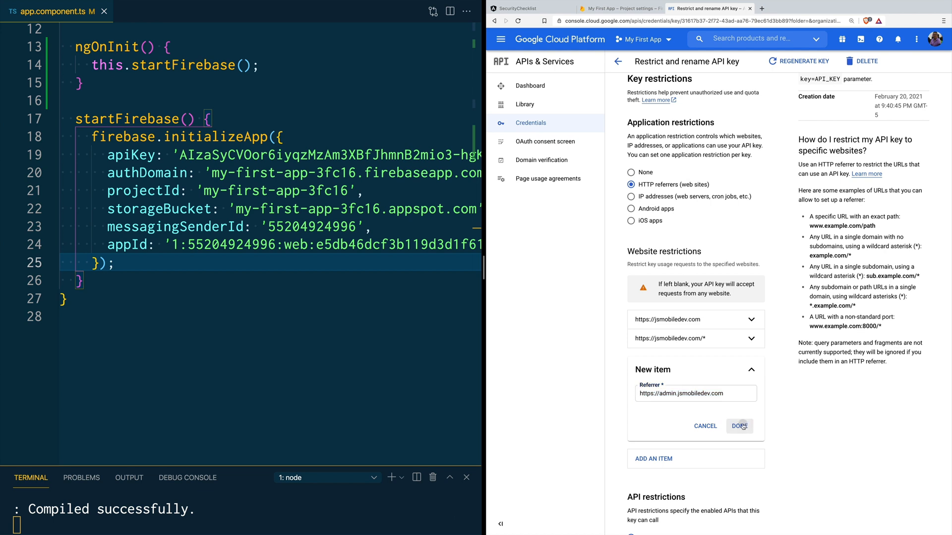
left_click(654, 378)
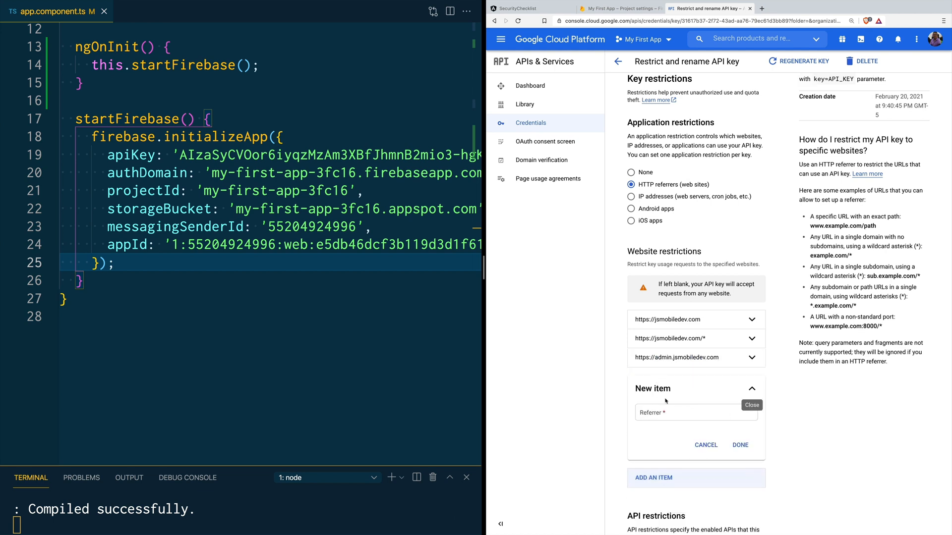
left_click(672, 422)
key("ctrl+v")
type("/")
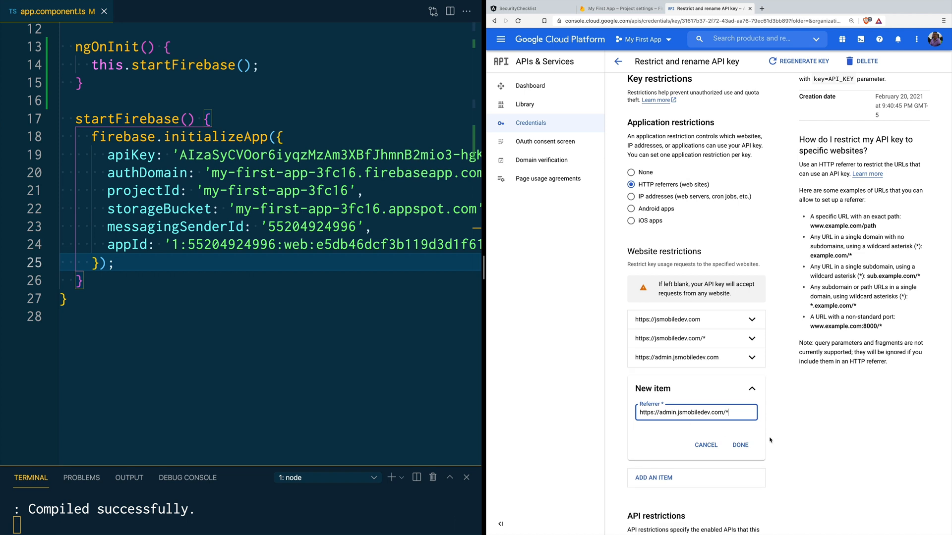
left_click(741, 445)
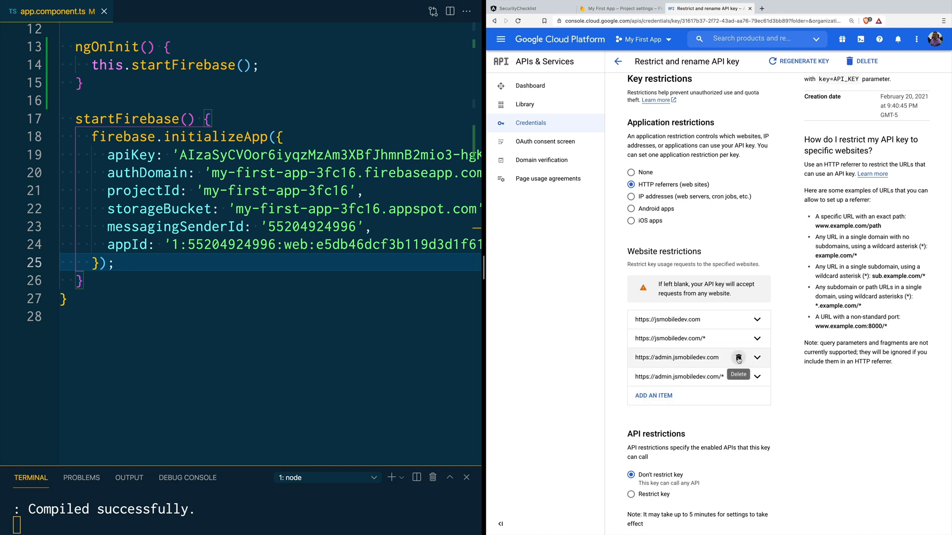
left_click(738, 358)
left_click(738, 358)
left_click(657, 361)
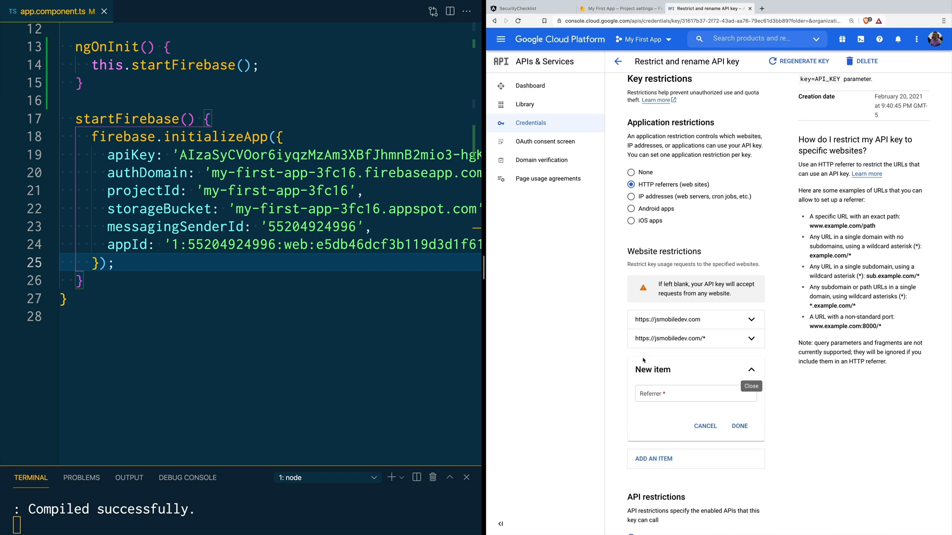
left_click(663, 394)
key("ctrl+v")
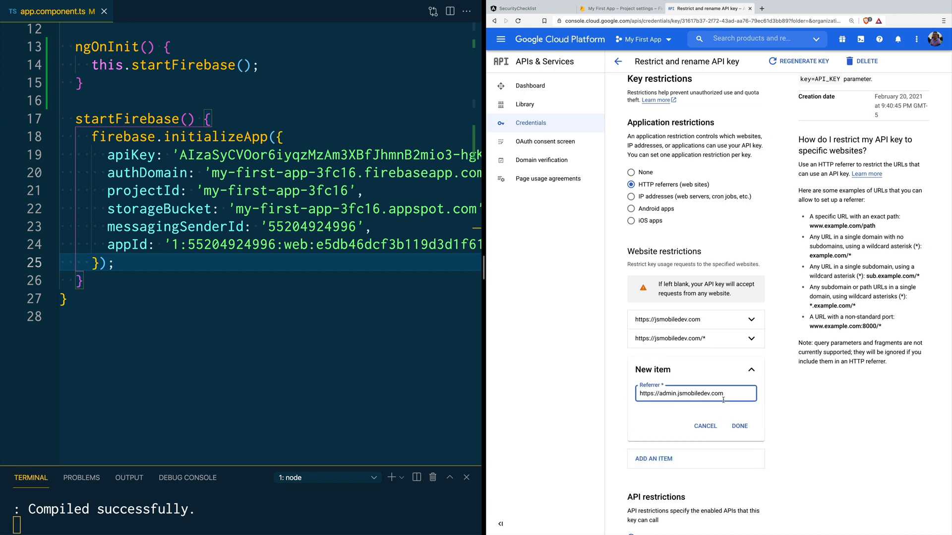
double_click(659, 393)
type("*")
key("ctrl+a")
key("ctrl+c")
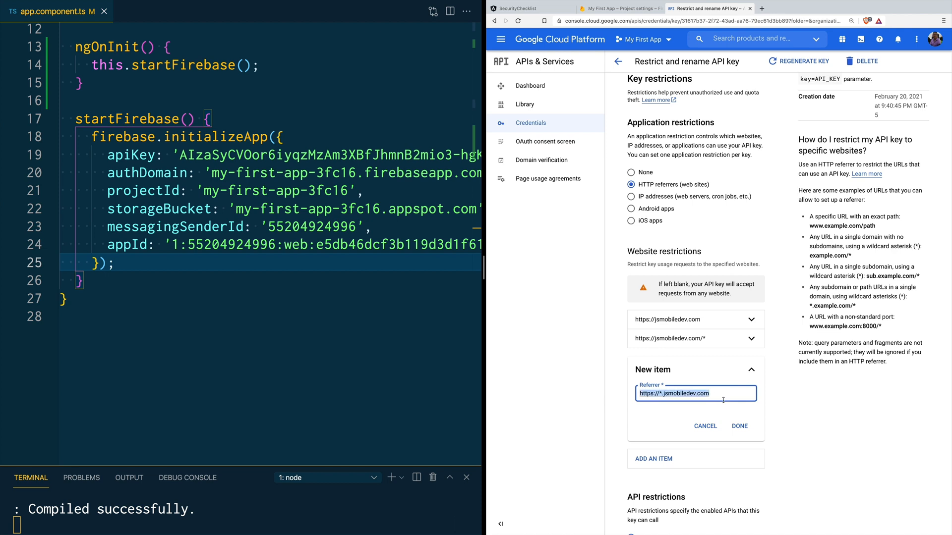
left_click(740, 427)
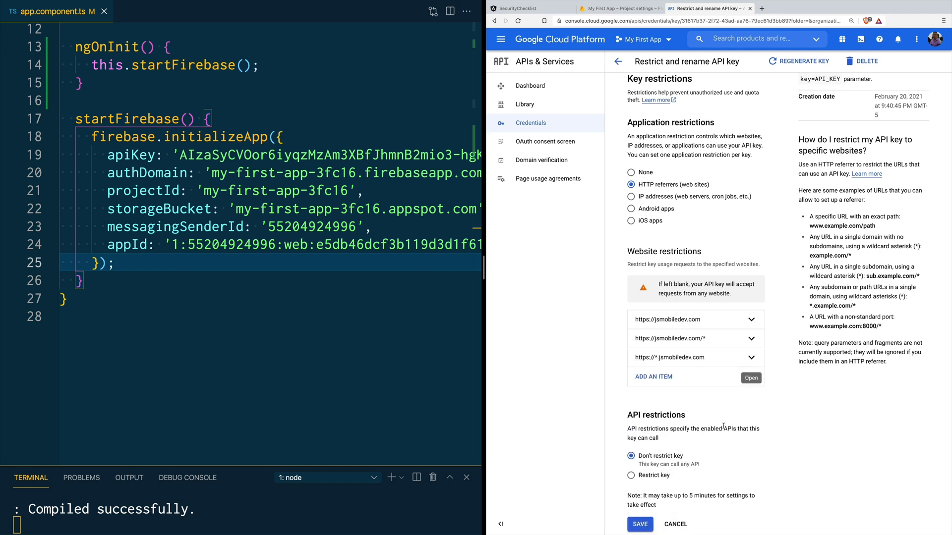
left_click(665, 385)
key("ctrl+v")
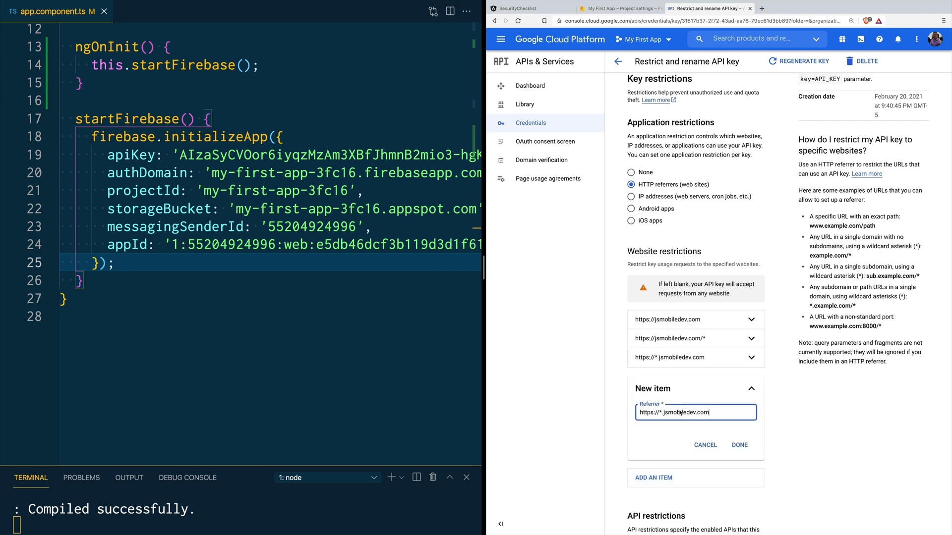
type("/*")
left_click(738, 446)
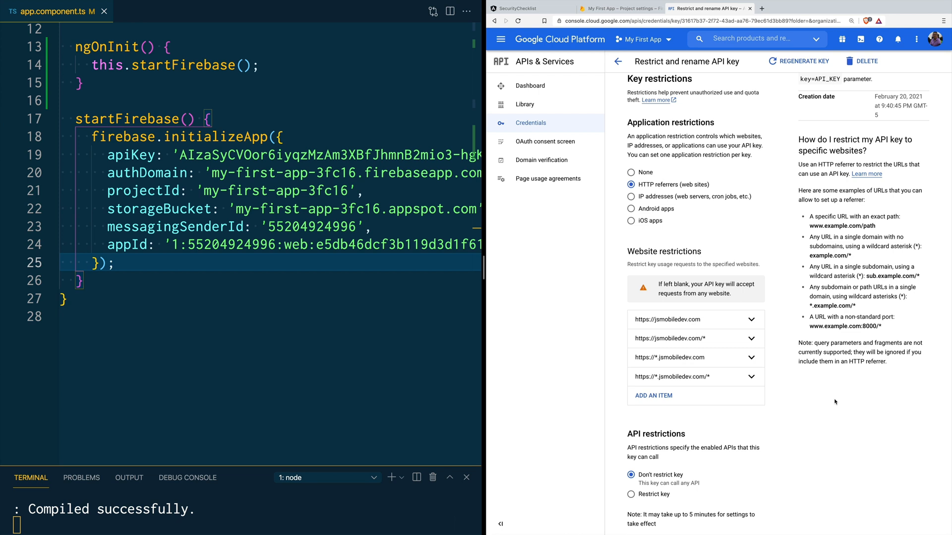
scroll(835, 401, "down", 1)
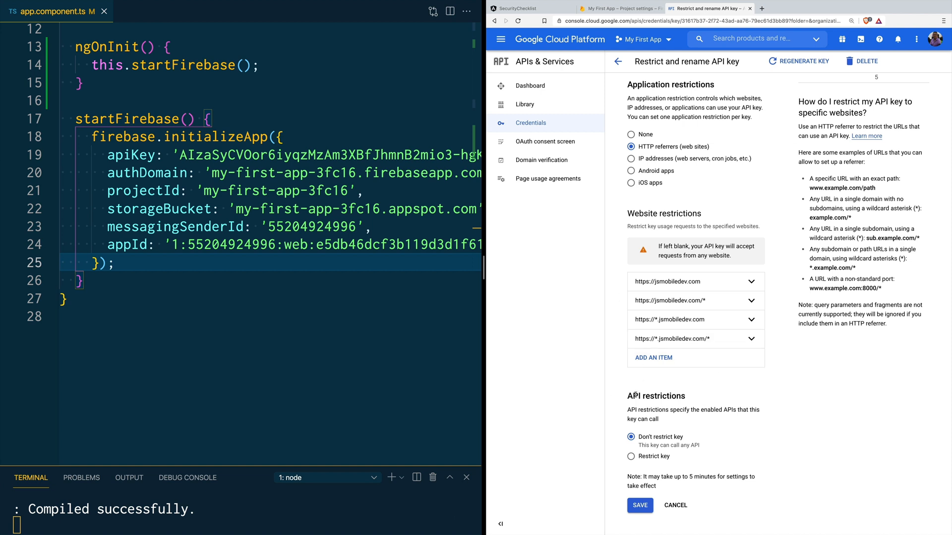
Step: Limit the key to Cloud Firestore, Firebase Hosting and Firebase Rules APIs, filtering the list by 'fire'
left_click_drag(630, 396, 695, 397)
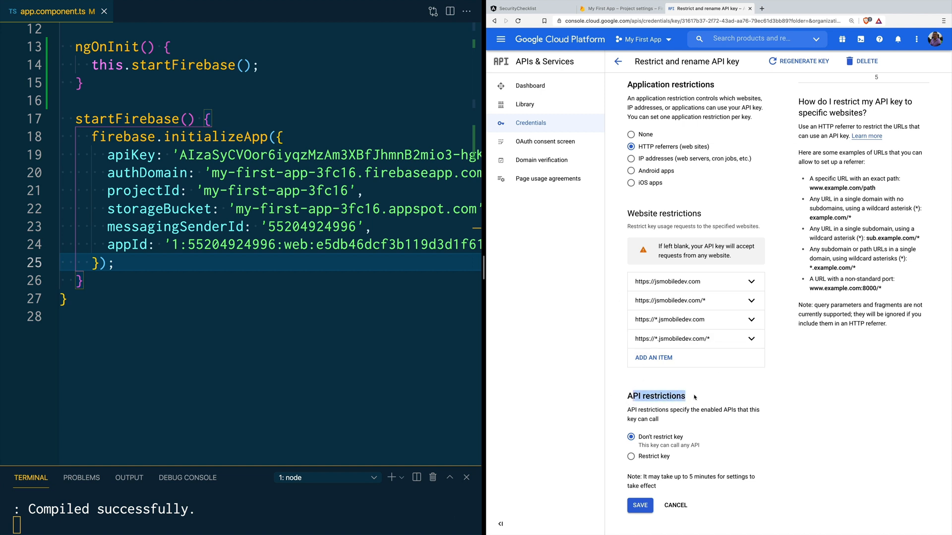
left_click(631, 456)
scroll(725, 452, "down", 1)
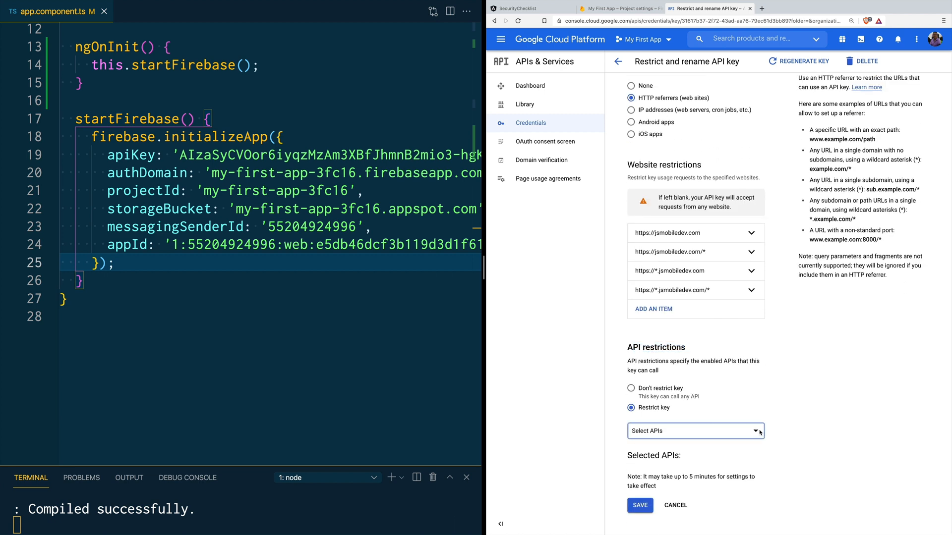
left_click(758, 431)
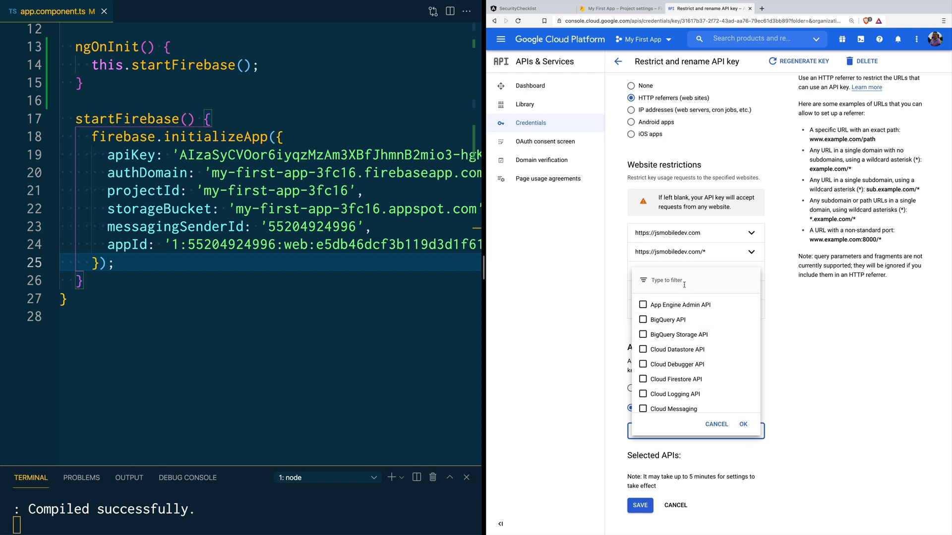
type("aut")
key("BackSpace")
key("BackSpace")
key("BackSpace")
key("BackSpace")
type("fire")
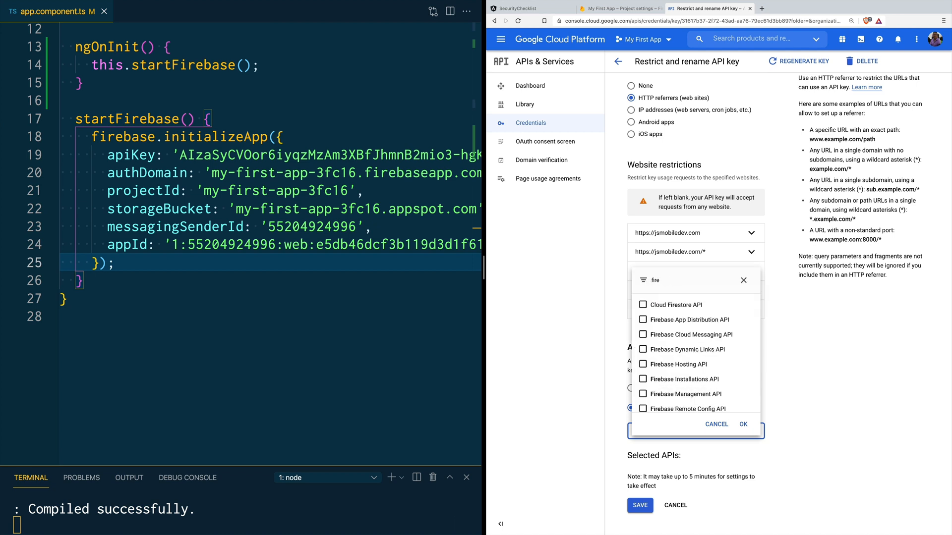
left_click(642, 306)
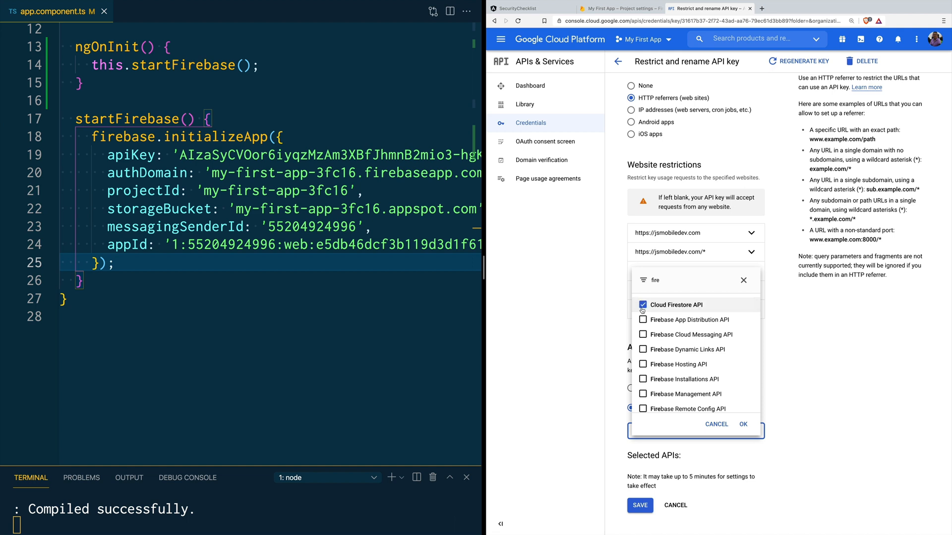
left_click(642, 365)
scroll(643, 379, "down", 2)
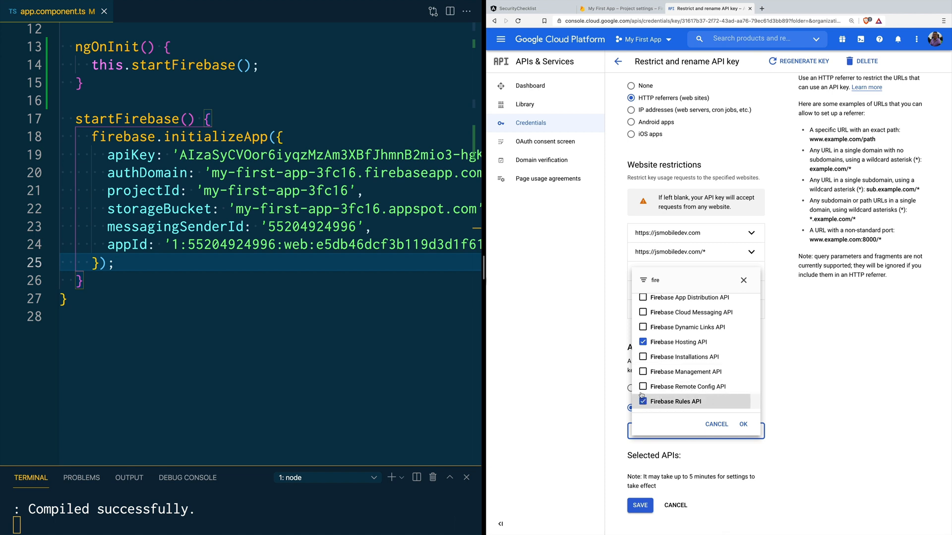
scroll(642, 347, "up", 1)
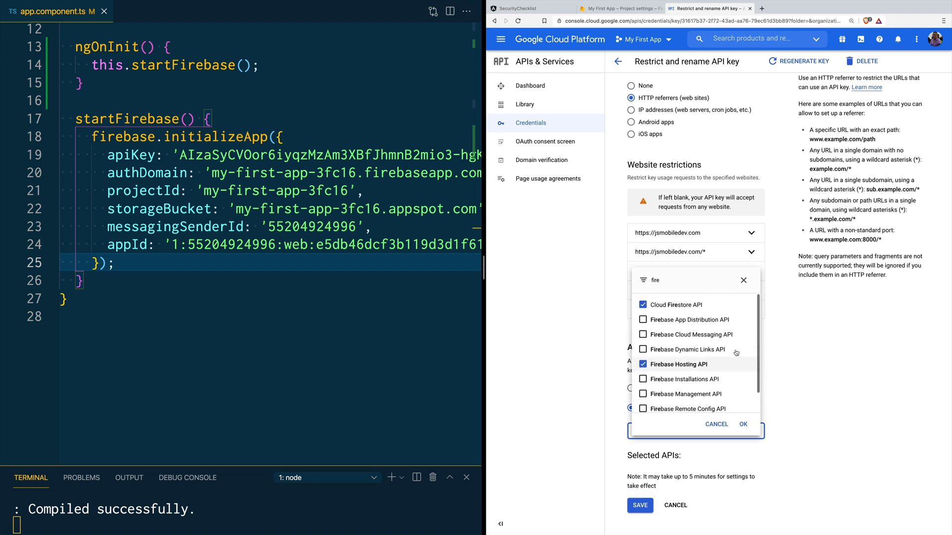
left_click(743, 425)
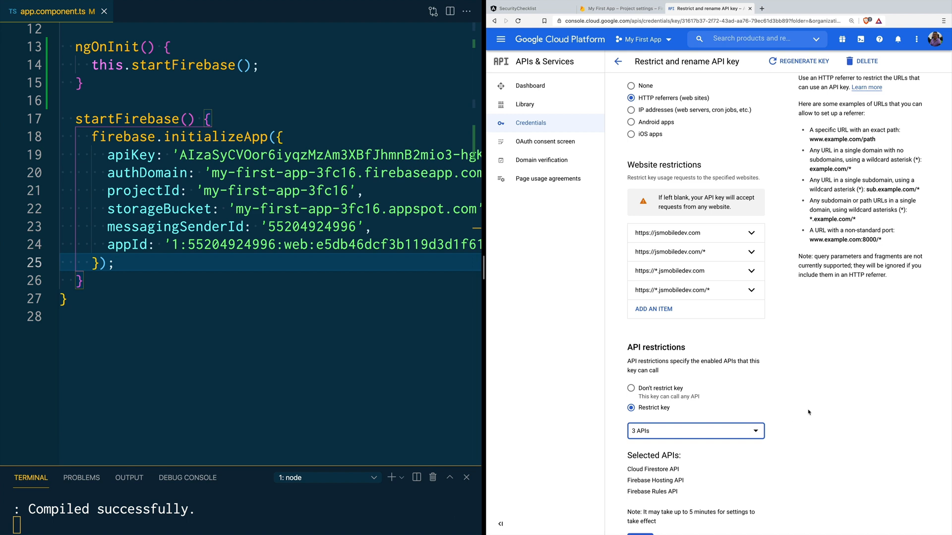
scroll(783, 416, "down", 1)
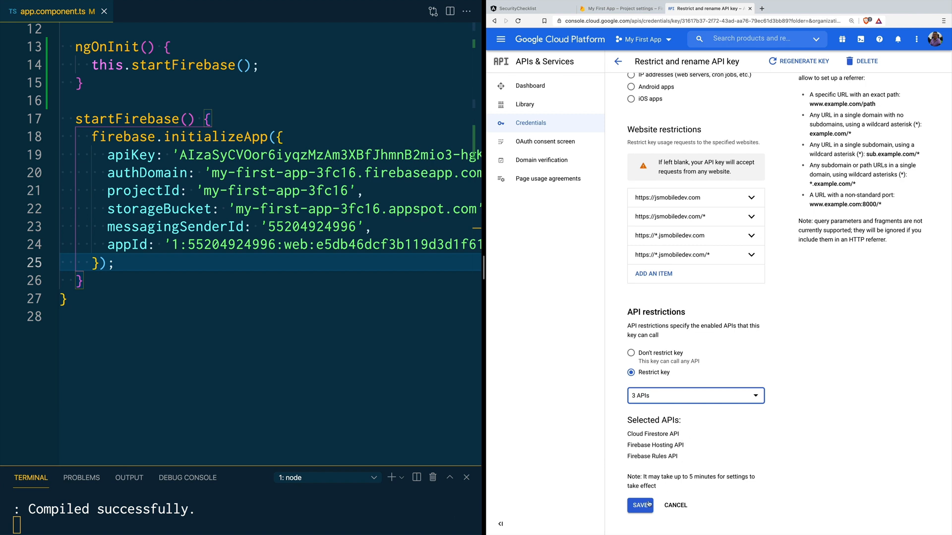
Step: Scroll back up to review the key's three selected APIs
scroll(772, 242, "up", 4)
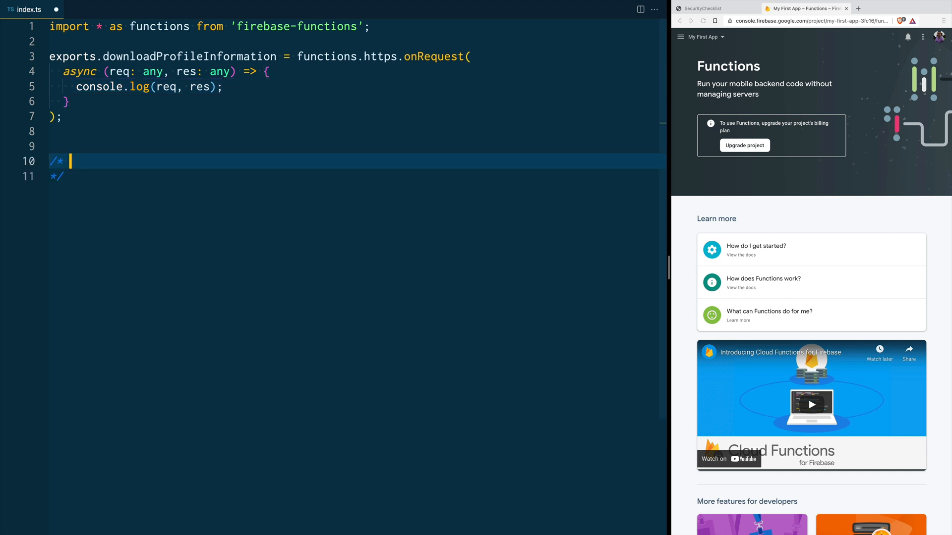
Step: Add a comment block below the function holding sample privateKey and publicKey JSON
key("Return")
key("Return")
key("super+v")
key("Return")
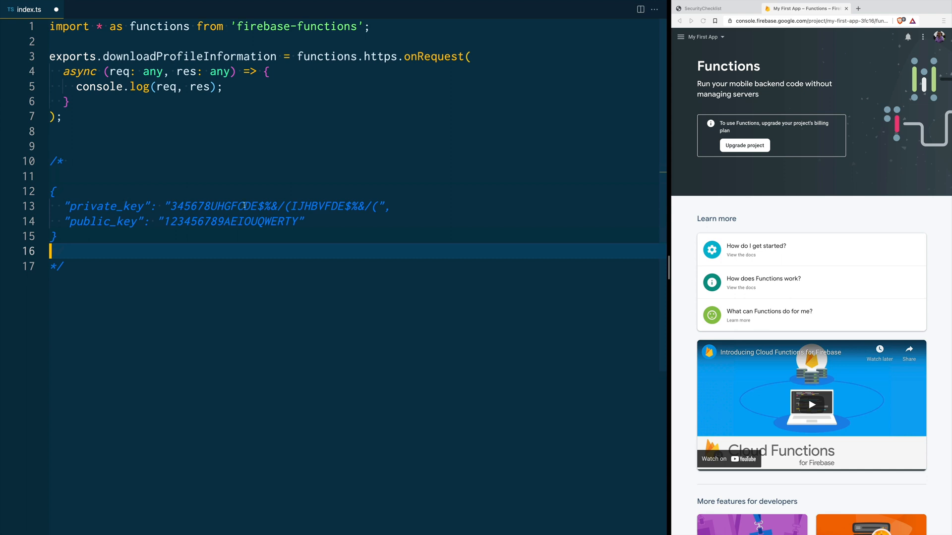
left_click_drag(170, 206, 378, 206)
double_click(200, 222)
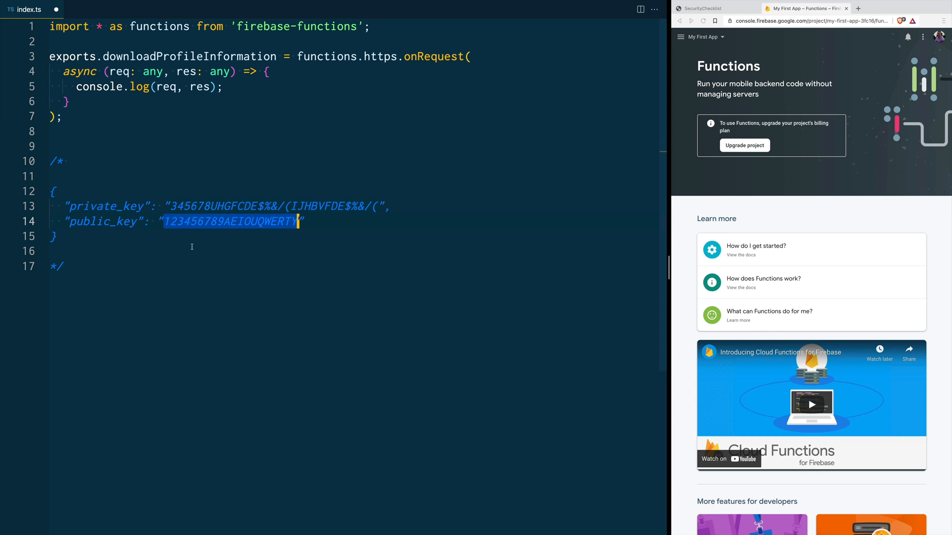
left_click_drag(66, 238, 48, 193)
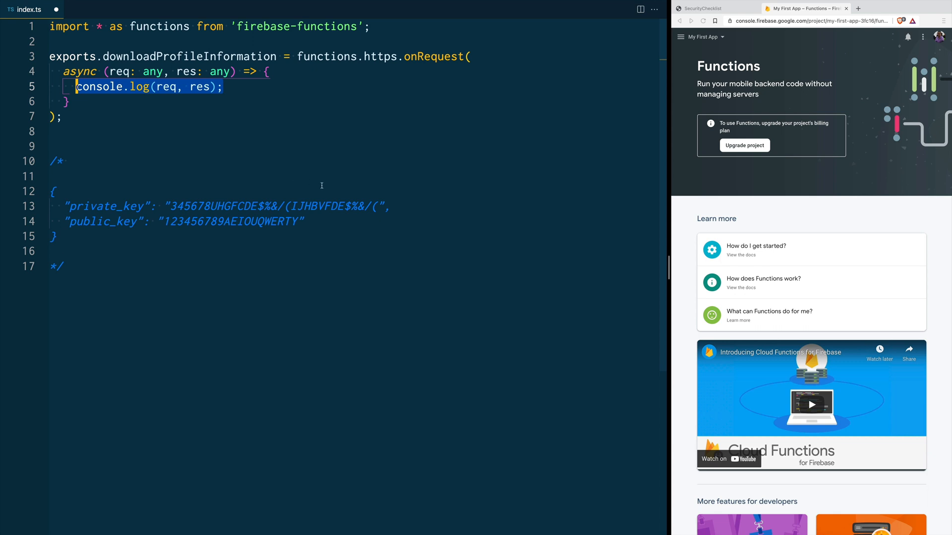
Step: Replace the log line with a non-POST 400 check and read privateKey and publicKey from req.body
type("if (req.method !== 'POST') {       return res         .status(400)         .send('Bad request, this endpoint only accepts POST requests');     }")
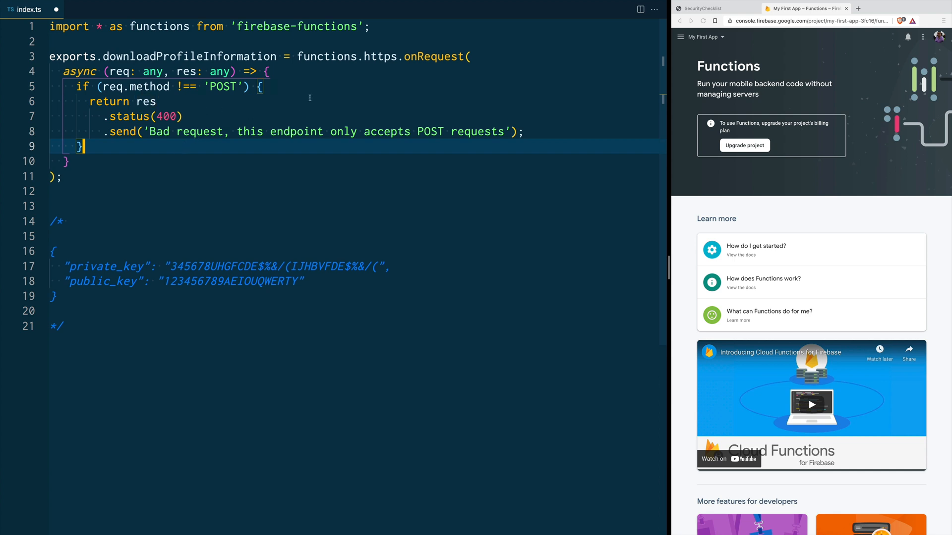
key("ctrl+s")
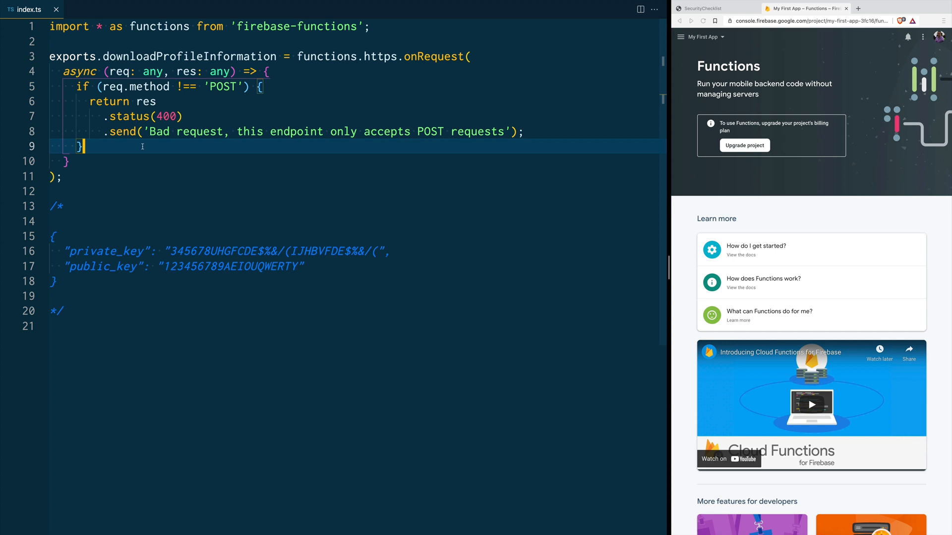
key("Return")
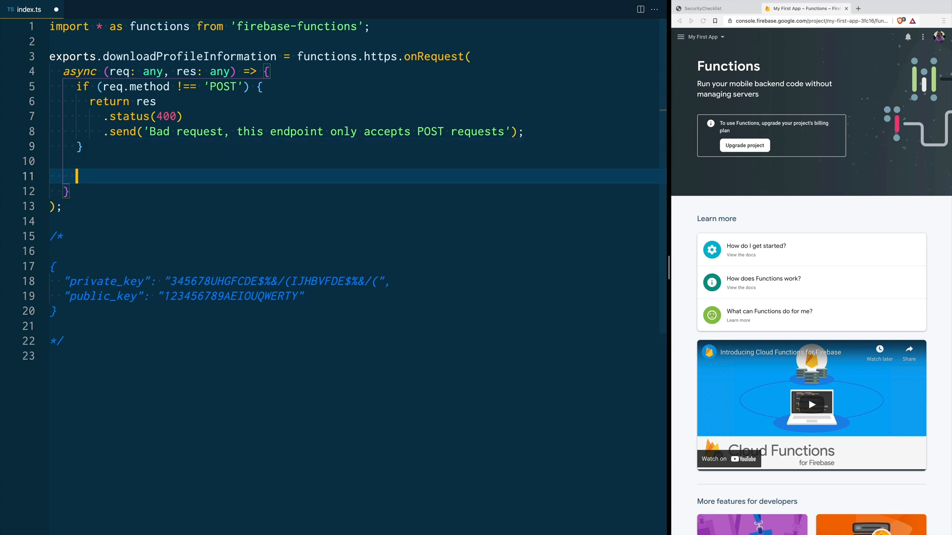
type("const privateKey: string = req.body.private_key; const publicKey: string = req.body.public_key;")
key("Return")
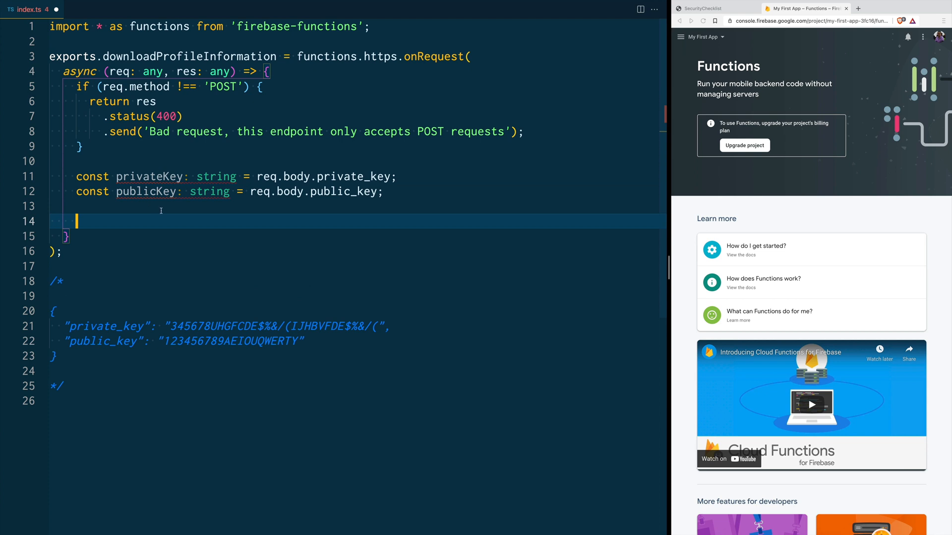
left_click_drag(72, 364, 48, 312)
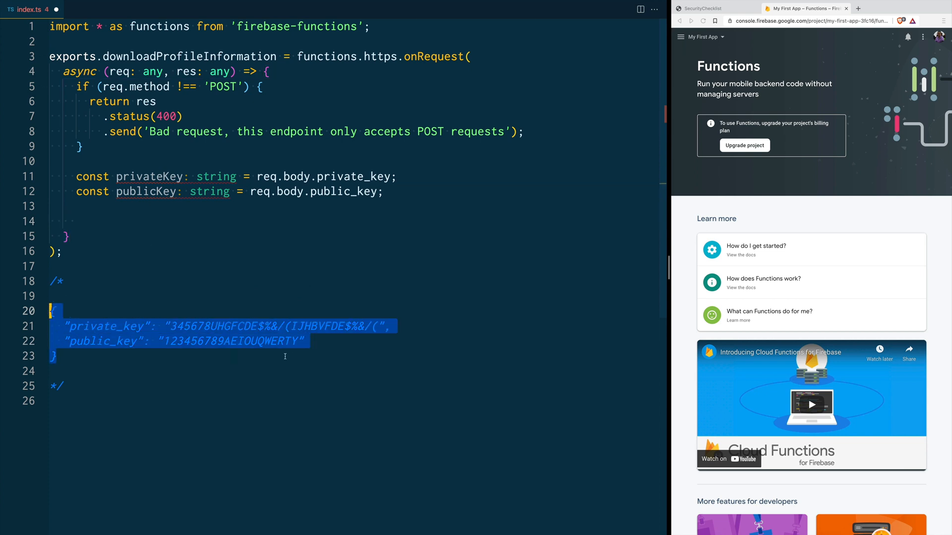
left_click(416, 194)
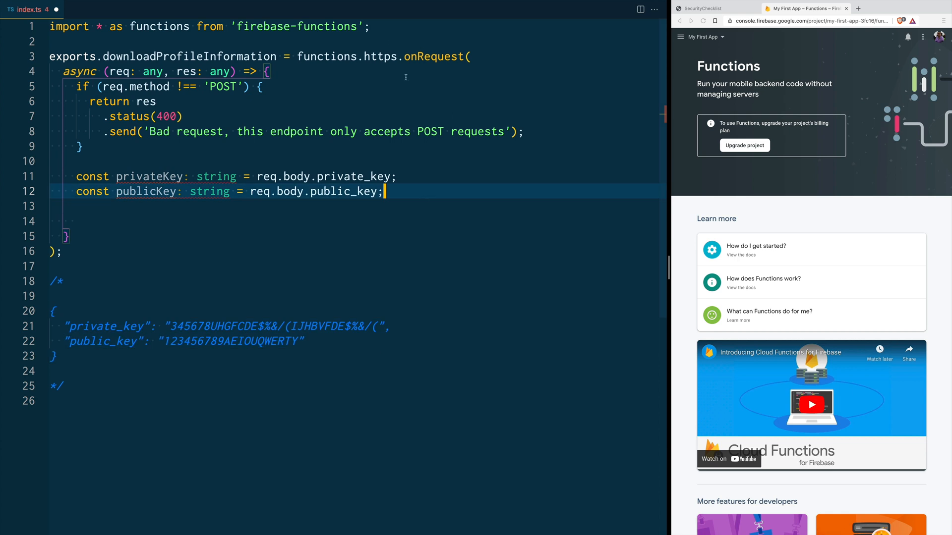
left_click(391, 32)
Step: Duplicate the first import line and change it to import admin from 'firebase-admin'
key("Return")
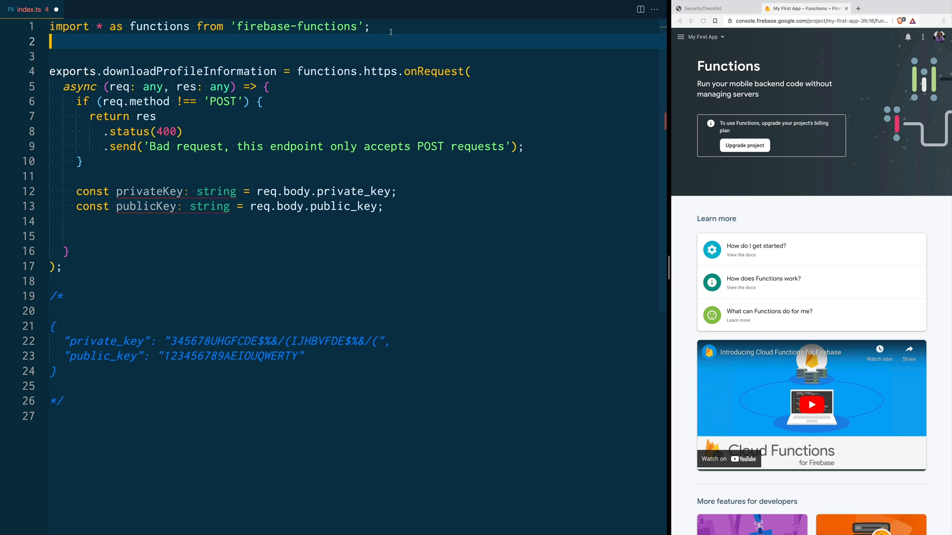
key("Up")
key("Right")
key("alt+shift+Down")
key("alt+Left")
key("alt+Right")
key("alt+Right")
key("alt+Right")
key("alt+Right")
key("super+d")
key("super+d")
type("admin")
key("Escape")
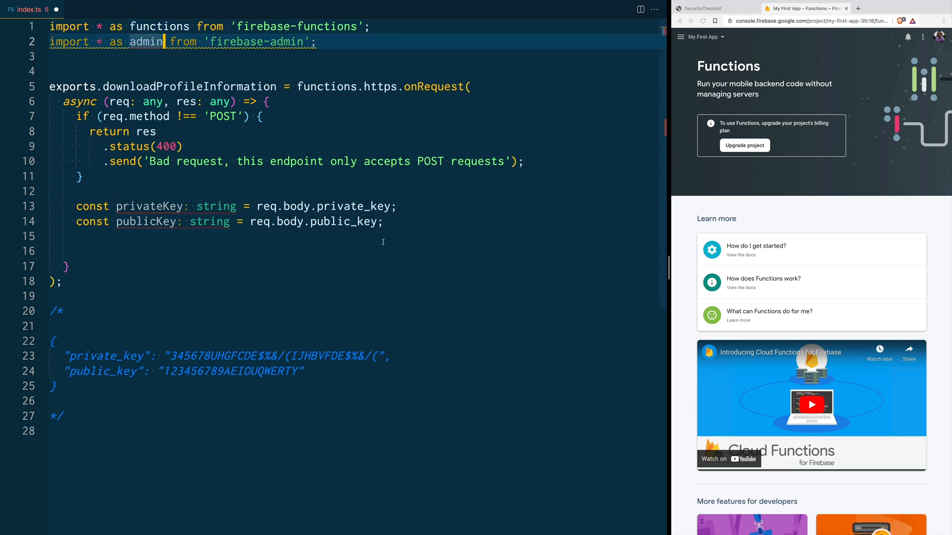
Step: Add an awaited admin.firestore().doc(`users/${publicKey}`).get() assigned to userProfileDocument
left_click(451, 224)
key("Return")
key("Return")
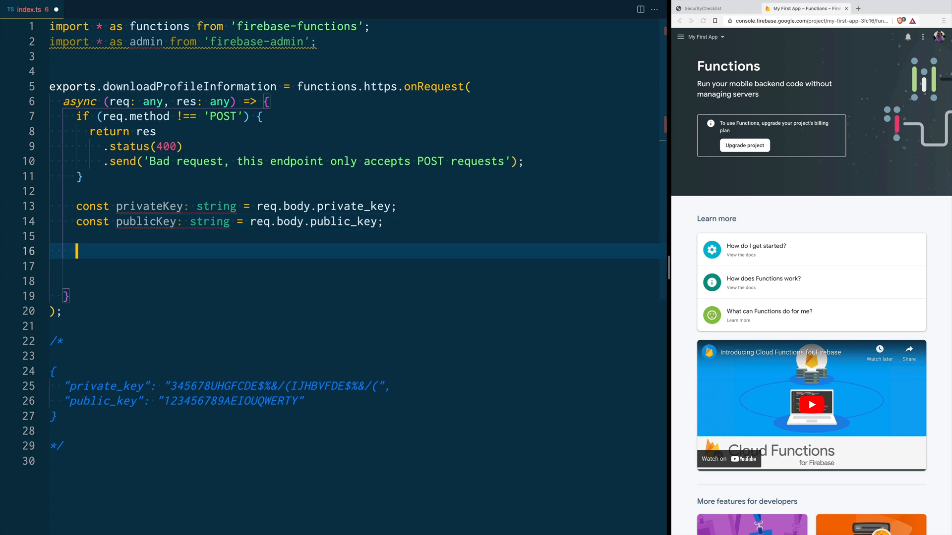
type("const userProfileDocument = await admin   .firestore()   .doc(`users/${publicKey}`)   .get();")
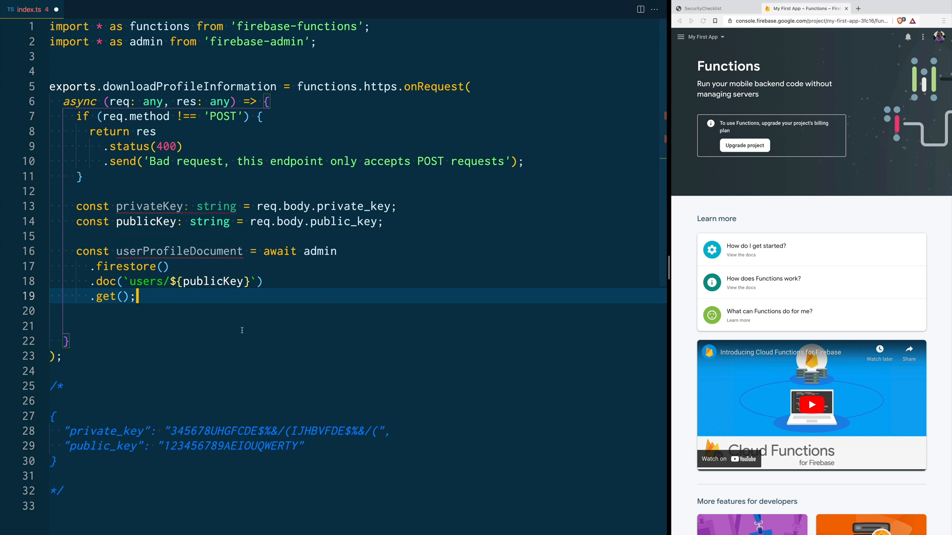
Step: Add an if (!userProfileDocument.exists) check returning 403 'Unauthorized request', then save to format
left_click(146, 282)
double_click(213, 281)
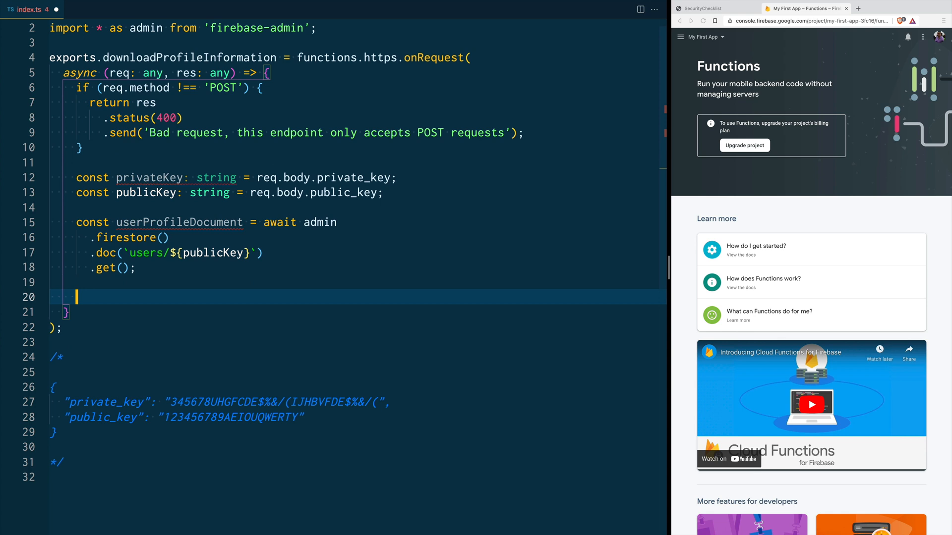
type("if (!userProfileDocument.exists) {         // Return the function, public key didn't match         return res.status(403).send('Unauthorized request');       }")
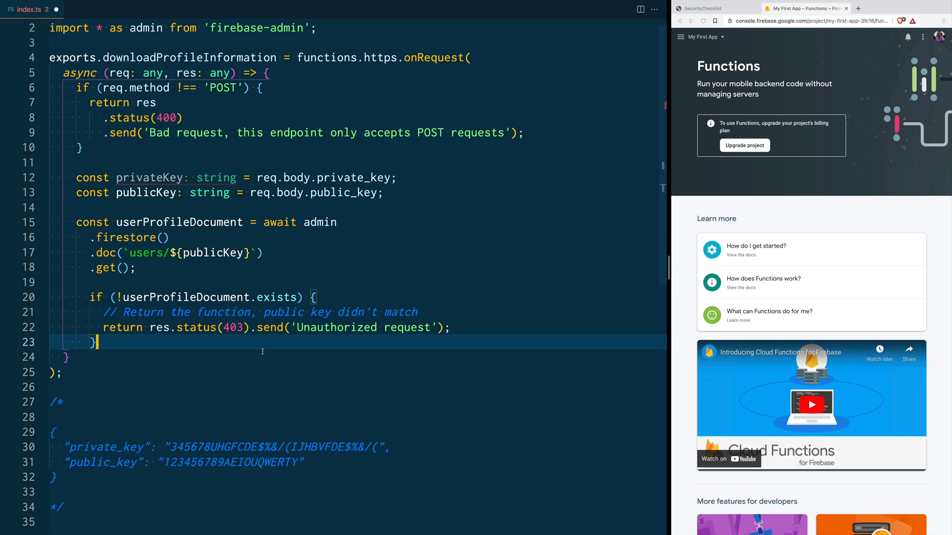
key("ctrl+s")
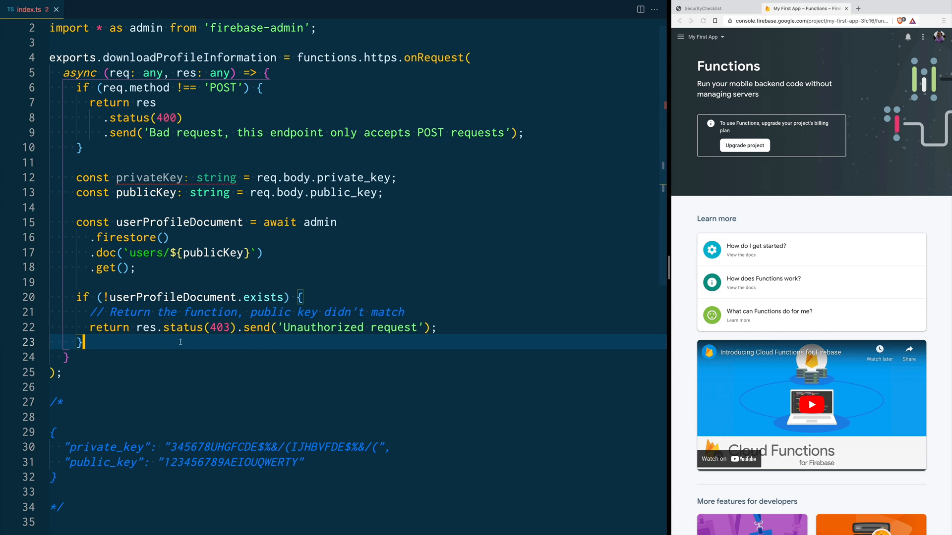
Step: Add a check returning 403 'Unauthorized request' when the stored private_key differs from privateKey
key("Return")
key("Return")
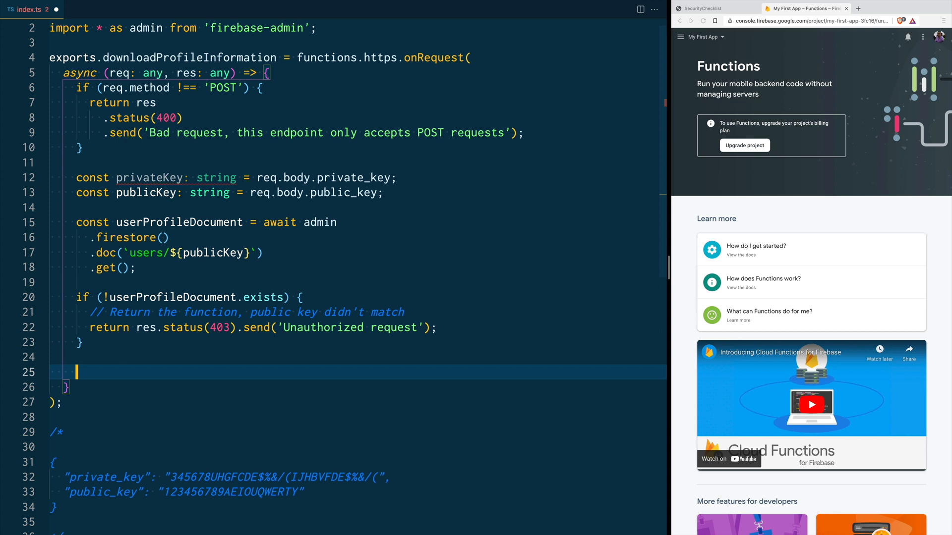
type("if (userProfileDocument.data().private_key !== privateKey) {       // Return the function, private key didn't match       return res.status(403).send('Unauthorized request');     }")
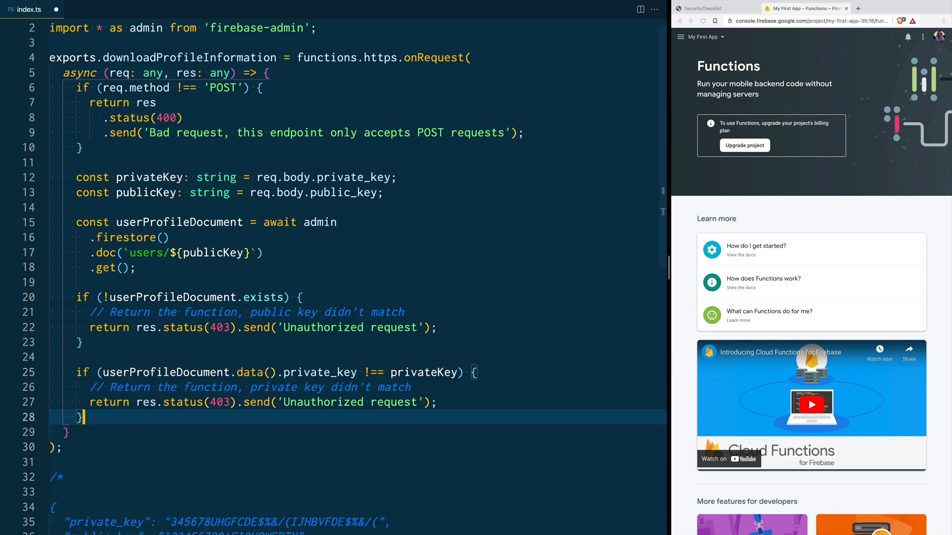
left_click_drag(103, 373, 358, 372)
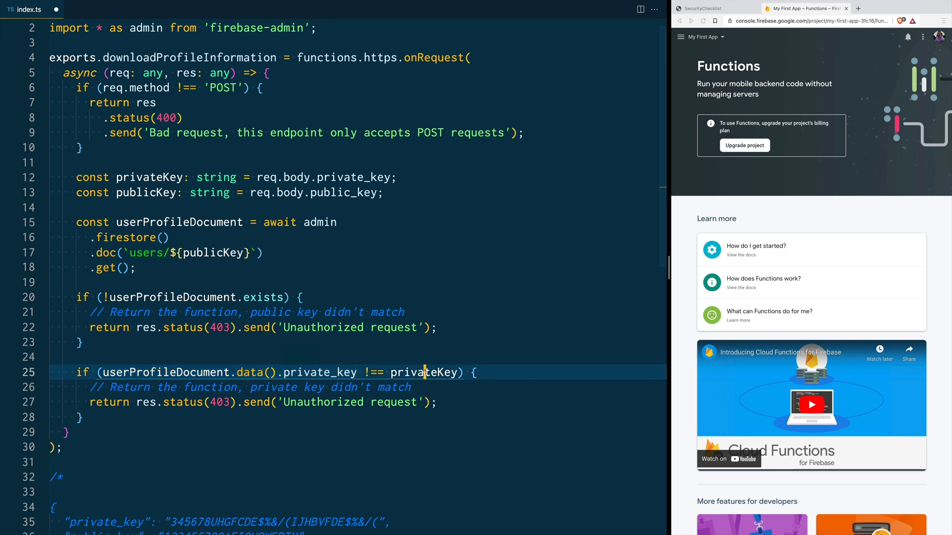
double_click(424, 372)
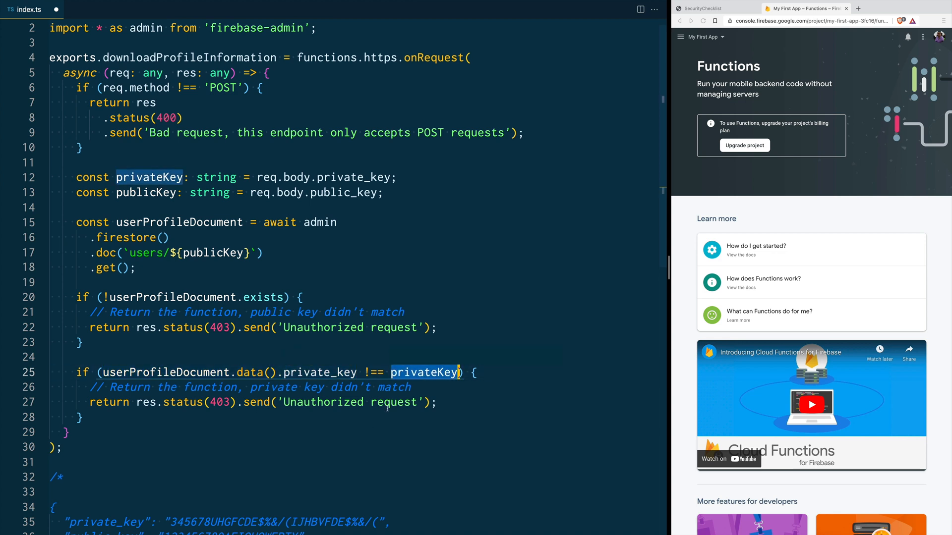
scroll(387, 407, "down", 5)
Step: Replace index.ts with imports, const auth = admin.auth(), and a resetUserProfile handler logging res, req, auth
left_click_drag(304, 429, 63, 415)
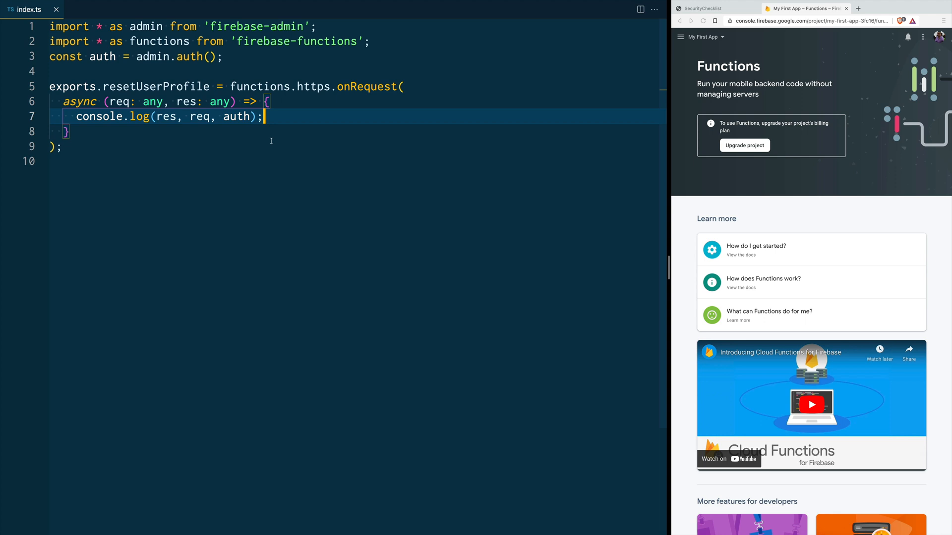
Step: Replace the console.log with an if (req.method !== 'POST') block returning 400 'Bad request', and save
double_click(155, 87)
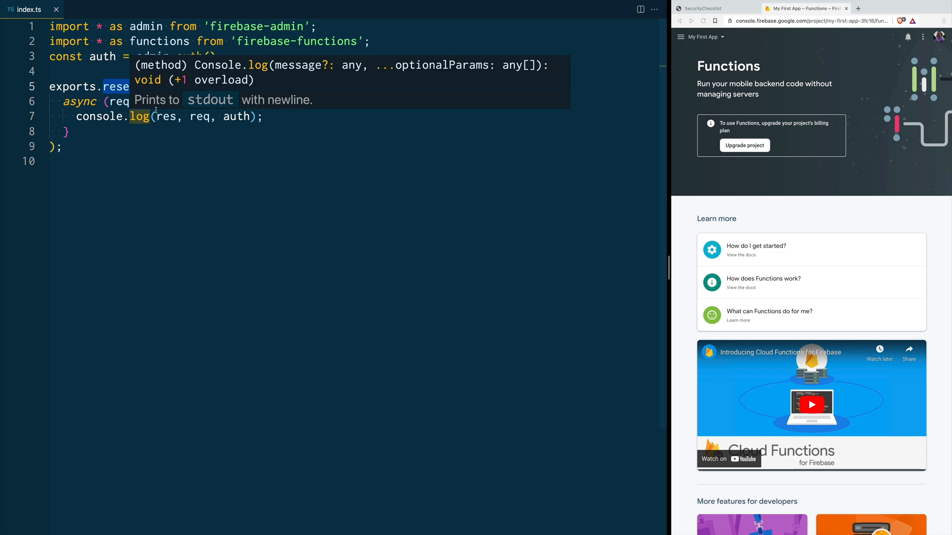
left_click(185, 160)
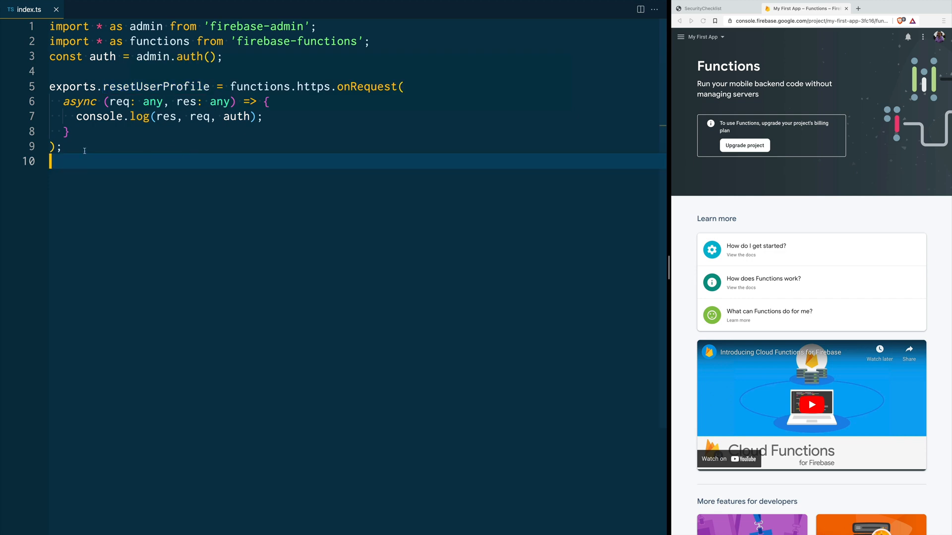
key("shift+Up")
key("shift+Up")
key("shift+Up")
key("shift+Up")
key("shift+Up")
left_click(316, 120)
key("shift+Home")
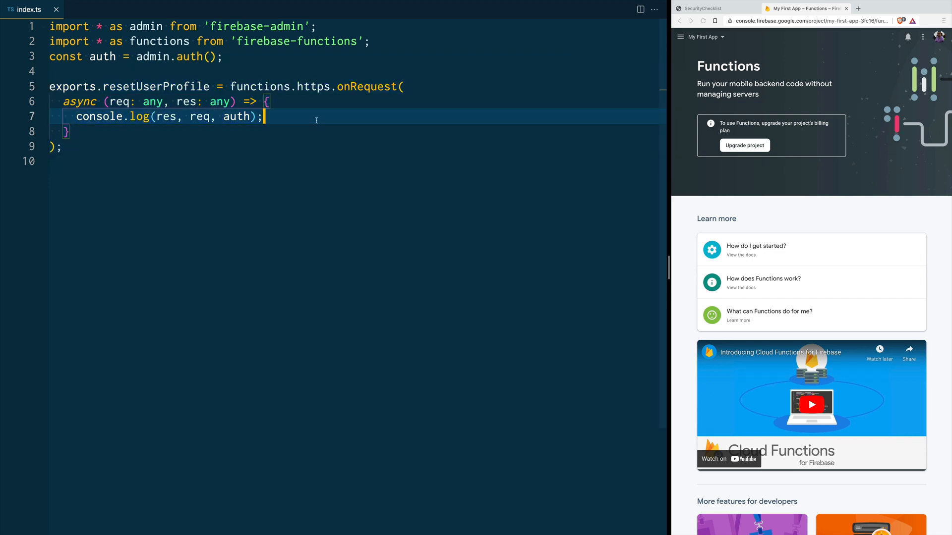
key("BackSpace")
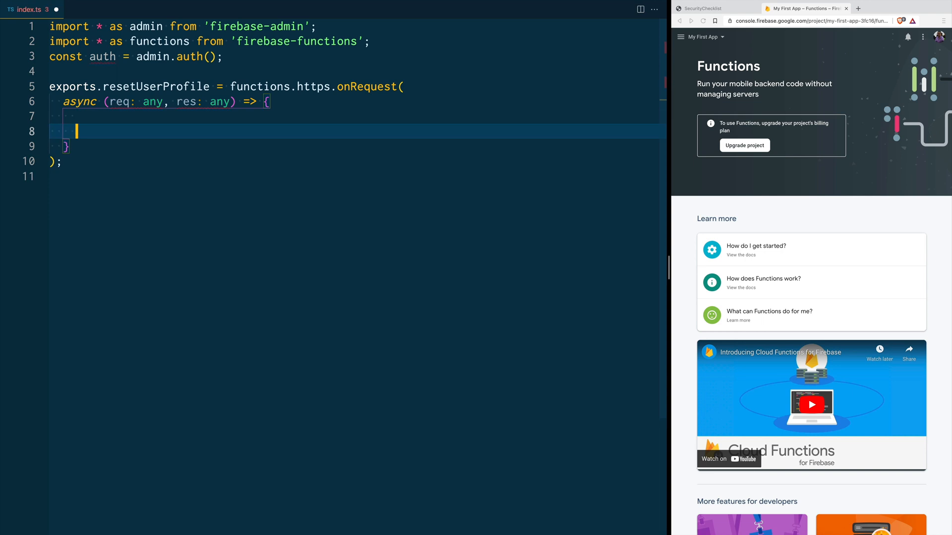
type("if (req.method !== 'POST') {   return res     .status(400)     .send('Bad request, this endpoint only accepts POST requests'); }")
key("Return")
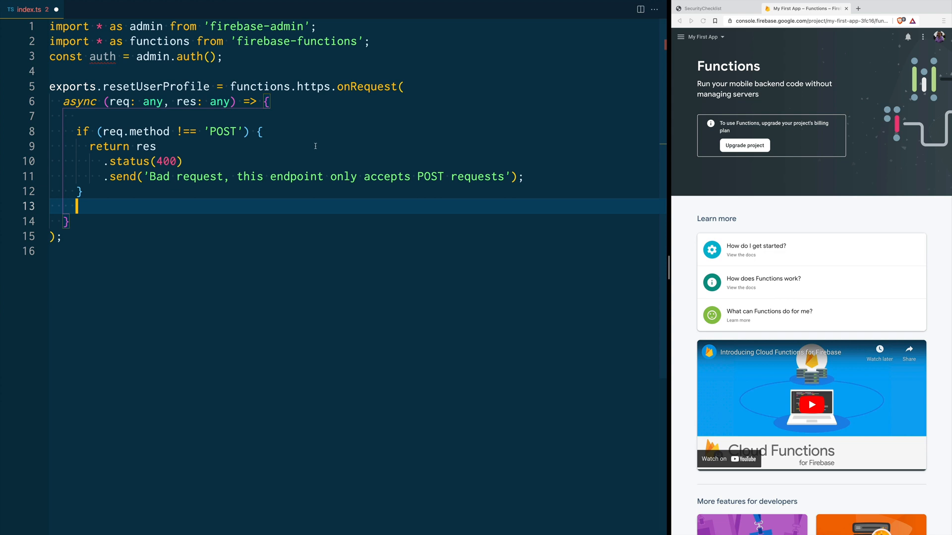
key("super+s")
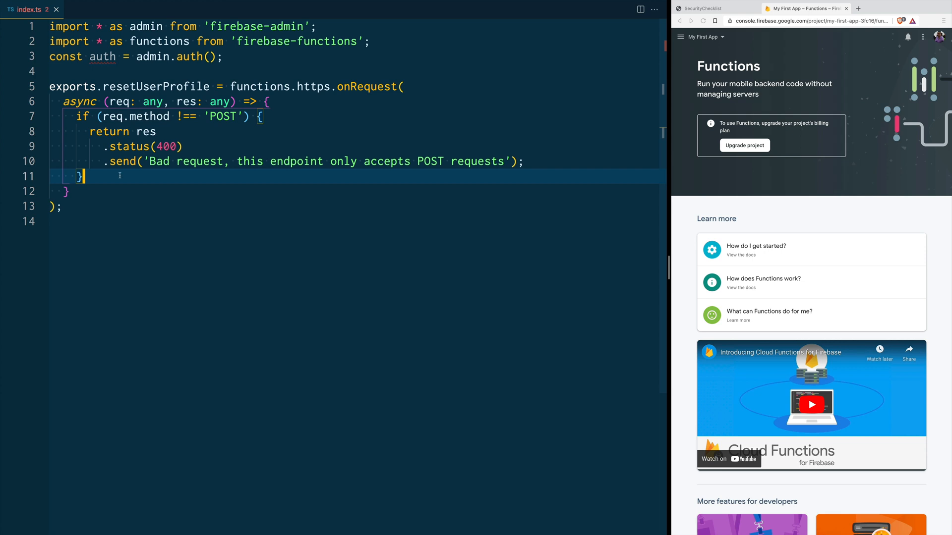
key("Return")
key("Return")
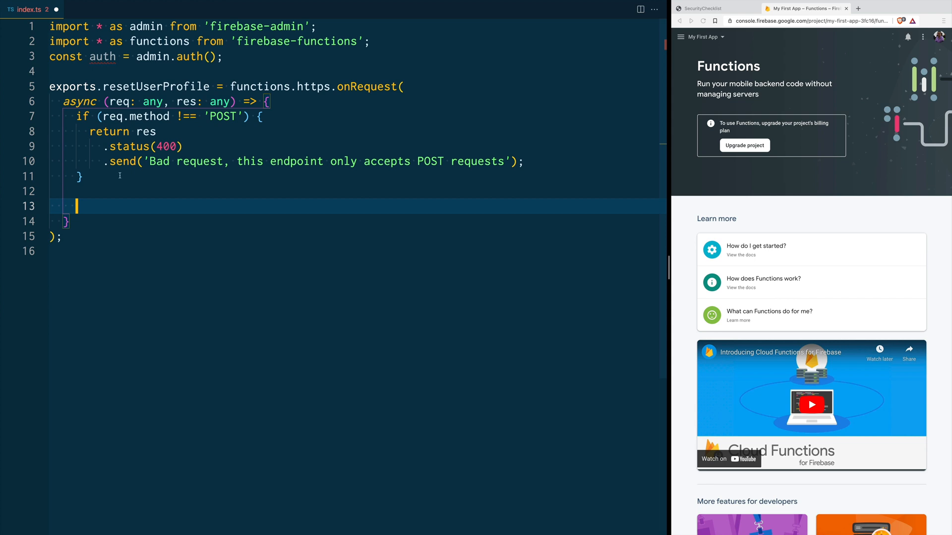
Step: Insert the Bearer idToken extraction with a 401 check and a try/catch around auth.verifyIdToken(idToken)
type("const idToken: string = req.headers.authorization?.split('Bearer ')[1]; if (!idToken) {   return res     .status(401)     .send('You are not authorized to perform this action'); }")
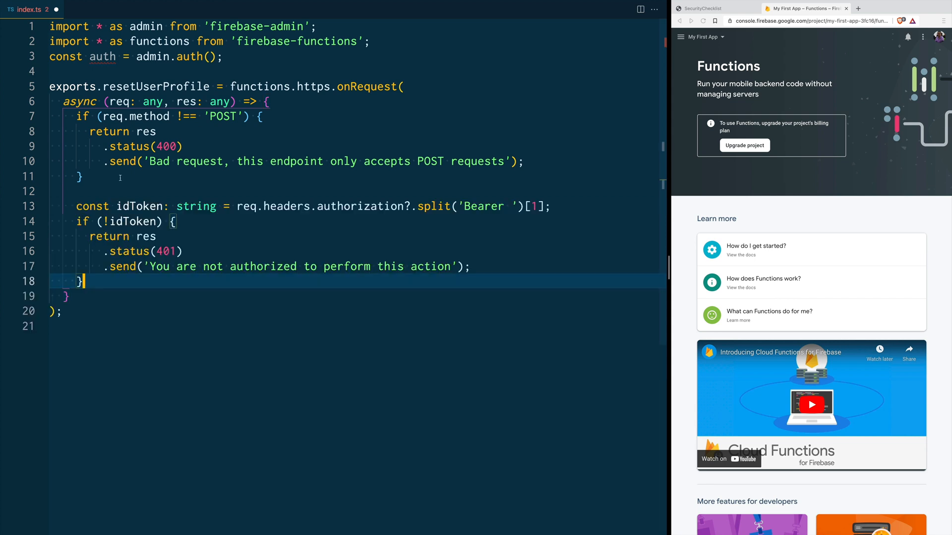
left_click(143, 206)
double_click(206, 206)
left_click(238, 207)
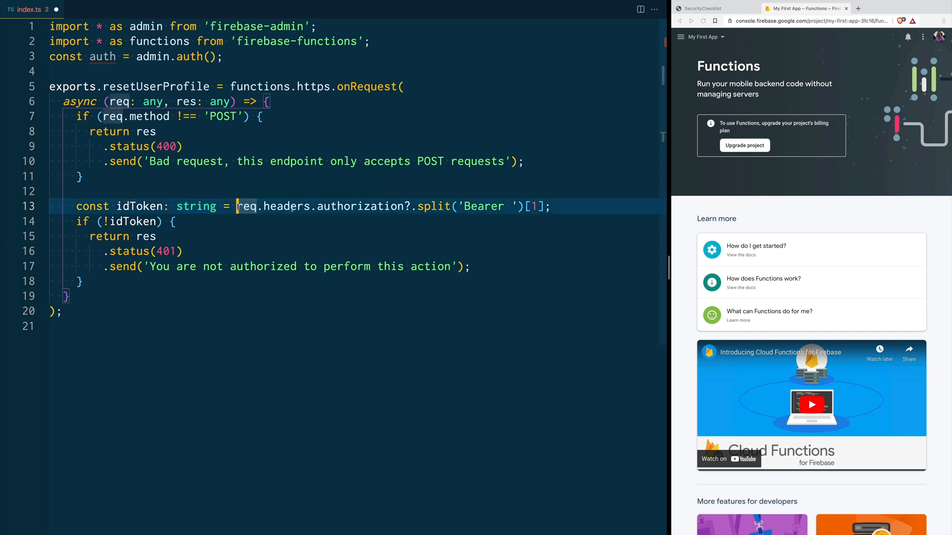
left_click_drag(317, 206, 511, 206)
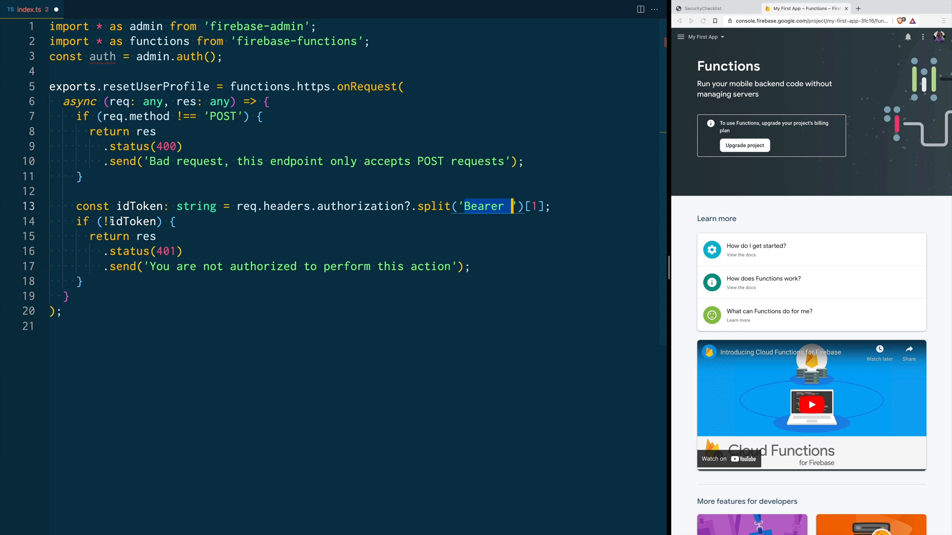
left_click(75, 222)
key("Return")
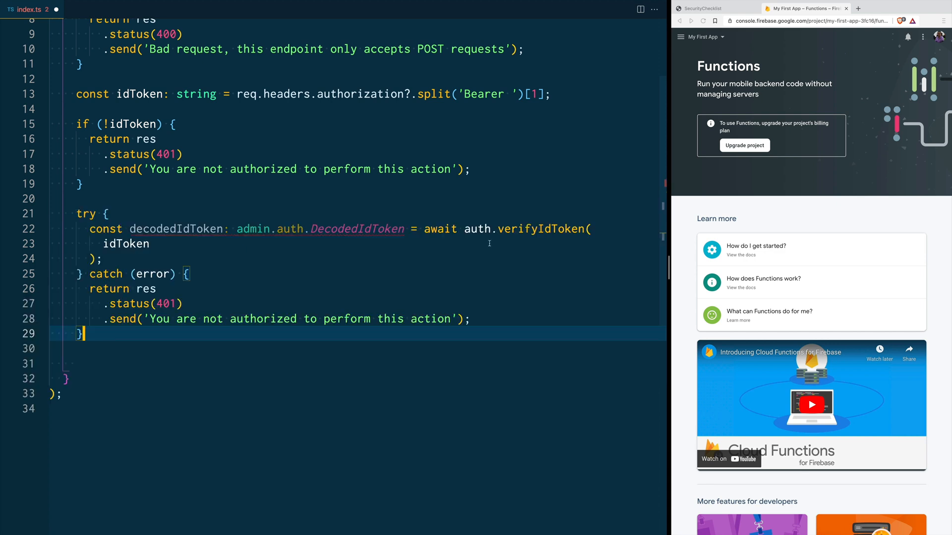
Step: Open blank lines in the try block right after the awaited auth.verifyIdToken(idToken) into decodedIdToken
double_click(488, 229)
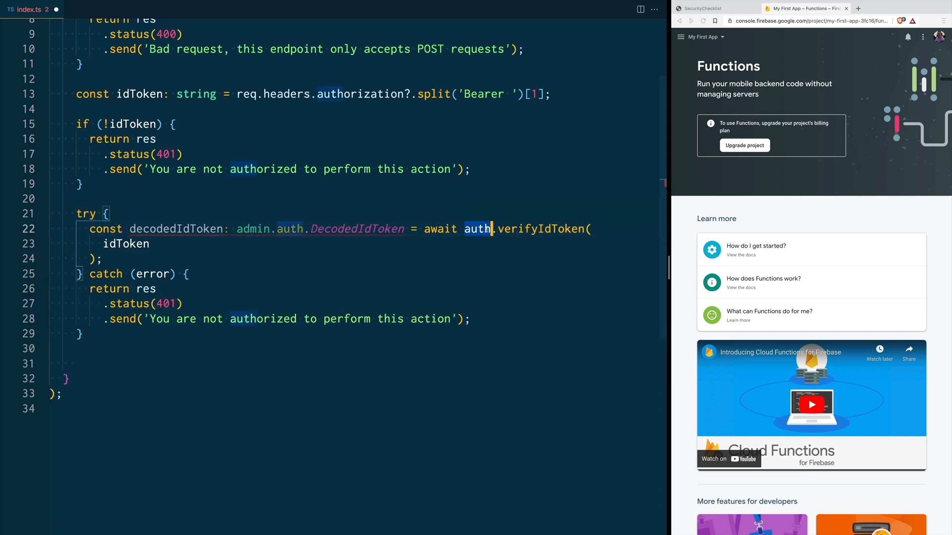
double_click(528, 229)
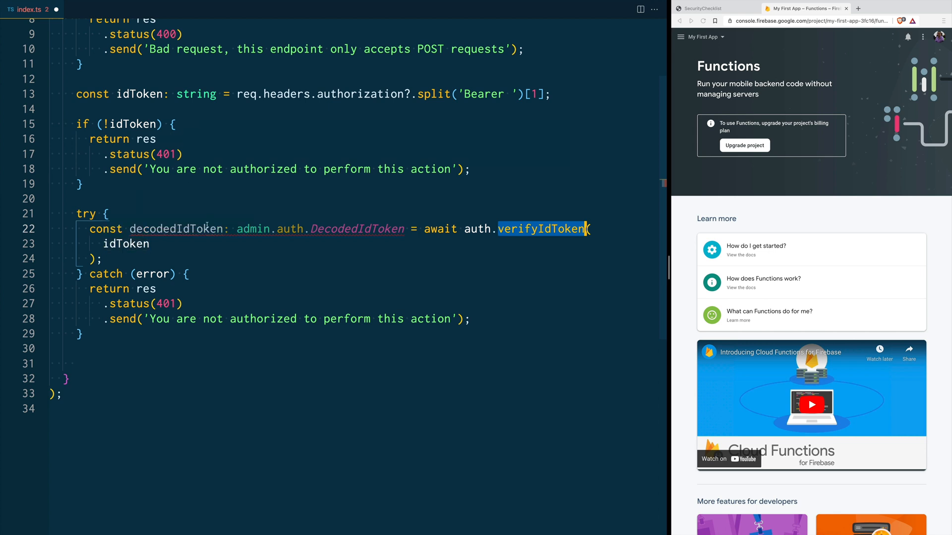
left_click(196, 274)
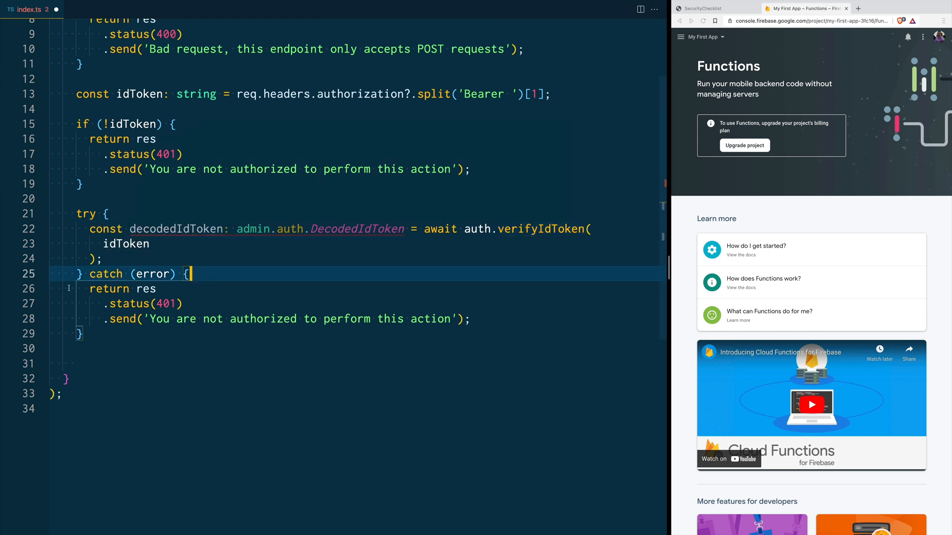
scroll(203, 303, "up", 1)
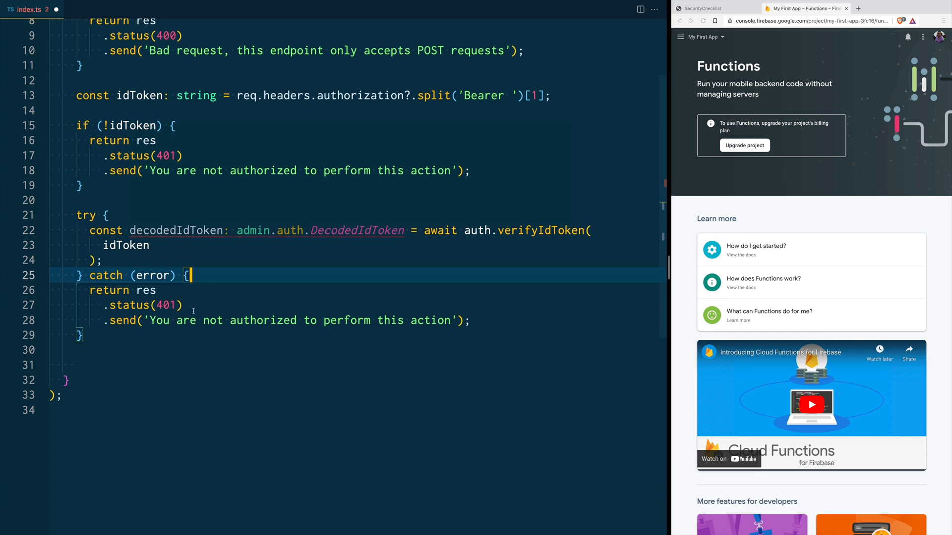
left_click(138, 261)
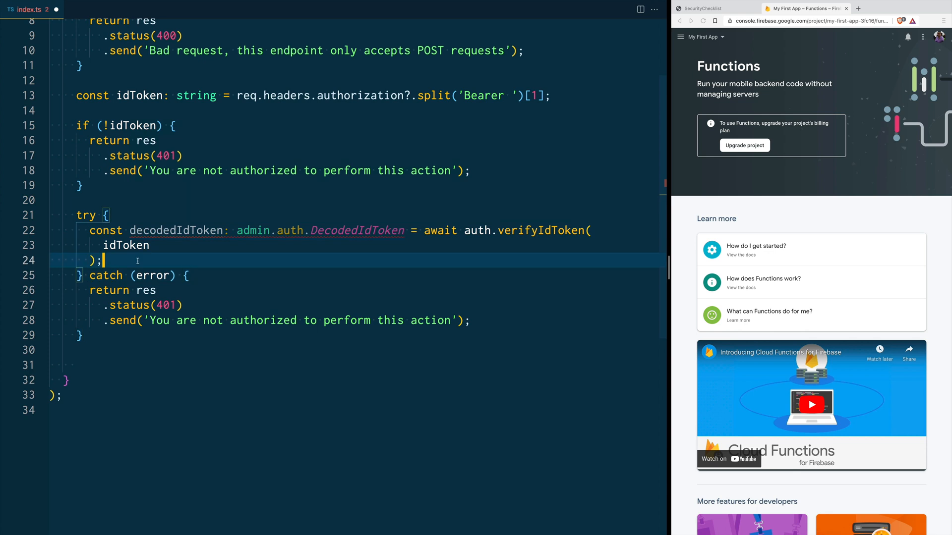
key("Return")
key("Return")
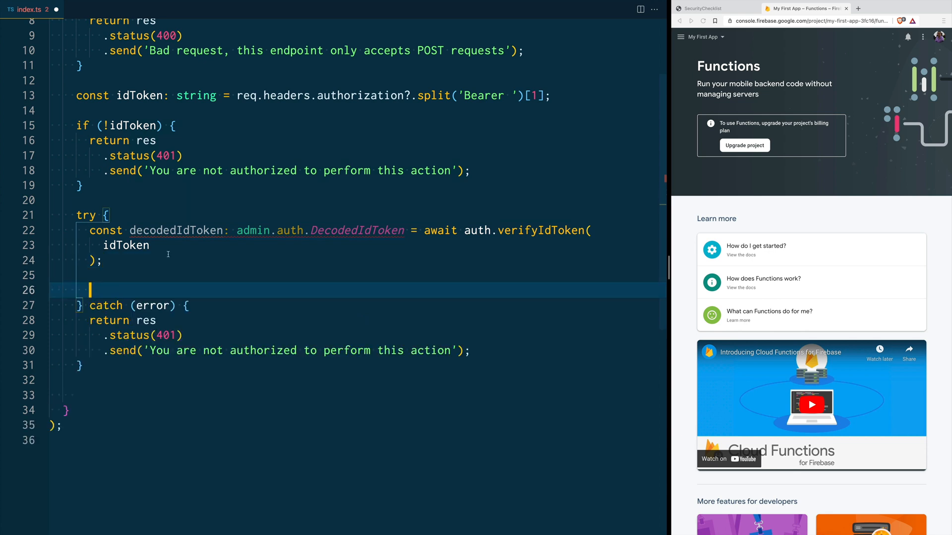
Step: Paste the if (decodedIdToken && decodedIdToken.uid) block with admin.auth().getUser and a 401 else branch
type("if (decodedIdToken && decodedIdToken.uid) {   const user = admin.auth().getUser(decodedIdToken.uid);   if (user) {     // Here we can safely allow our users to perform whatever     // logic the function had.   } else {     return res       .status(401)       .send('You are not authorized to perform this action');   } }")
key("Return")
key("Return")
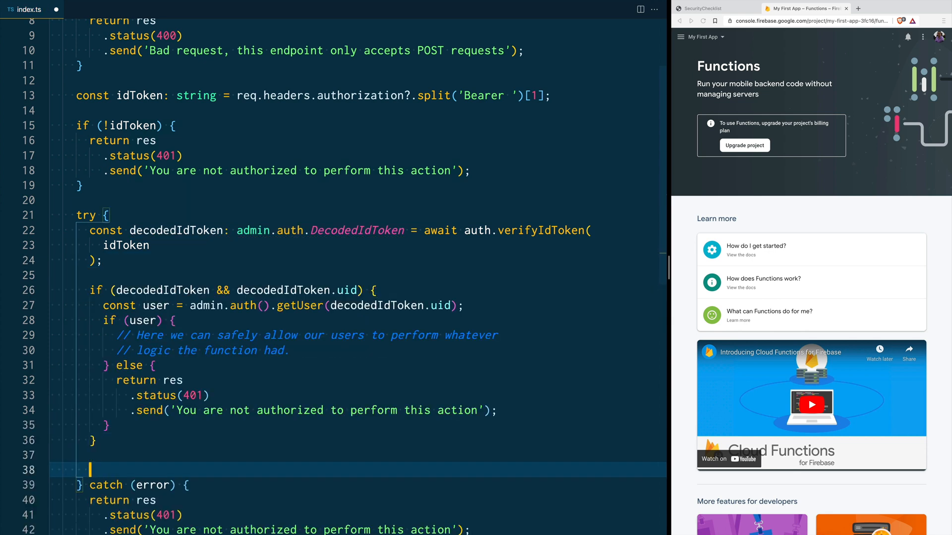
key("super+BackSpace")
double_click(163, 291)
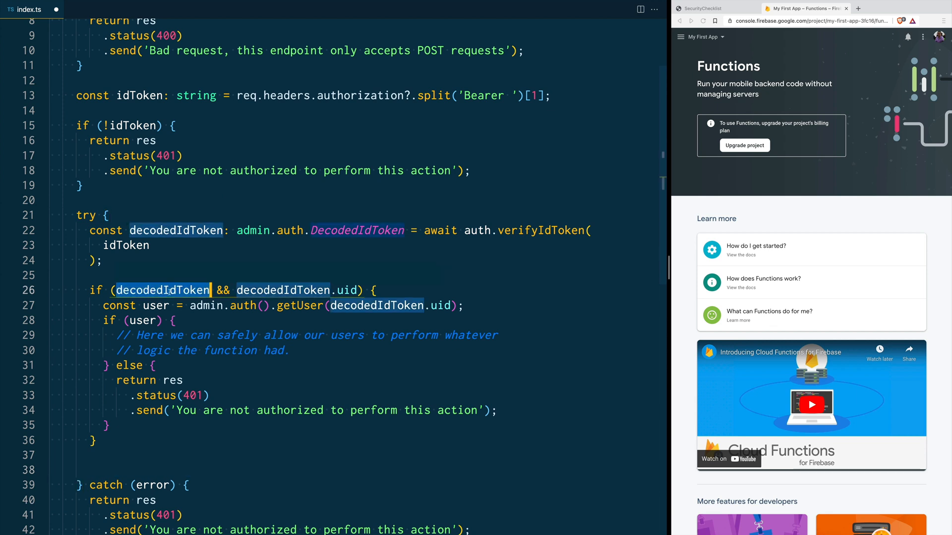
double_click(307, 290)
double_click(348, 290)
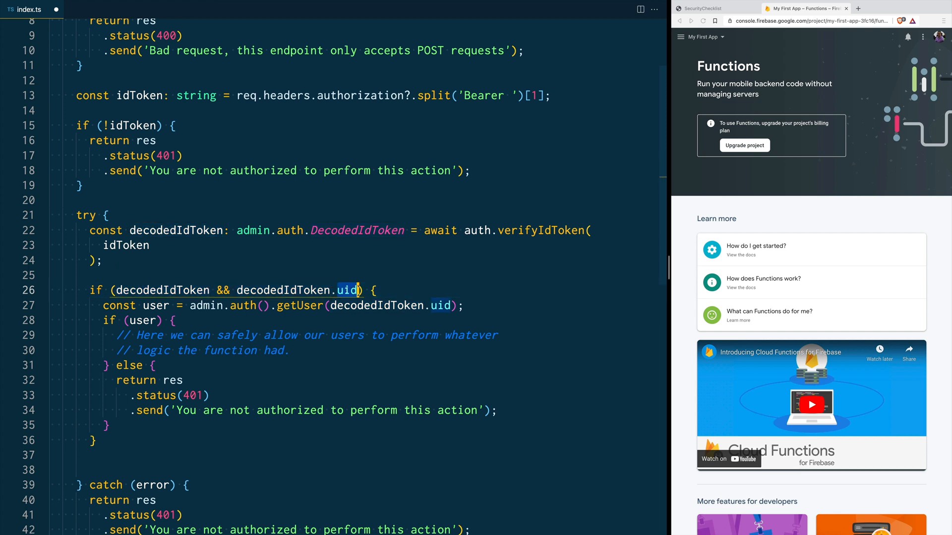
Step: Add a blank line after the getUser call, then review the placeholder comments and 401 else branch
left_click(481, 305)
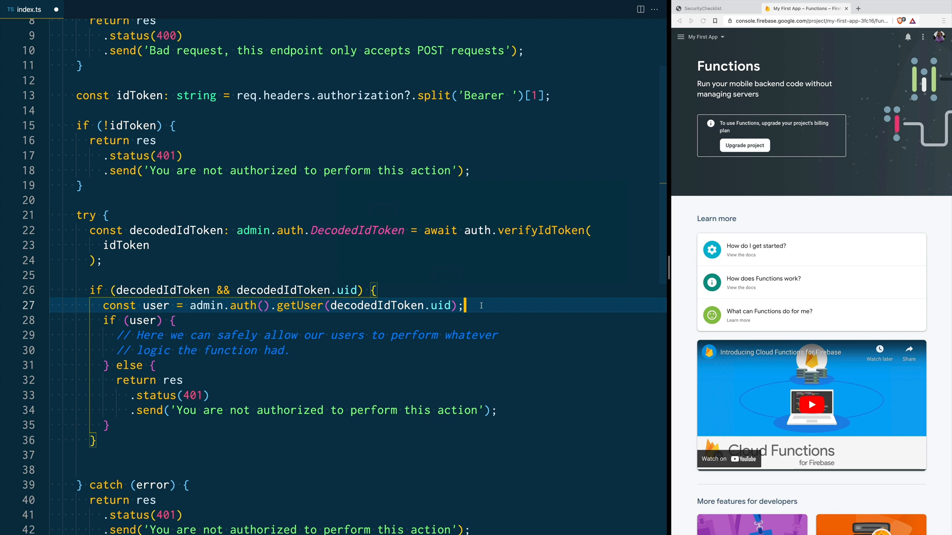
key("Return")
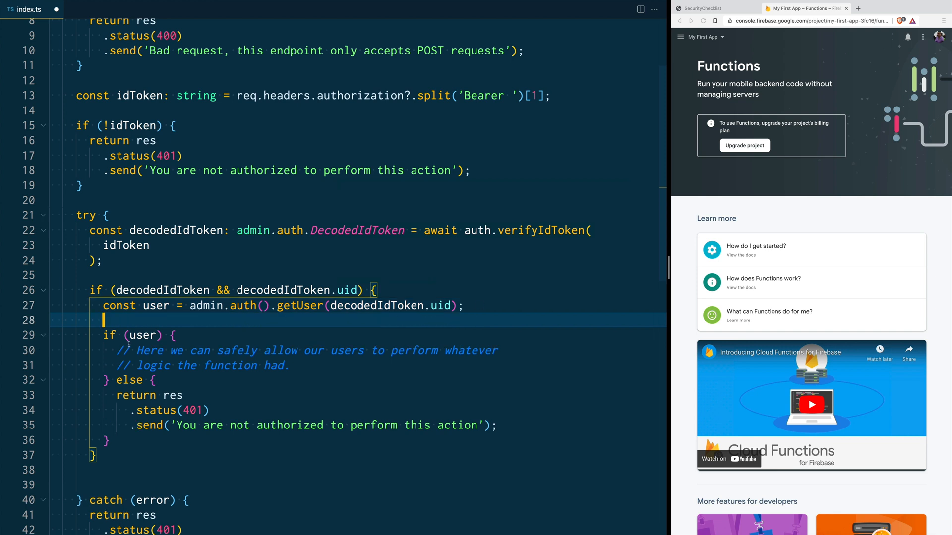
double_click(151, 336)
left_click_drag(312, 368, 115, 352)
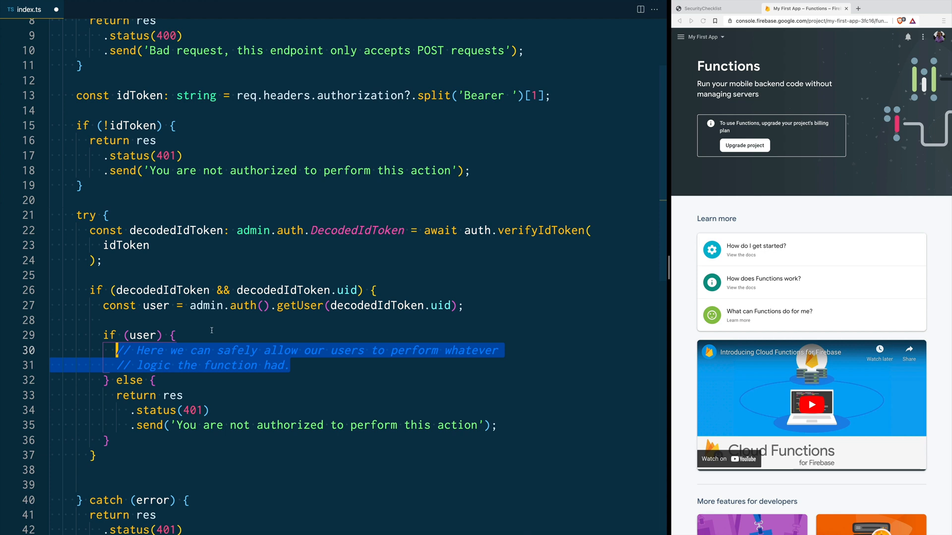
left_click(169, 308)
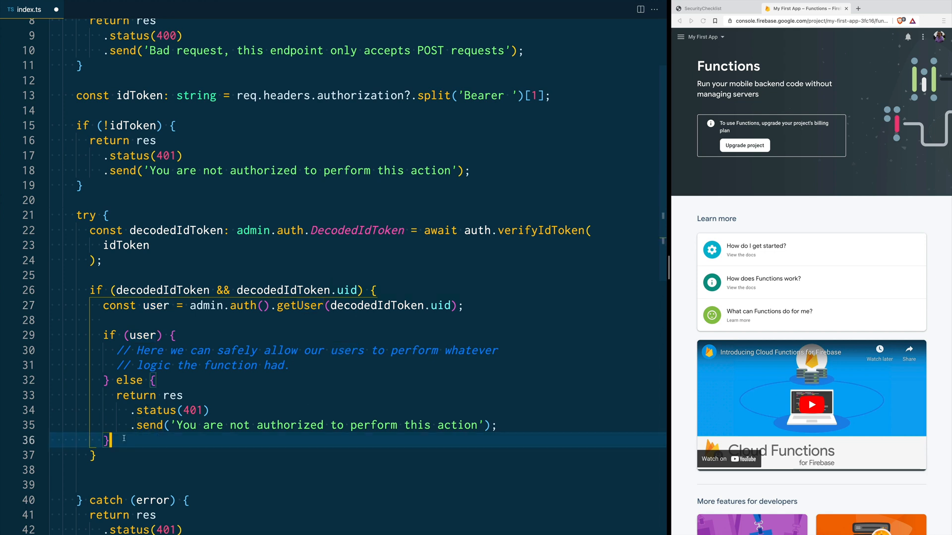
left_click_drag(128, 436, 103, 380)
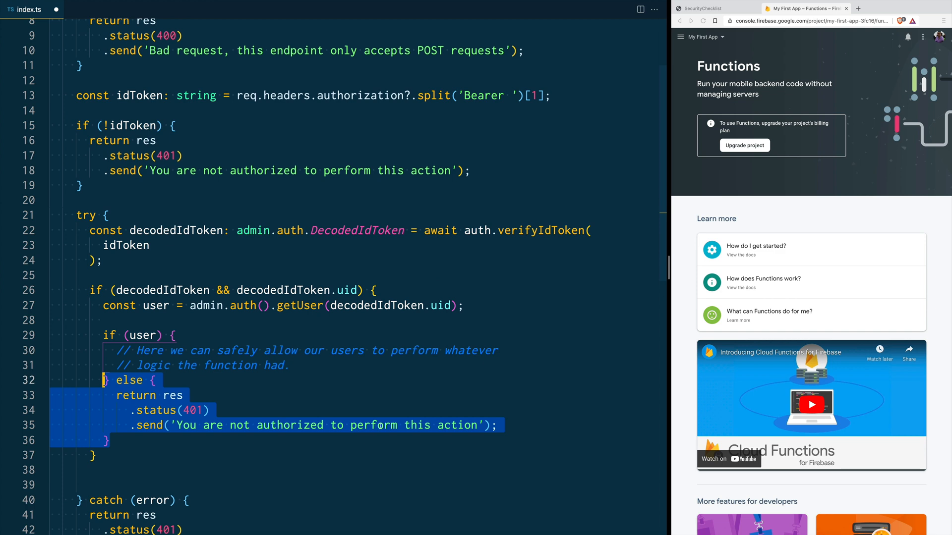
left_click(148, 448)
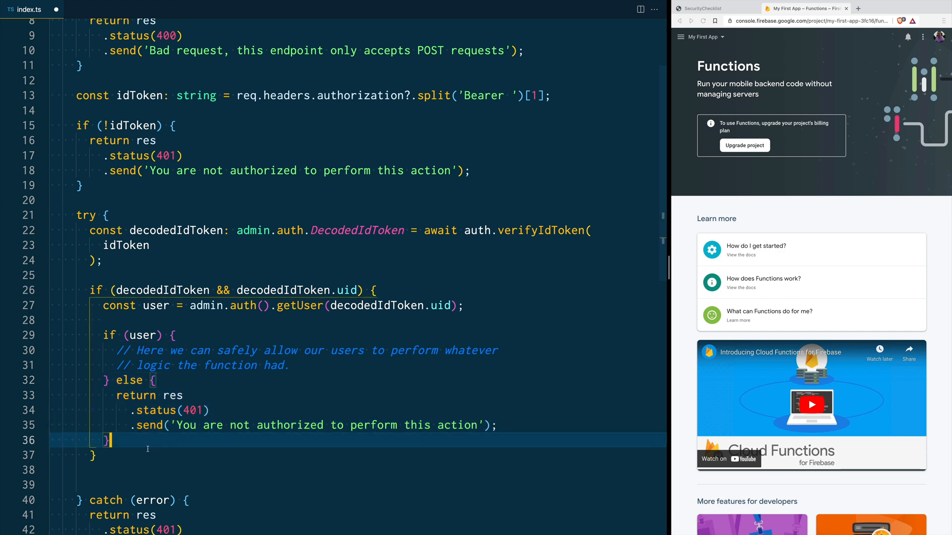
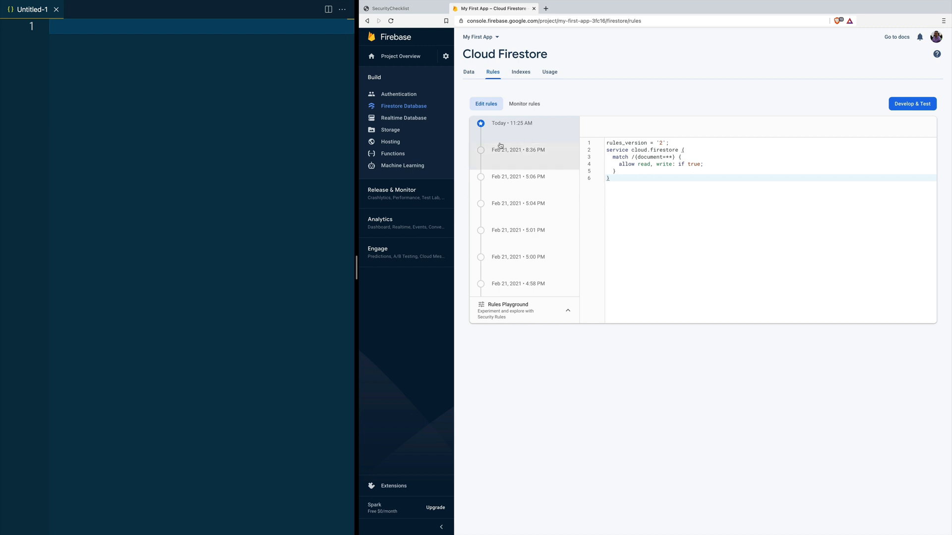
Step: Go from the Firestore data view to the Rules editor and select the rules text
left_click(467, 76)
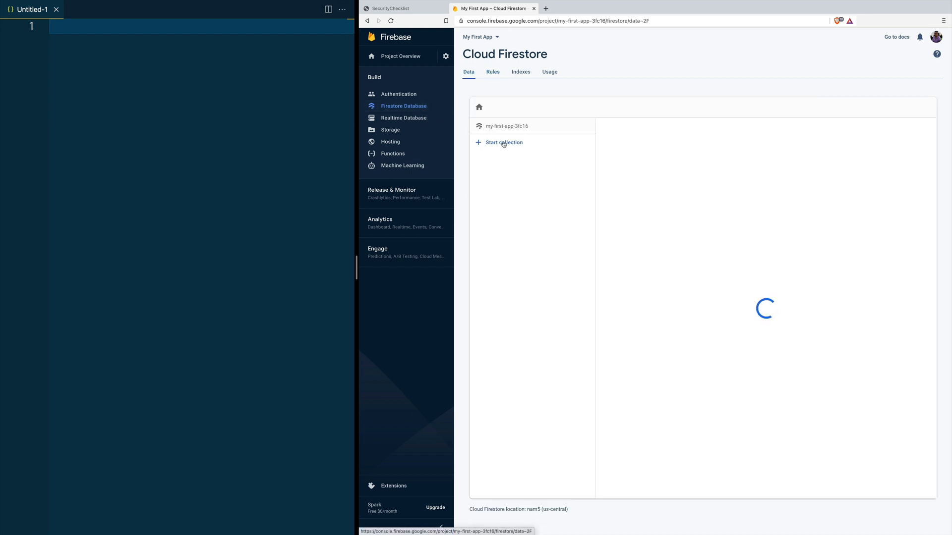
left_click(494, 75)
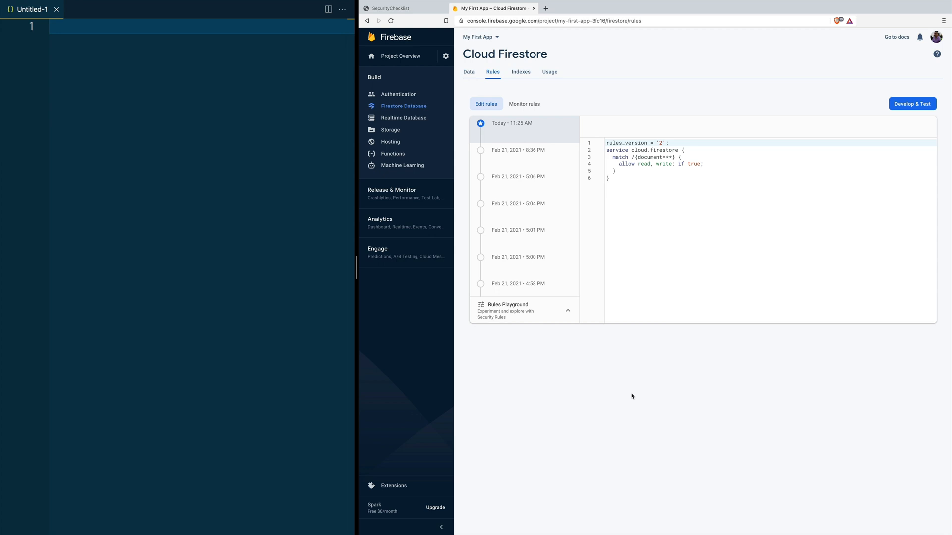
key("ctrl+a")
left_click(643, 206)
key("ctrl+a")
left_click(627, 181)
Step: Highlight the rule block's closing lines and the match /{document=**} line
left_click_drag(626, 180, 706, 165)
left_click(638, 196)
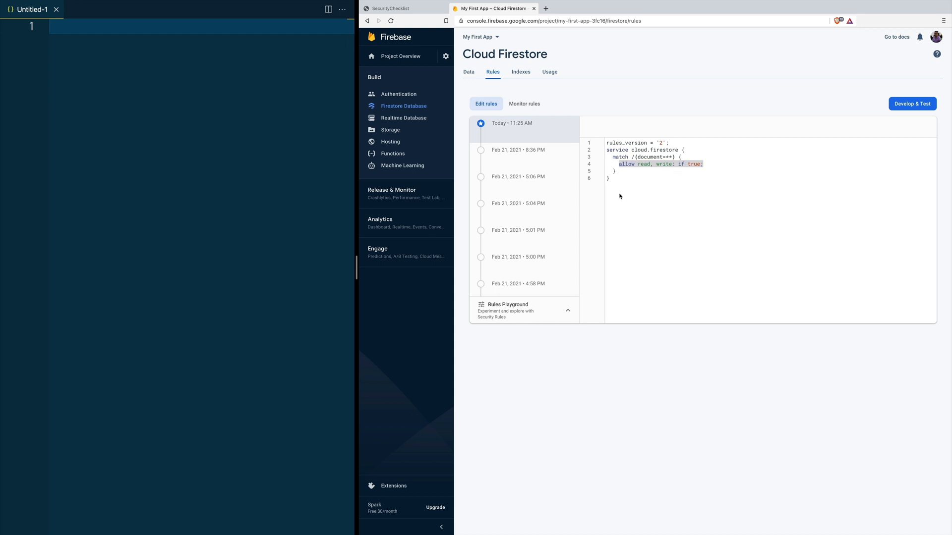
left_click(613, 157)
left_click_drag(613, 157, 683, 157)
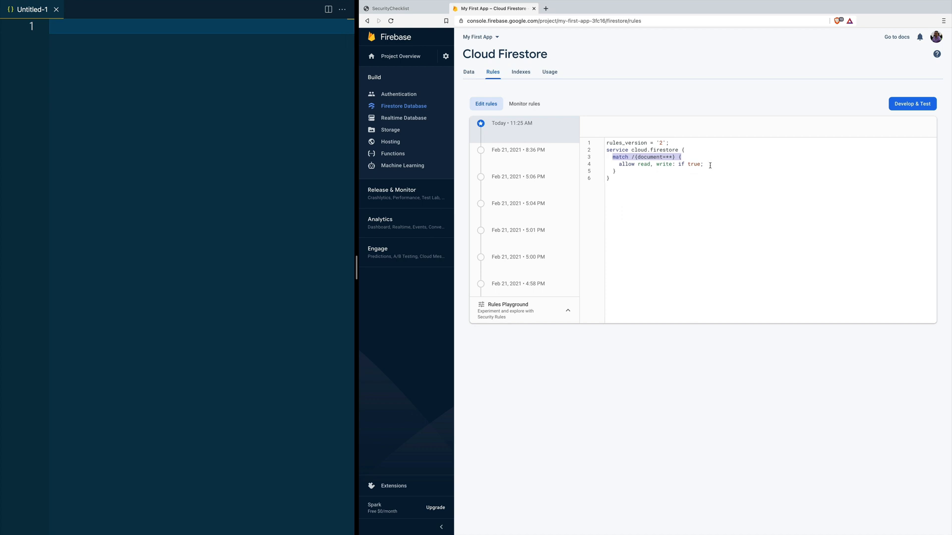
left_click(641, 165)
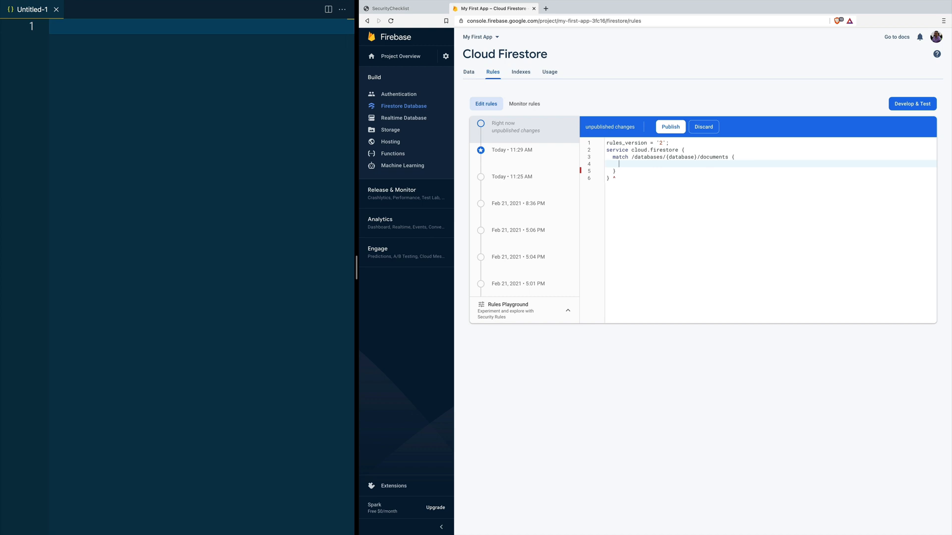
Step: Paste a template match block and mark its path_to_document and condition_here placeholders
key("Return")
key("Return")
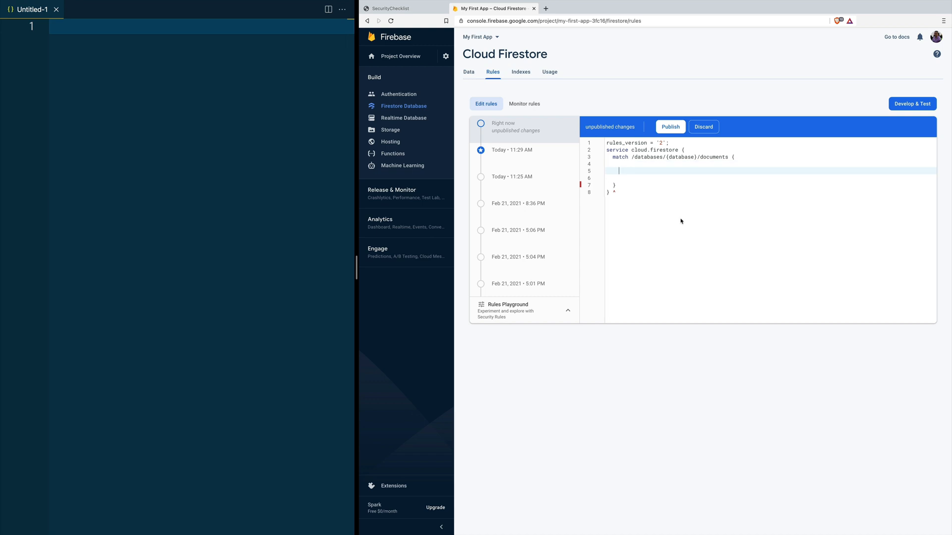
type("match /path_to_document/ {   allow read, write: if condition_here; }")
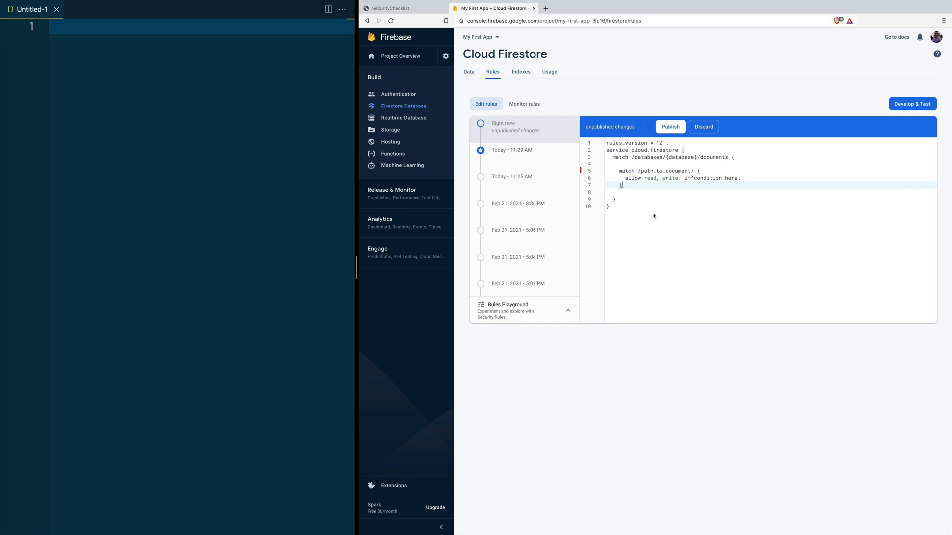
left_click_drag(639, 171, 690, 171)
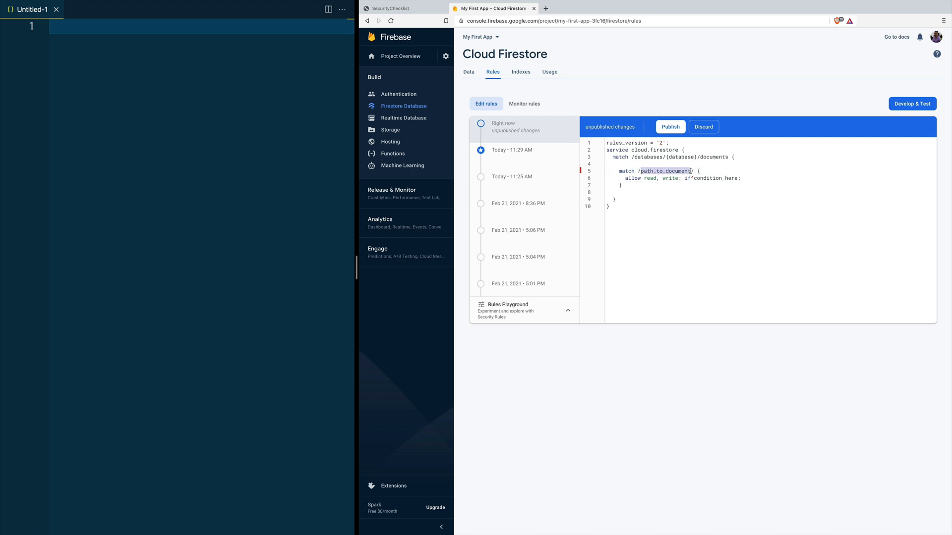
double_click(727, 180)
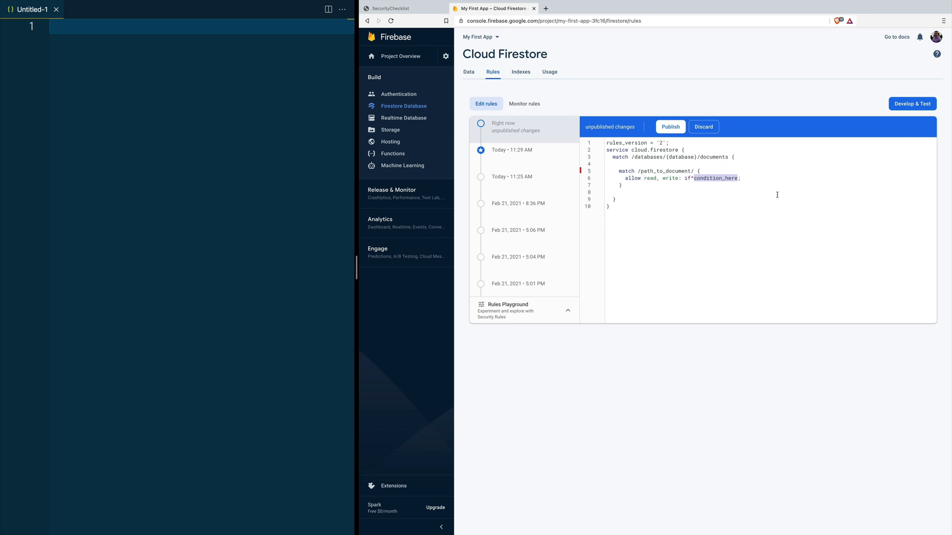
Step: Replace the service block with rules allowing read, write only if request.auth != null
left_click_drag(776, 185, 618, 172)
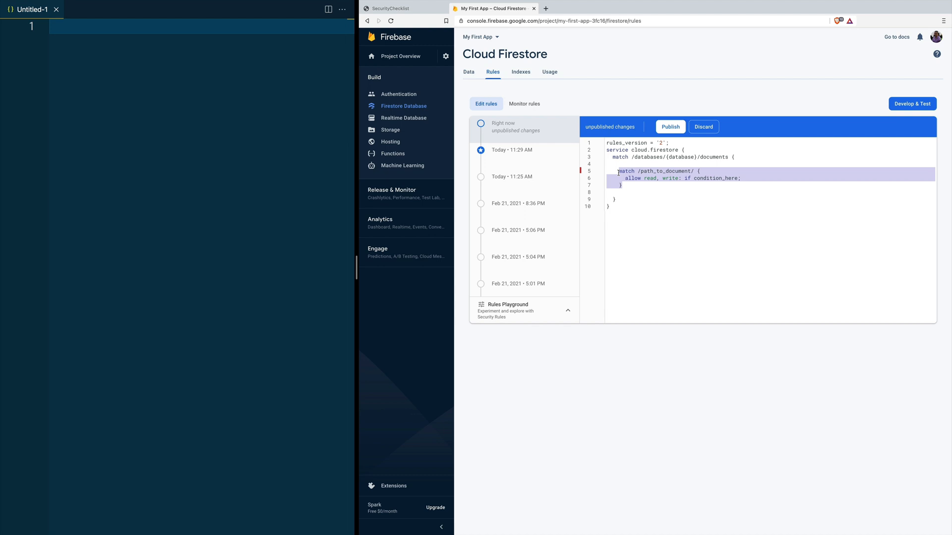
left_click_drag(618, 172, 603, 154)
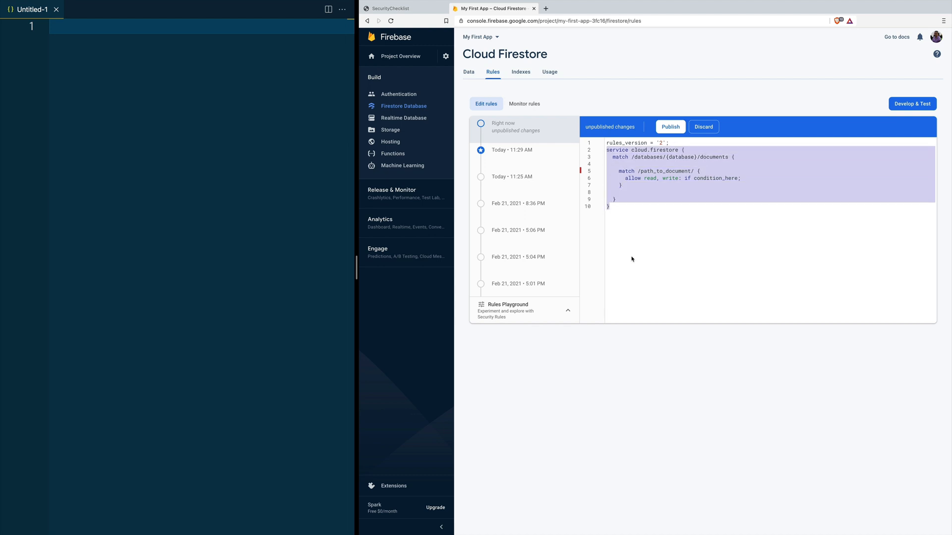
type("service cloud.firestore {   match /databases/{database}/documents {     match /{document=**} {       allow read, write: if request.auth != null;     }   } }")
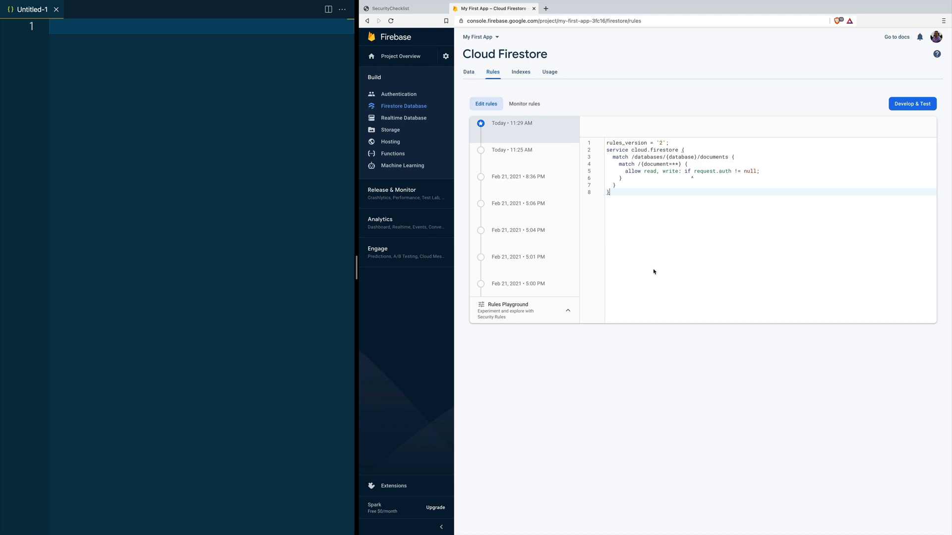
Step: Go over the document=** wildcard, read, write and request.auth, re-entering auth via autocomplete
left_click_drag(644, 164, 679, 163)
double_click(649, 172)
double_click(670, 171)
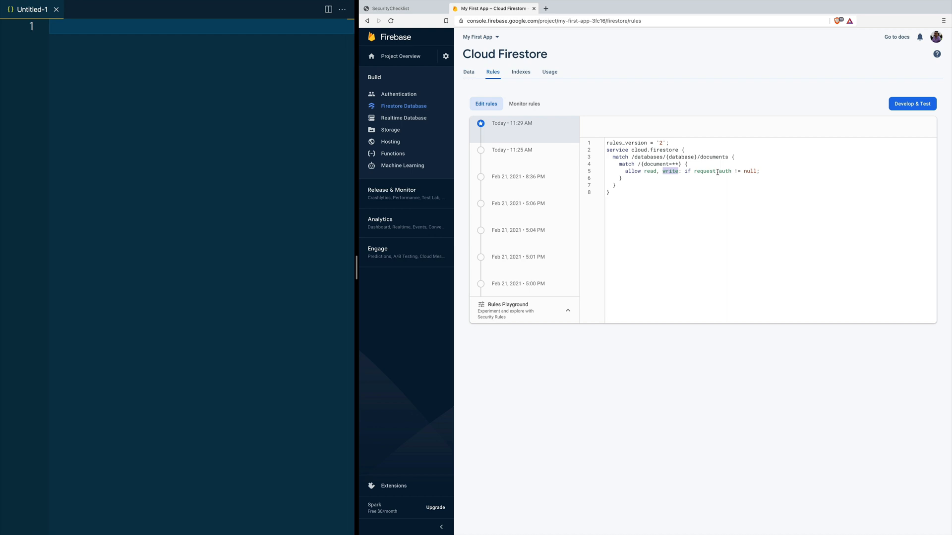
double_click(701, 171)
double_click(724, 172)
key("BackSpace")
key("BackSpace")
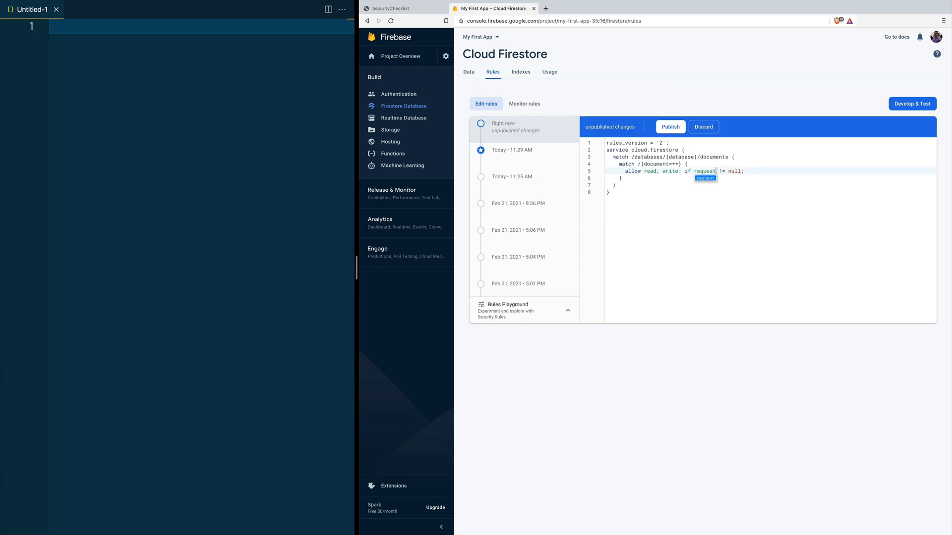
type(".")
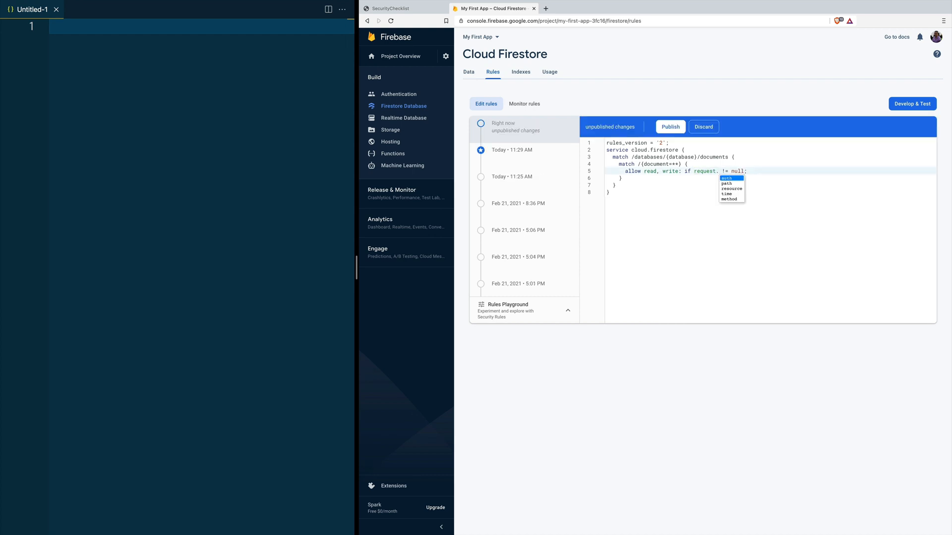
key("Down")
key("Down")
key("Up")
key("Up")
key("Return")
left_click_drag(669, 164, 679, 164)
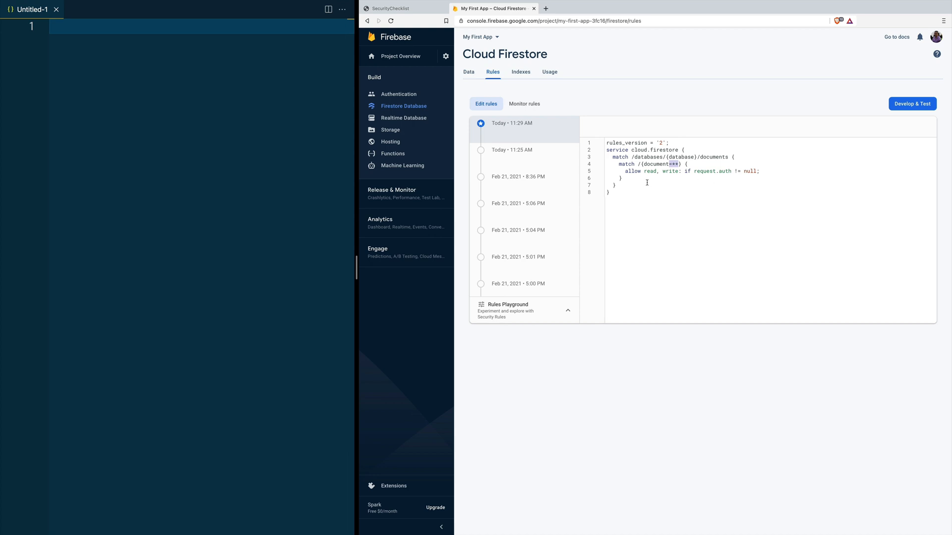
Step: Replace the service block with /users/{userId}, /documents/{documentId} and /somethingElse/{somethingElseId} match rules
left_click_drag(618, 164, 622, 178)
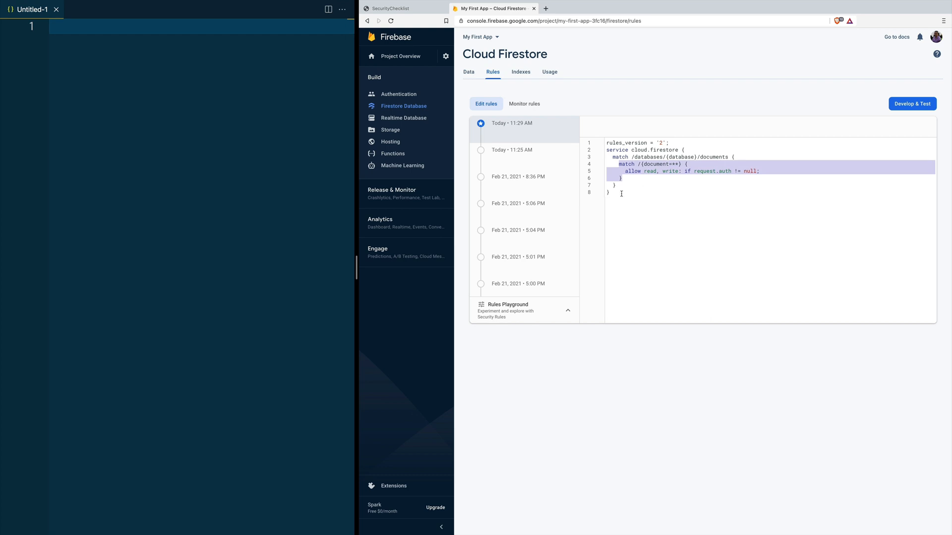
left_click(620, 193)
left_click_drag(620, 192, 600, 154)
type("service cloud.firestore {   match /databases/{database}/documents {     match /users/{userId} {       allow read, write: if request.auth != null;     }     match /documents/{documentId} {       allow read, write: if request.auth != null;     }     match /somethingElse/{somethingElseId} {       allow read, write: if request.auth != null;     }   } }")
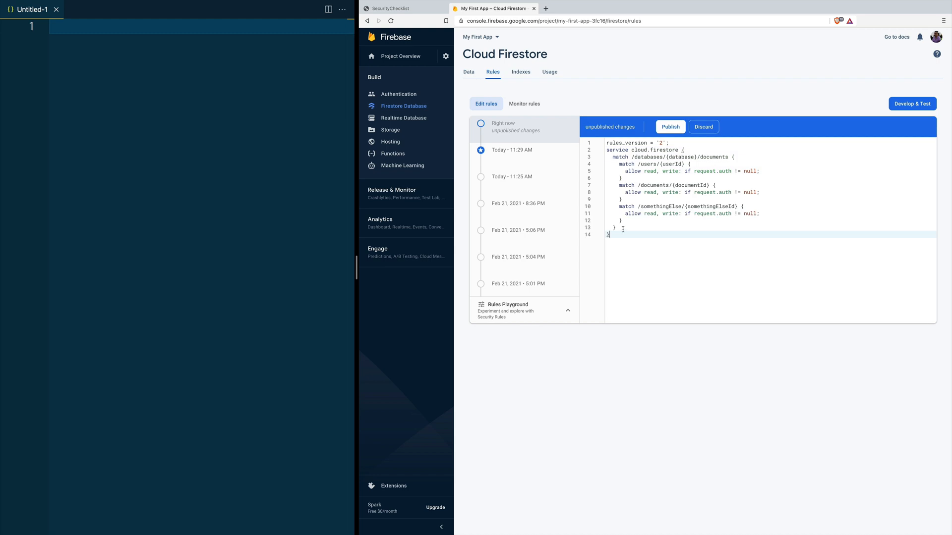
Step: Add function isAuthUser() returning request.auth != null below the three match blocks
left_click(618, 164)
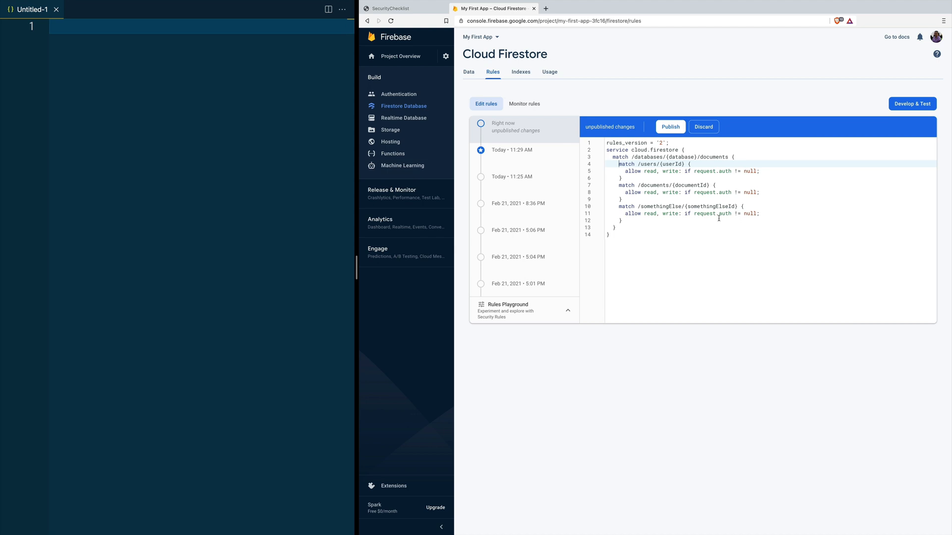
left_click(677, 251)
double_click(672, 165)
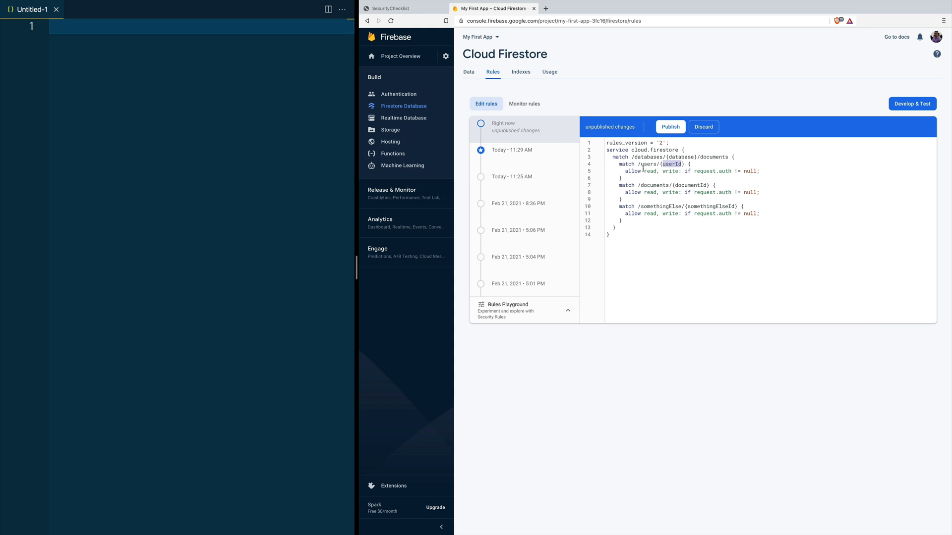
left_click(630, 224)
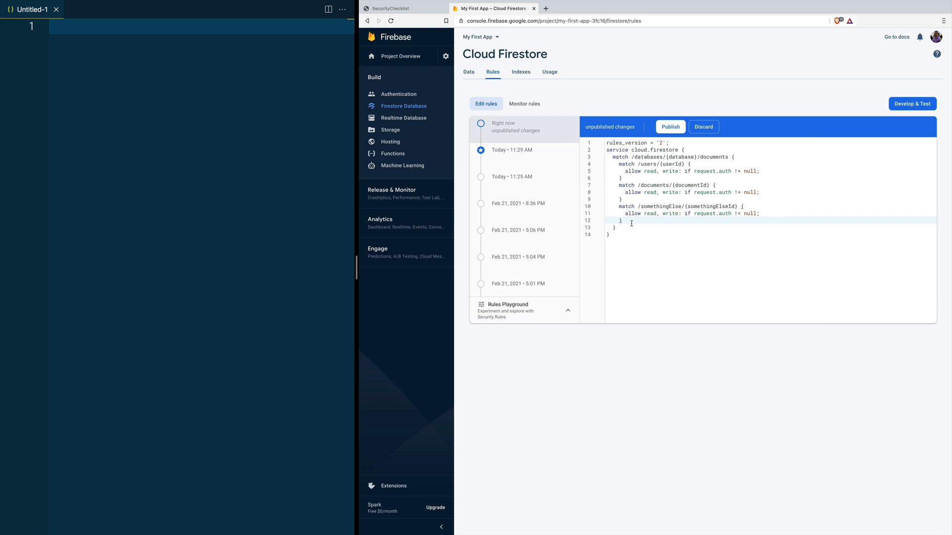
key("Return")
key("Return")
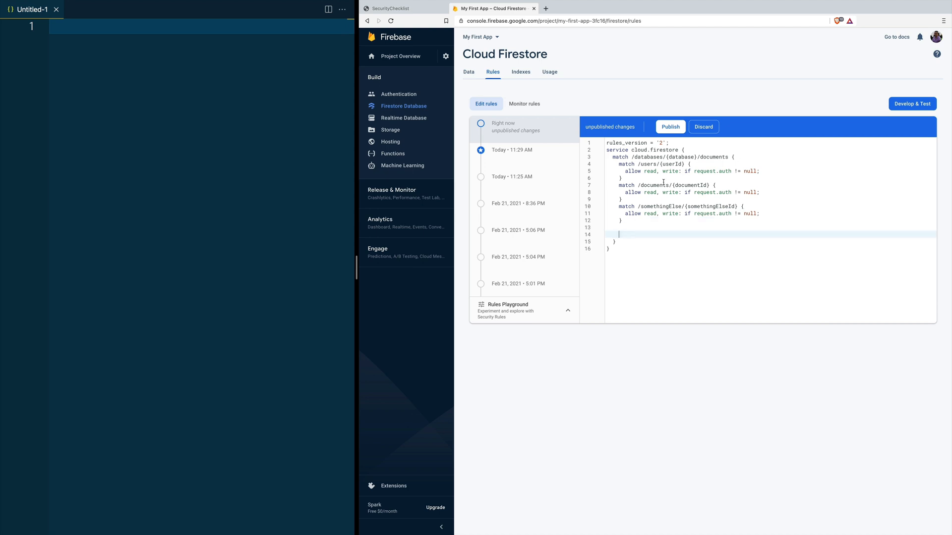
type("function isAuthUser() {       return request.auth != null;     }")
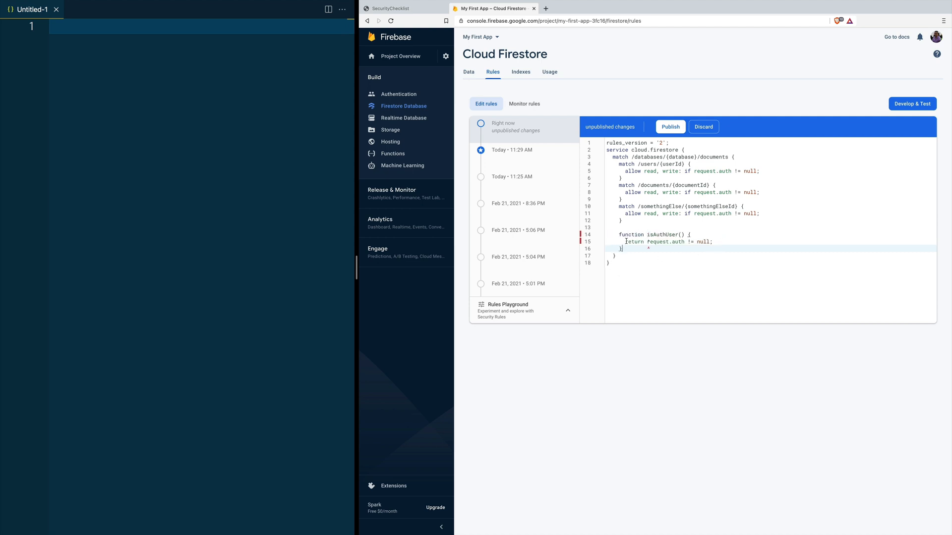
Step: Use isAuthUser() as the condition in all three match rules and append '&& another_condition' to it
left_click(645, 234)
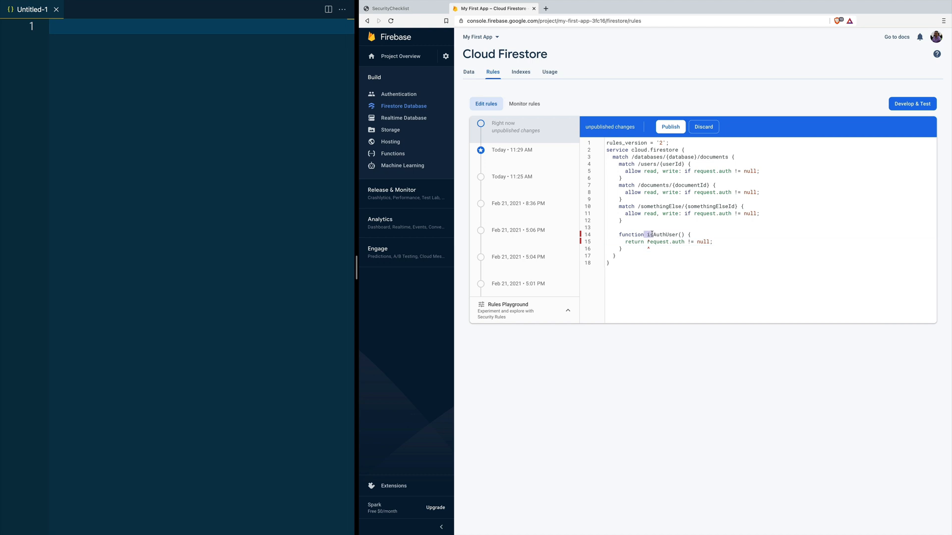
left_click(685, 235, "shift")
key("super+c")
left_click_drag(694, 171, 756, 170)
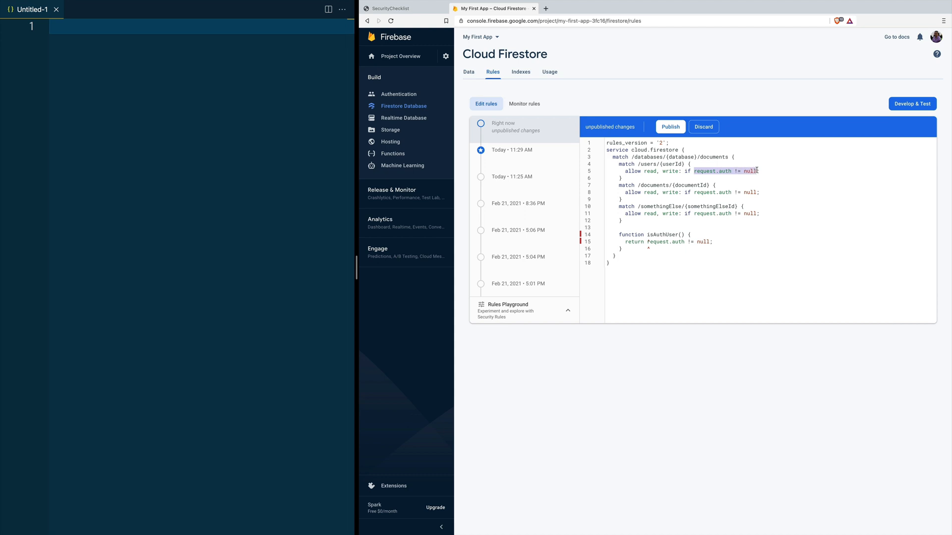
key("super+v")
left_click_drag(694, 193, 758, 193)
key("super+v")
left_click_drag(694, 213, 757, 214)
key("super+v")
left_click(727, 241)
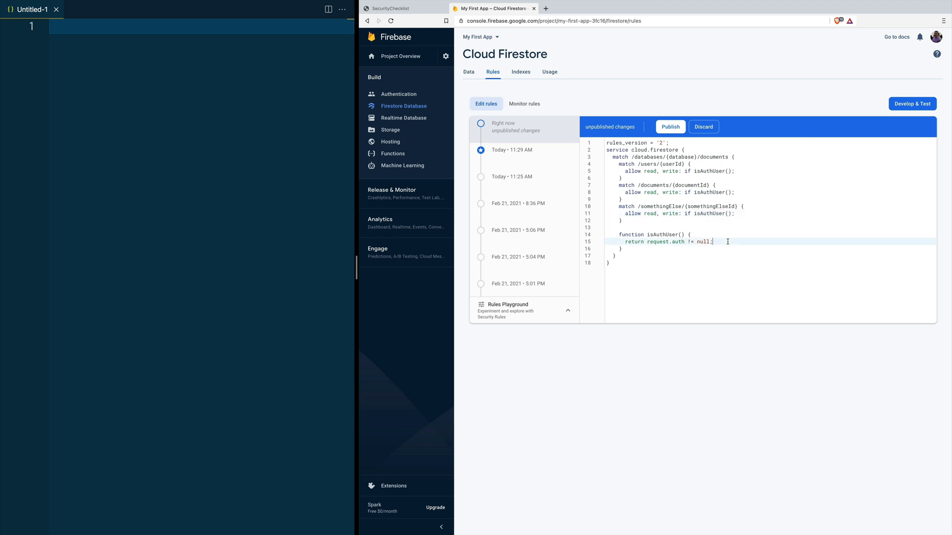
type("&& another_condition")
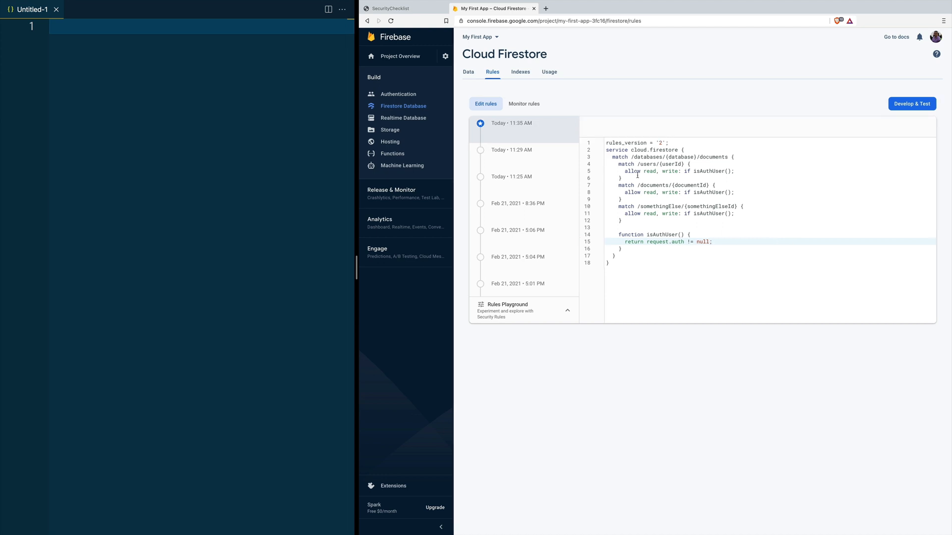
Step: Replace the rules with a /users/{userId} block of separate get, list, create, update, delete allows
left_click(650, 171)
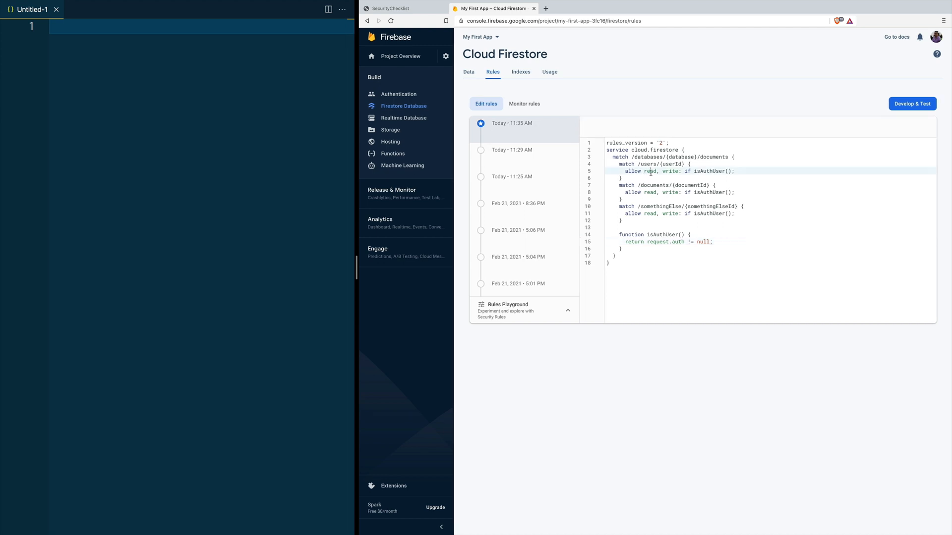
double_click(671, 171)
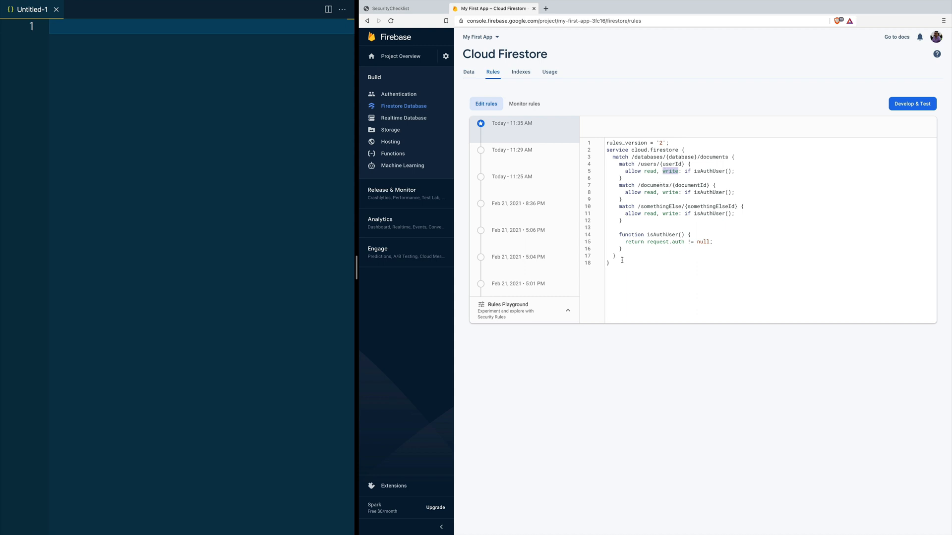
left_click_drag(616, 264, 597, 154)
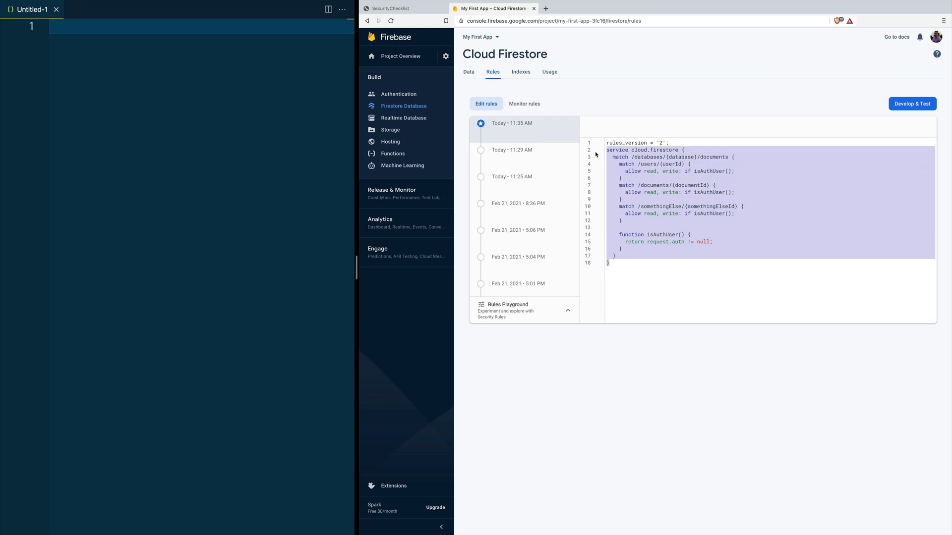
type("service cloud.firestore {   match /databases/{database}/documents {     match /users/{userId} {       allow get: if condition;       allow list: if condition;       allow create: if condition;       allow update: if condition;       allow delete: if condition;     }   } }")
double_click(649, 171)
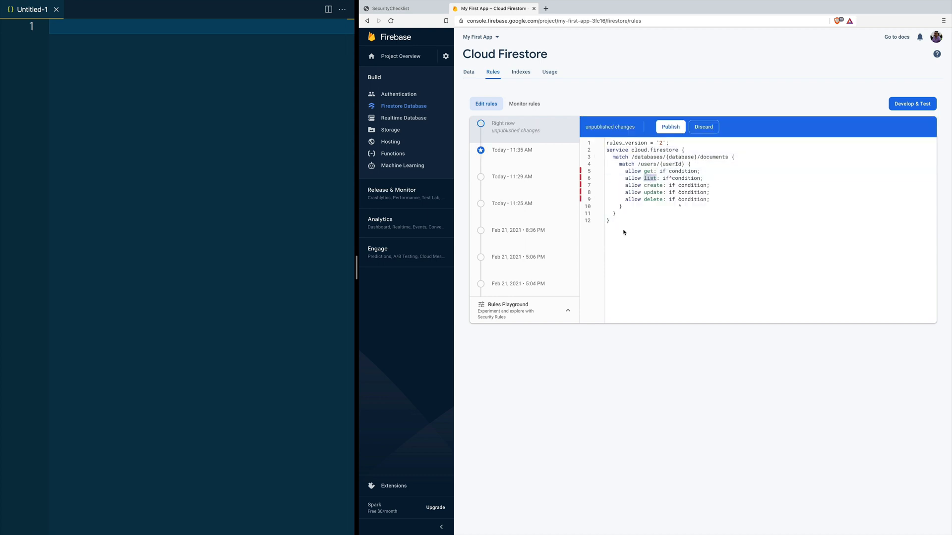
double_click(648, 172)
double_click(653, 186)
double_click(654, 193)
double_click(656, 200)
key("super+Tab")
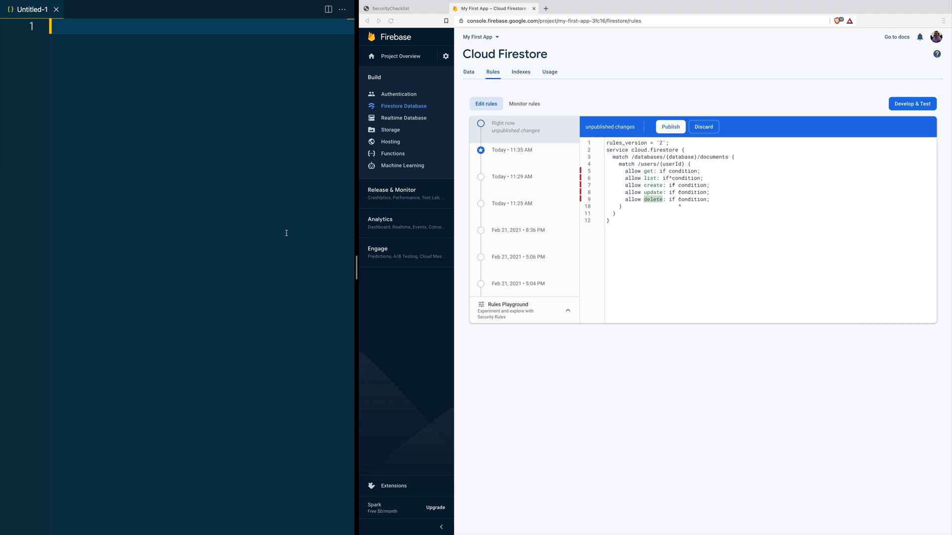
Step: Paste a sample user JSON, then swap in a version nesting apiKey inside __privateSubCollection__
key("ctrl+v")
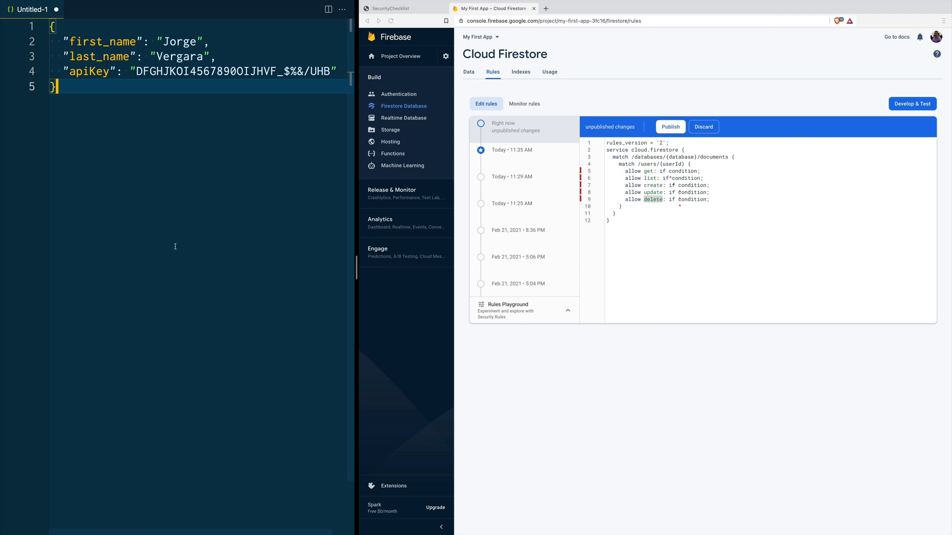
left_click_drag(97, 122, 42, 28)
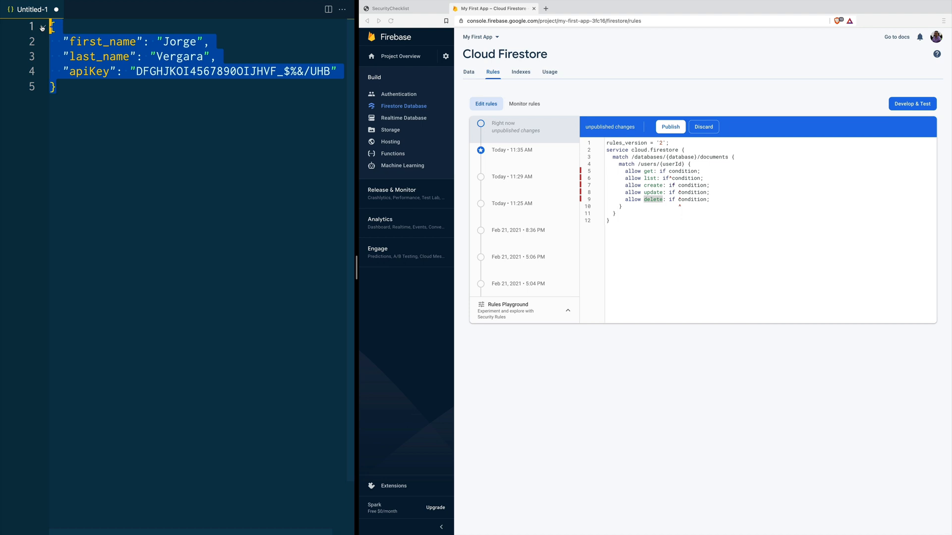
key("super+v")
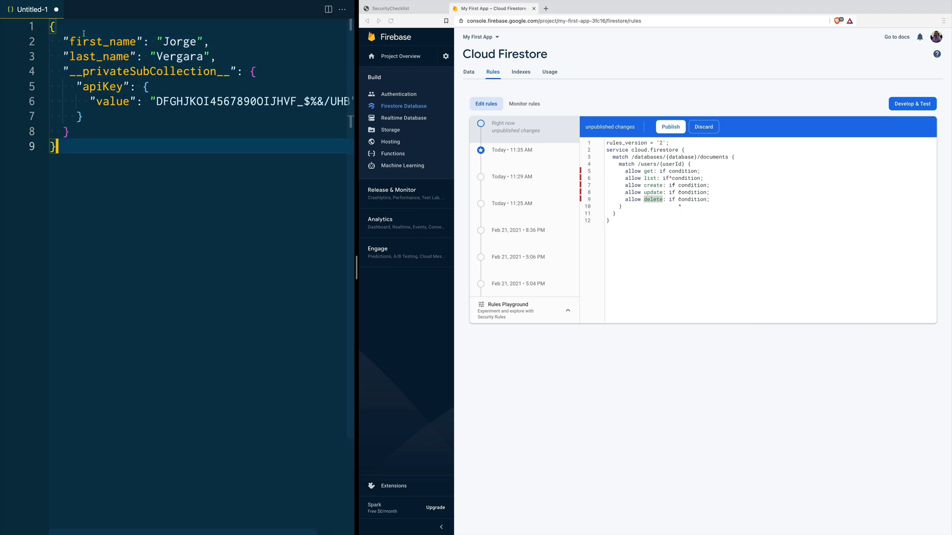
left_click_drag(63, 41, 215, 56)
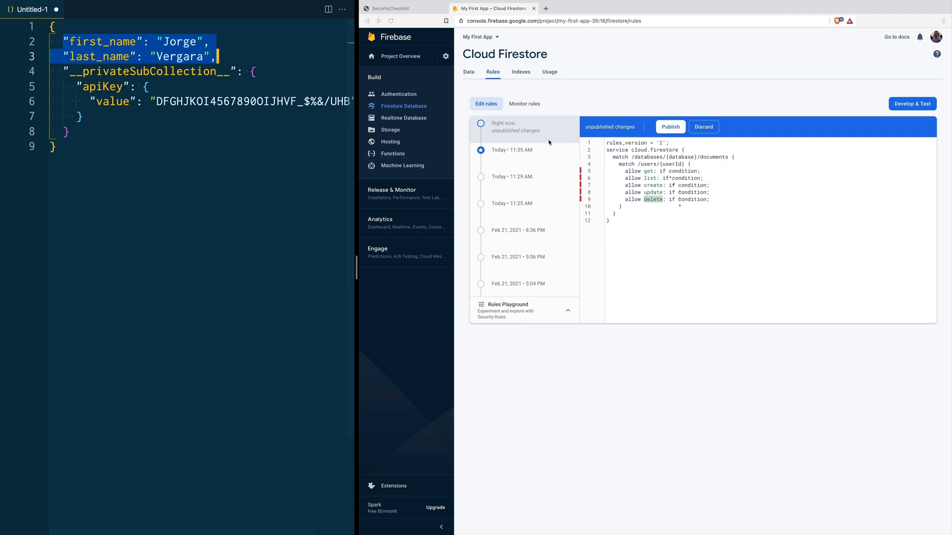
Step: Go back to Firebase's Firestore Data view, leaving the unsaved rules page
left_click(475, 74)
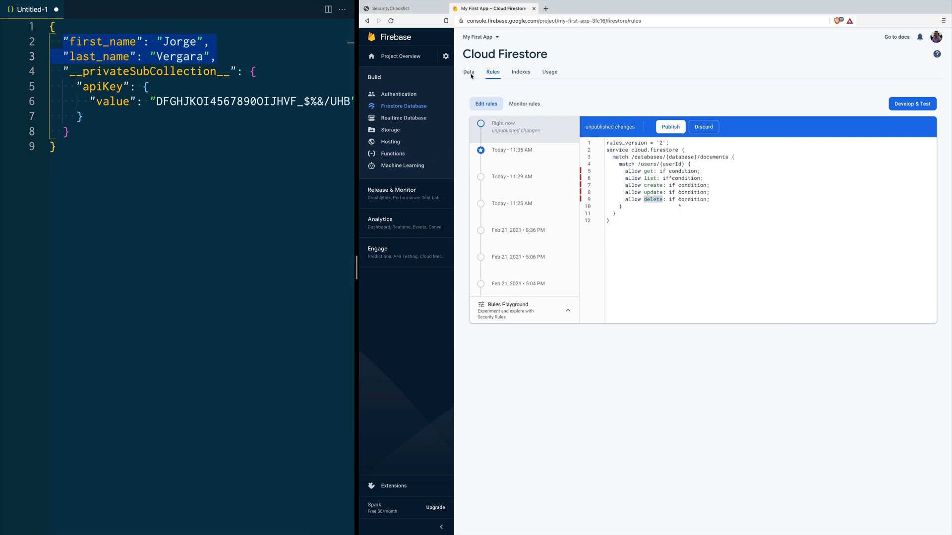
left_click(472, 76)
left_click(686, 298)
Step: Start a new top-level collection with ID 'users' and move on to its first document
left_click(570, 143)
type("rs")
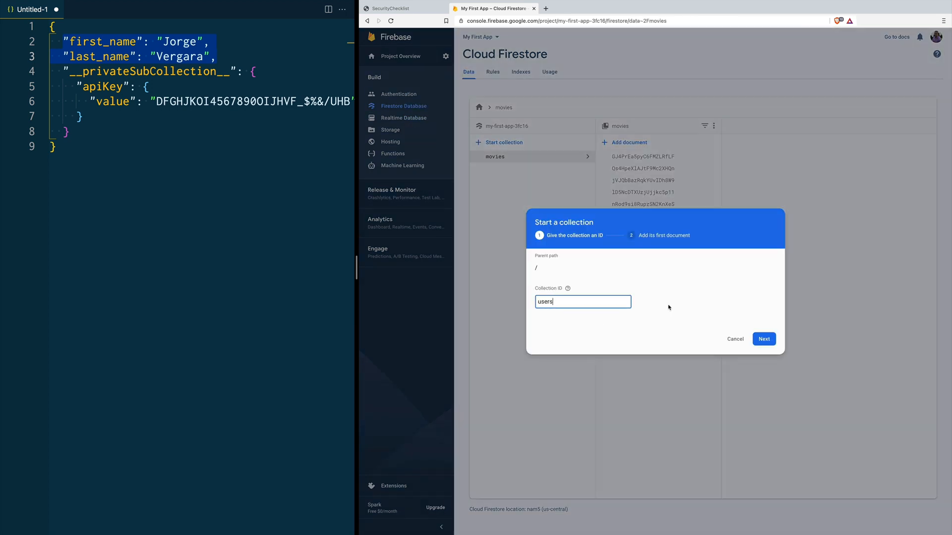
left_click(764, 339)
left_click(619, 285)
Step: Add a first_name field with a sample first name and begin a last_name field
left_click(567, 316)
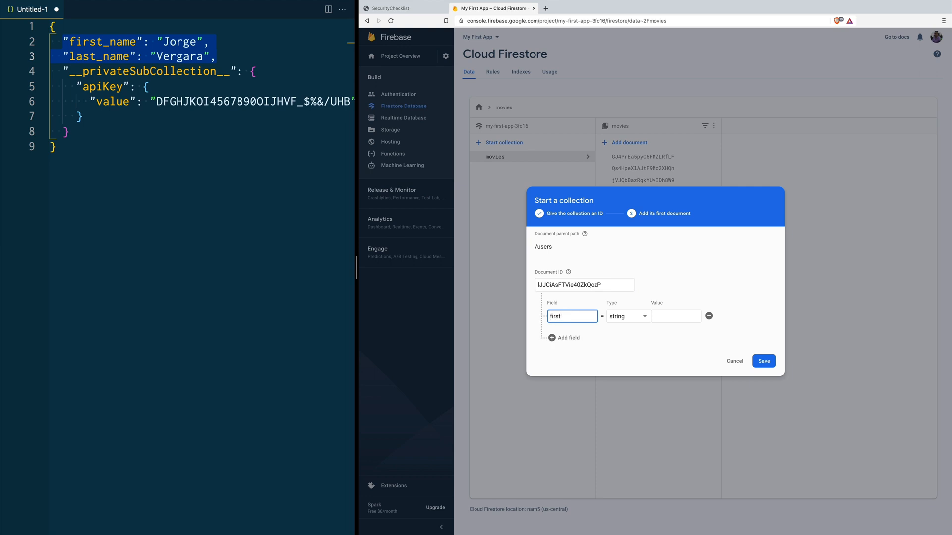
key("Tab")
key("Tab")
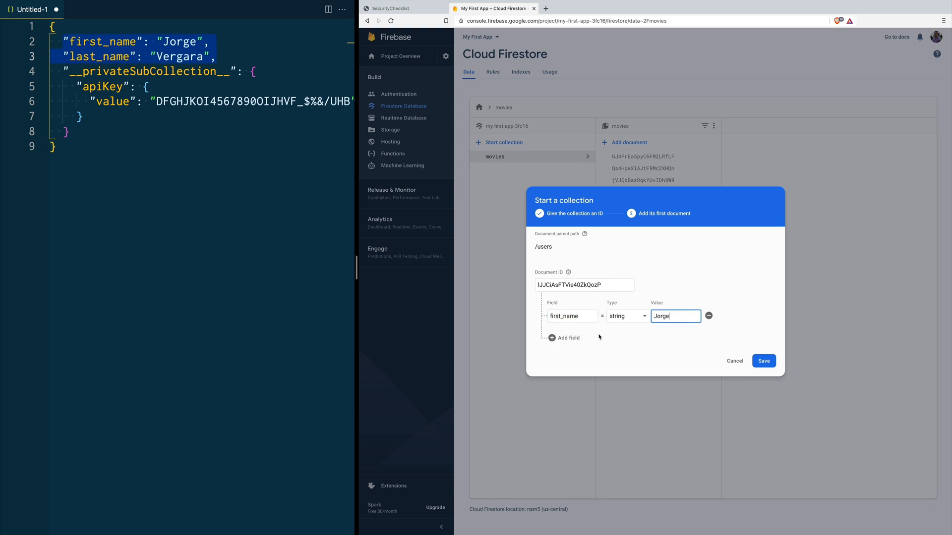
left_click(566, 337)
left_click(565, 335)
type("last_name")
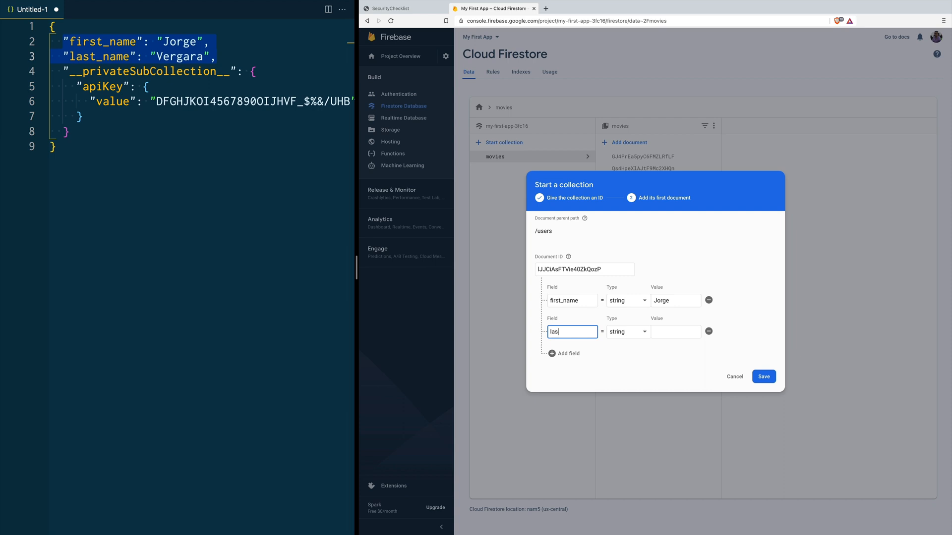
key("Tab")
key("Tab")
Step: Save the user with a last name, then start a privateData subcollection with document apiKey and field 'value'
key("Return")
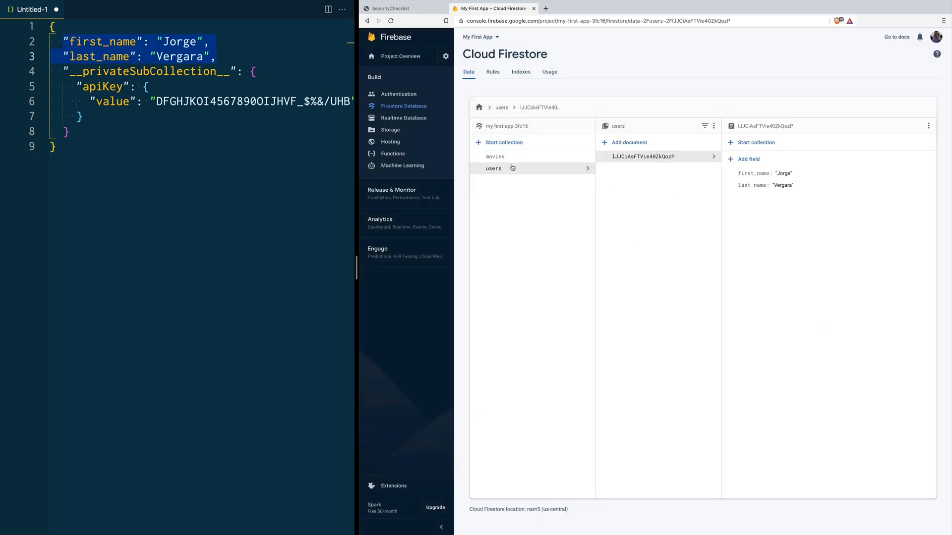
left_click(790, 145)
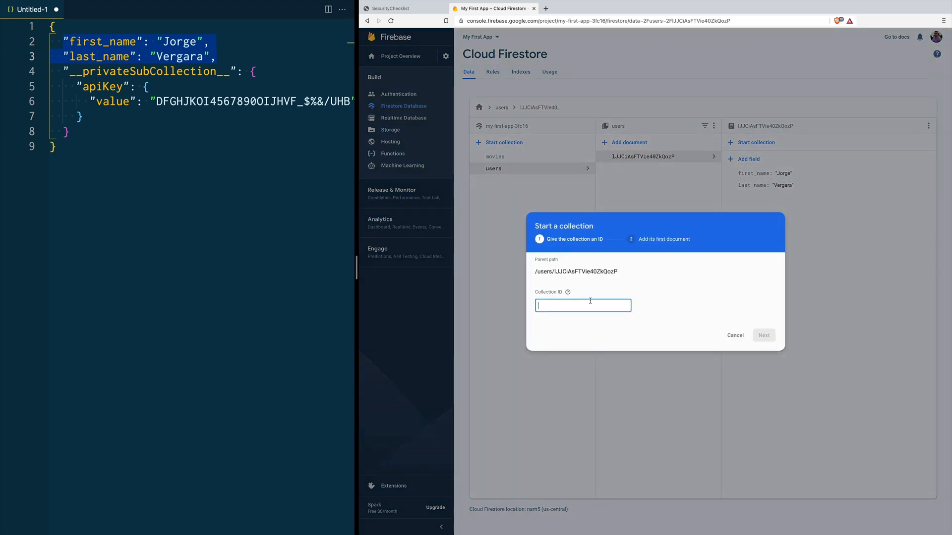
type("privateData")
left_click(764, 335)
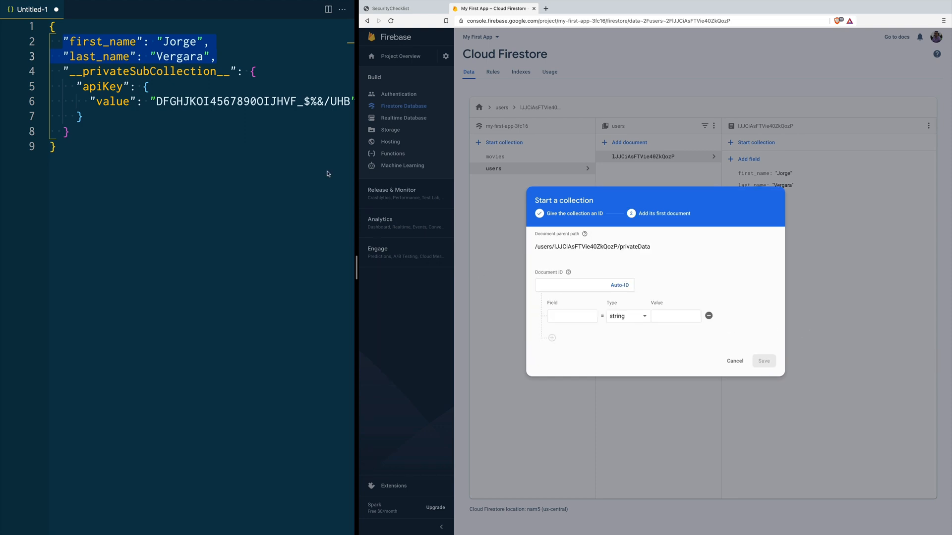
left_click(571, 285)
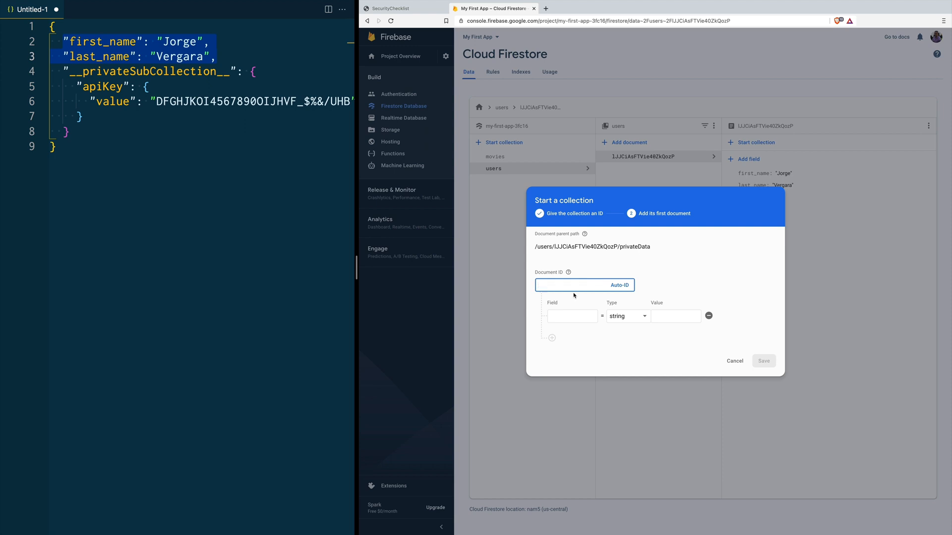
type("apiKey")
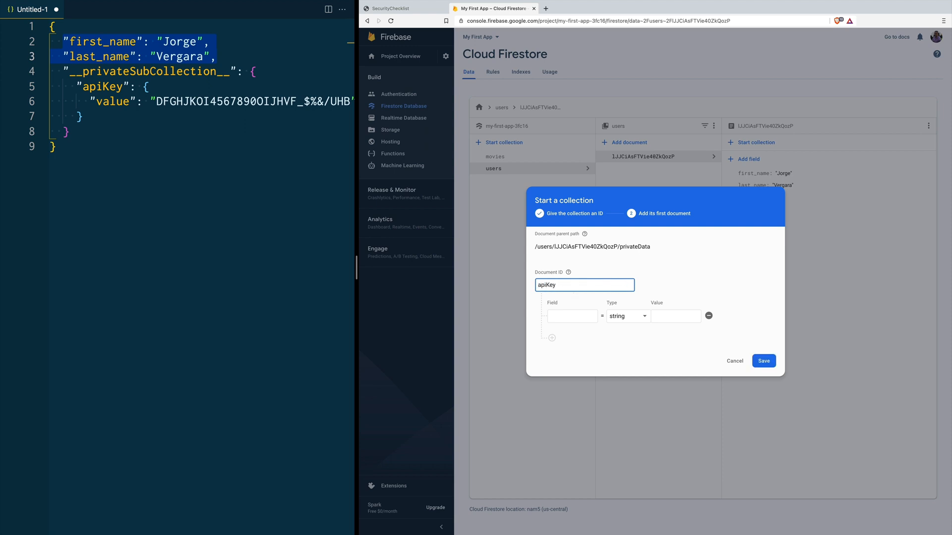
left_click(569, 316)
type("value")
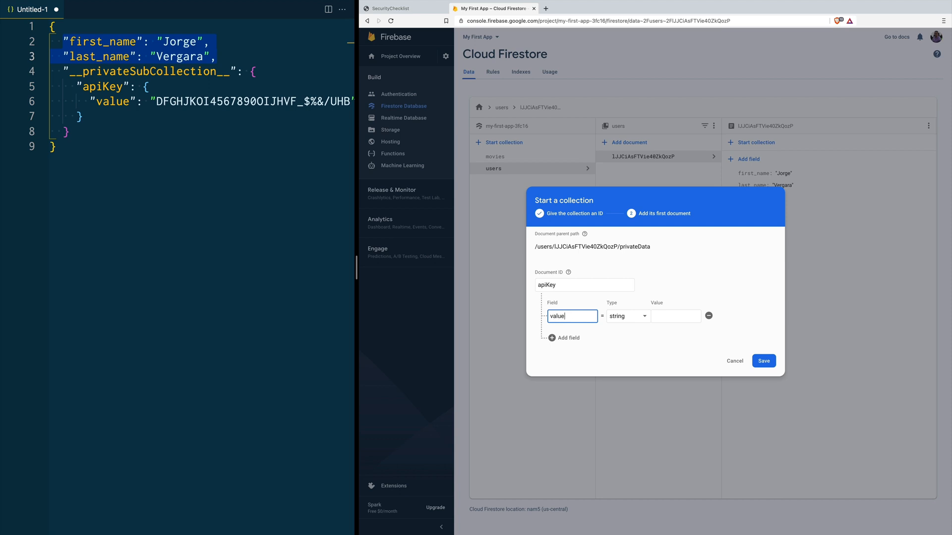
key("Tab")
Step: Copy the API key from the JSON into the value field and save the apiKey document
left_click(156, 101)
left_click_drag(157, 101, 333, 101)
key("super+c")
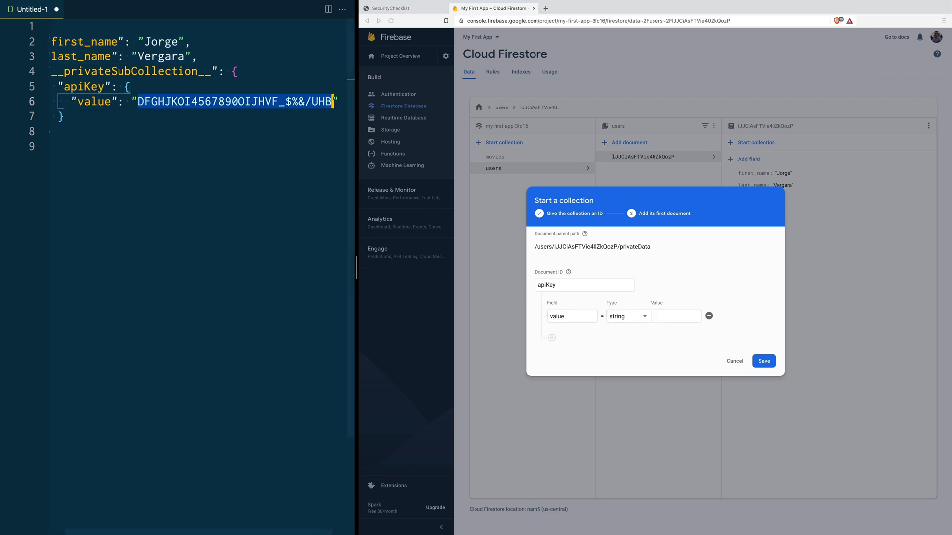
left_click(667, 316)
key("super+v")
left_click(768, 363)
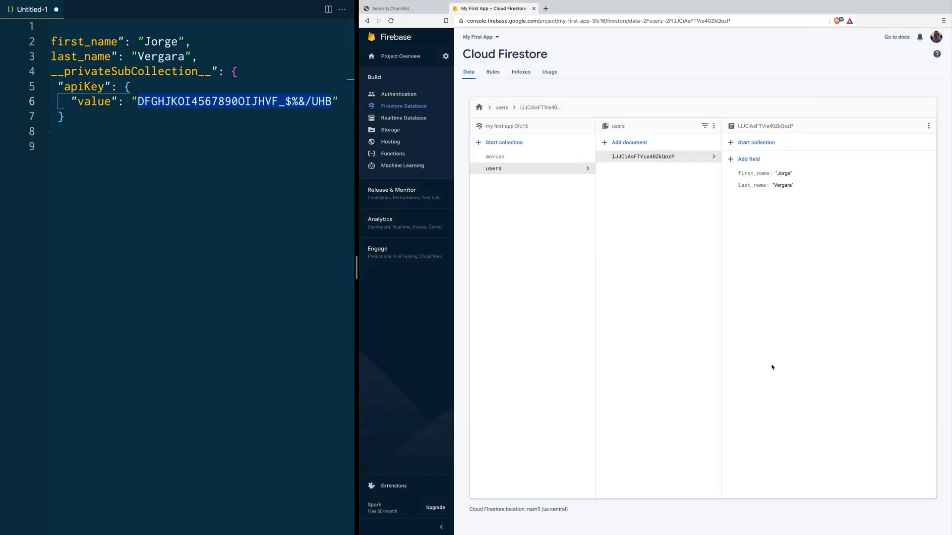
left_click(534, 159)
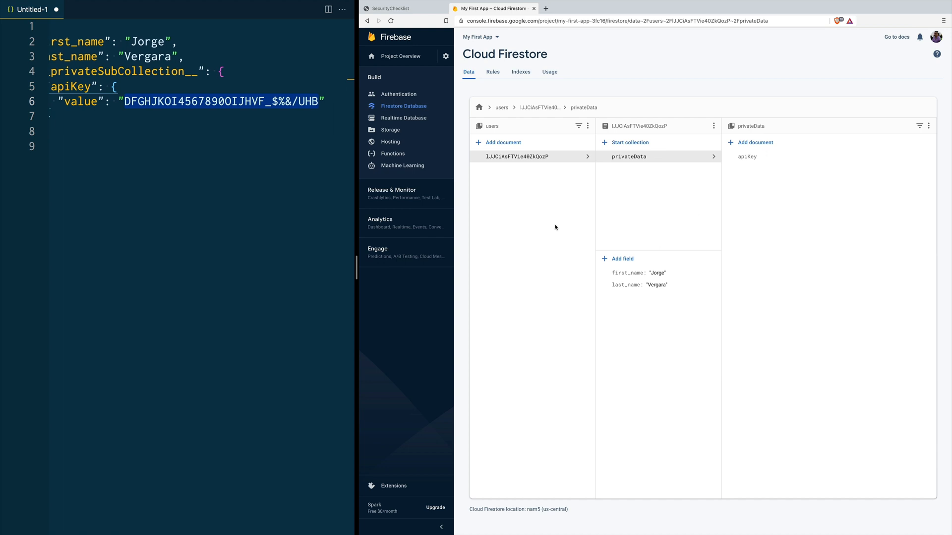
left_click(494, 74)
Step: Replace the rules with the private-subcollection version and rename its path segment to privateData
left_click(608, 261)
left_click_drag(608, 251, 597, 154)
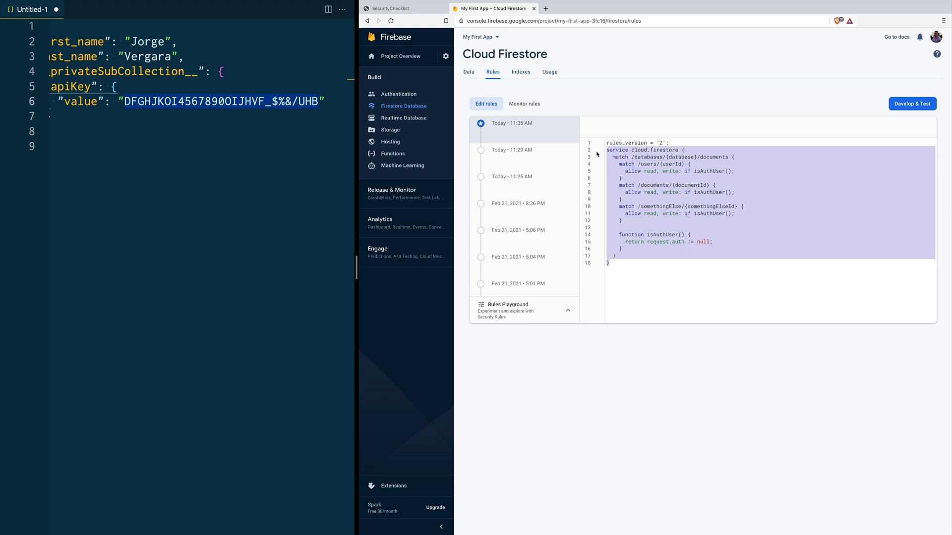
type("service cloud.firestore {   match /databases/{database}/documents {     match /users/{userId} {       allow read, write: if request.auth != null;        match /__privateSubCollection__/apiKey {         allow read, write: if isSameUser(userId);       }     }      function isSameUser(userId) {       return request.auth != null && request.auth.uid == userId;     }   } }")
left_click(692, 150)
key("Down")
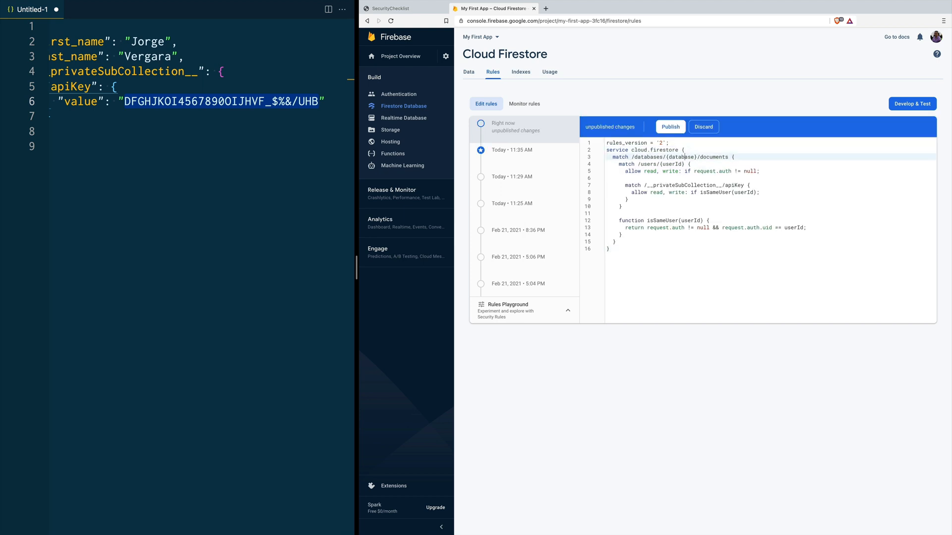
key("Return")
key("Down")
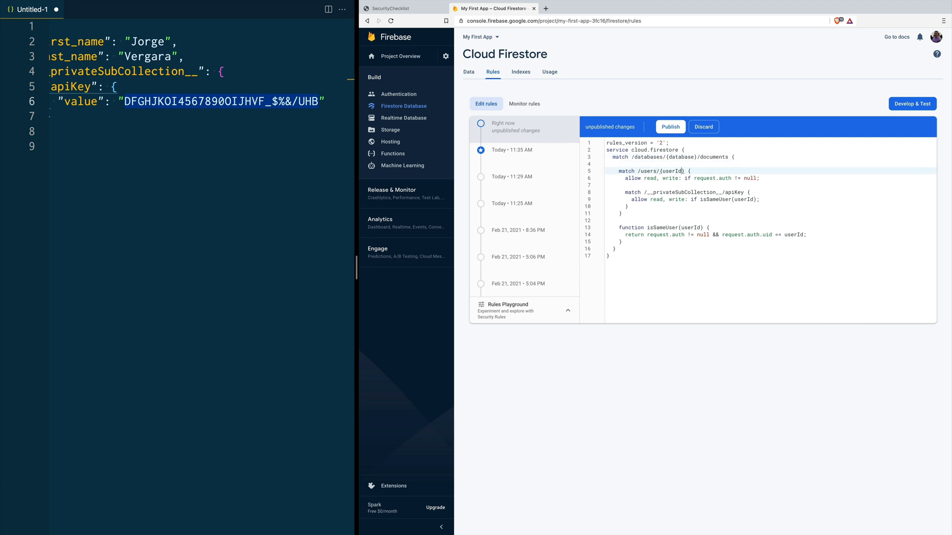
key("Down")
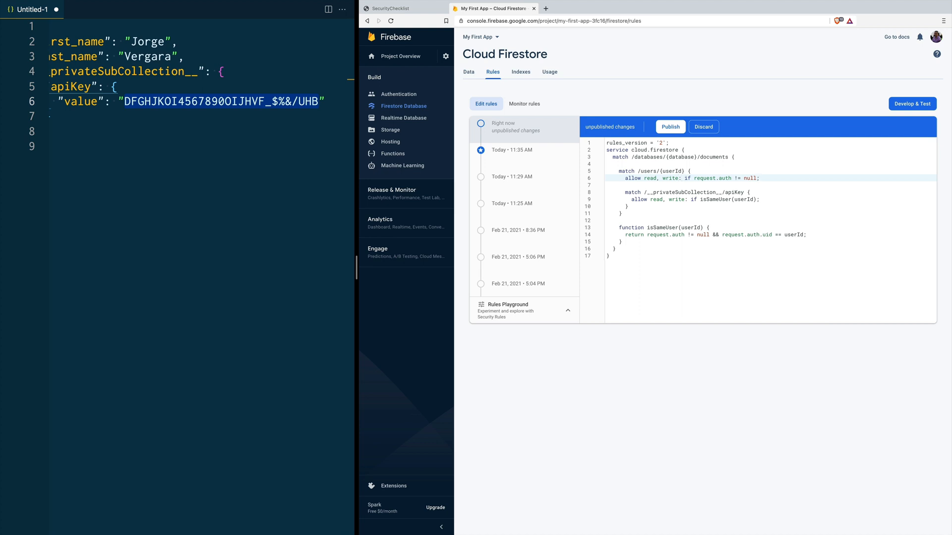
key("Down")
key("Down")
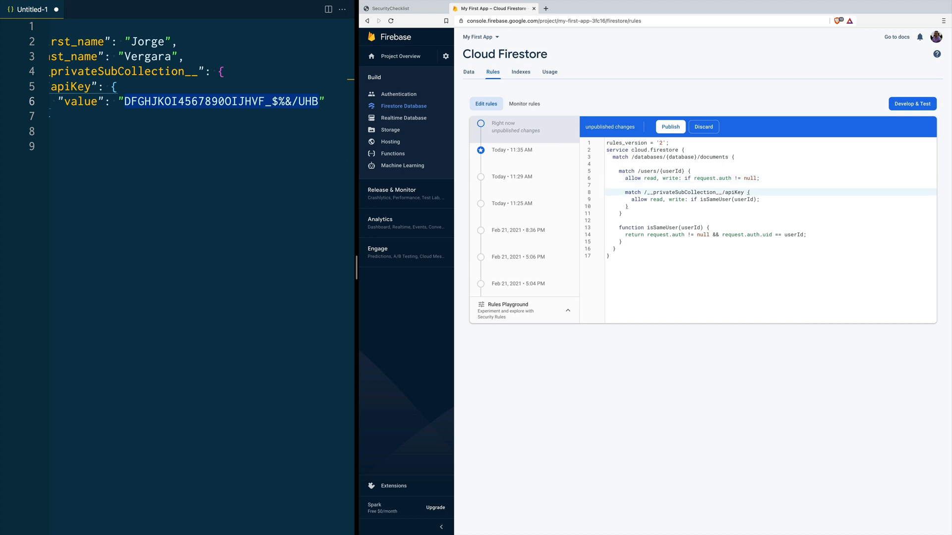
key("alt+shift+Right")
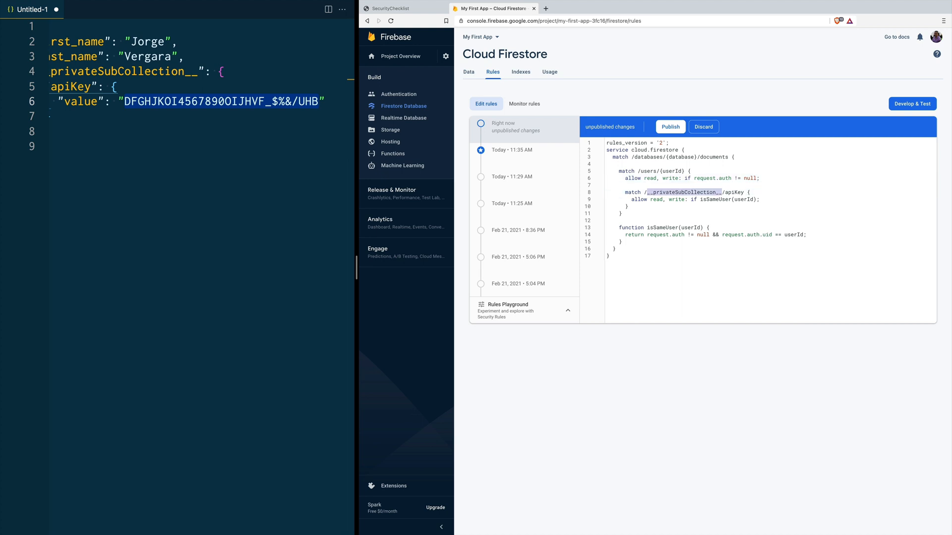
type("privateDat")
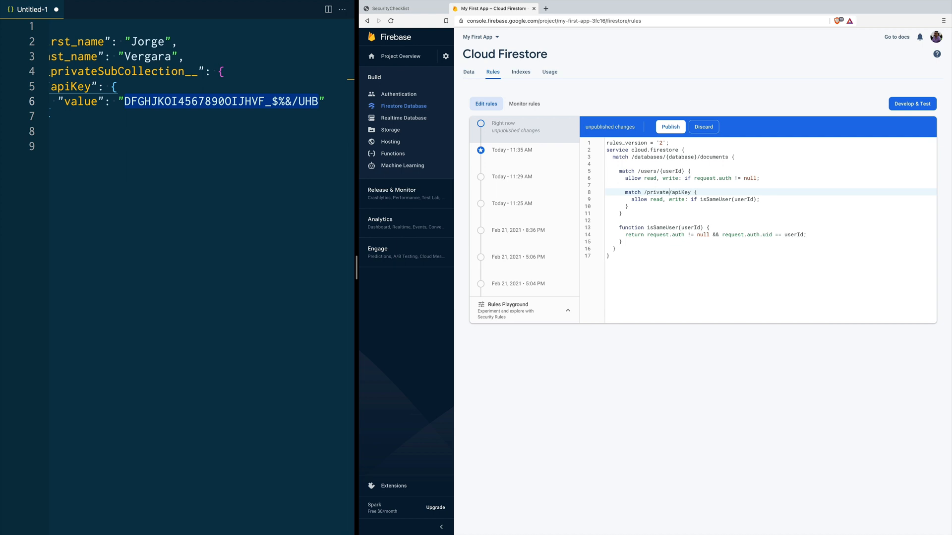
type("a")
Step: Review the apiKey rule's isSameUser check and the helper's request.auth uid-to-userId comparison
double_click(657, 200)
double_click(677, 200)
double_click(715, 199)
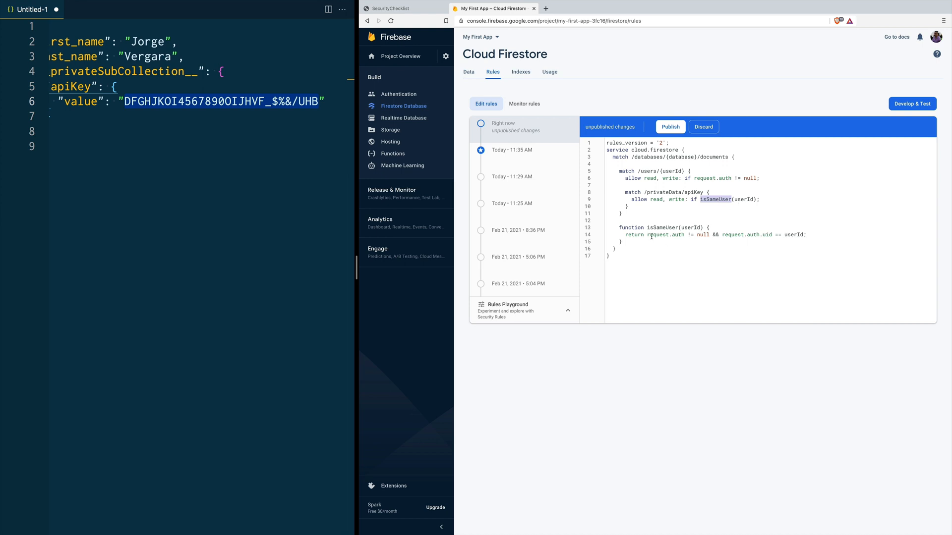
left_click_drag(646, 236, 772, 232)
double_click(790, 235)
left_click(814, 235)
left_click_drag(711, 195, 641, 205)
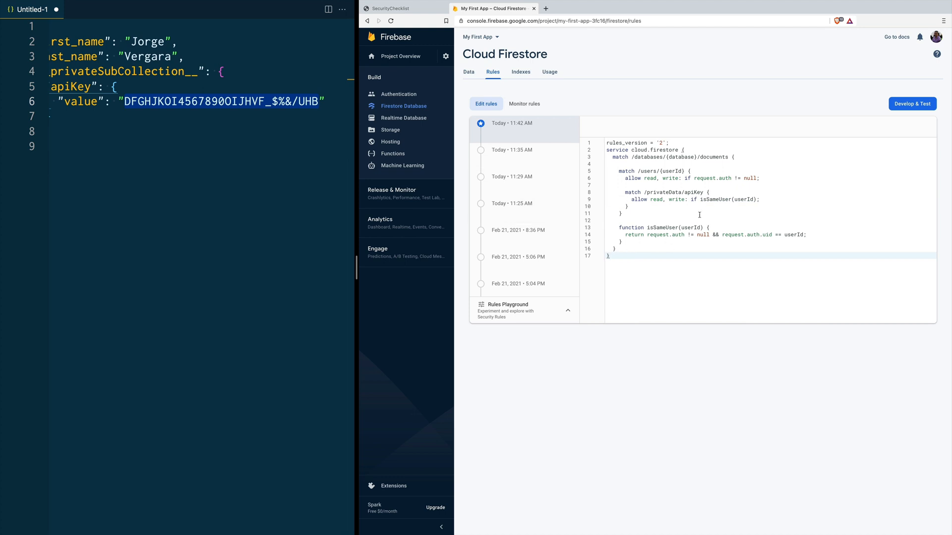
double_click(714, 199)
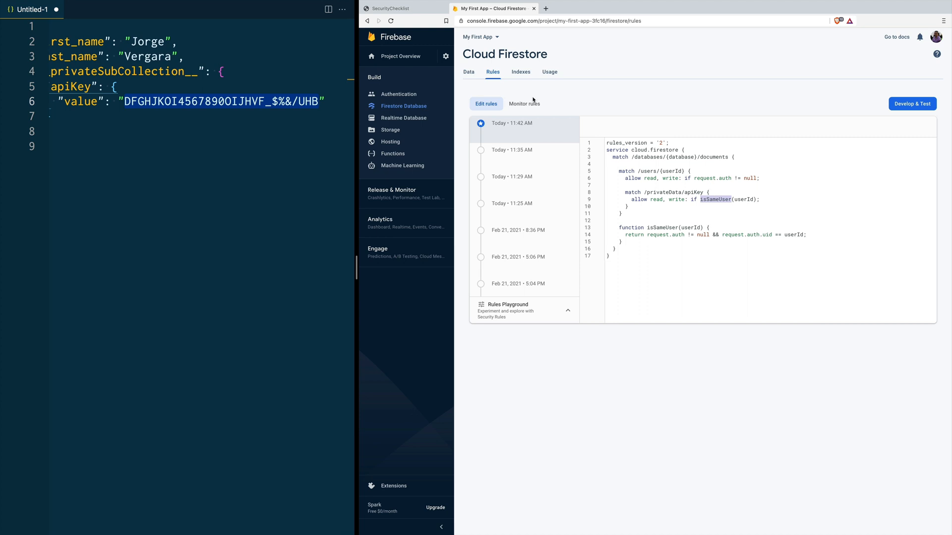
Step: Create a platformSettings collection whose first document has the custom ID 'admin'
left_click(468, 73)
left_click(504, 144)
type("pla")
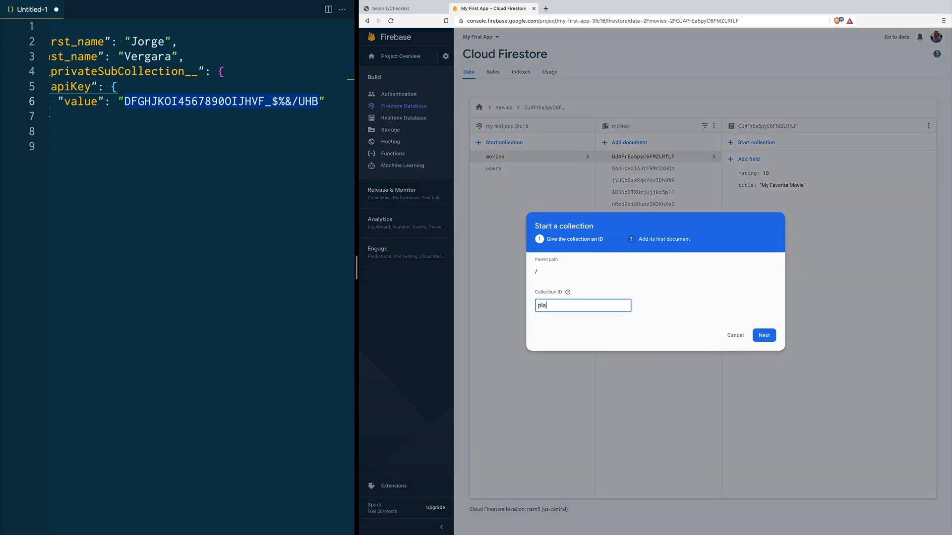
type("tformSettings")
key("Return")
left_click(568, 286)
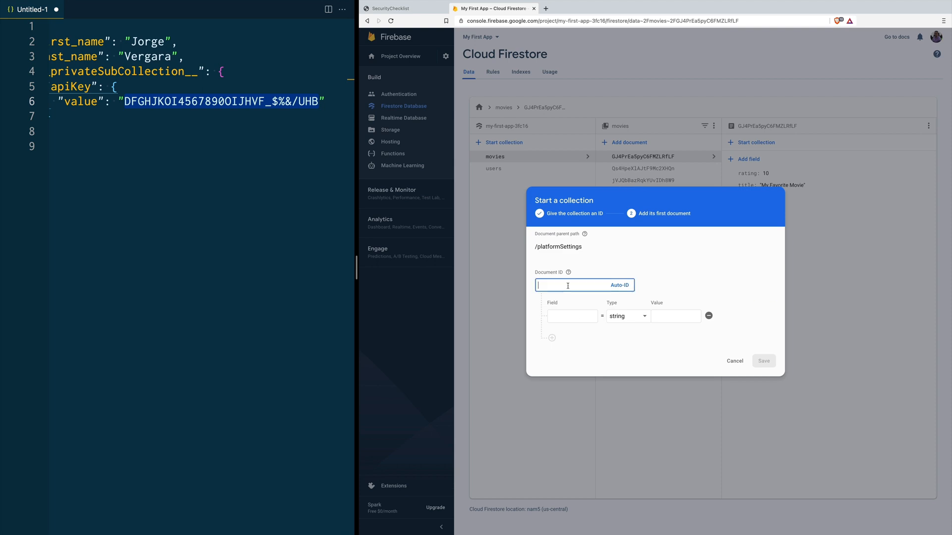
type("admin")
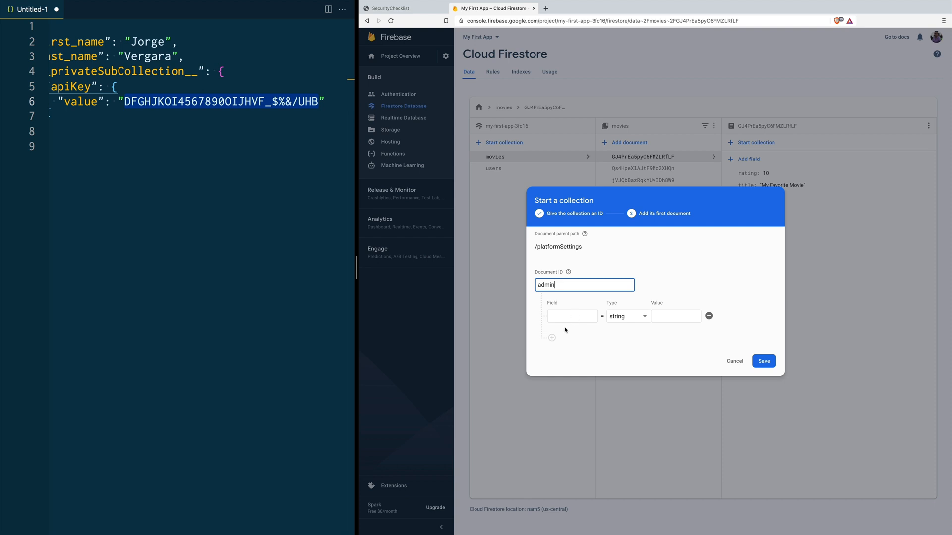
Step: Give the admin document a uid field with a sample ID and an email field with the admin's e-mail, then save
left_click(552, 338)
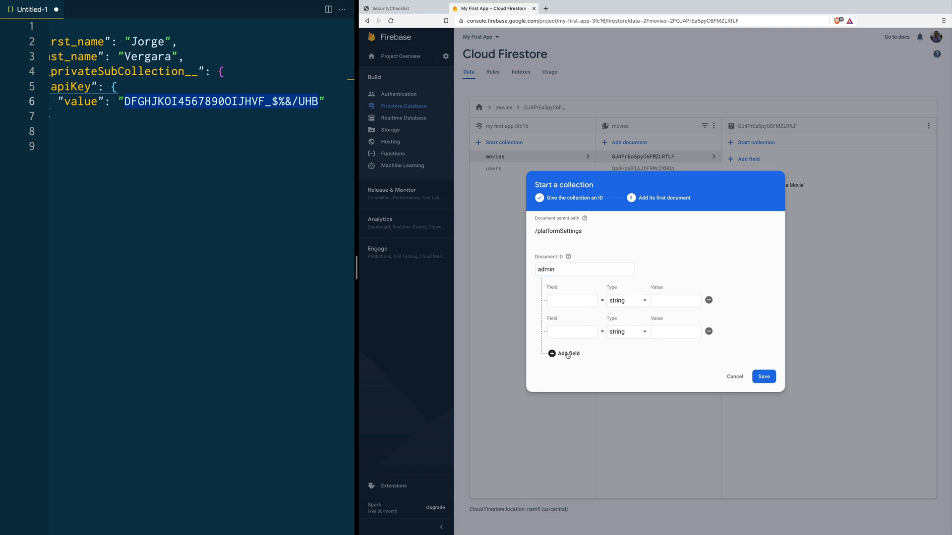
left_click(567, 300)
type("uid")
left_click(654, 302)
type("123456789876543erty")
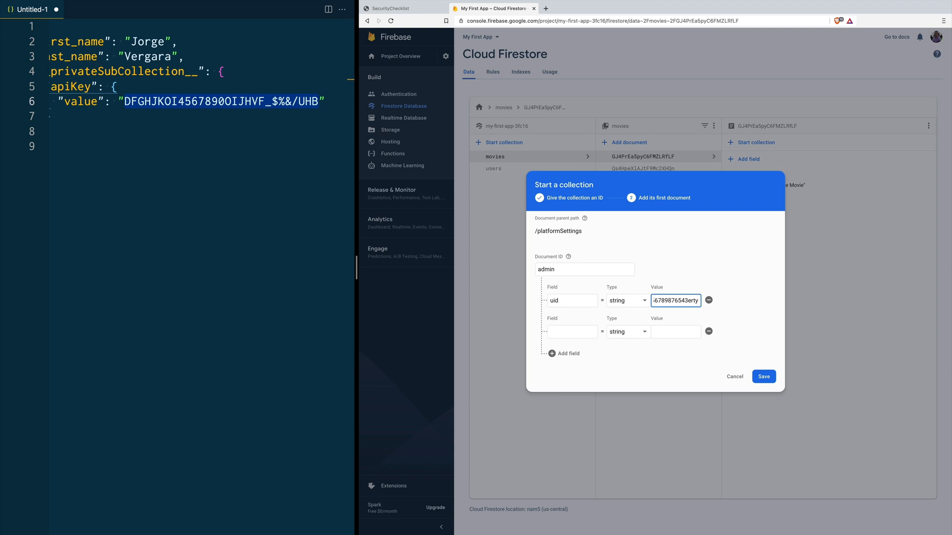
left_click(570, 332)
type("email")
key("Tab")
key("Tab")
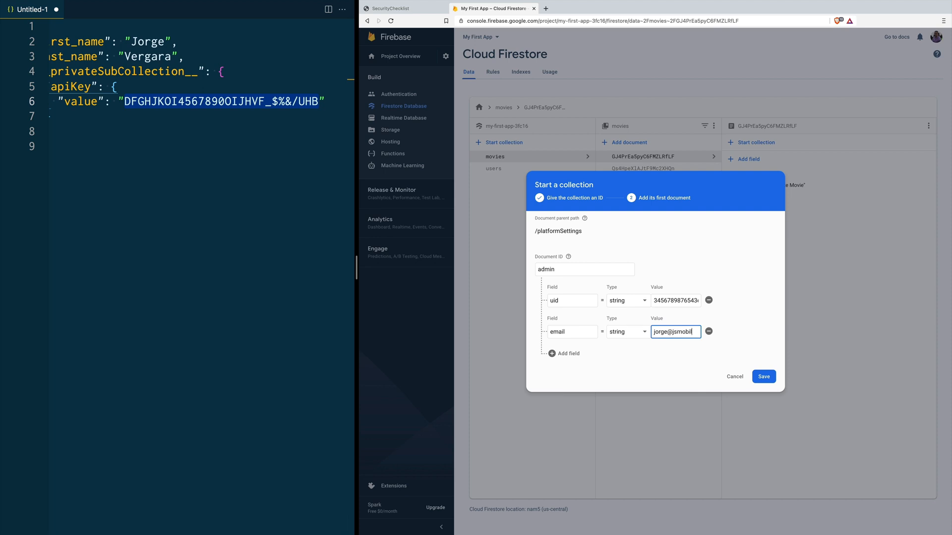
key("Return")
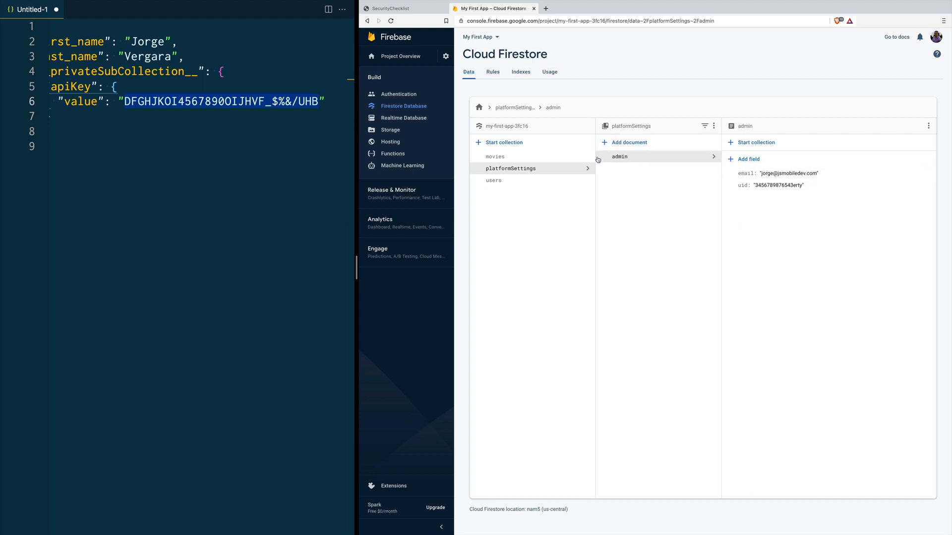
Step: Paste an isPlatformAdmin() function below isSameUser in the Firestore rules
left_click(492, 72)
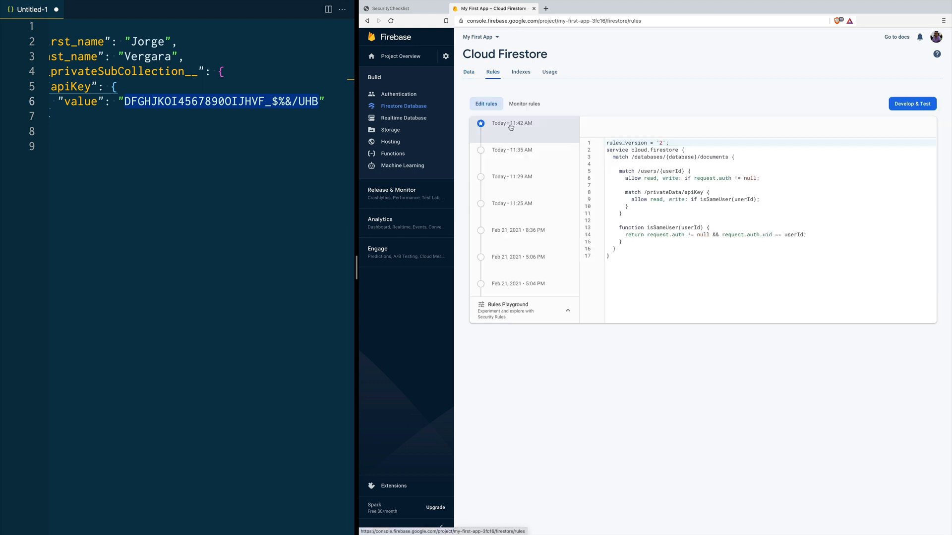
left_click(633, 242)
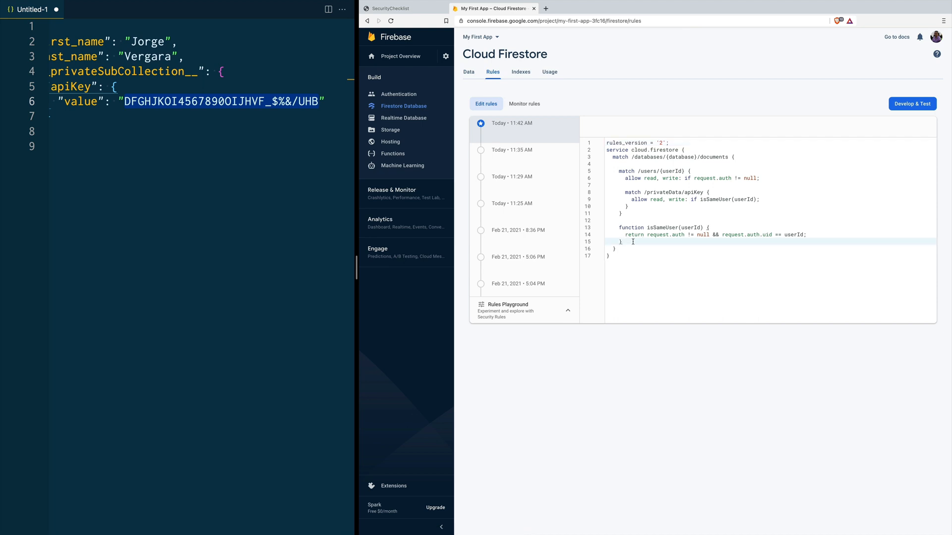
key("Return")
key("Return")
key("super+v")
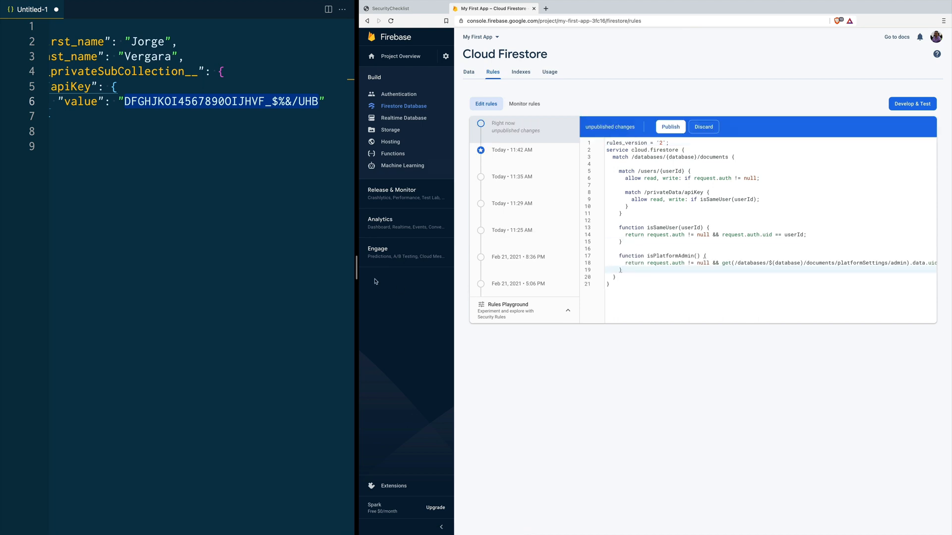
left_click_drag(356, 271, 220, 276)
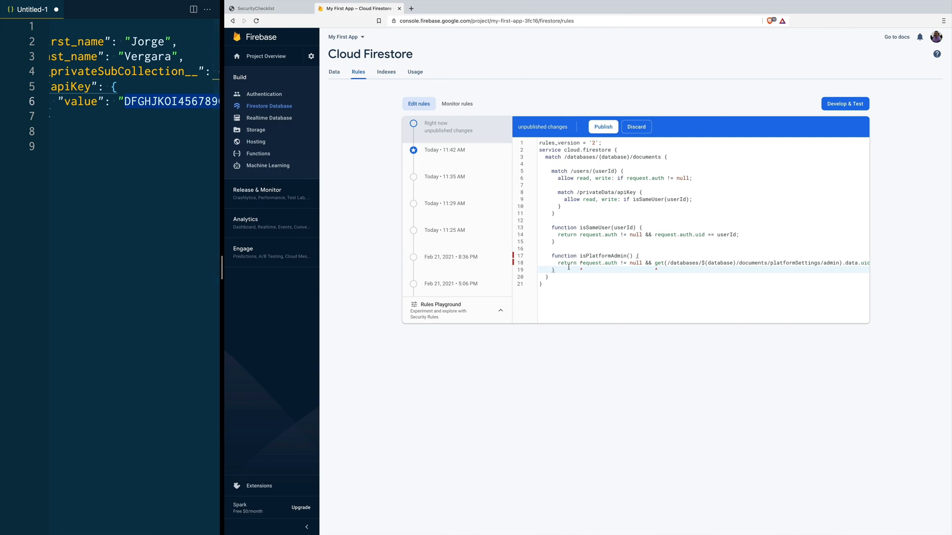
Step: Review isPlatformAdmin() comparing the platformSettings/admin uid with request.auth.uid
left_click(580, 263)
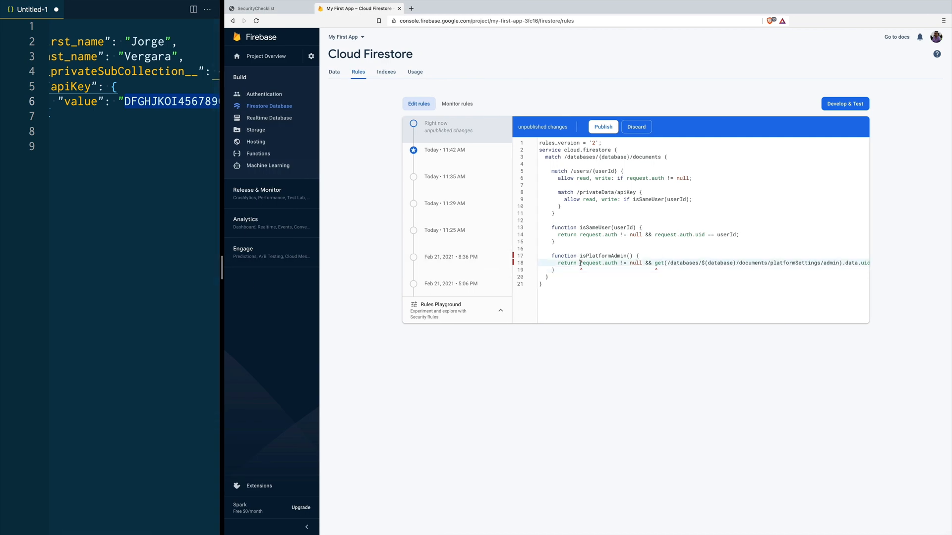
left_click(643, 265, "shift")
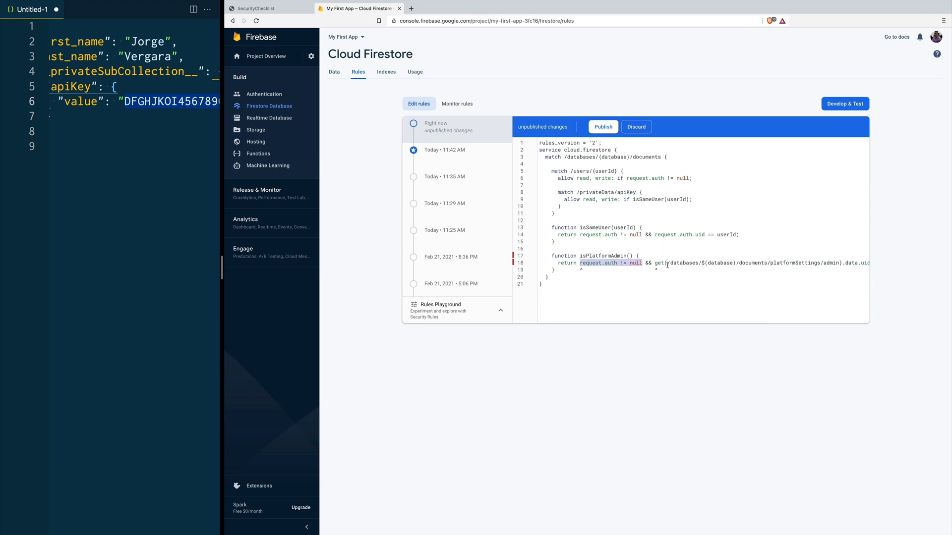
scroll(664, 264, "right", 3)
scroll(562, 274, "right", 1)
left_click(590, 265)
scroll(619, 272, "right", 1)
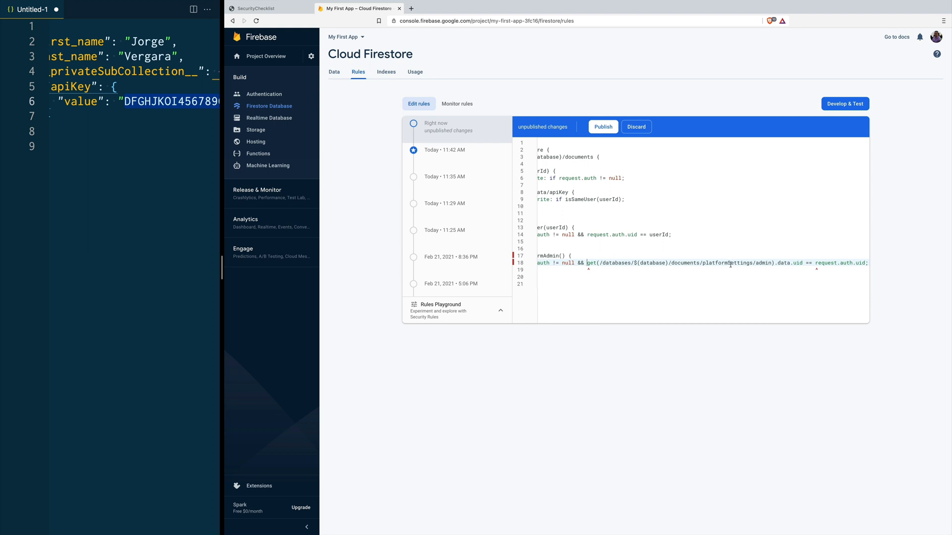
double_click(784, 263)
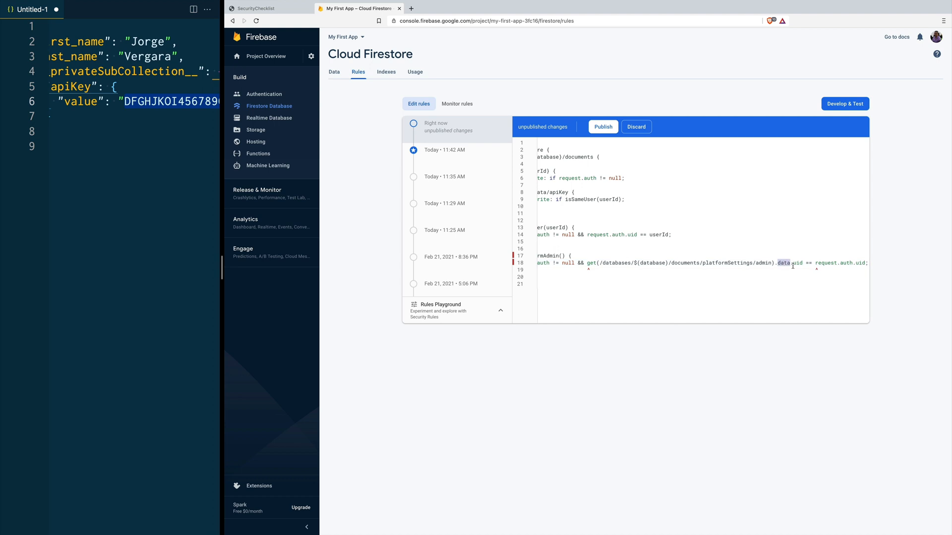
double_click(797, 263)
left_click_drag(816, 266, 865, 263)
scroll(748, 271, "left", 5)
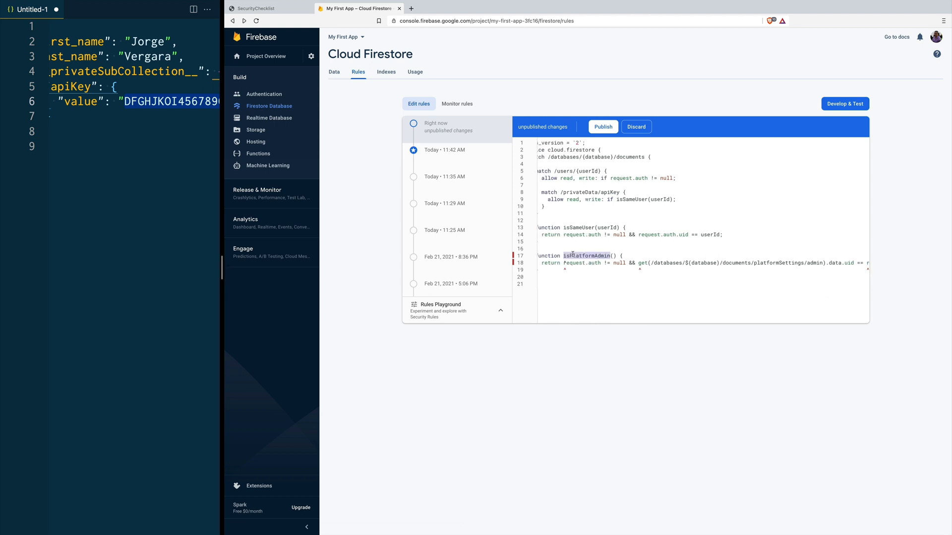
key("shift+Right")
key("shift+Right")
key("ctrl+c")
left_click(672, 199)
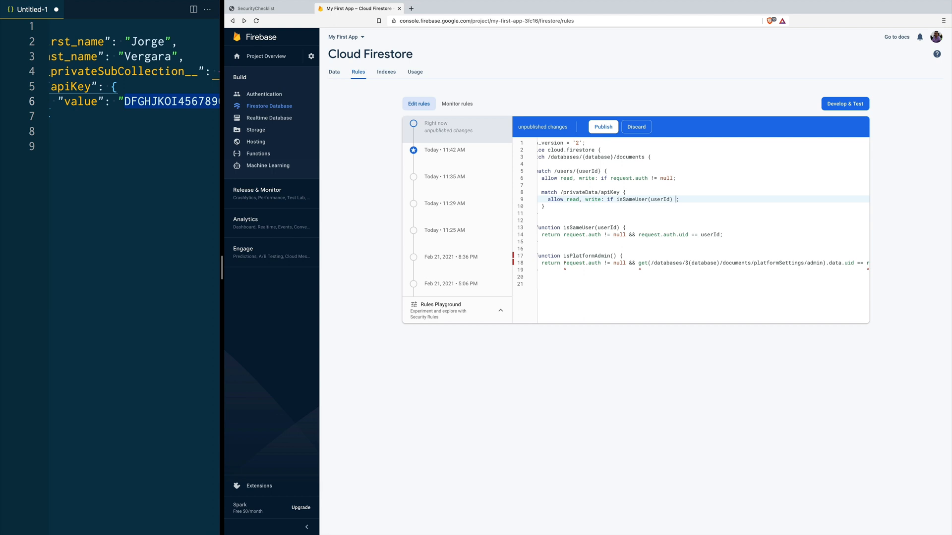
Step: Append || isPlatformAdmin() to the apiKey rule and paste a /somewhereElse/{storyId} rule block
type("||")
key("ctrl+v")
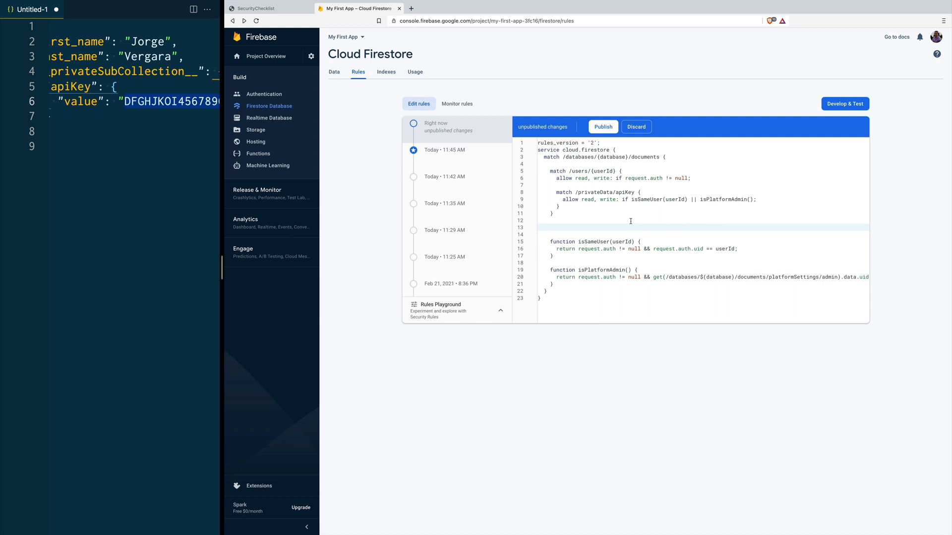
type("match /somewhereElse/{storyId} {       allow read, write: if resource.data.public == true;     }")
Step: Review the somewhereElse rule allowing read, write when resource.data.public == true
double_click(592, 228)
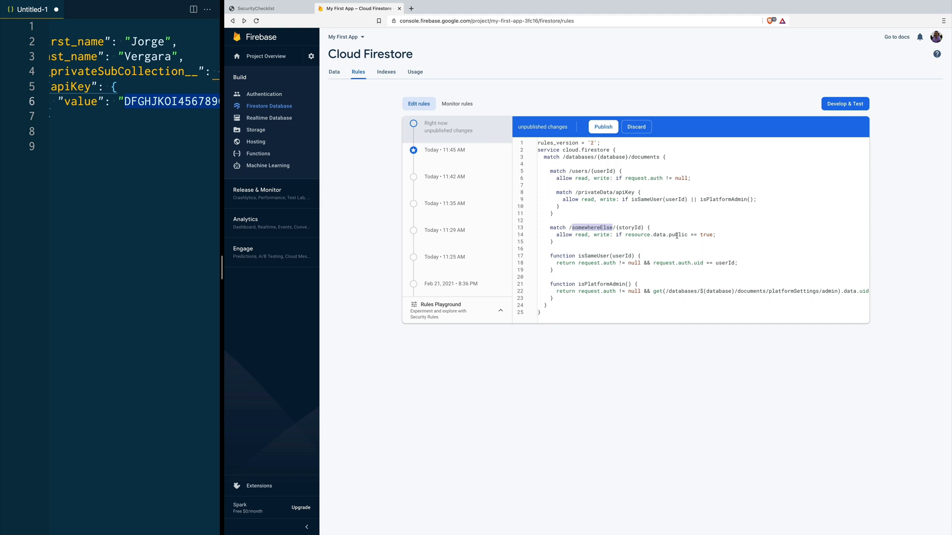
double_click(581, 235)
double_click(602, 235)
double_click(657, 235)
double_click(633, 236)
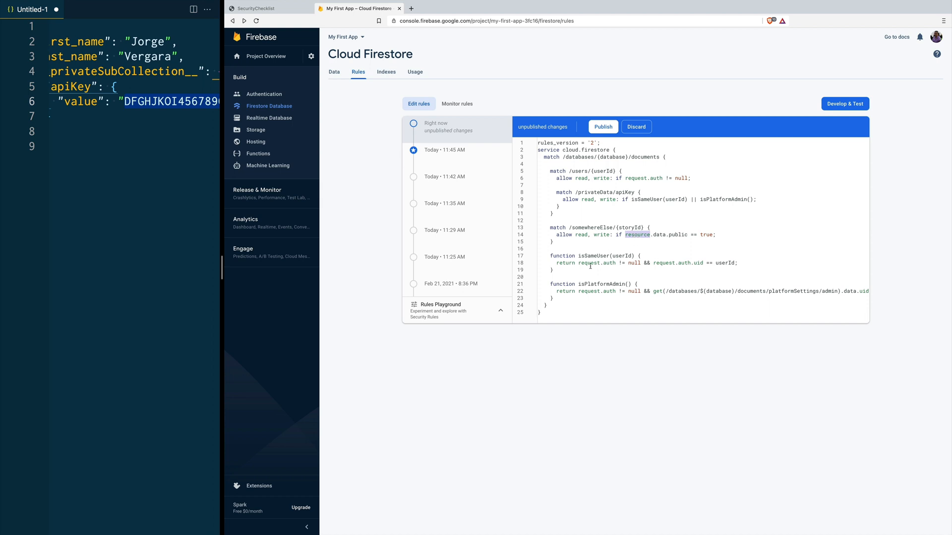
Step: Try a request.resource.data line in the somewhereElse block, then remove it and restore the editor width
left_click(625, 236)
left_click(655, 228)
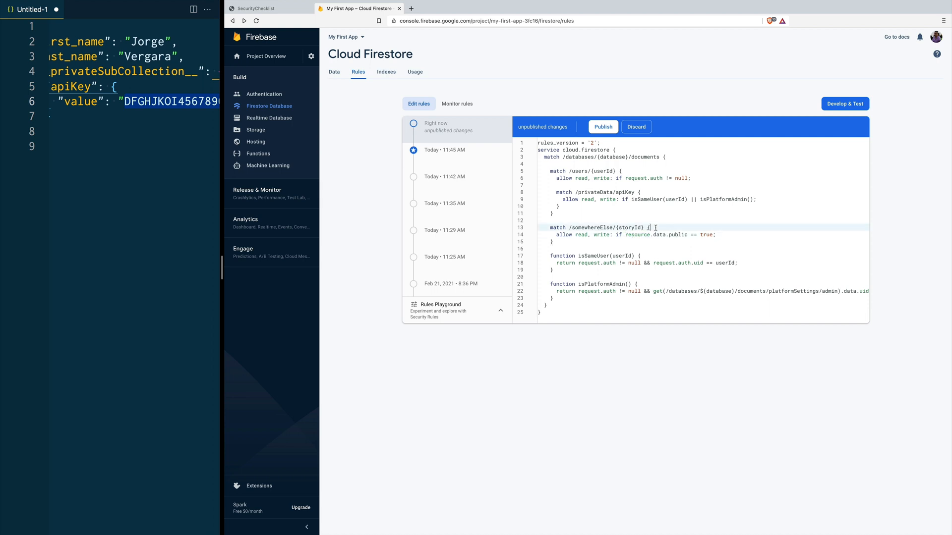
key("Return")
type("reques")
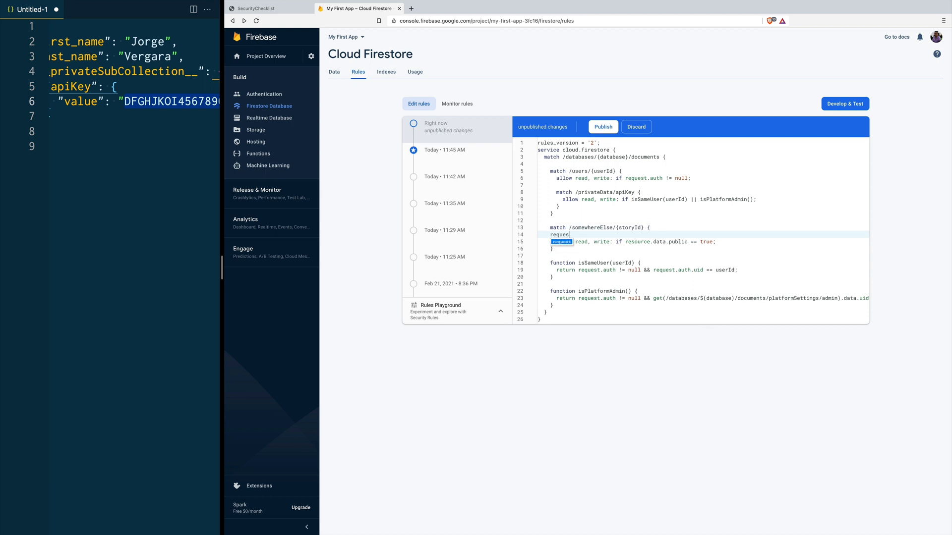
type("t.res")
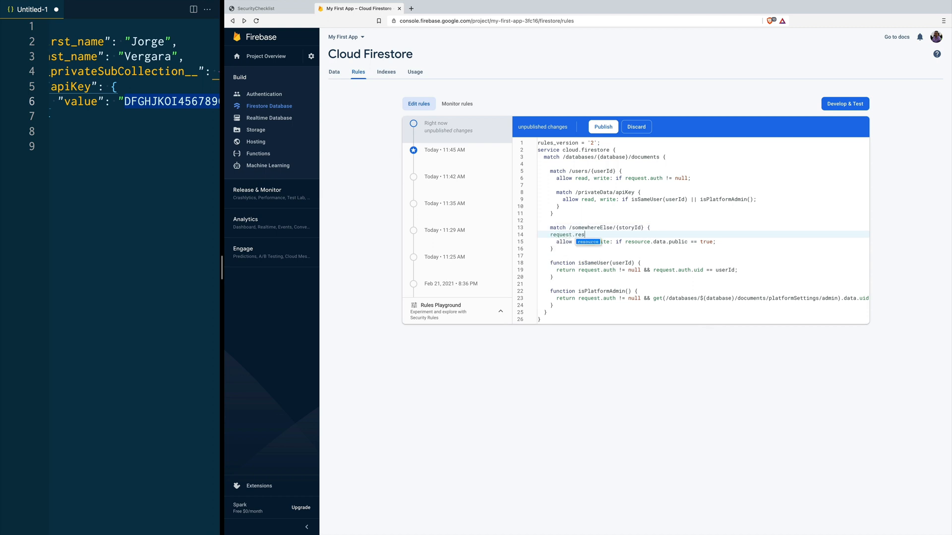
type("ource.data")
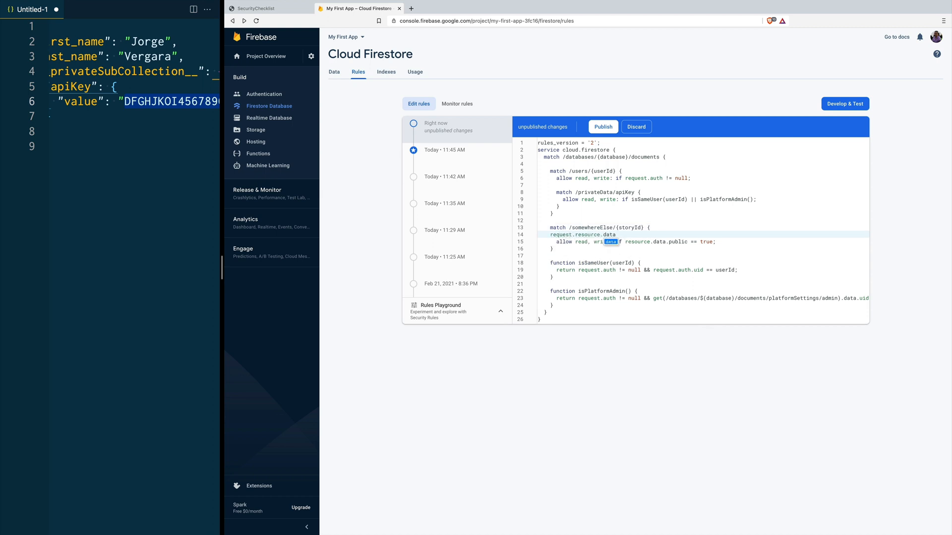
key("shift+Home")
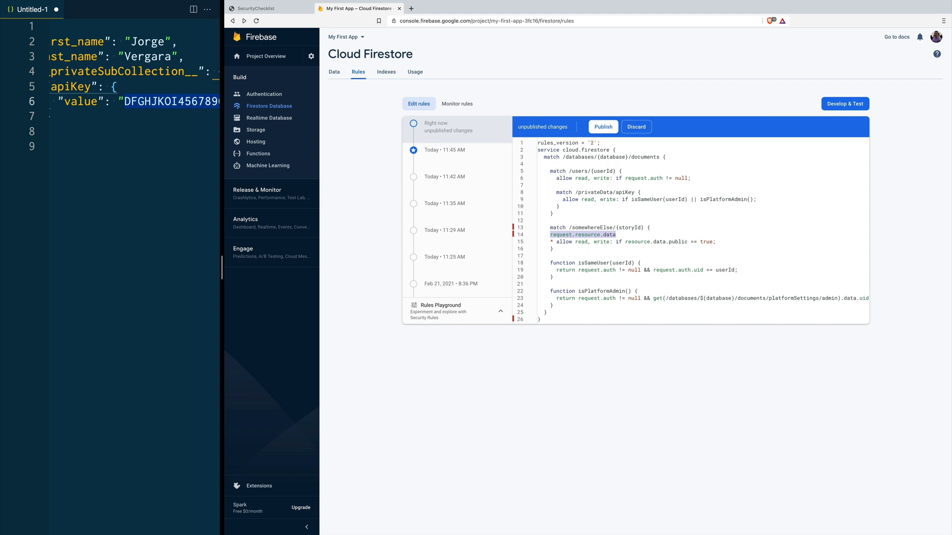
key("BackSpace")
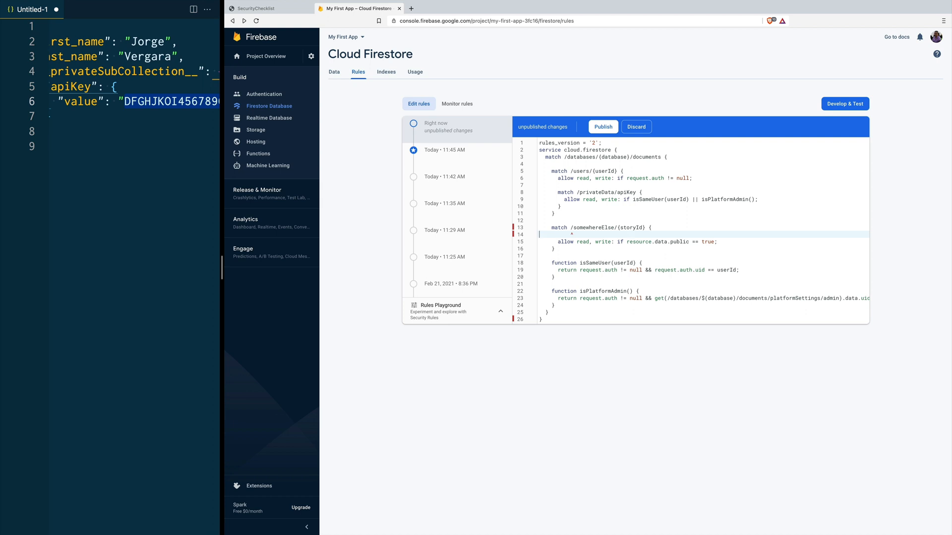
key("BackSpace")
double_click(634, 236)
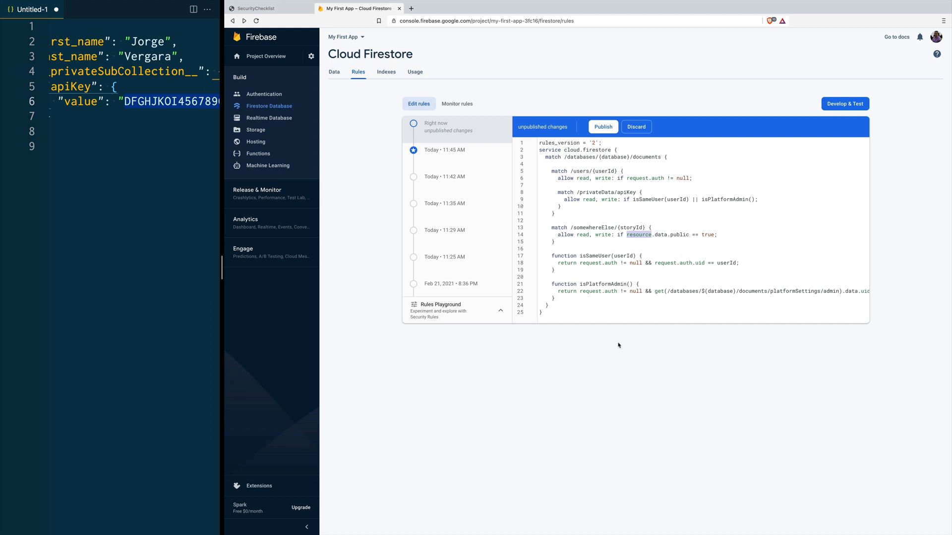
left_click_drag(221, 268, 383, 263)
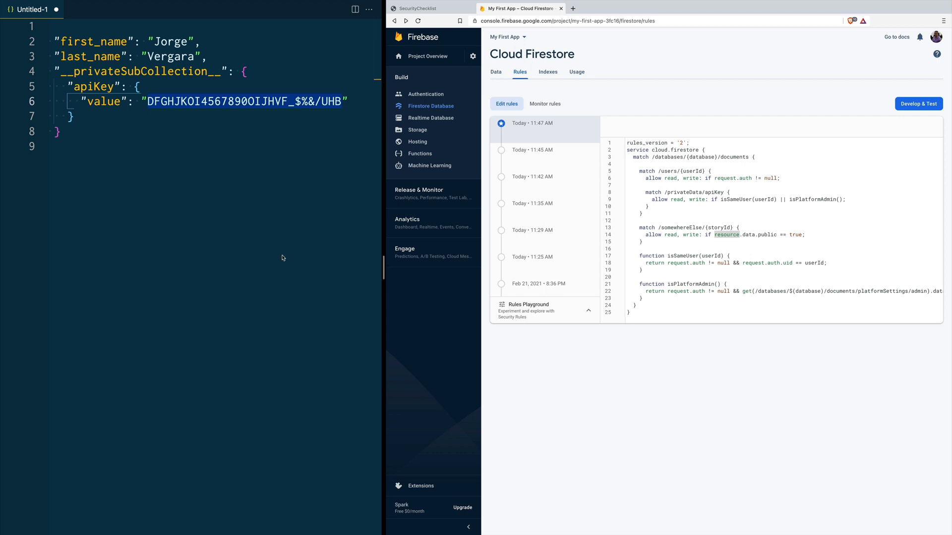
Step: Paste the two-user JSON sample (roles user and admin) and replace the Firestore rules with the shorter users version
left_click(98, 160)
left_click_drag(98, 160, 16, 34)
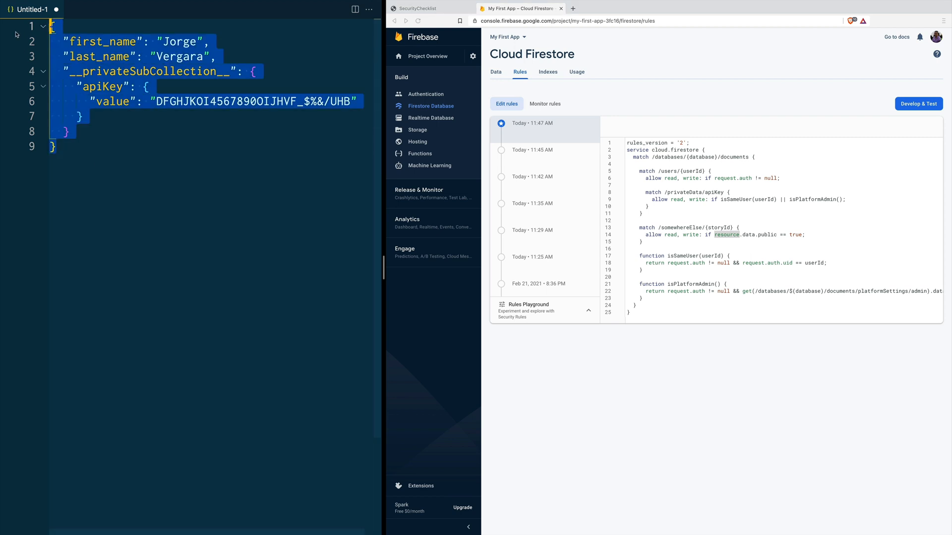
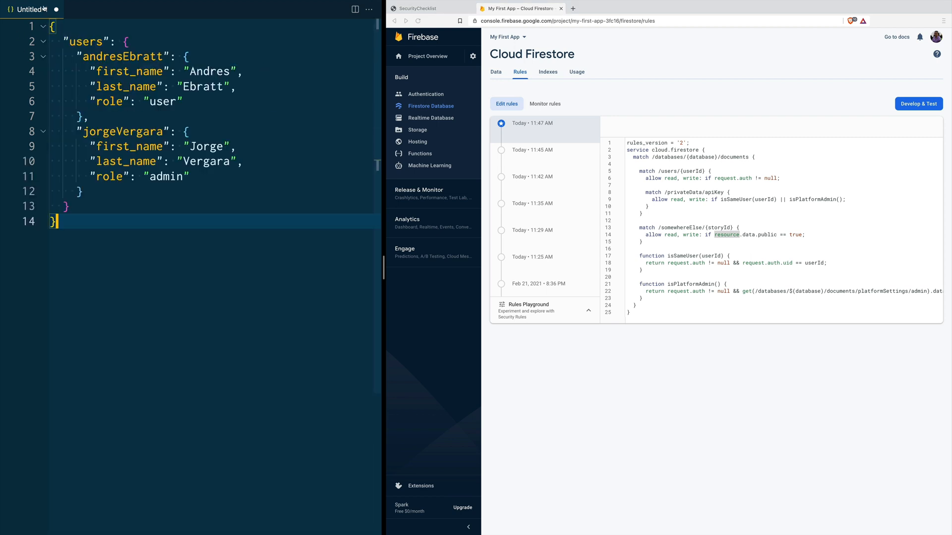
left_click(148, 43)
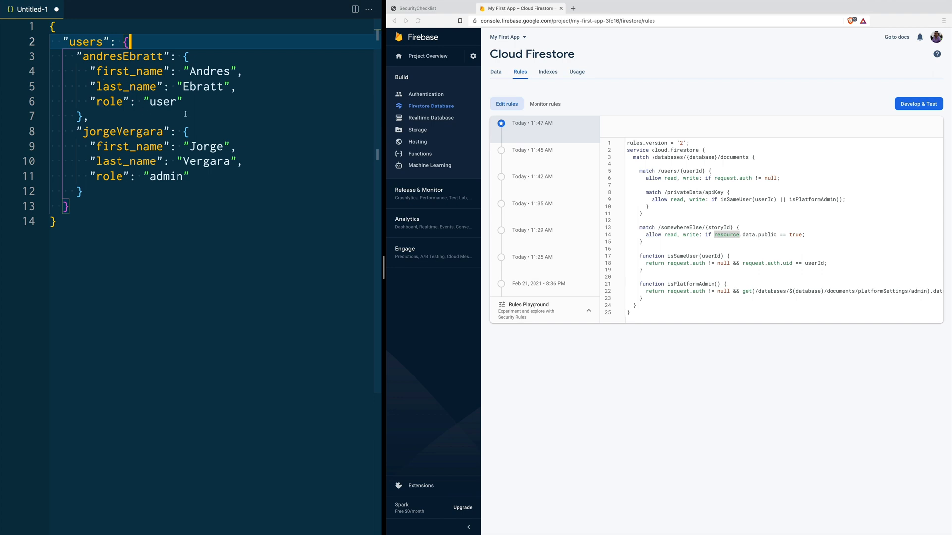
left_click_drag(639, 311, 614, 150)
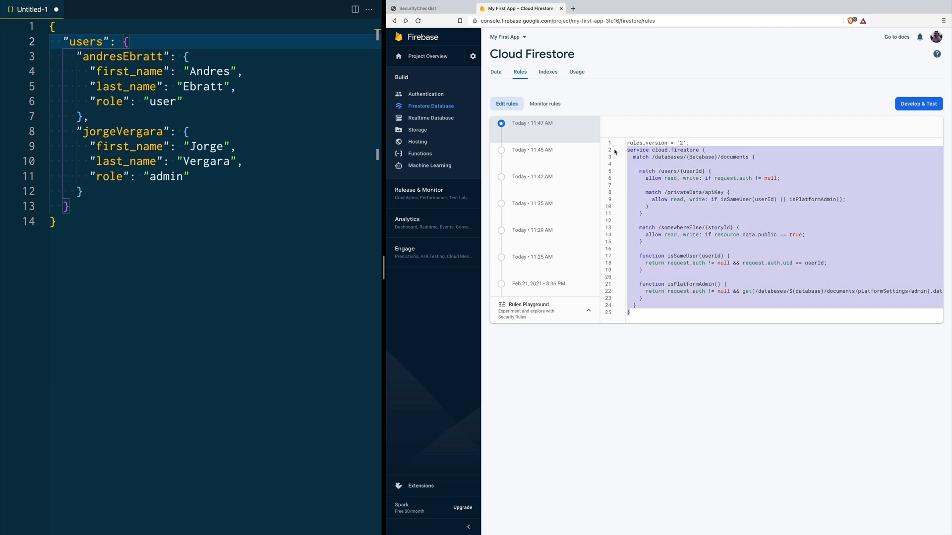
type("service cloud.firestore {   match /databases/{database}/documents {     match /users/{userId} {       allow read, write: if isSameUser(userId) || isPlatformAdmin();     }      function isSameUser(userId) {       return request.auth != null && request.auth.uid == userId;     }      function isPlatformAdmin() {       return resource.data.role == \"admin\";     }   } }")
Step: Publish the shorter users rules and review isSameUser, isPlatformAdmin and the JSON role field
left_click(691, 127)
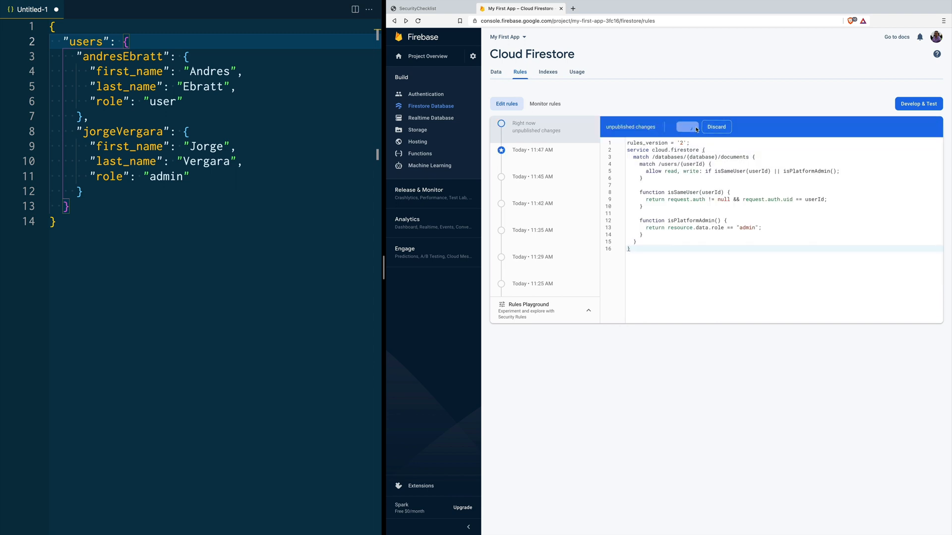
left_click(724, 165)
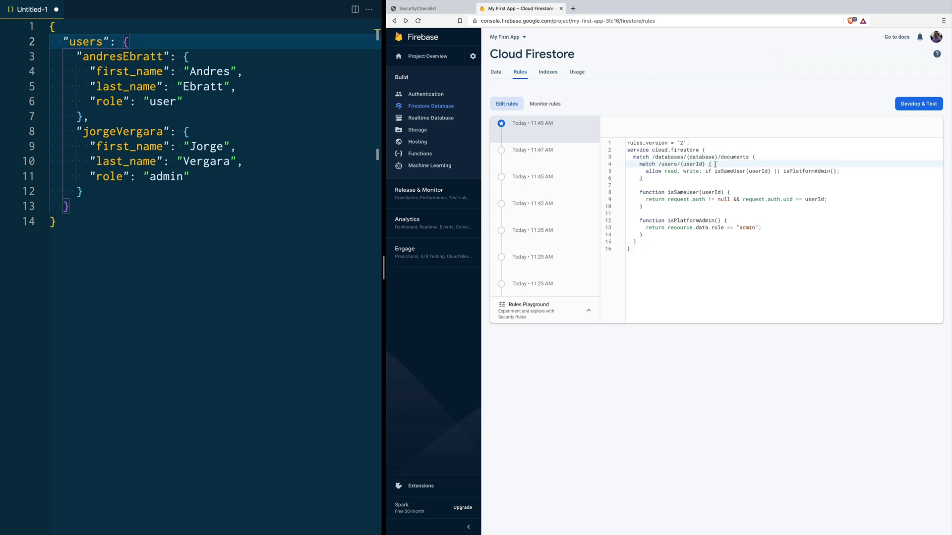
double_click(676, 193)
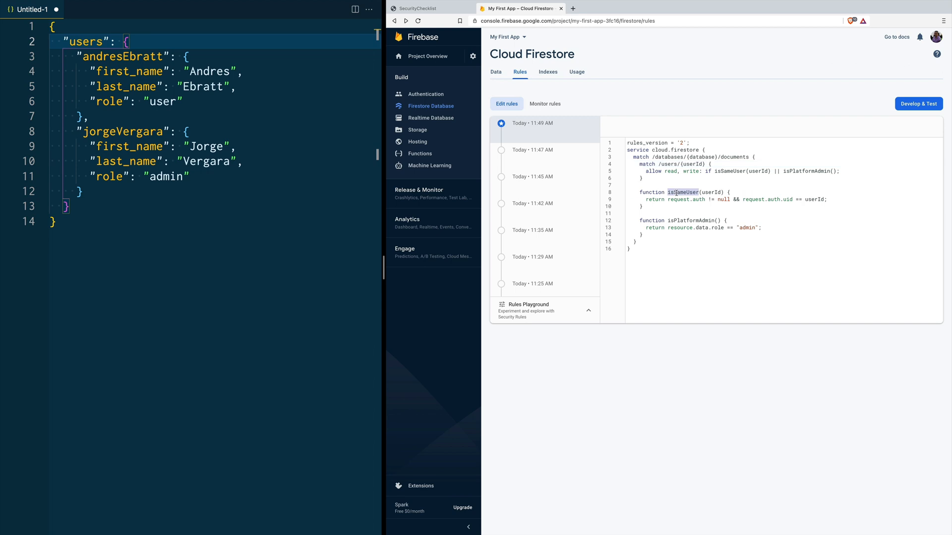
double_click(691, 220)
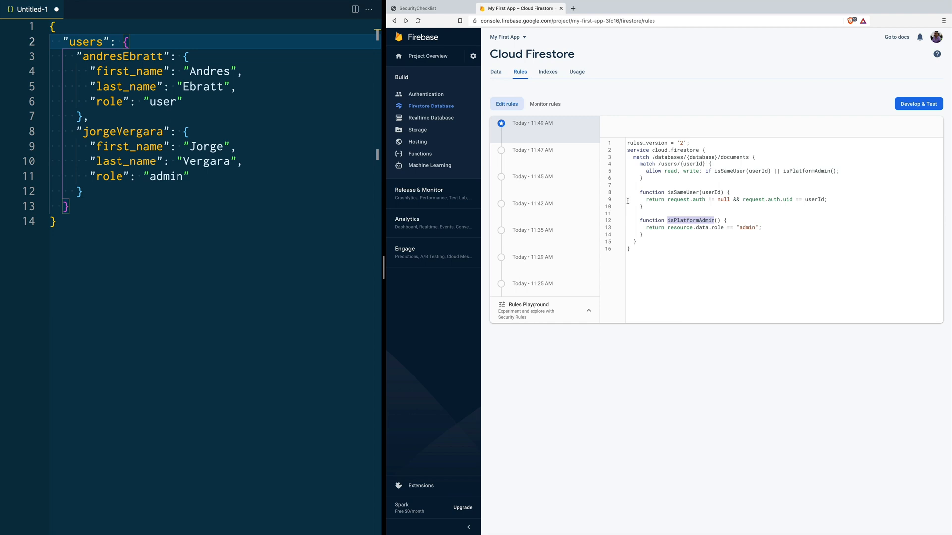
double_click(685, 192)
double_click(709, 193)
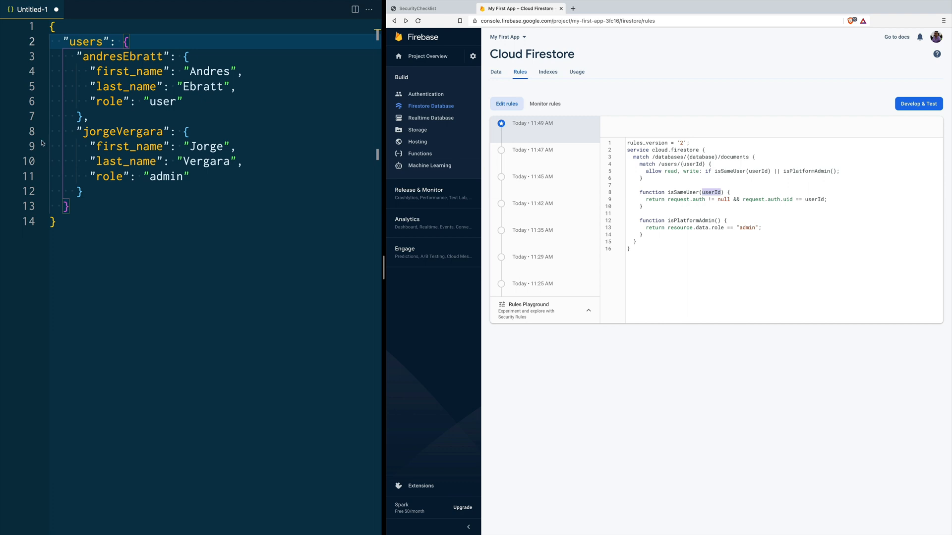
double_click(114, 98)
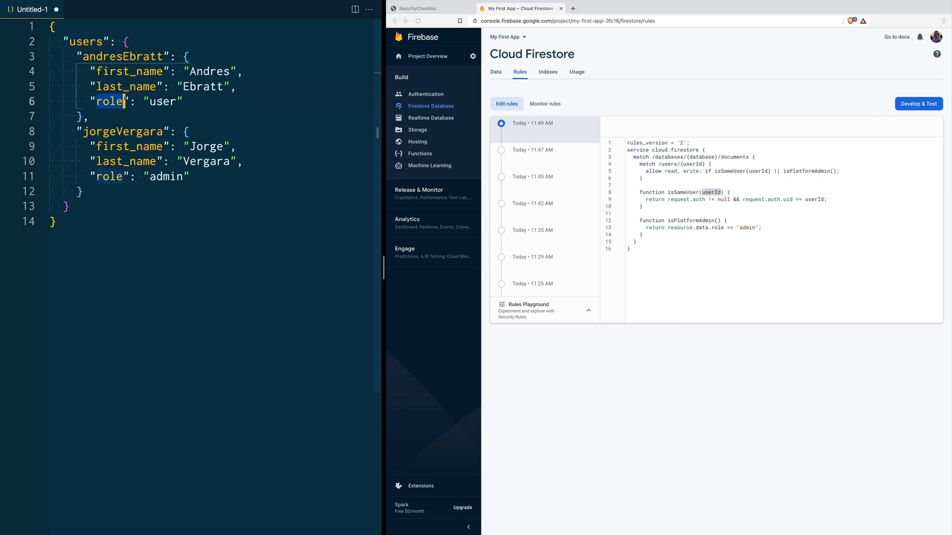
double_click(163, 102)
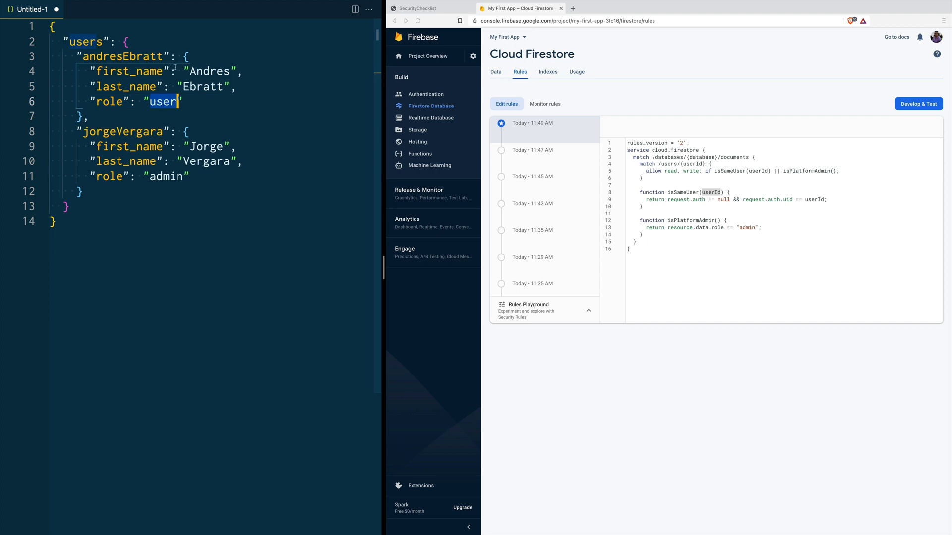
Step: Replace the rules below the version line with the ruleset splitting read, create, delete and update
left_click(646, 206)
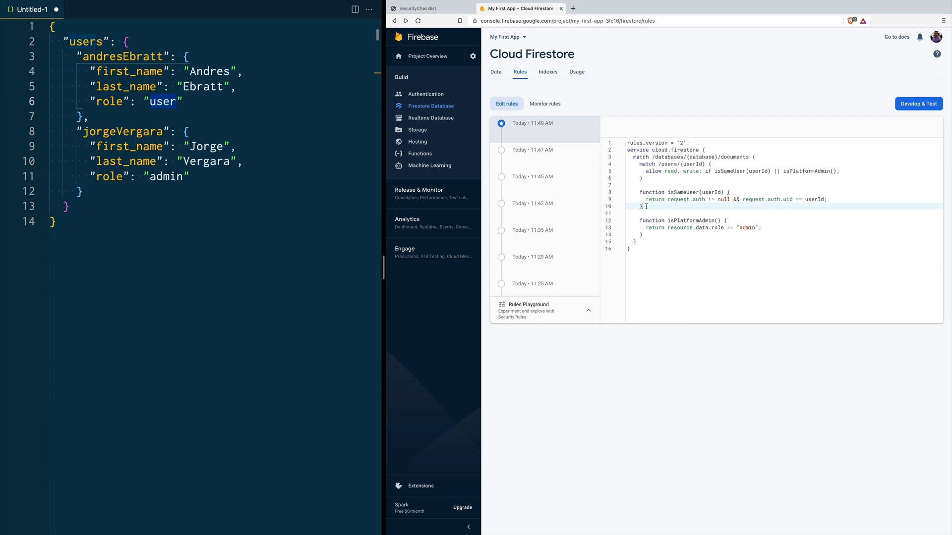
left_click(649, 243)
left_click_drag(642, 249, 622, 153)
key("ctrl+v")
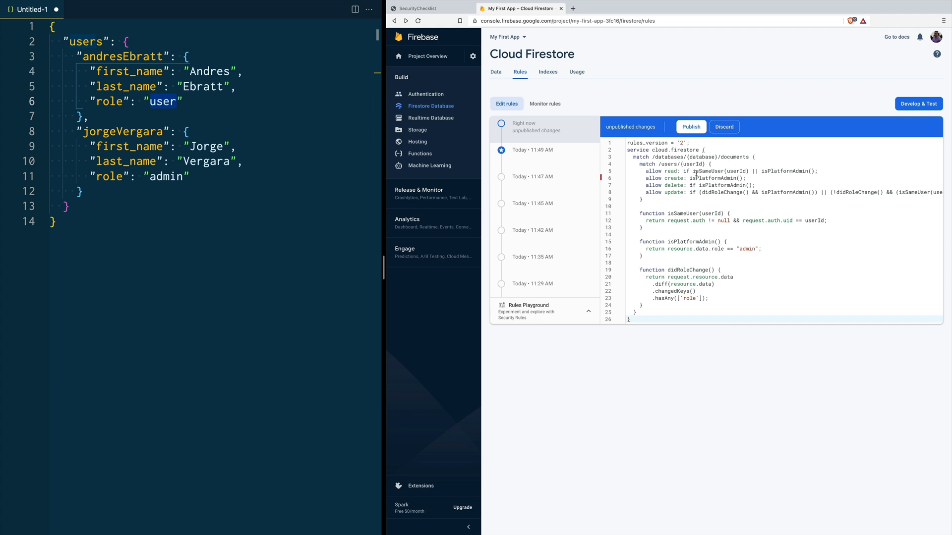
triple_click(661, 172)
double_click(670, 172)
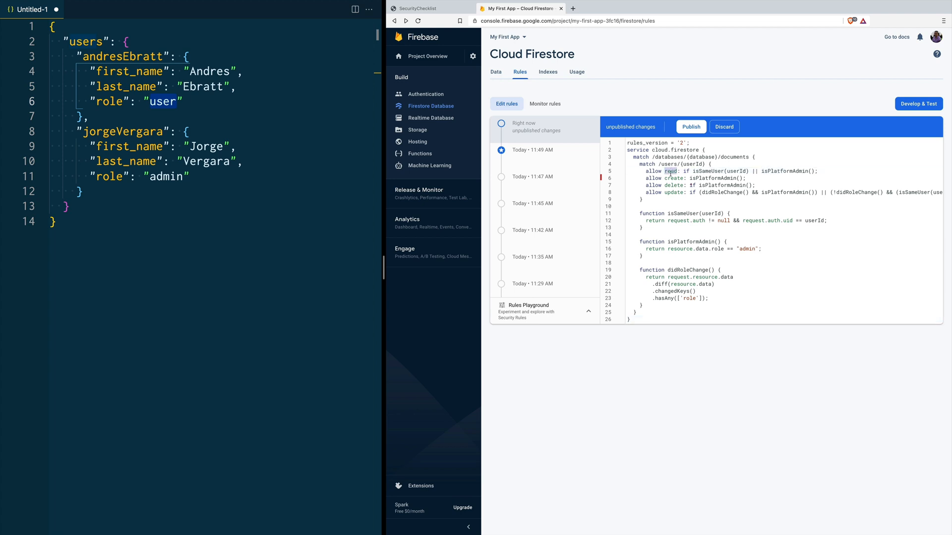
left_click(708, 171)
double_click(708, 171)
left_click(781, 171)
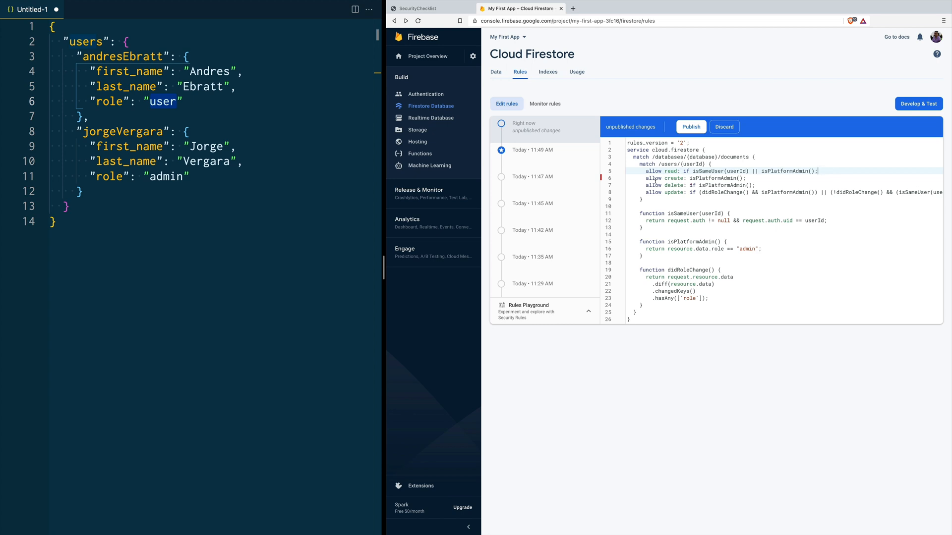
double_click(706, 178)
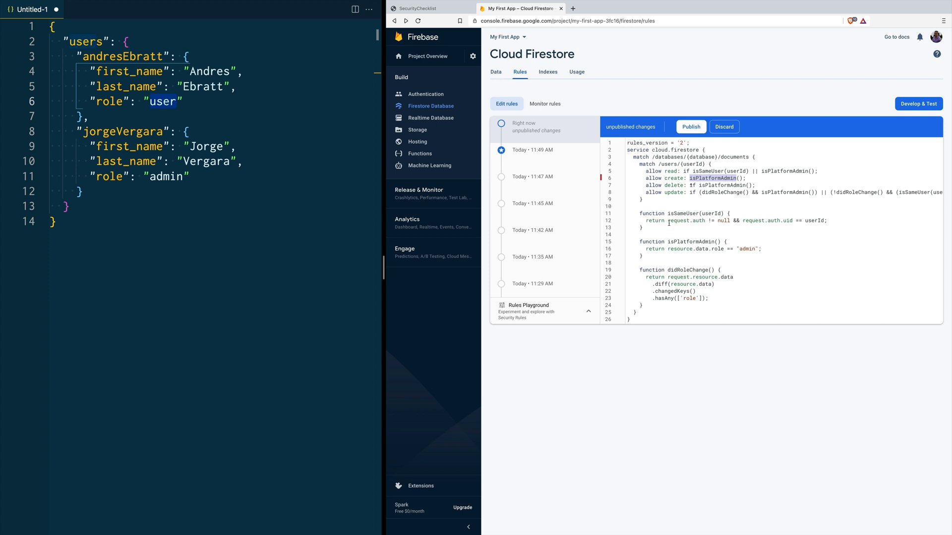
left_click_drag(669, 214, 730, 214)
left_click_drag(647, 222, 827, 222)
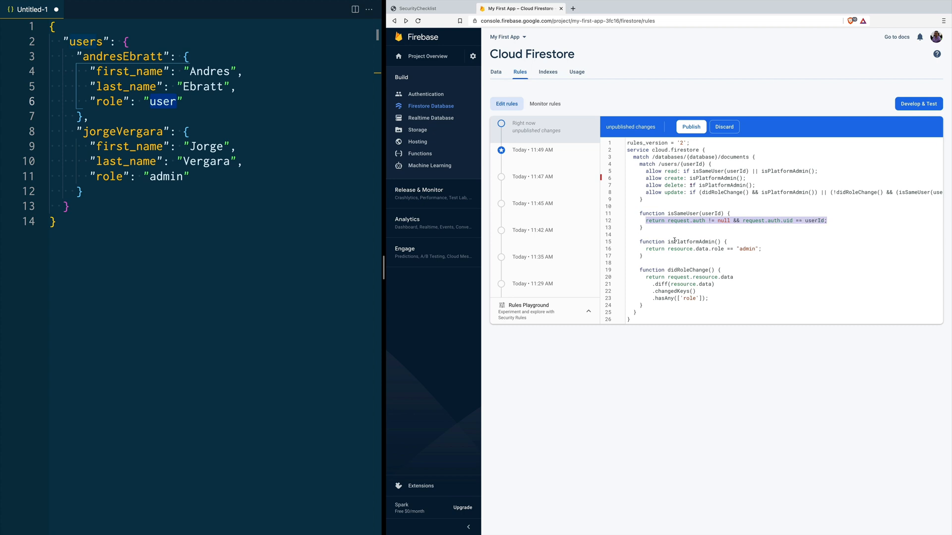
left_click_drag(674, 241, 723, 242)
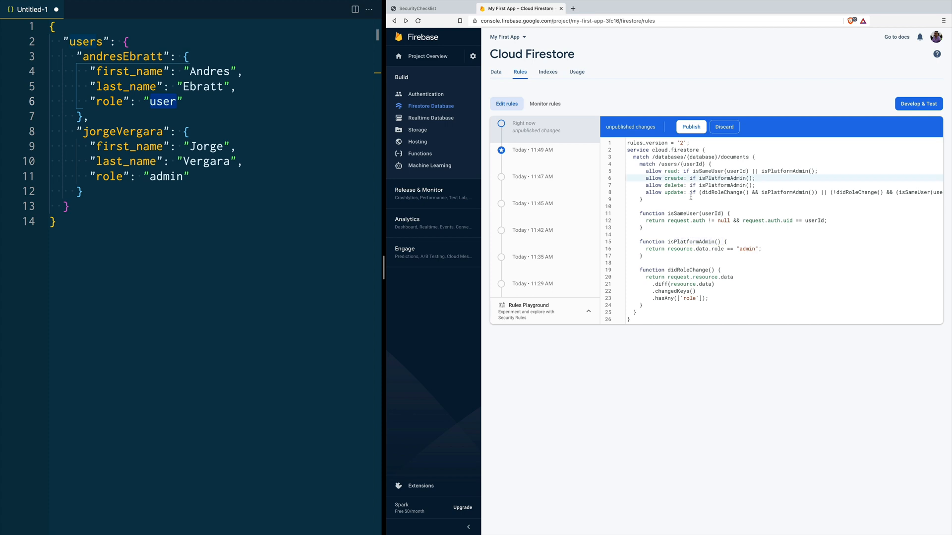
left_click_drag(699, 185, 752, 185)
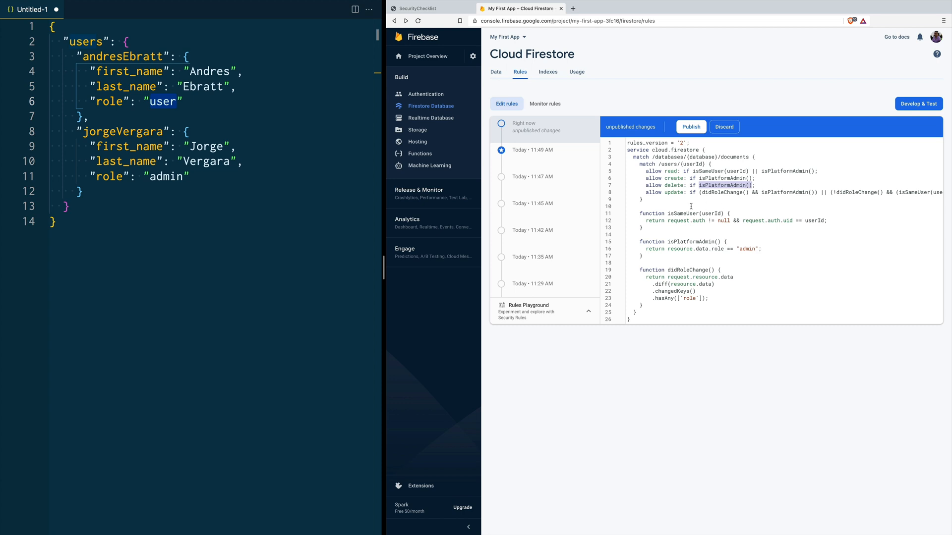
scroll(699, 200, "right", 3)
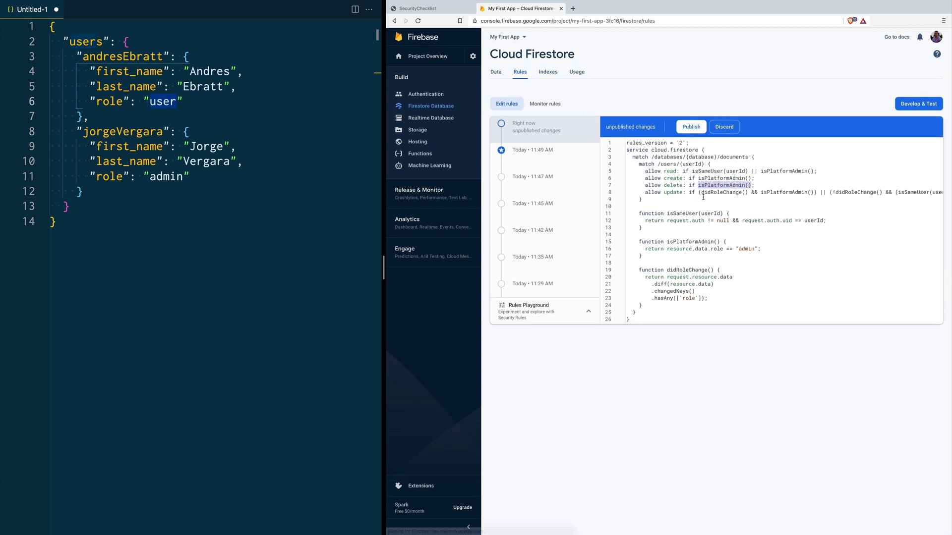
left_click(729, 192)
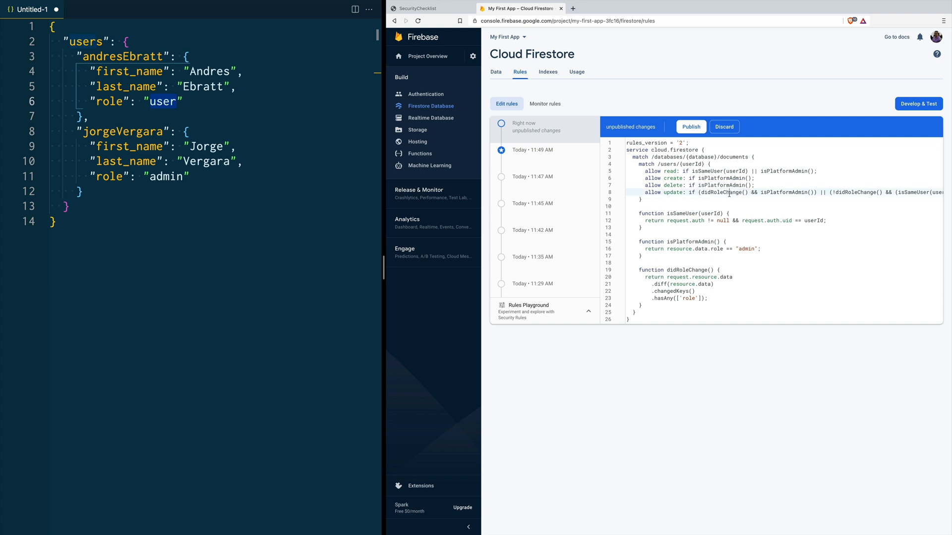
double_click(727, 192)
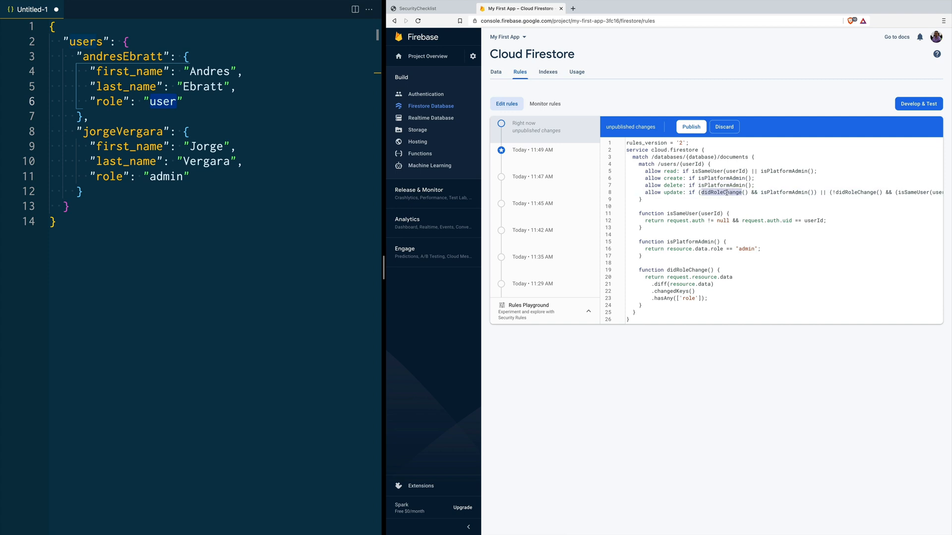
double_click(777, 192)
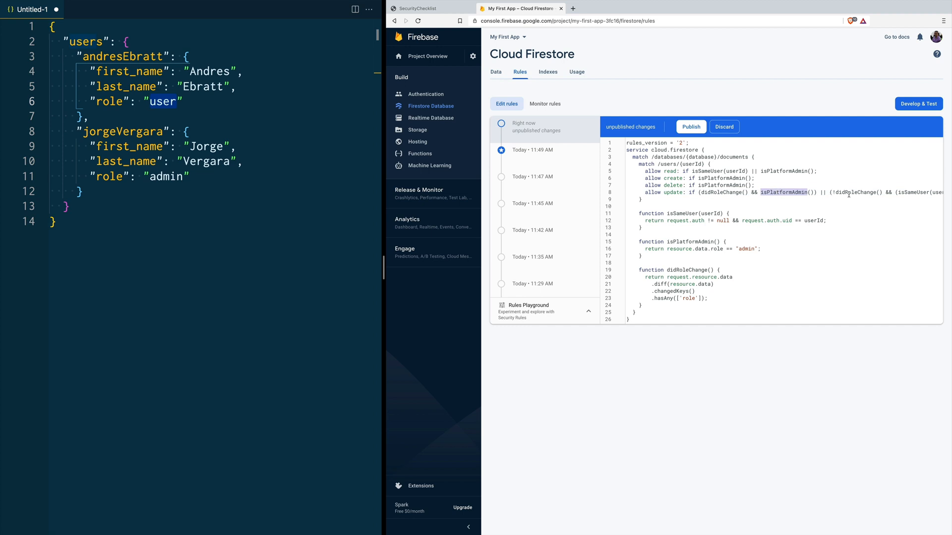
left_click(831, 197)
key("Up")
key("End")
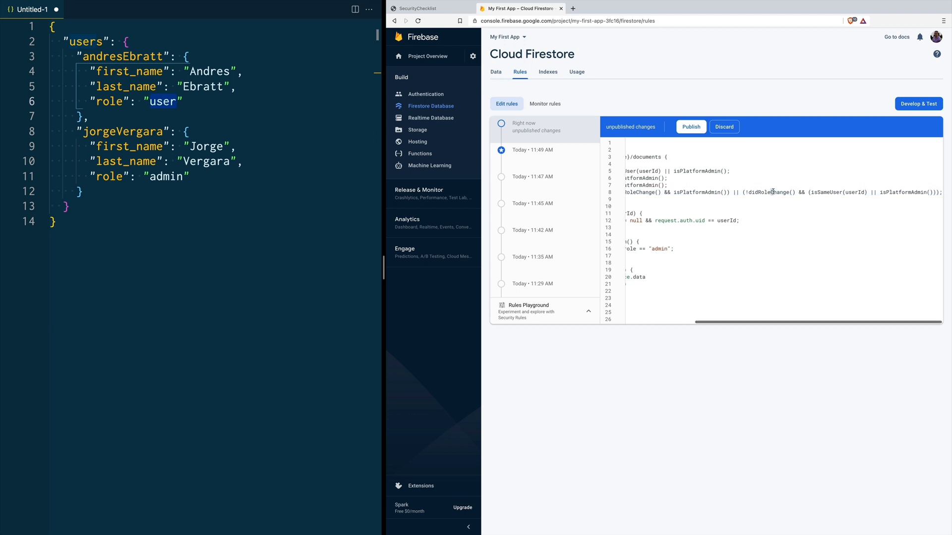
scroll(772, 192, "left", 2)
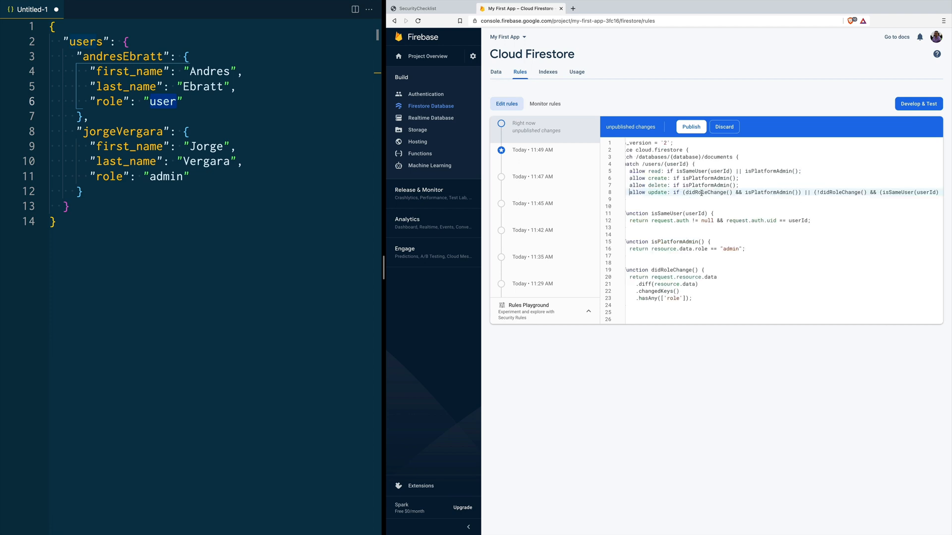
key("Down")
key("Down")
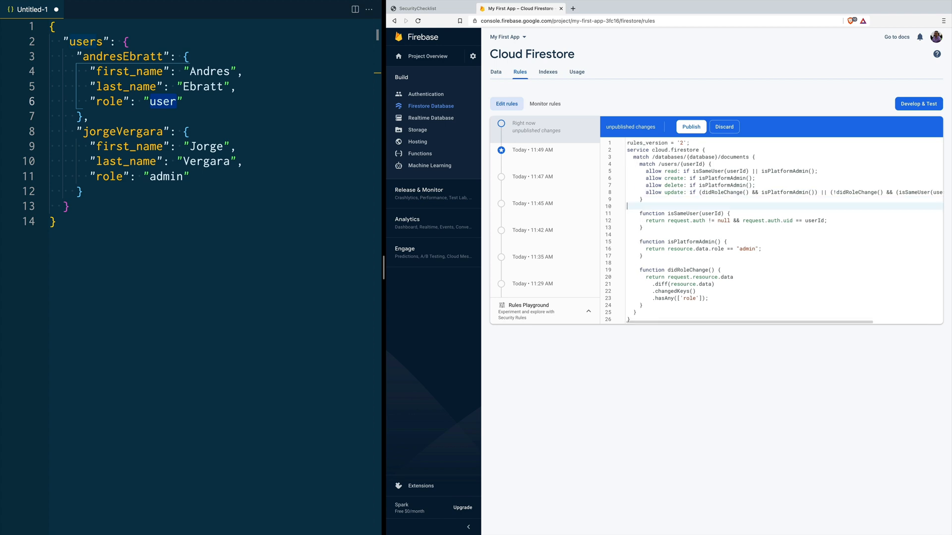
left_click(724, 271)
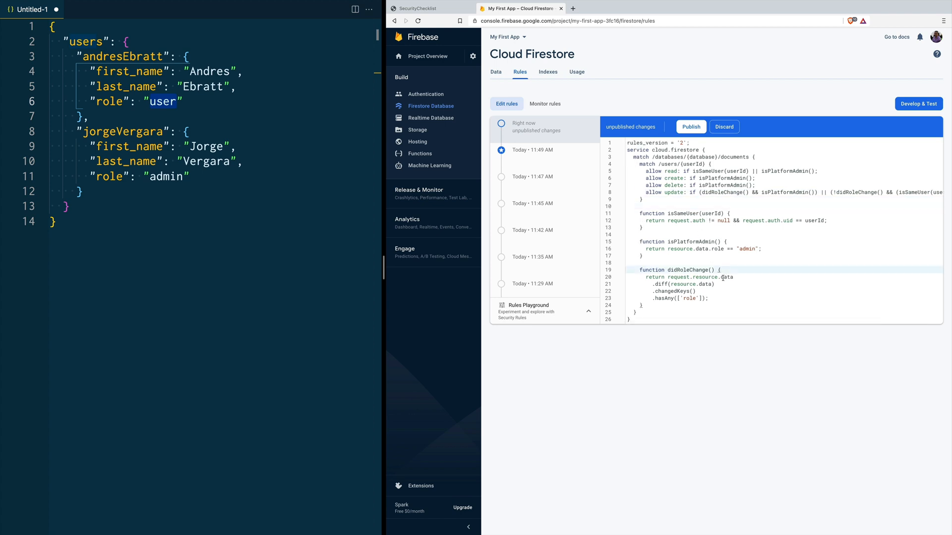
double_click(678, 278)
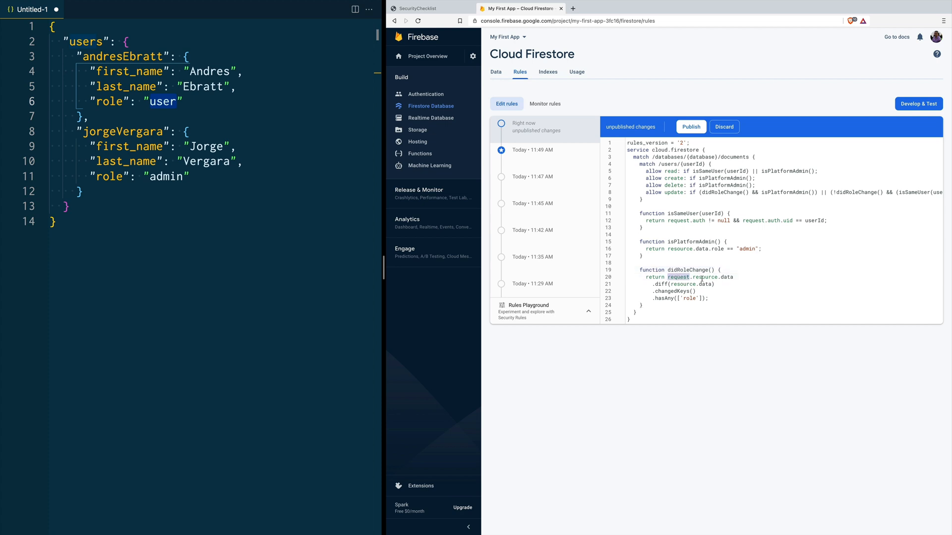
double_click(704, 278)
double_click(660, 284)
left_click_drag(667, 277, 733, 277)
left_click_drag(670, 284, 710, 284)
double_click(666, 292)
double_click(688, 298)
left_click(650, 306)
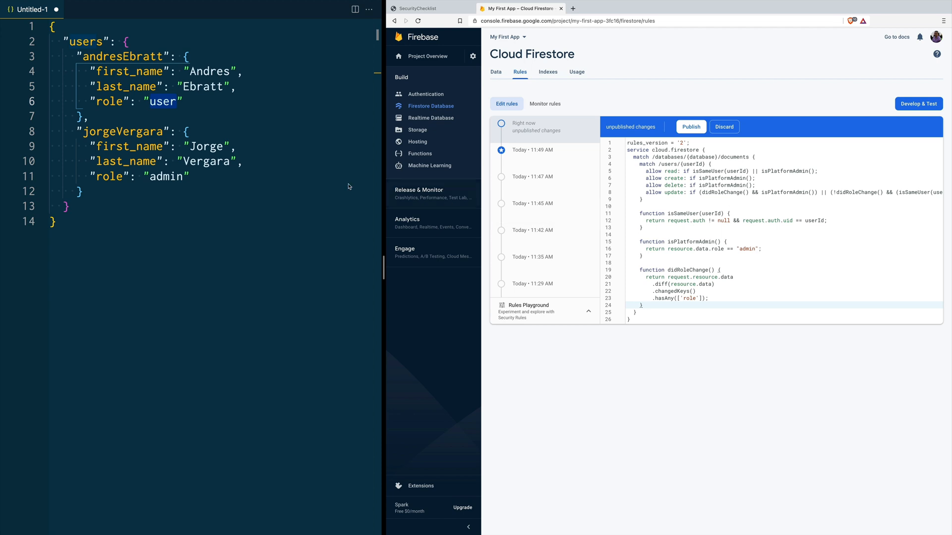
double_click(137, 72)
double_click(129, 86)
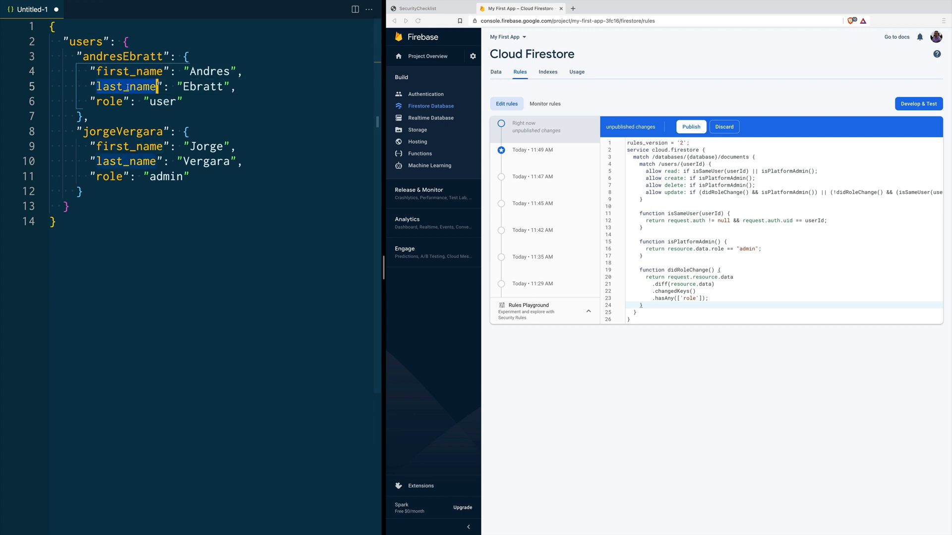
Step: Switch to the Storage rules, which allow read, write if true on all paths
double_click(109, 102)
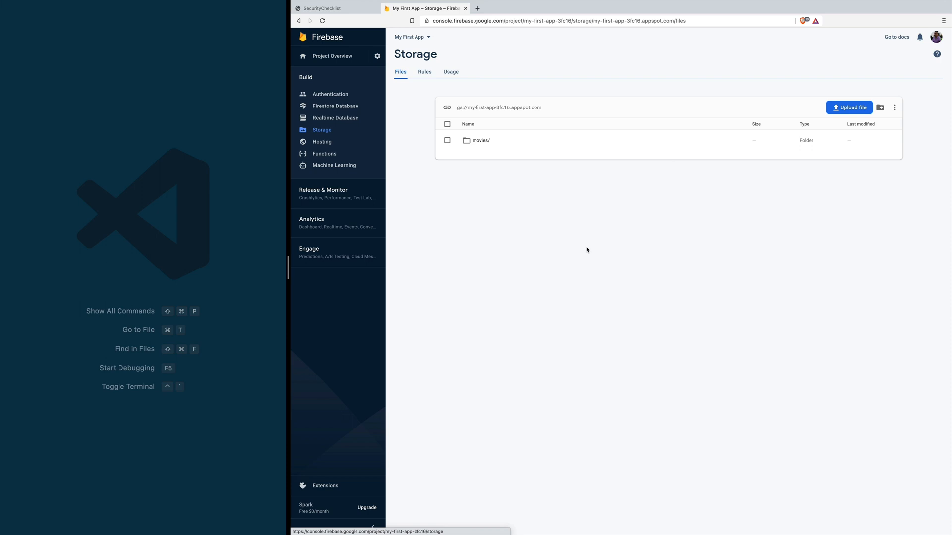
left_click(425, 72)
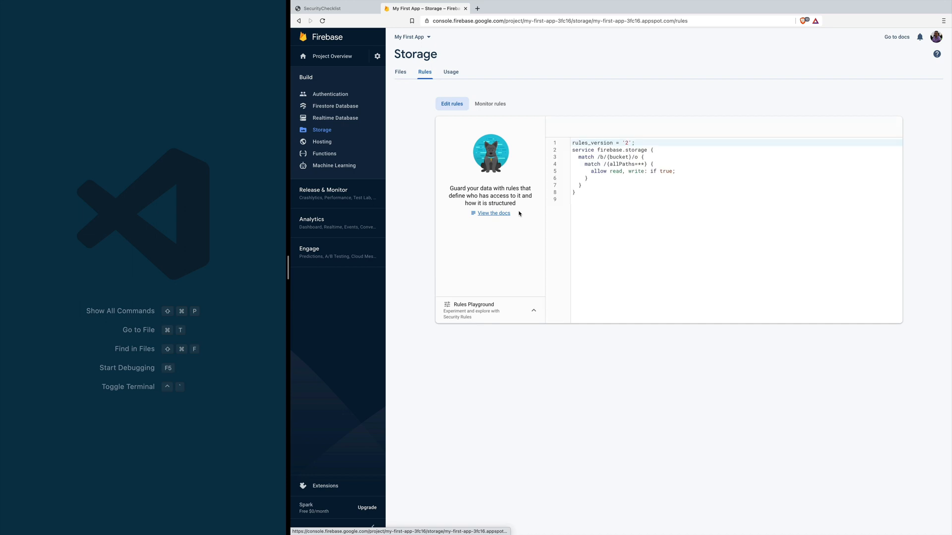
Step: Replace the Storage rules with a version requiring request.auth != null and publish it
left_click_drag(586, 195, 563, 147)
key("super+a")
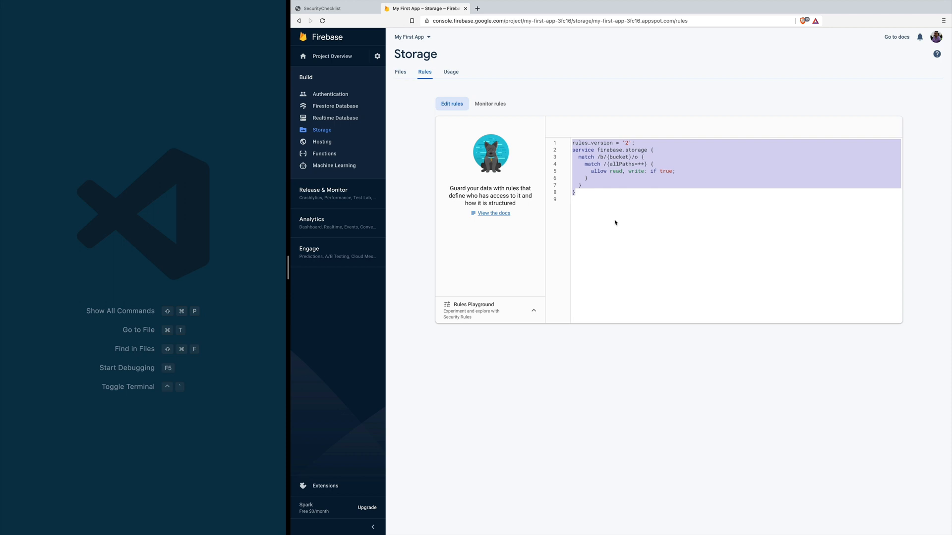
left_click(636, 198)
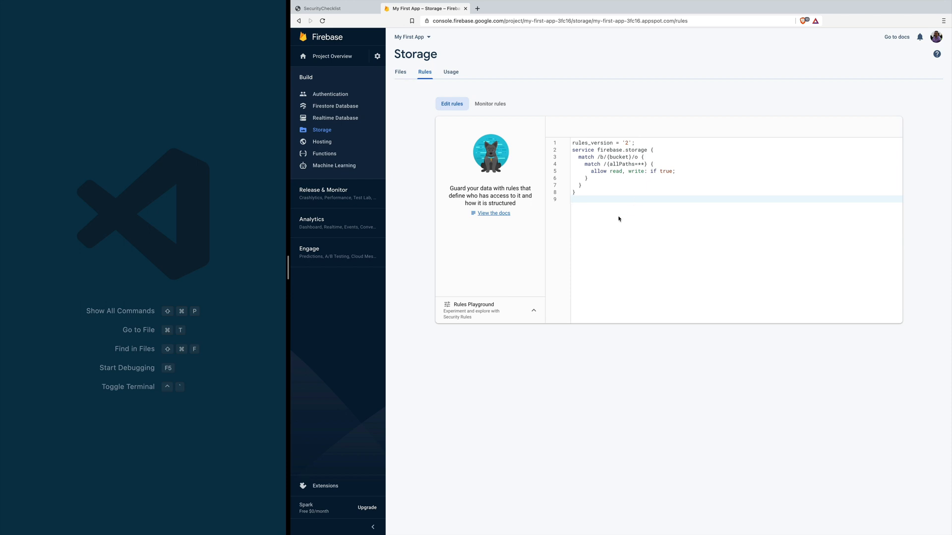
left_click_drag(589, 193, 567, 154)
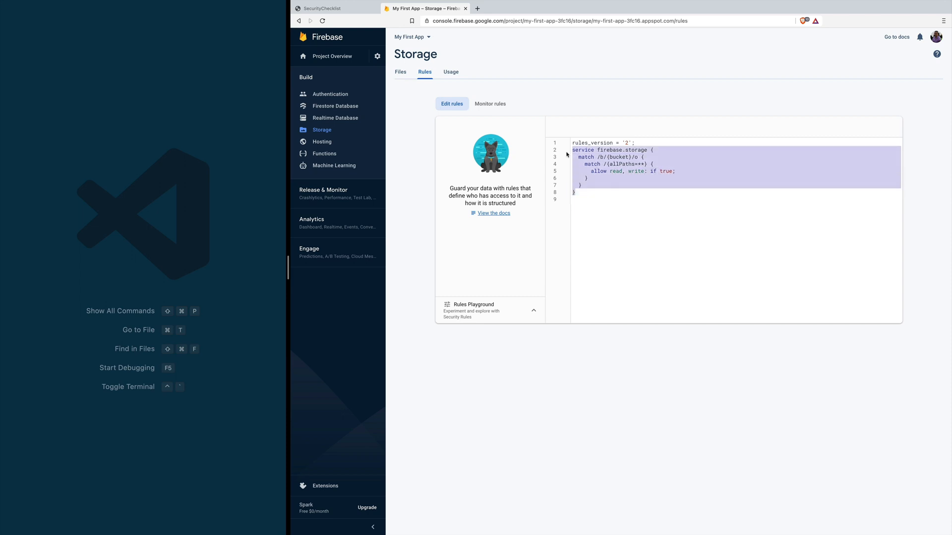
type("service firebase.storage {   match /b/{bucket}/o {     match /{allPaths=**} {       allow read, write: if request.auth != null;     }   } }")
left_click(636, 126)
Step: Review the allPaths match and the read, write permission gated on request.auth
left_click_drag(609, 164, 643, 164)
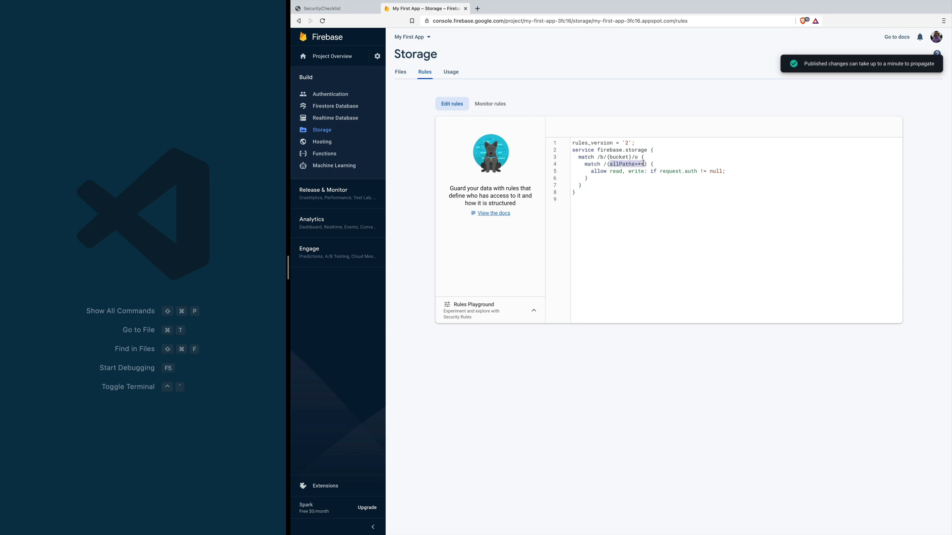
double_click(614, 171)
double_click(638, 171)
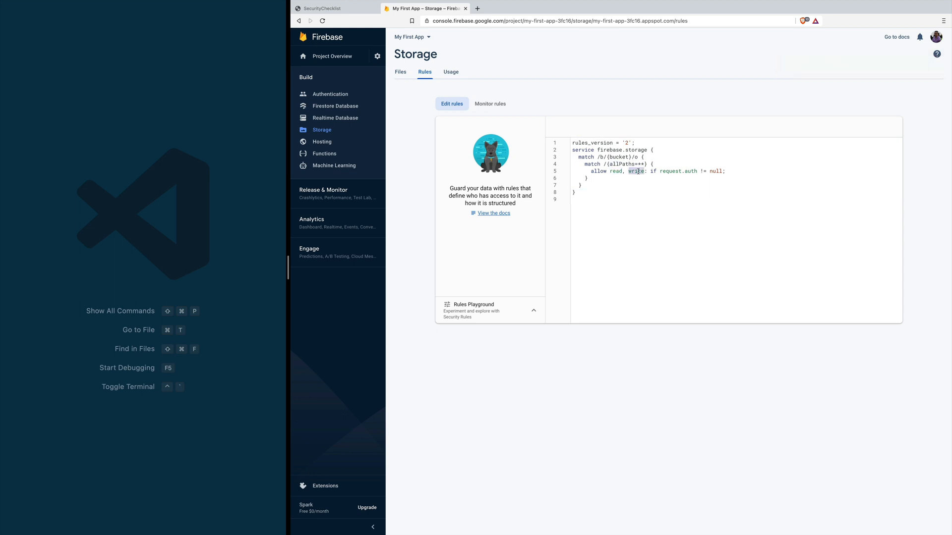
left_click_drag(660, 171, 697, 172)
Step: Replace the {allPaths=**} wildcard on line 4 with user/{userId}
left_click_drag(584, 164, 656, 168)
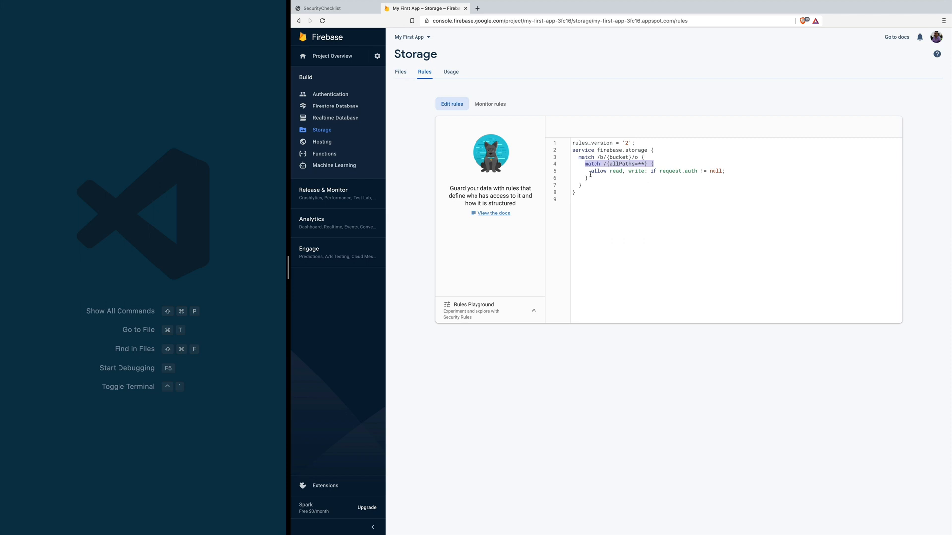
left_click(605, 164)
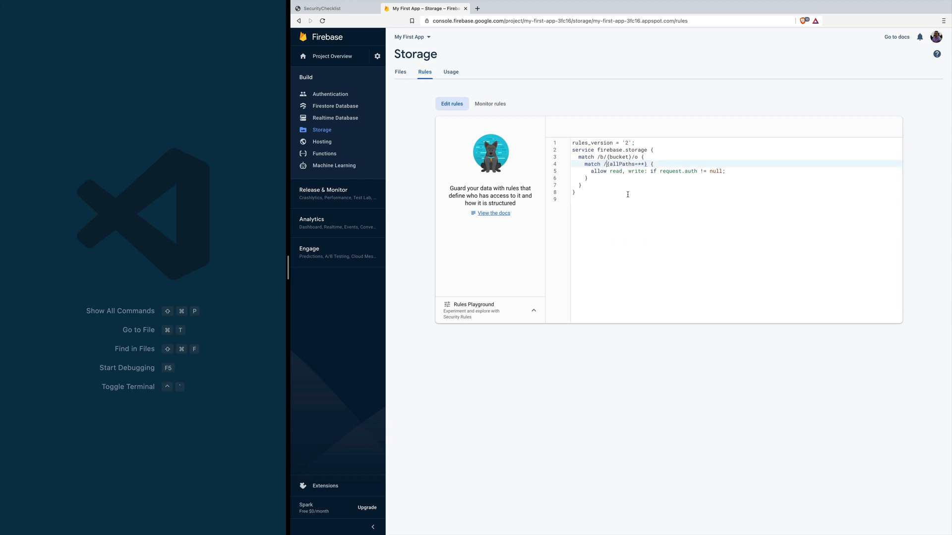
left_click_drag(606, 164, 646, 164)
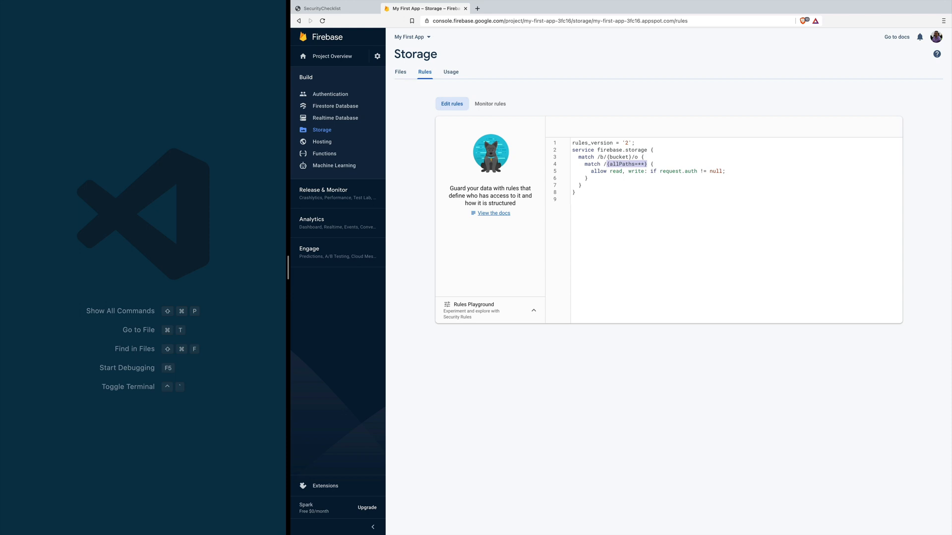
type("u")
type("ser/")
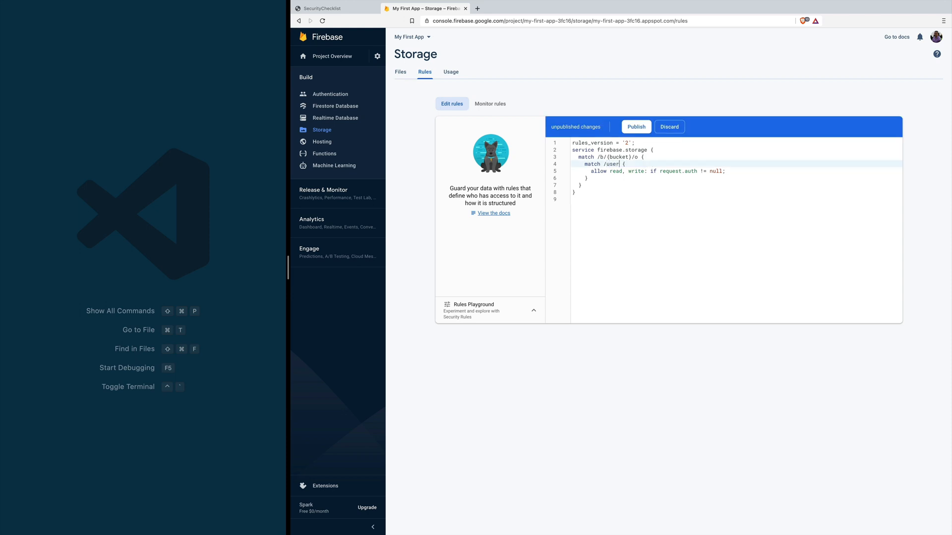
type("{}")
type("userId")
double_click(618, 164)
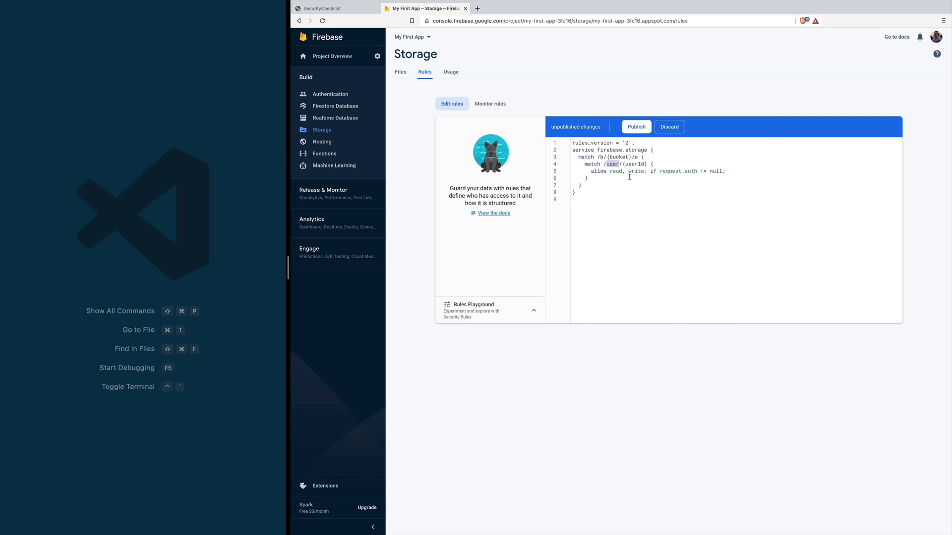
left_click_drag(623, 165, 648, 166)
double_click(634, 164)
left_click_drag(590, 171, 743, 170)
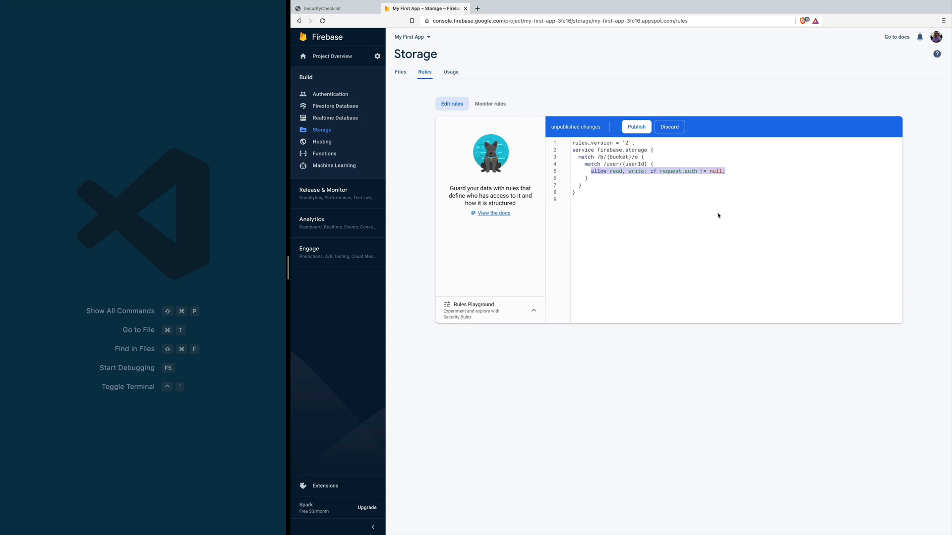
Step: Append /{allPaths=**} after {userId} so the match covers the whole user folder
left_click_drag(648, 164, 623, 165)
left_click(647, 163)
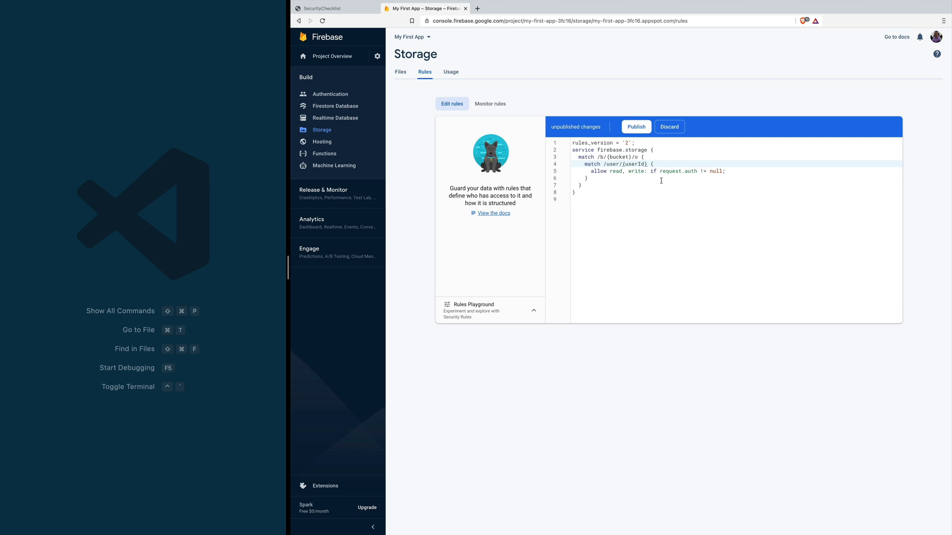
type("/{allPaths=**")
double_click(611, 165)
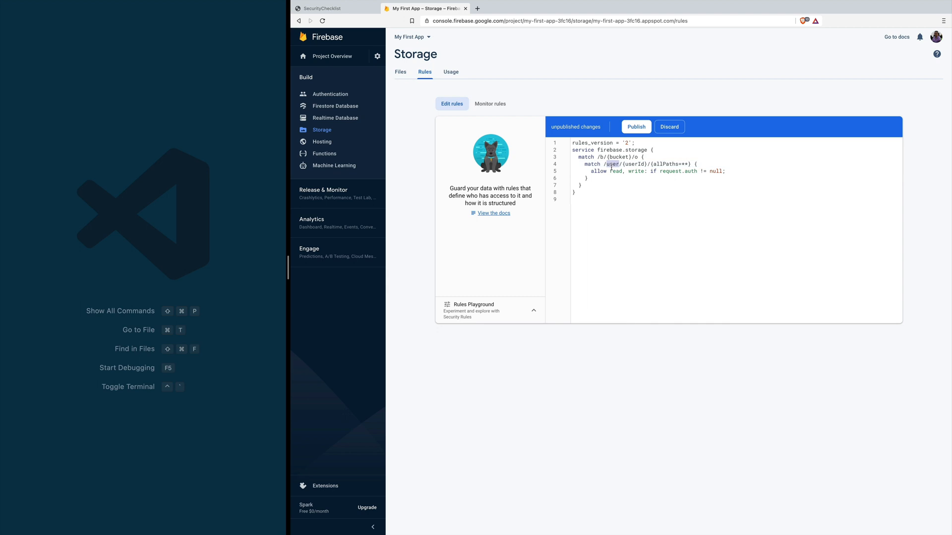
double_click(633, 165)
left_click_drag(651, 165, 690, 164)
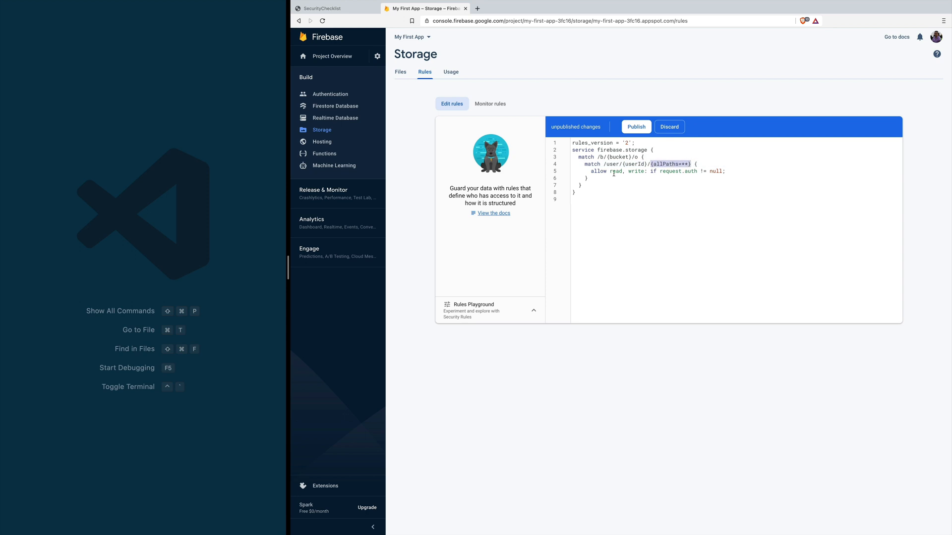
left_click_drag(590, 171, 729, 171)
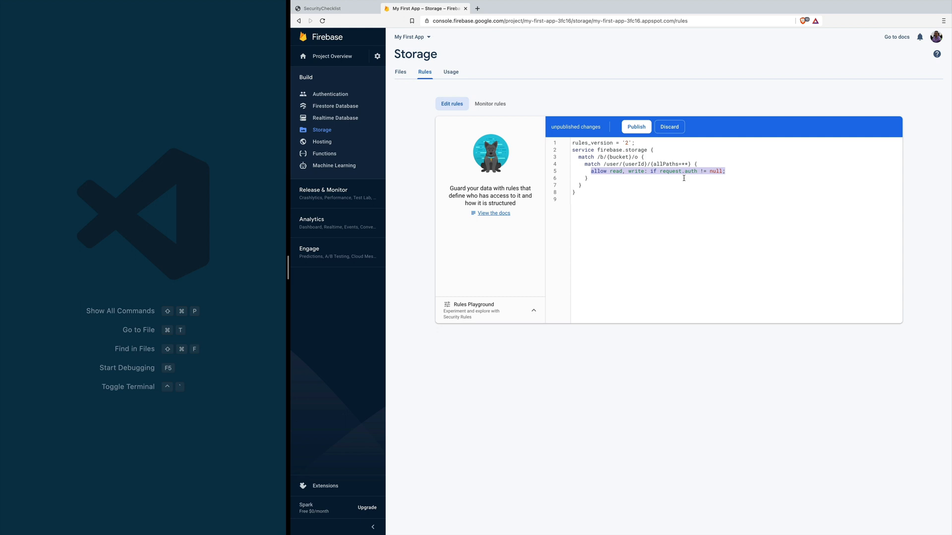
left_click(743, 172)
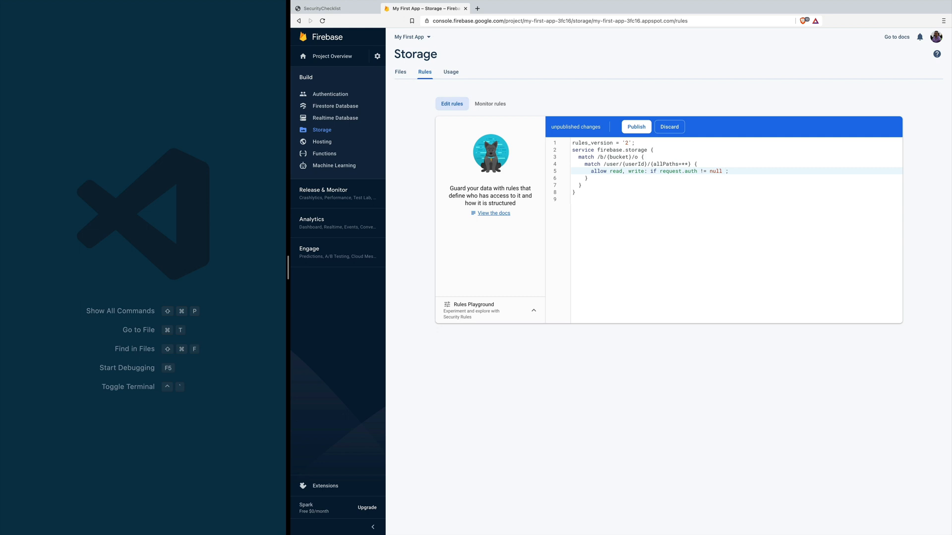
Step: Add && request.resource.size < 1024 * 1024 to the line 5 condition
type("&& request.resource.size < 1024 * 1024")
type(";")
double_click(792, 172)
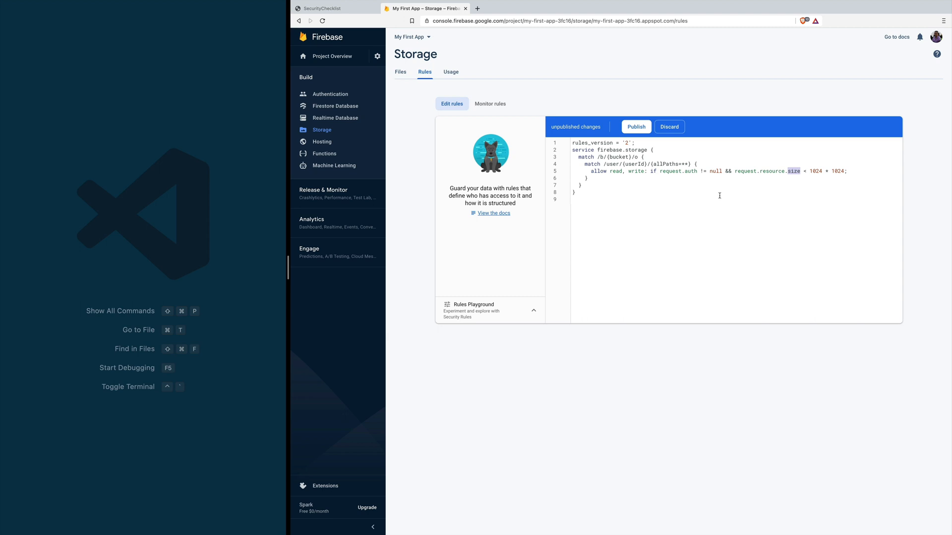
double_click(817, 172)
double_click(838, 172)
double_click(629, 163)
Step: Add && request.auth.uid == userId so only the folder owner gets access
left_click(842, 170)
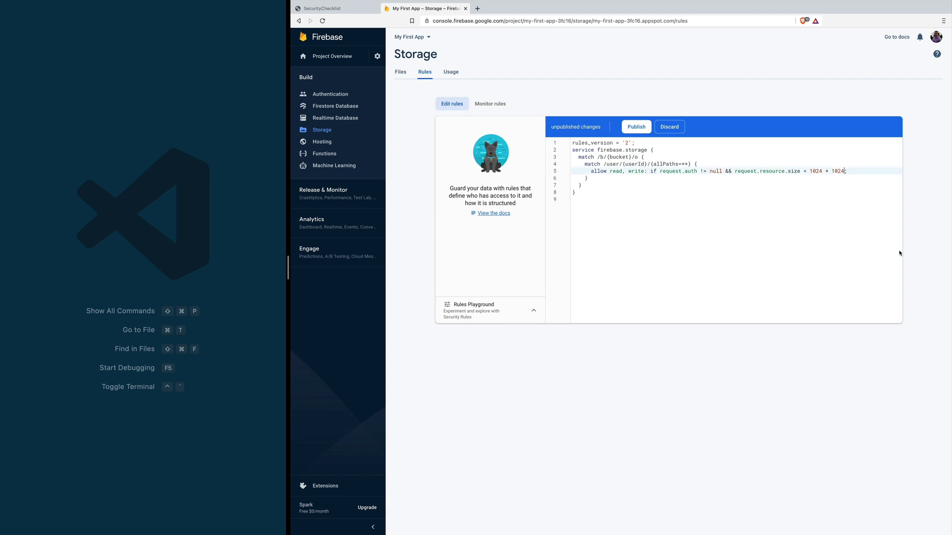
type("&& if request.auth.uid == userId")
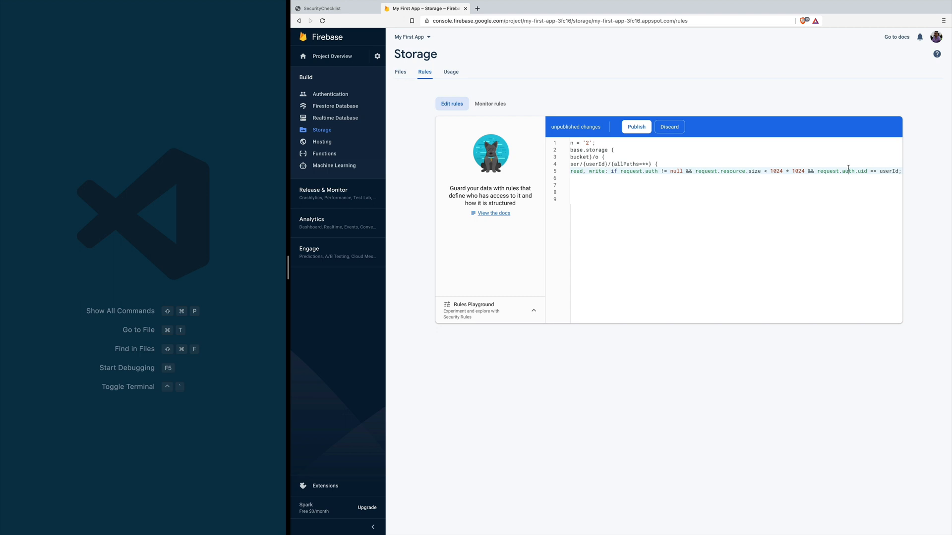
double_click(593, 166)
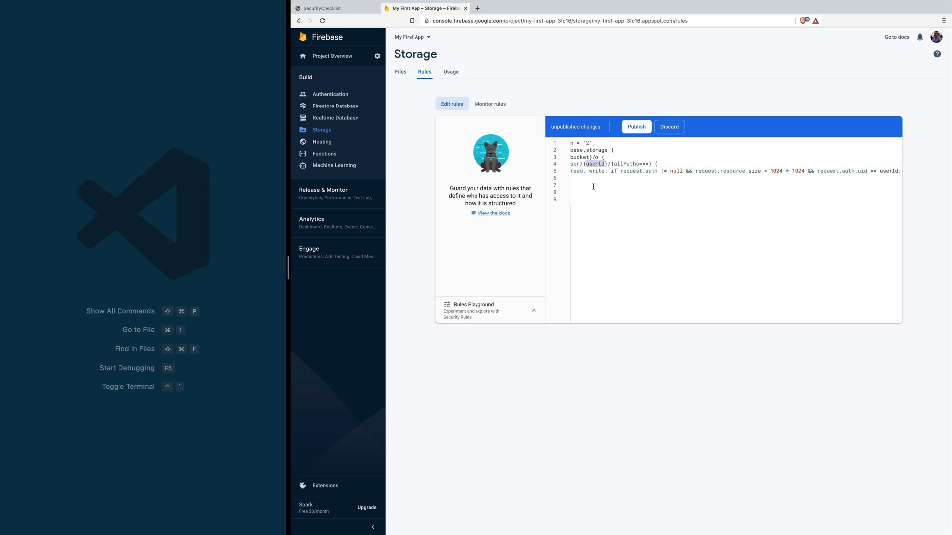
left_click(613, 172)
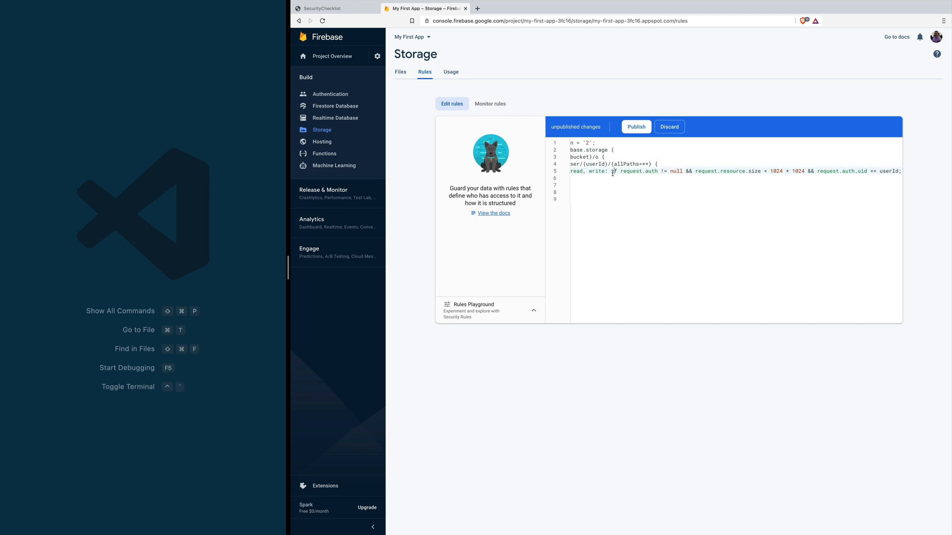
left_click(608, 192)
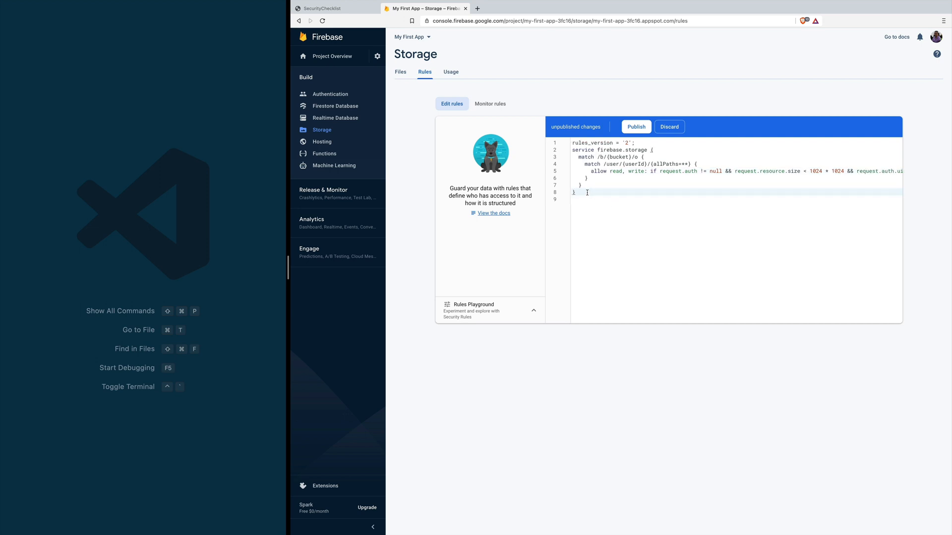
Step: Replace the Storage rules with restrictFileSize and isFolderOwner helpers on /users/{userId}/{allPaths=**}
left_click_drag(580, 192, 565, 150)
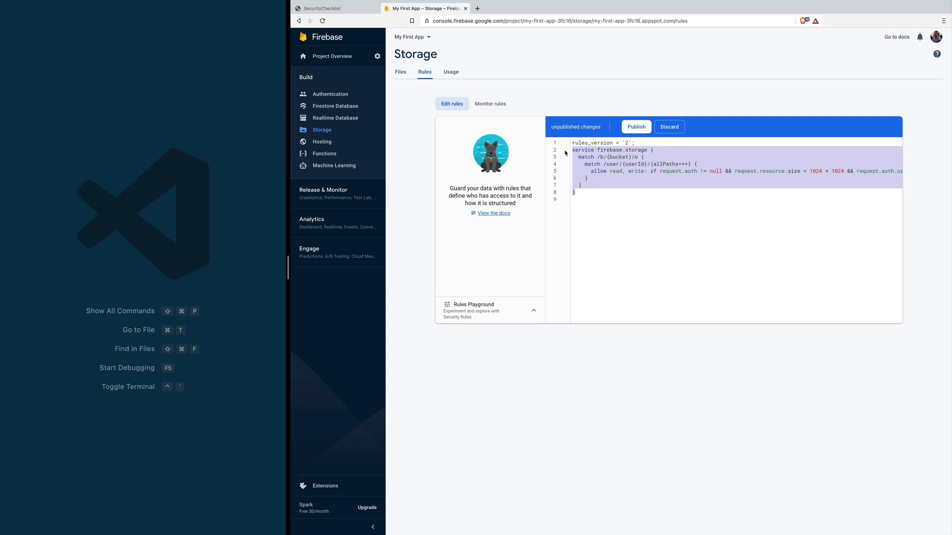
type("service firebase.storage {   match /b/{bucket}/o {     function restrictFileSize(sizeInMB) {       return request.resource.size < sizeInMB * 1024 * 1024;     }      function isFolderOwner(userId) {       return request.auth != null && if request.auth.uid == userId;     }      match /users/{userId}/{allPaths=**} {       allow read, write: if isFolderOwner(userId) && restrictFileSize(5);     }   } }")
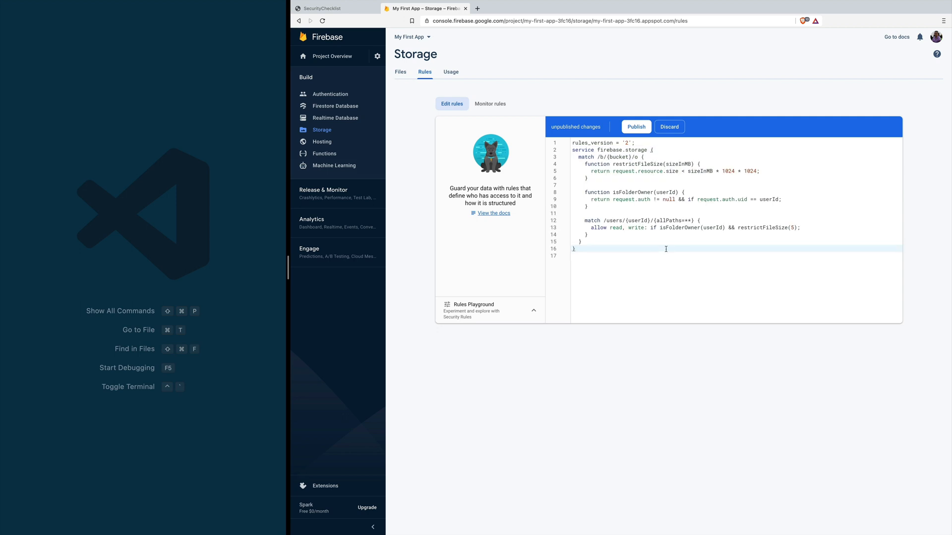
left_click_drag(603, 220, 697, 218)
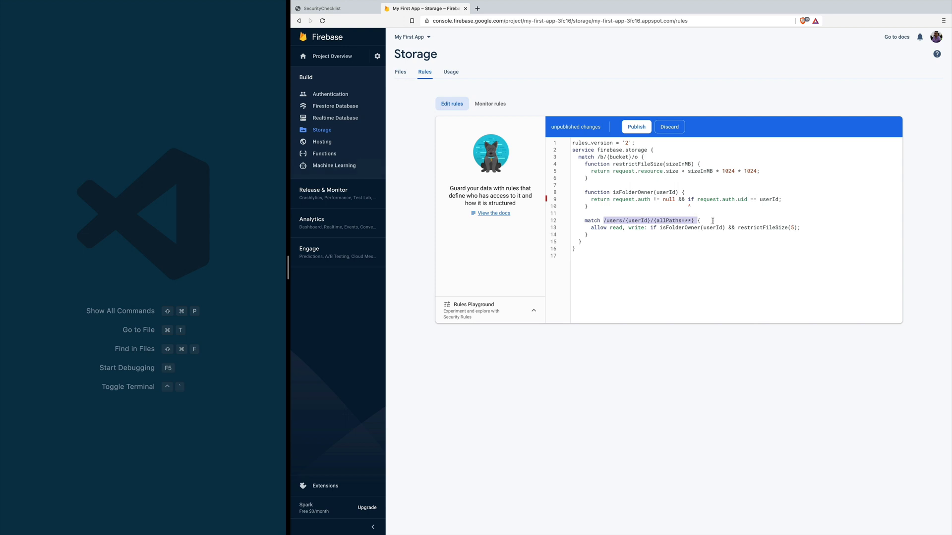
double_click(662, 228)
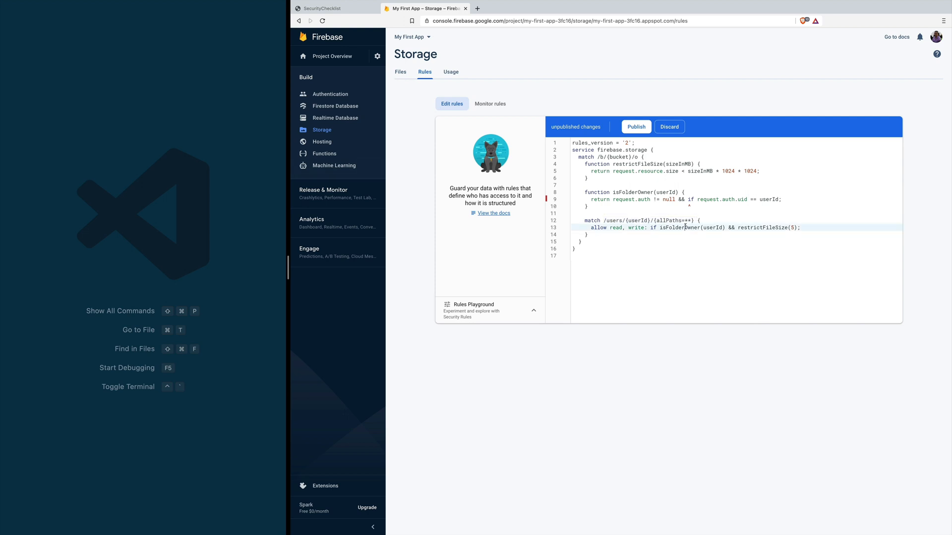
double_click(760, 228)
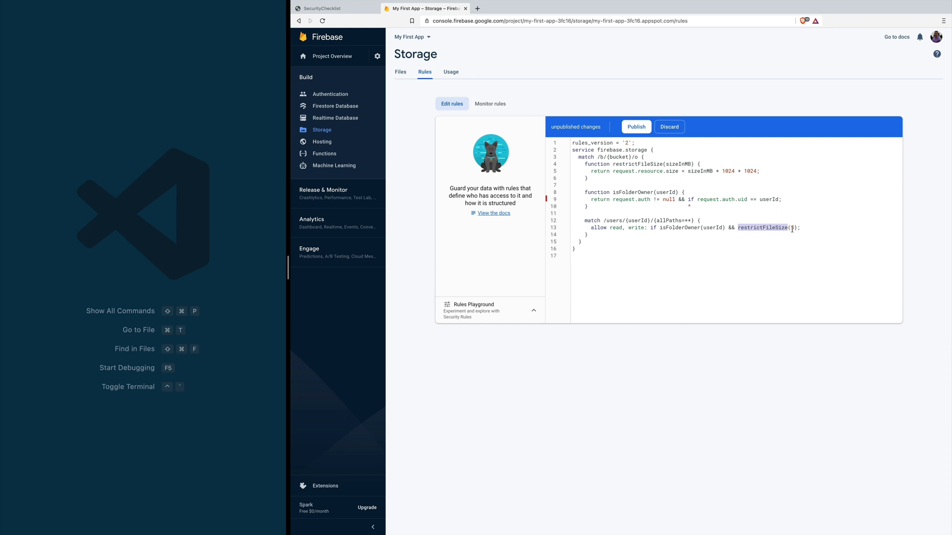
double_click(621, 192)
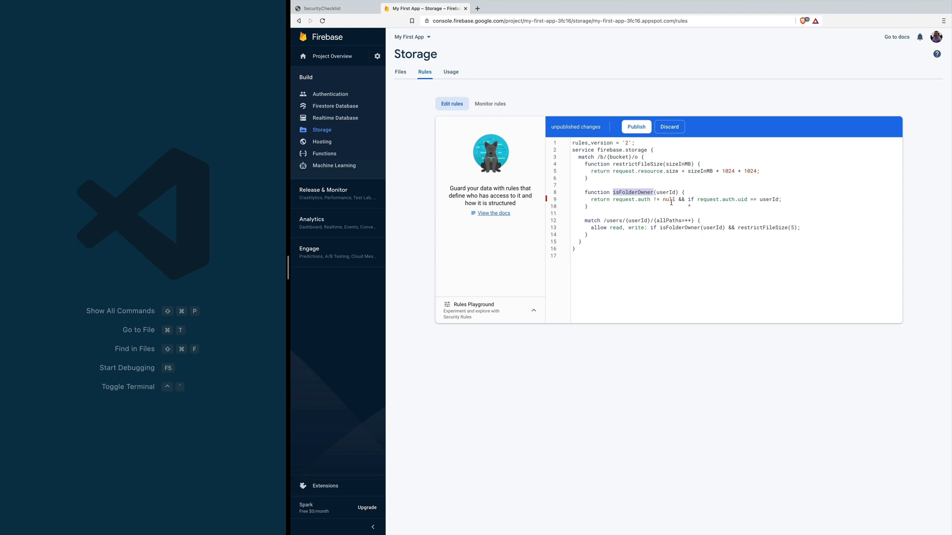
Step: Delete the stray if on line 9 and review the isFolderOwner and restrictFileSize(sizeInMB) definitions
double_click(691, 199)
key("BackSpace")
key("BackSpace")
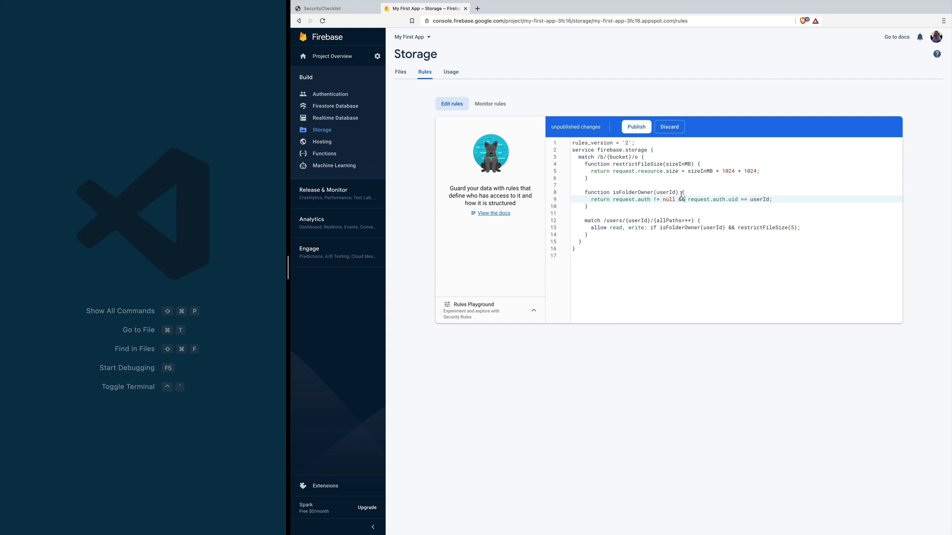
left_click_drag(599, 207, 581, 193)
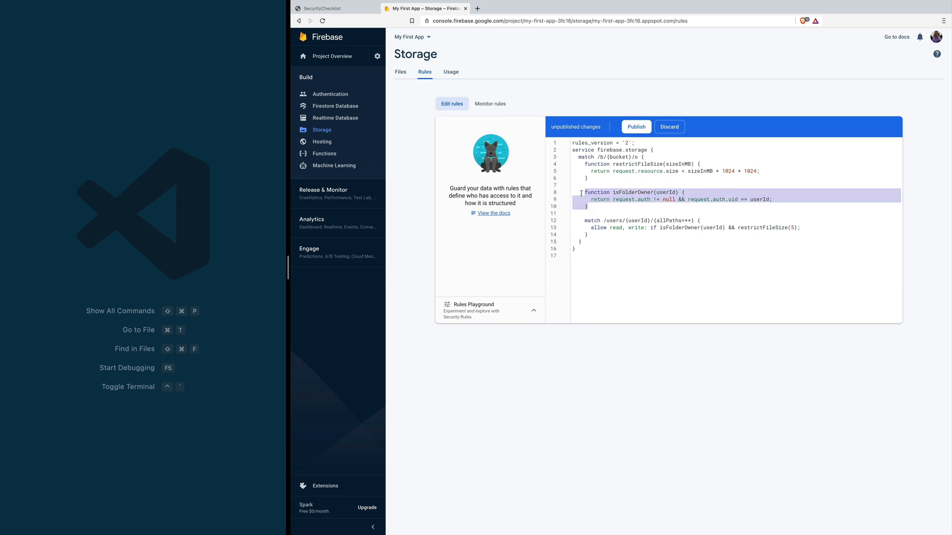
left_click(598, 165)
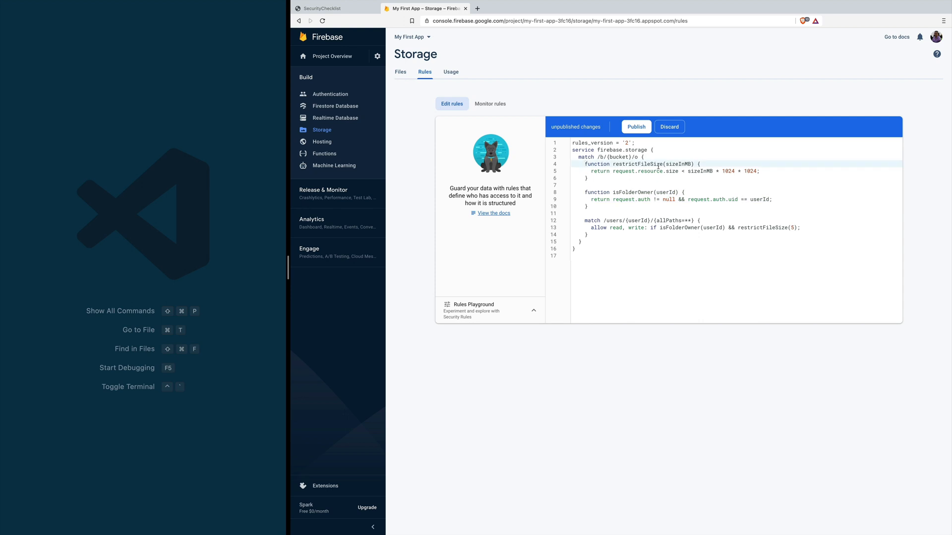
double_click(675, 164)
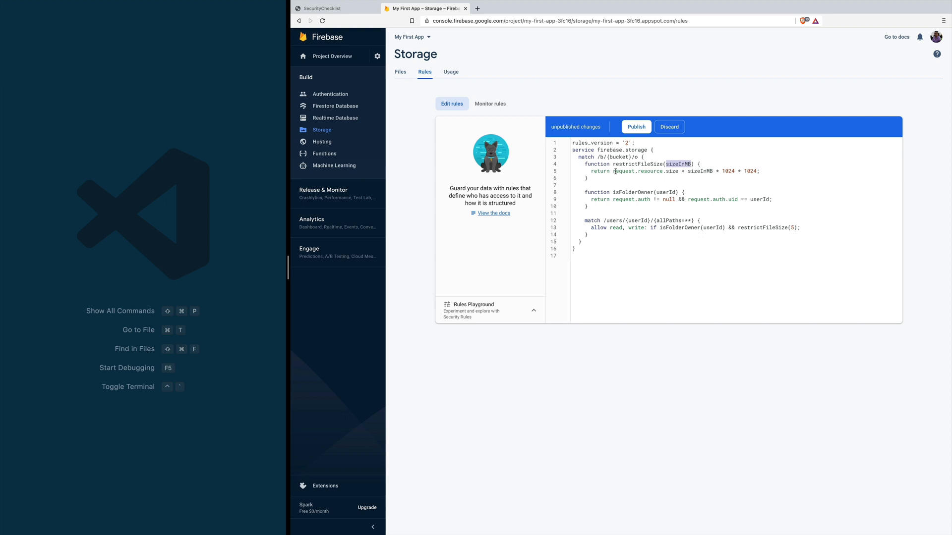
left_click_drag(613, 171, 681, 171)
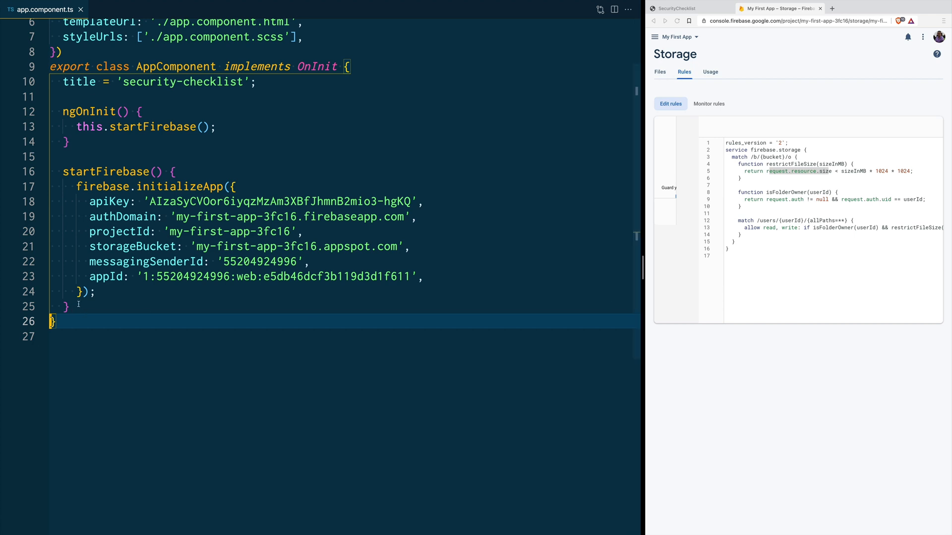
Step: Paste the getDownloadUrl() method into the app.component.ts class
key("Return")
key("Return")
key("Return")
left_click(161, 337)
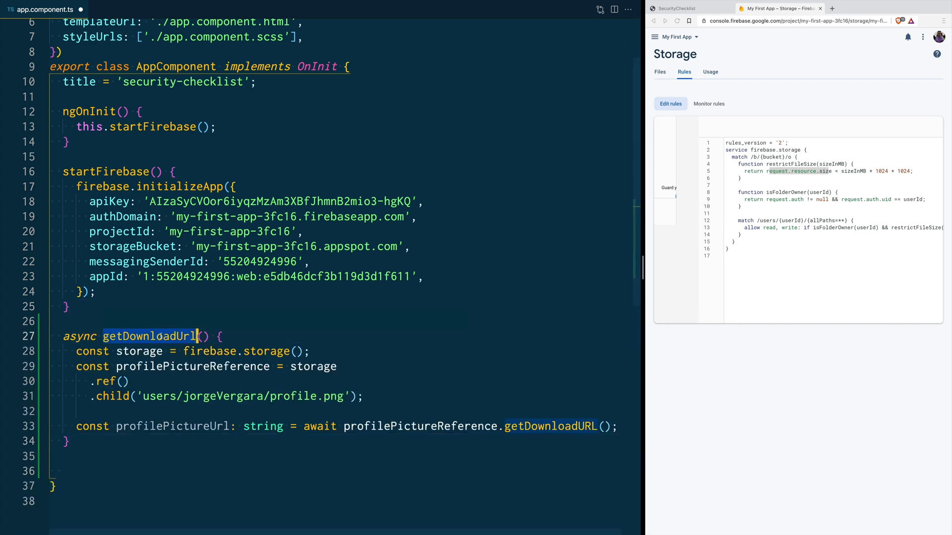
left_click(169, 351)
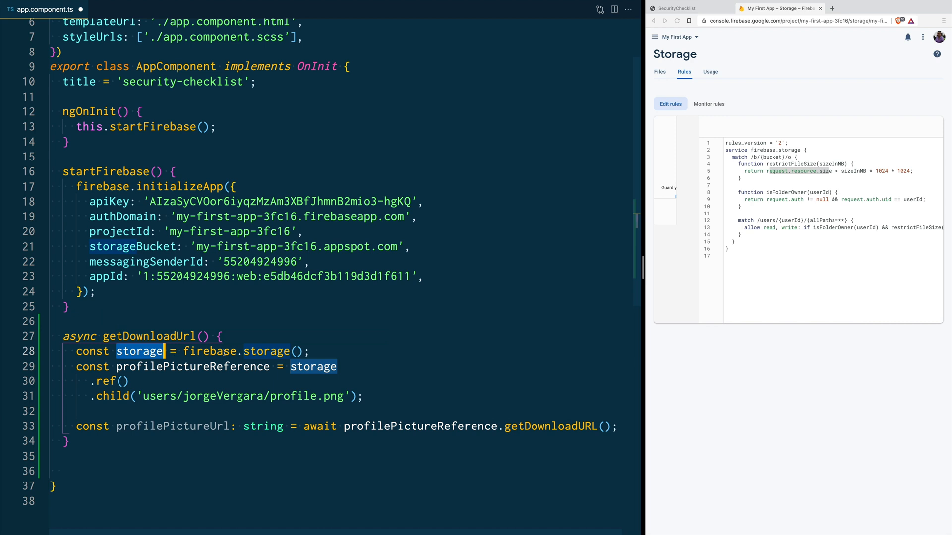
double_click(180, 367)
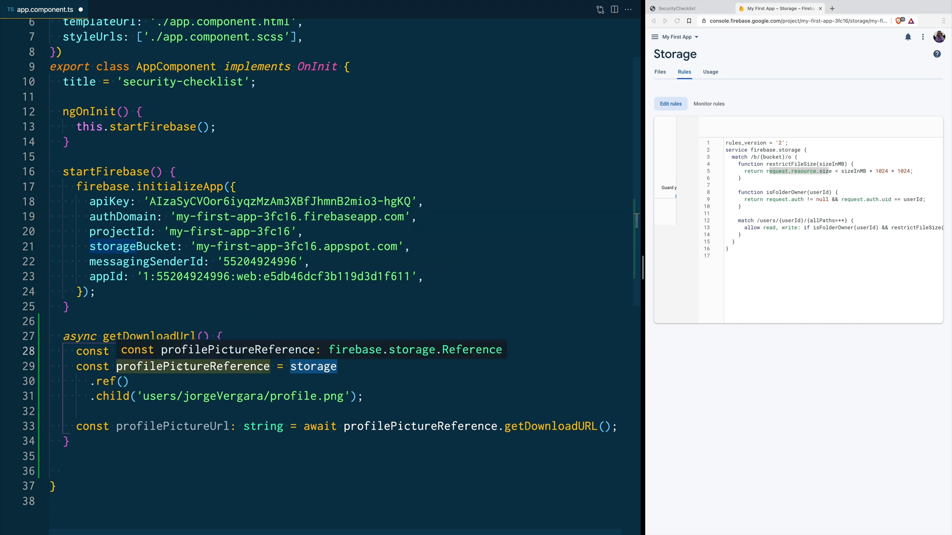
Step: Change the storage path folder from 'users' to 'user' and review the profile picture reference
mouse_move(183, 371)
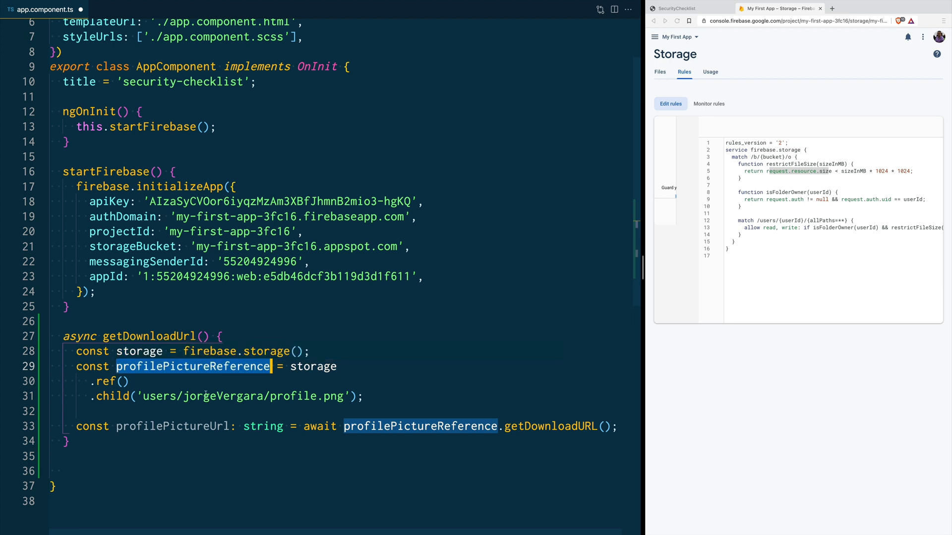
double_click(151, 396)
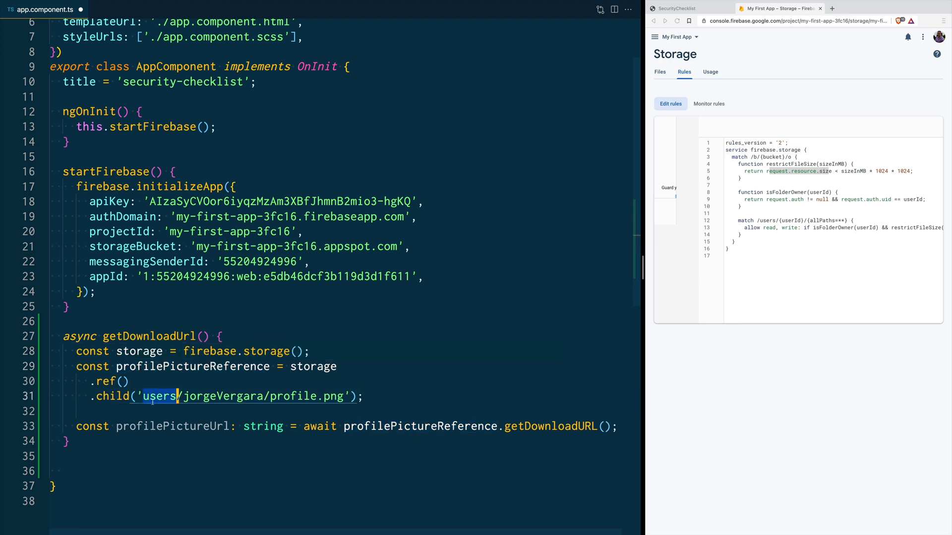
type("user")
double_click(224, 396)
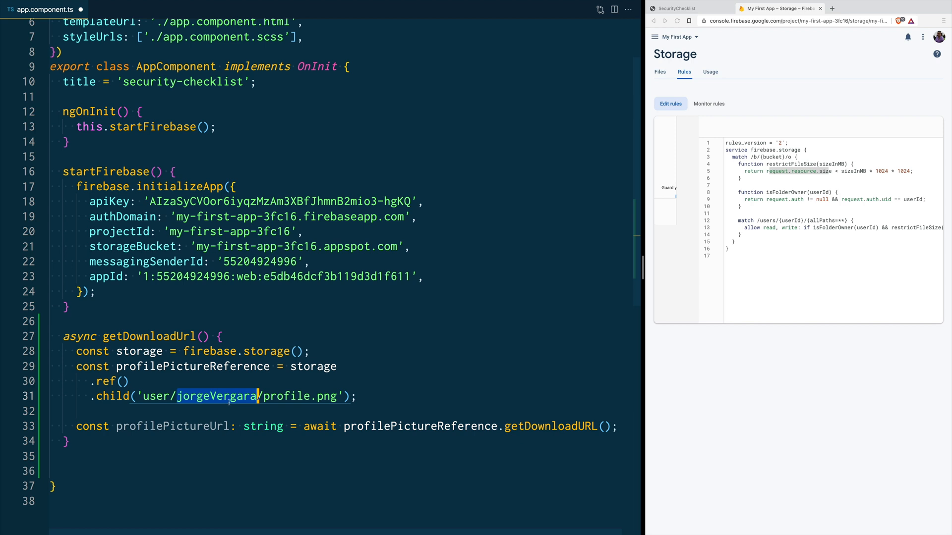
double_click(273, 396)
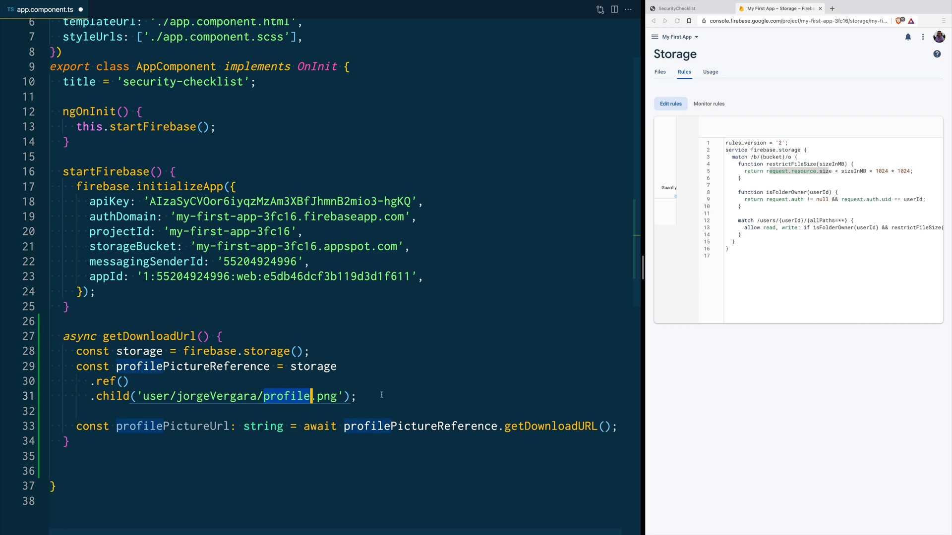
double_click(475, 430)
scroll(503, 444, "right", 1)
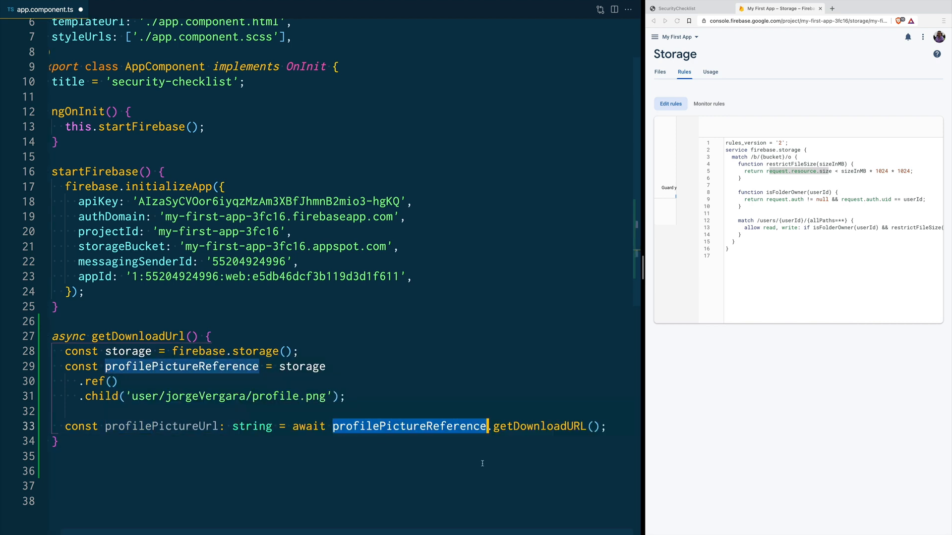
mouse_move(532, 432)
double_click(126, 427)
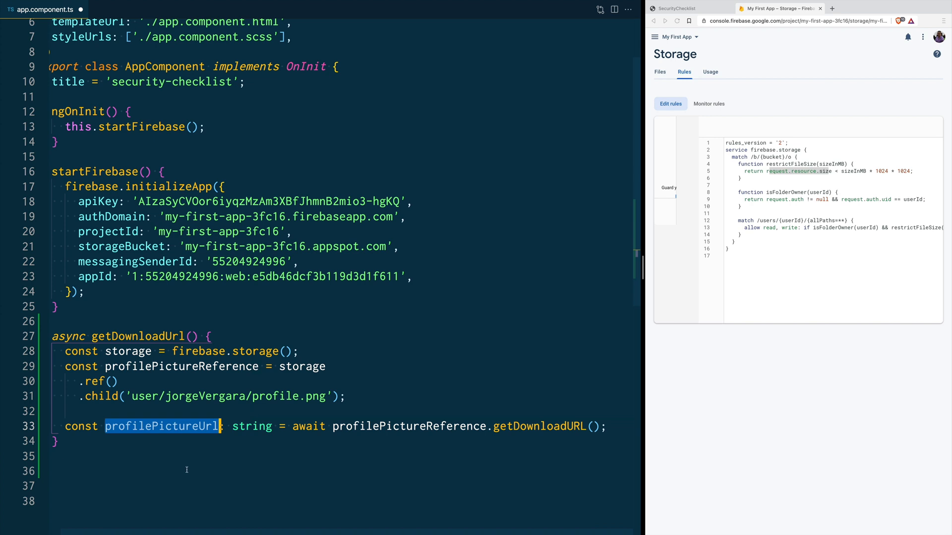
mouse_move(182, 428)
left_click_drag(322, 397, 137, 397)
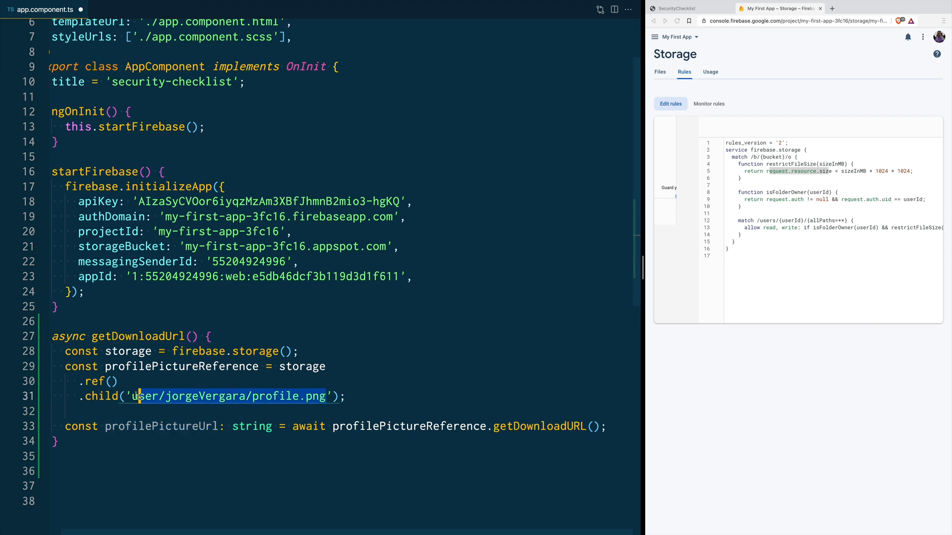
double_click(379, 426)
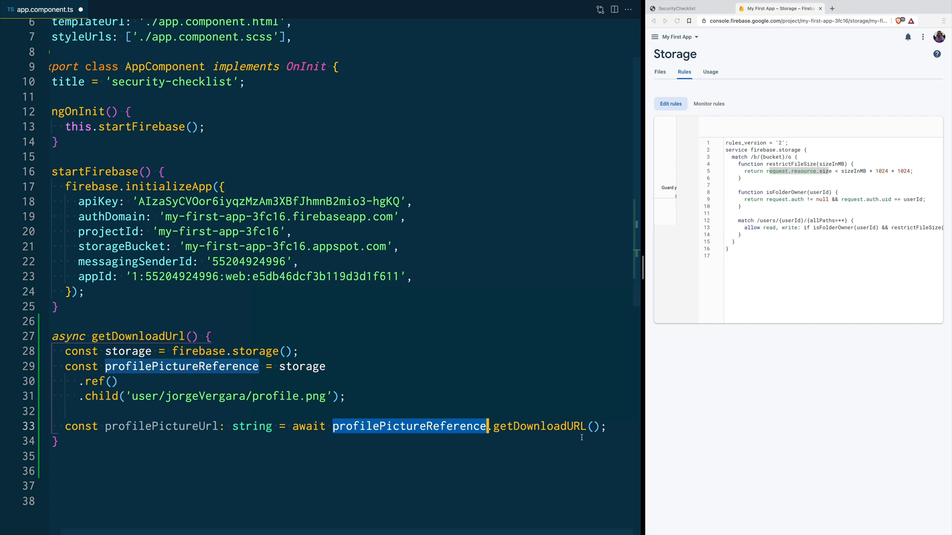
Step: Add a block comment below the method showing the firebasestorage download URL pattern
scroll(495, 387, "down", 5)
left_click(382, 351)
key("Return")
key("alt+shift+a")
key("Return")
key("Return")
key("Left")
key("Left")
key("Left")
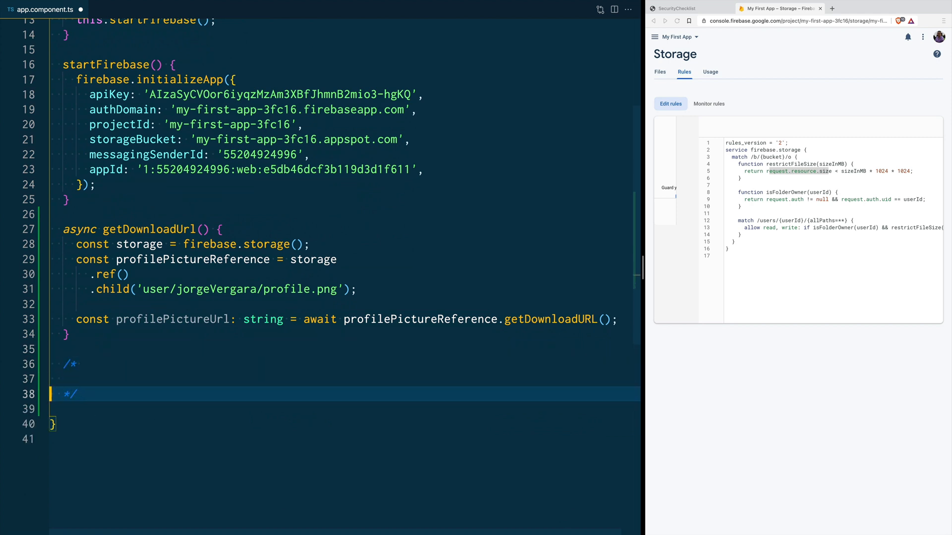
key("ctrl+v")
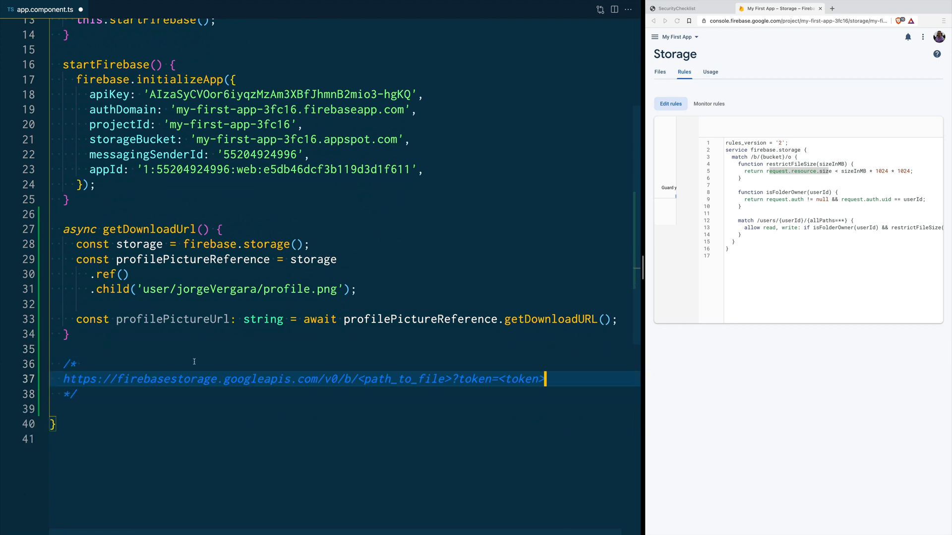
double_click(164, 381)
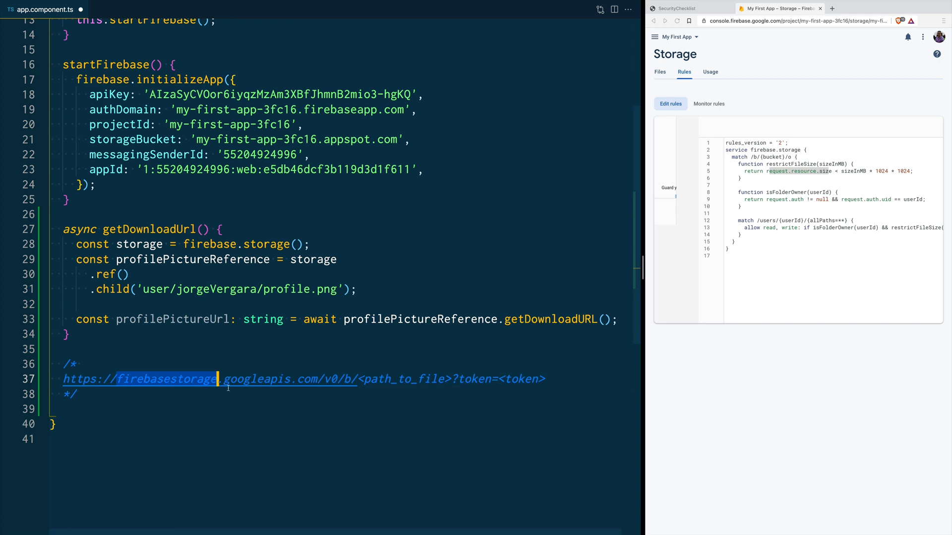
double_click(290, 380)
left_click_drag(358, 380, 450, 379)
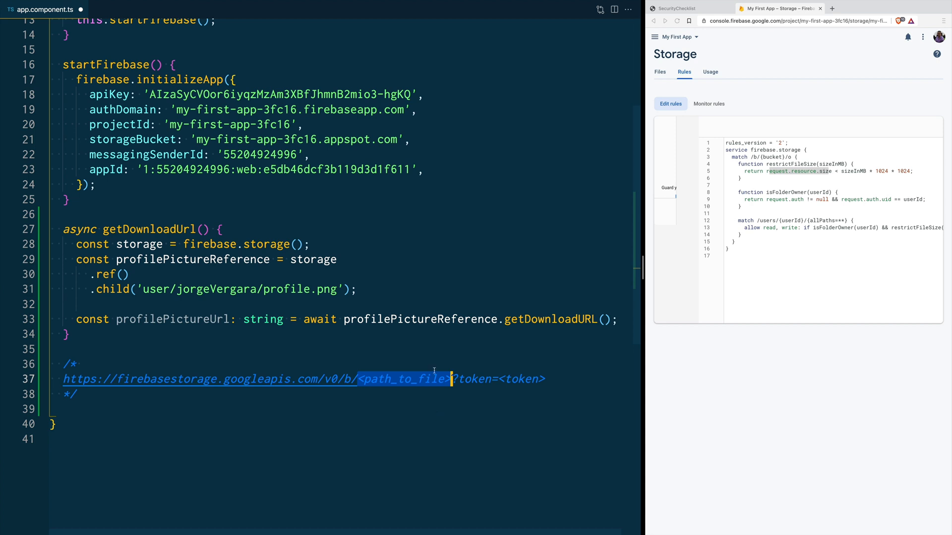
double_click(471, 379)
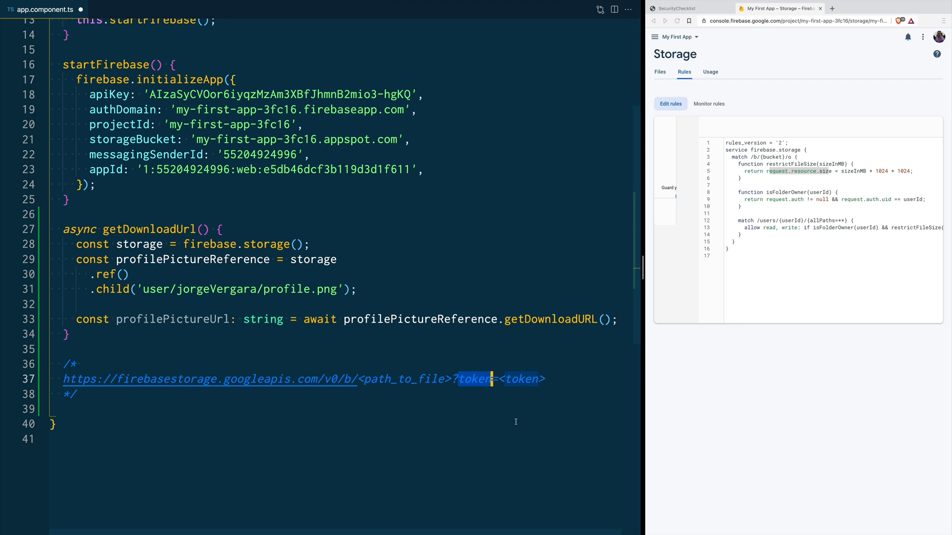
double_click(539, 323)
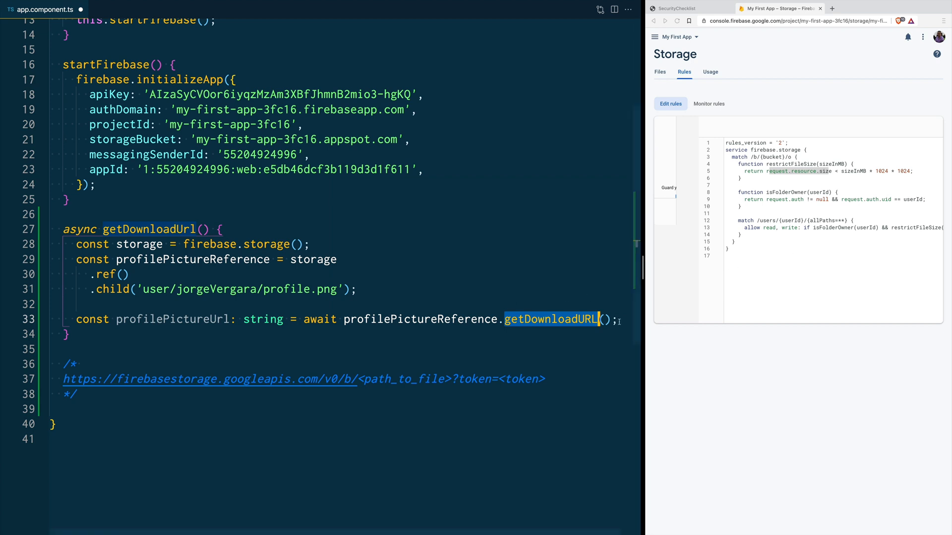
Step: Widen the browser so the Firebase Storage rules page fills most of the screen beside VS Code
key("End")
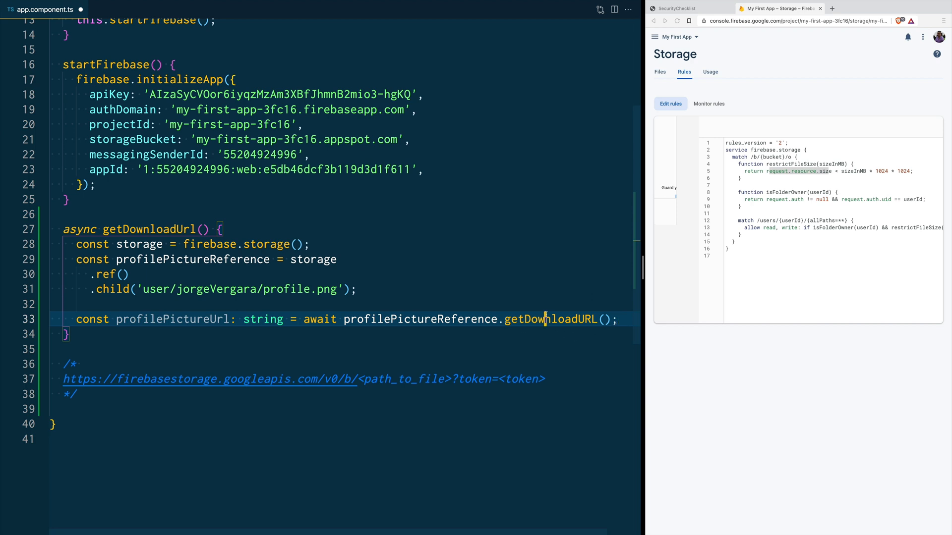
double_click(542, 327)
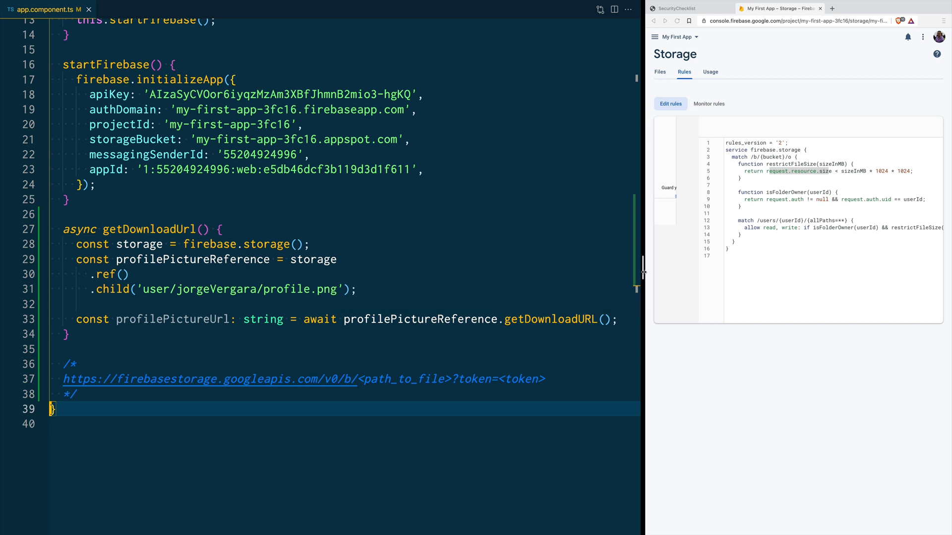
left_click_drag(642, 272, 208, 277)
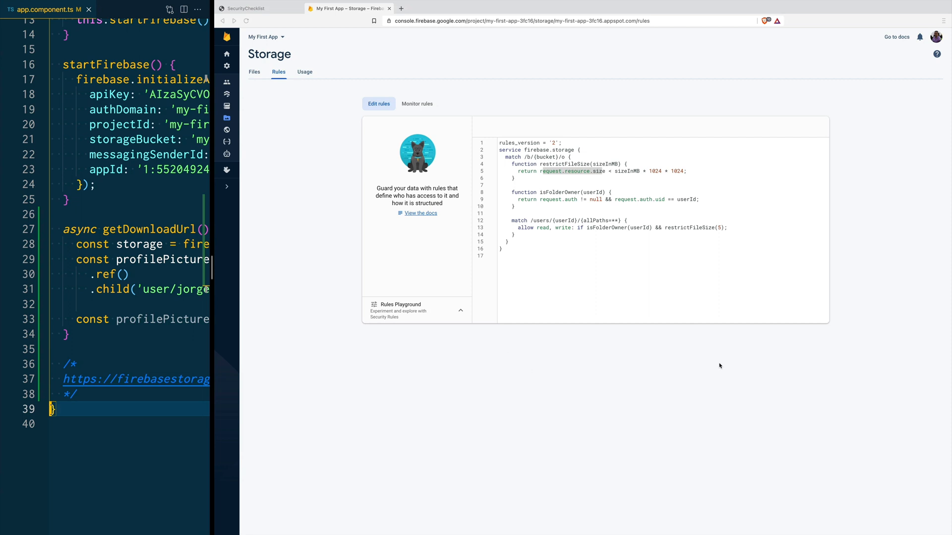
Step: Replace the Storage rules with a version adding an isAllowedFile() helper
double_click(545, 172)
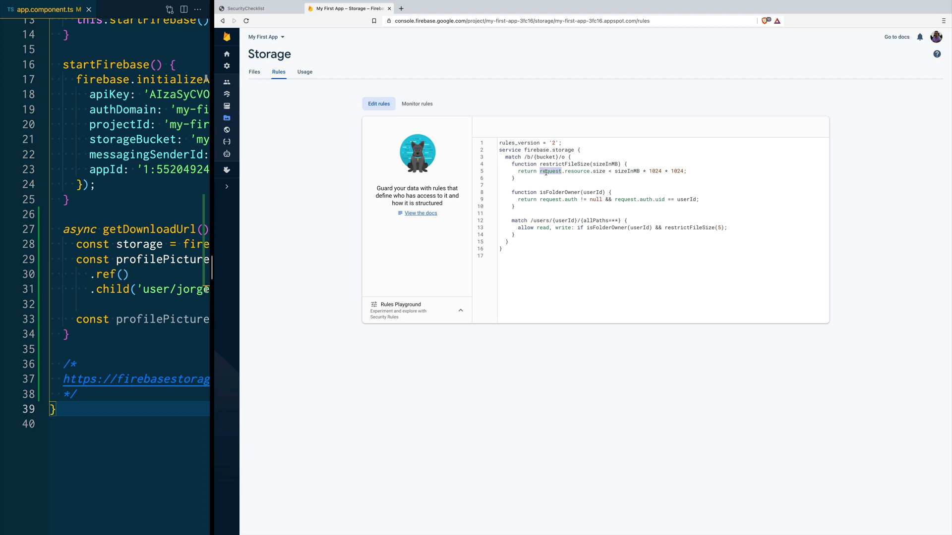
double_click(569, 171)
left_click_drag(512, 249, 498, 154)
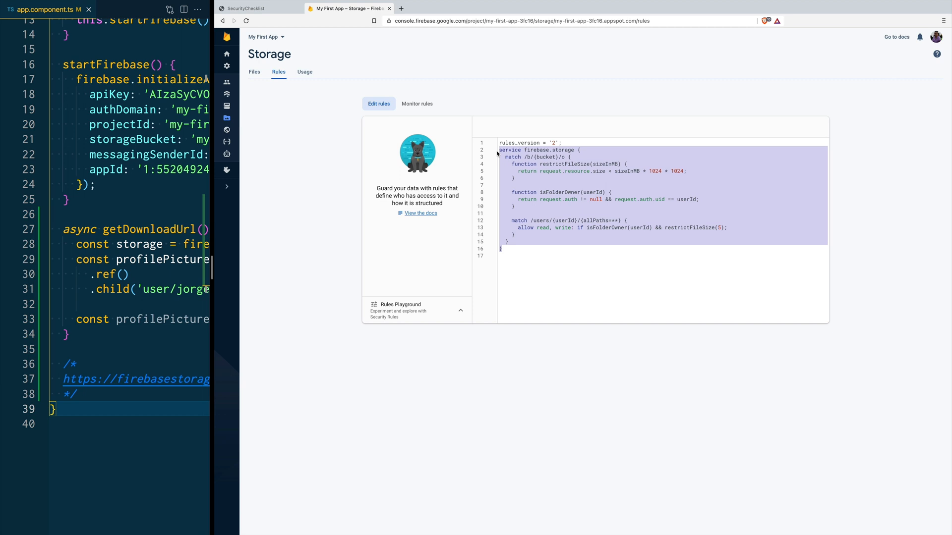
type("service firebase.storage {   match /b/{bucket}/o {     function isAllowedFile() {       return request.resource.contentType.matches('image/jpeg')      || request.resource.contentType.matches('image/png')      || request.resource.contentType.matches('image/webp')      || request.resource.contentType.matches('image/tiff')      || request.resource.contentType.matches('application/pdf')     }      function restrictFileSize(sizeInMB) {       return request.resource.size < sizeInMB * 1024 * 1024;     }      function isFolderOwner(userId) {       return request.auth != null && if request.auth.uid == userId;     }      match /users/{userId}/{allPaths=**} {       allow read, write: if isFolderOwner(userId) && restrictFileSize(5) && isAllowedFile();     }   } }")
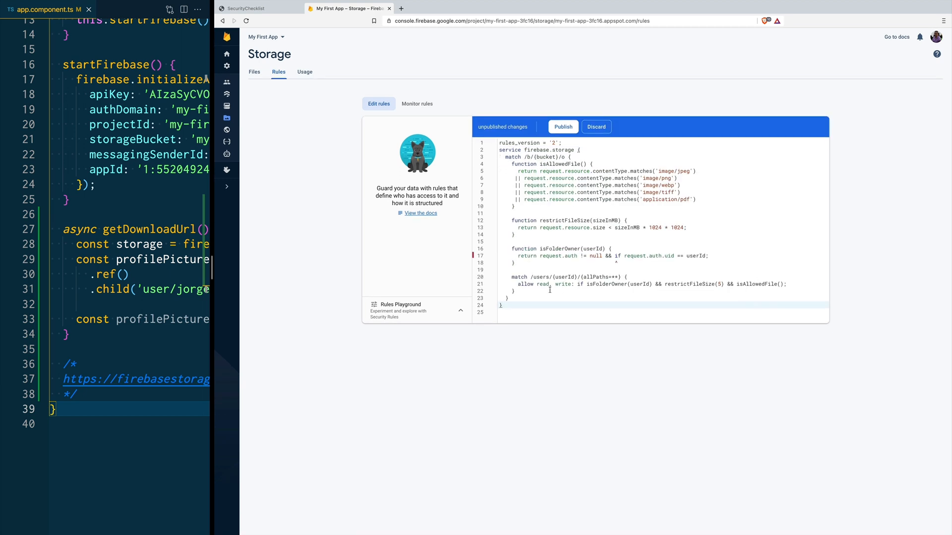
Step: Remove the stray 'if' from the owner check on line 17
left_click_drag(509, 219, 528, 256)
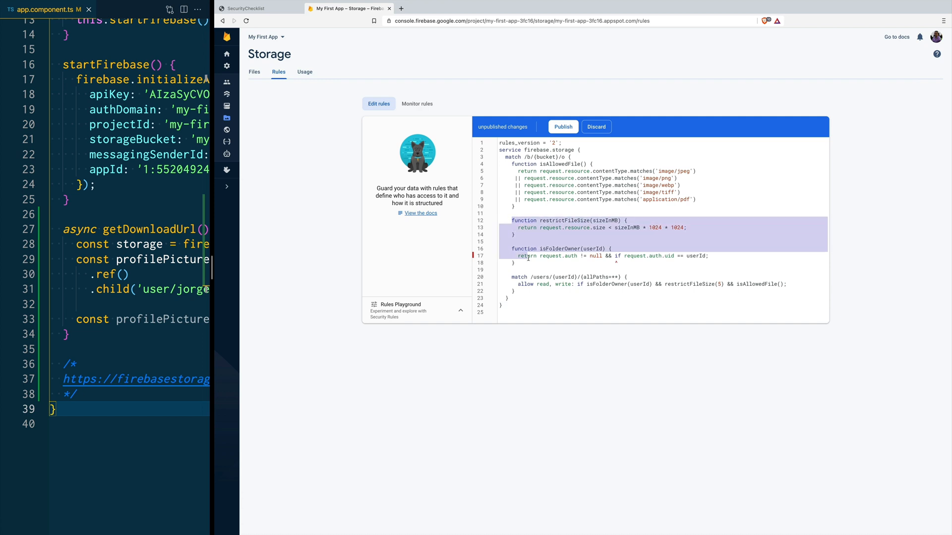
left_click(623, 256)
key("BackSpace")
key("BackSpace")
key("BackSpace")
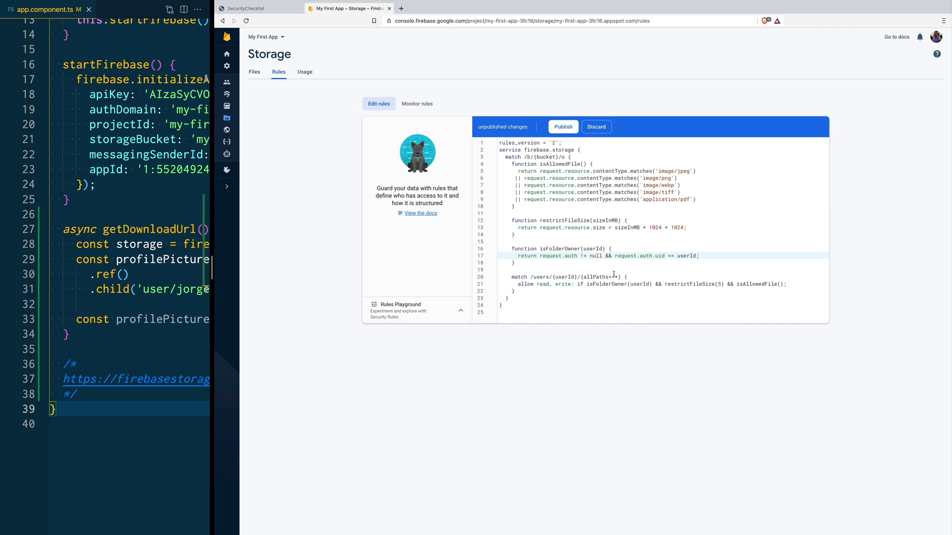
Step: Review isAllowedFile, which matches request.resource.contentType against types such as image/jpeg
double_click(752, 285)
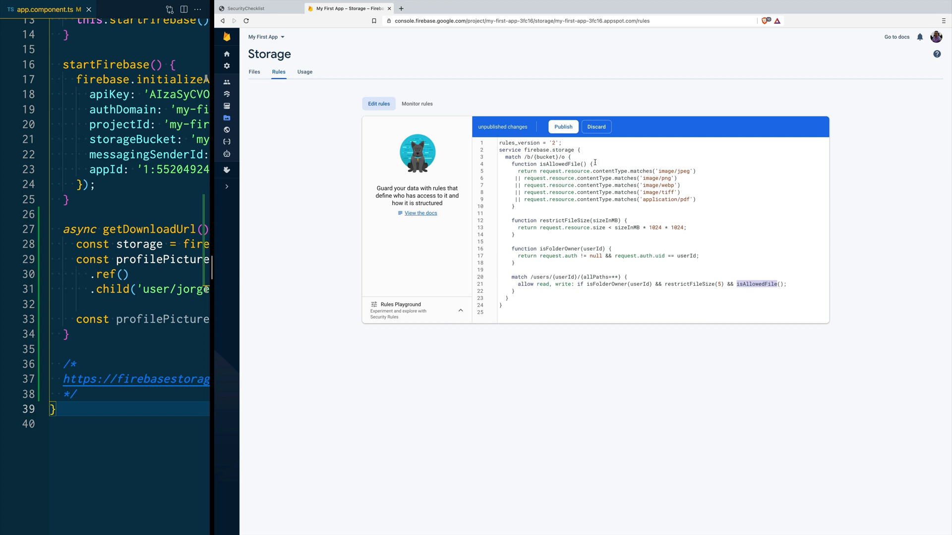
left_click_drag(605, 164, 513, 170)
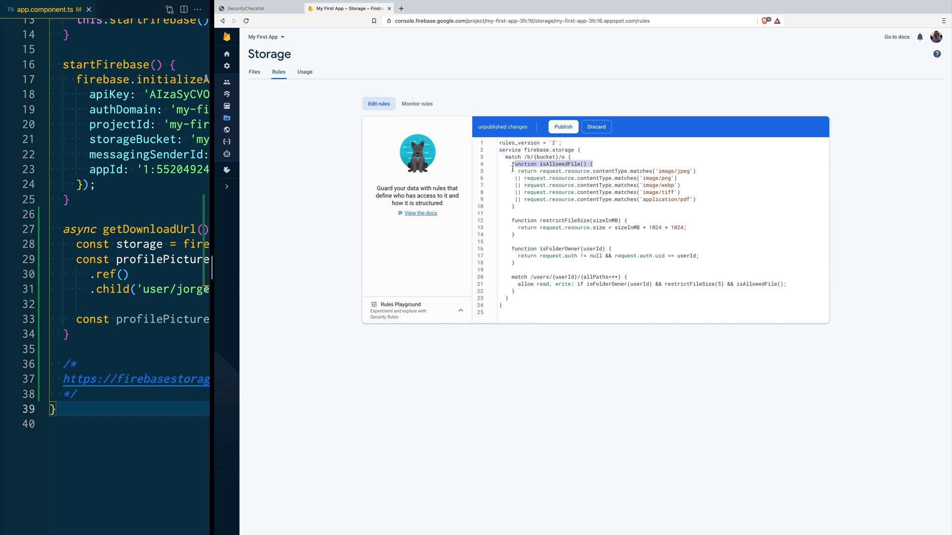
double_click(550, 171)
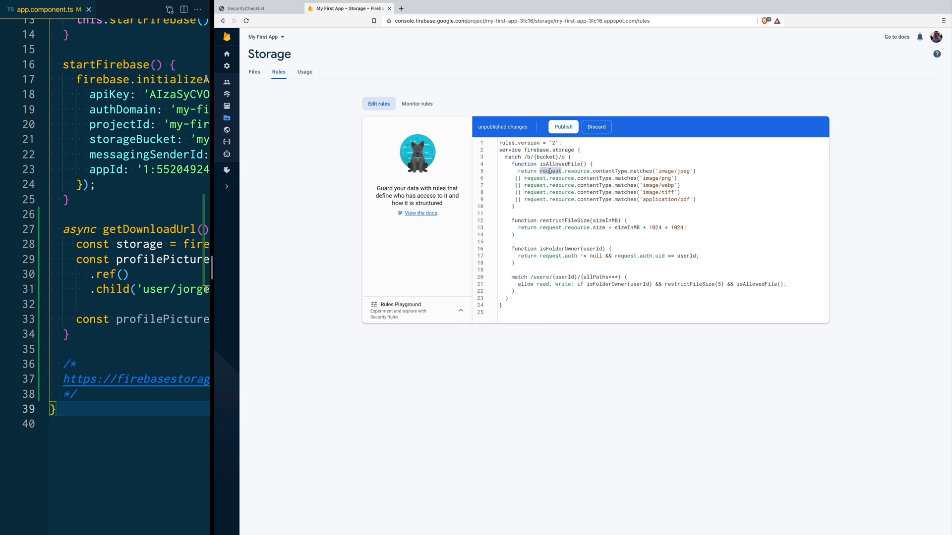
double_click(581, 171)
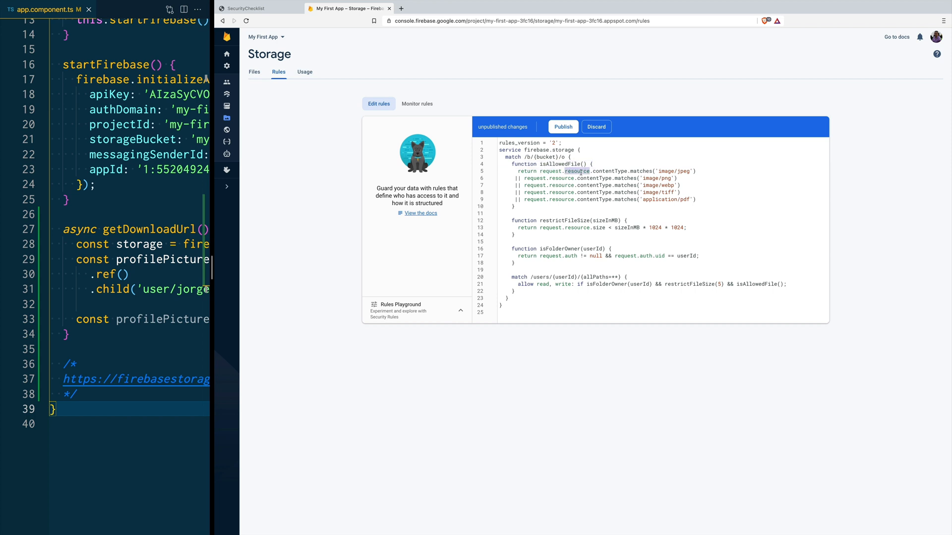
double_click(608, 171)
left_click_drag(660, 172, 689, 171)
left_click(518, 207)
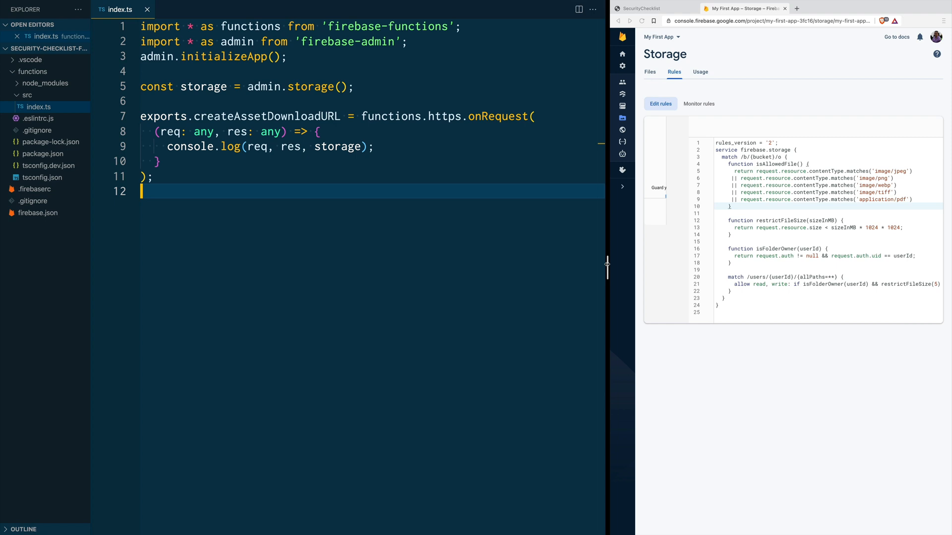
Step: Look over index.ts, highlighting the storage constant and its uses
left_click_drag(192, 194, 140, 22)
left_click(180, 194)
left_click(208, 88)
double_click(208, 88)
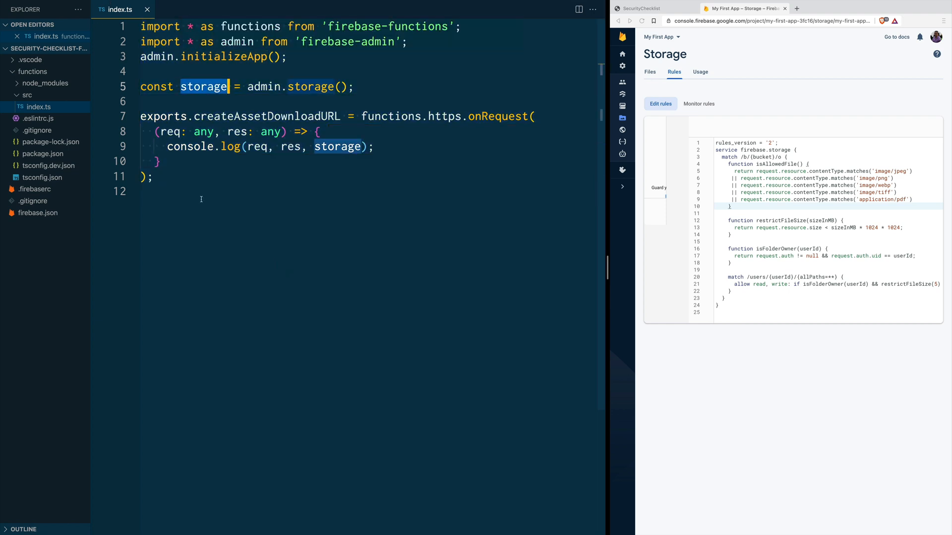
Step: Append a commented sample body with a filePath to profile.png and expirationTimeInMinutes 10
left_click(180, 200)
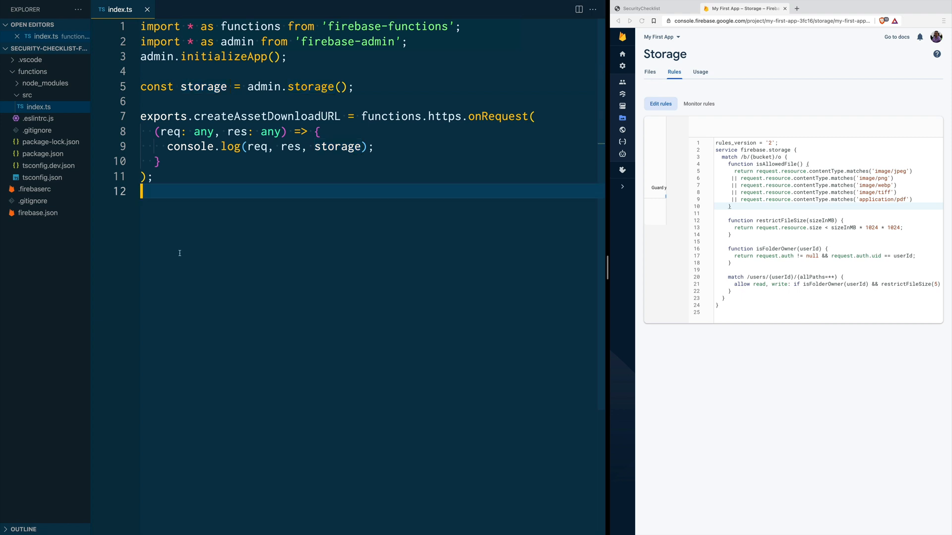
key("Return")
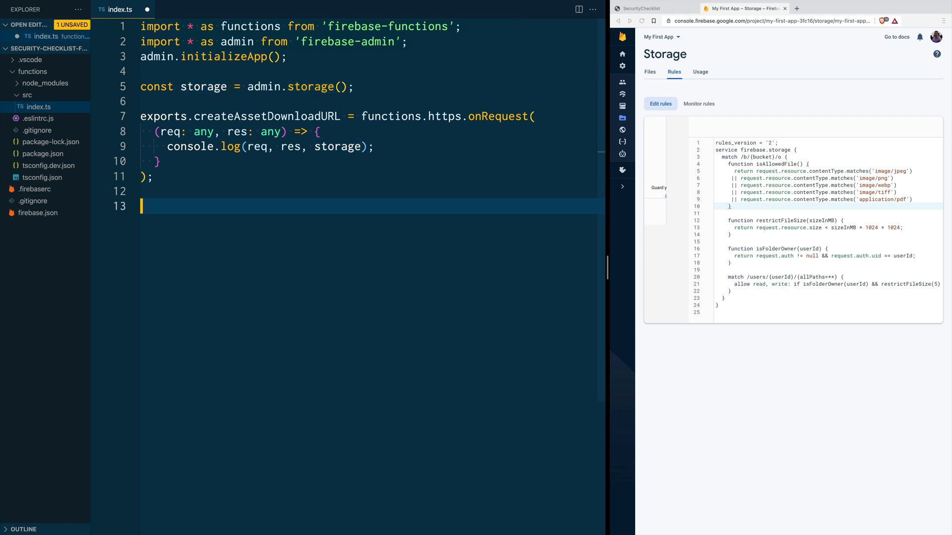
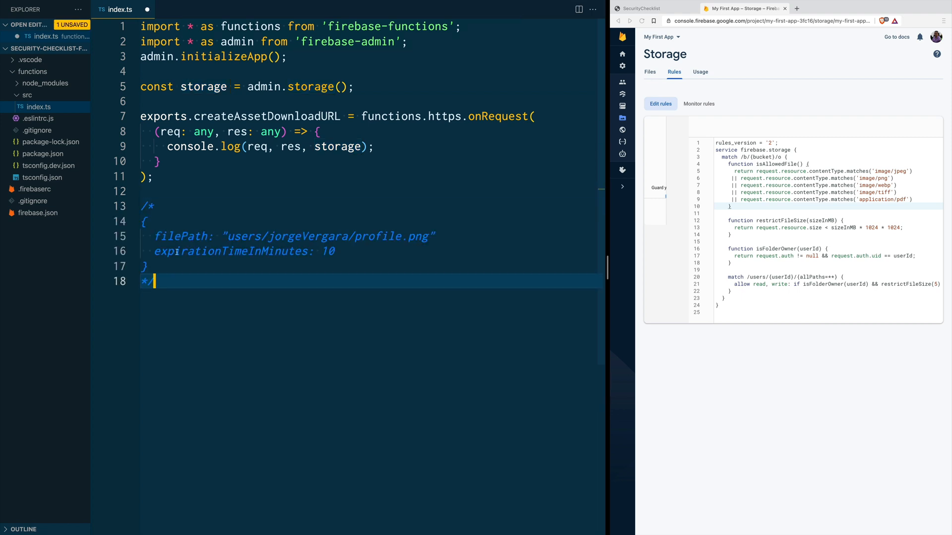
double_click(186, 236)
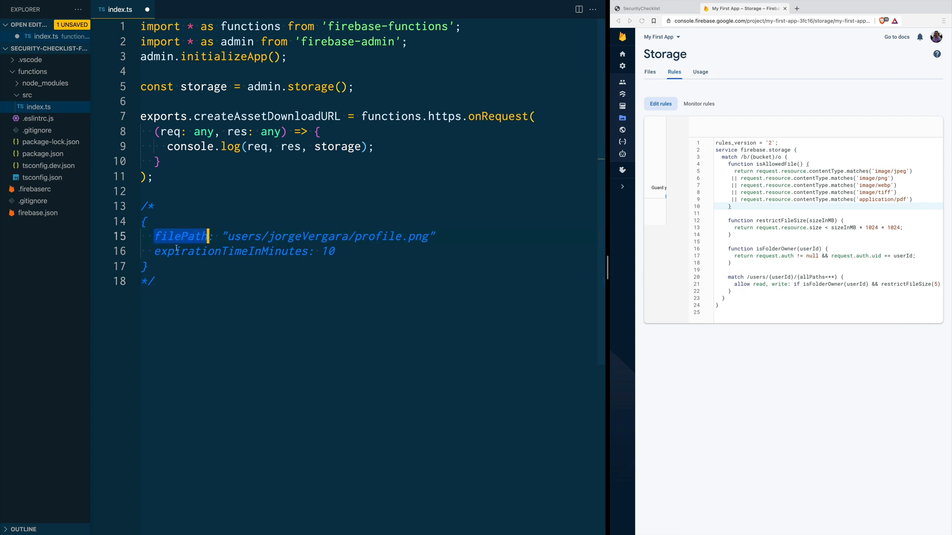
left_click_drag(228, 238, 429, 237)
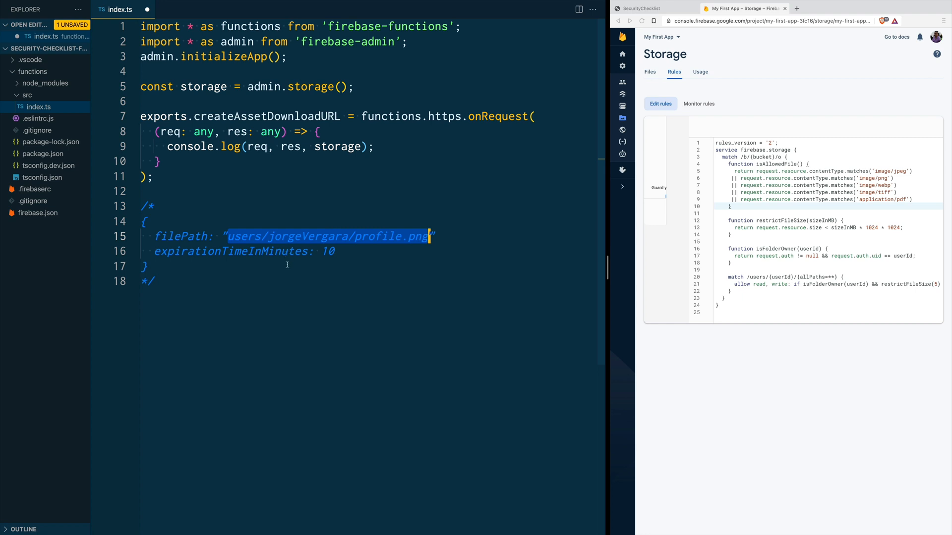
double_click(220, 252)
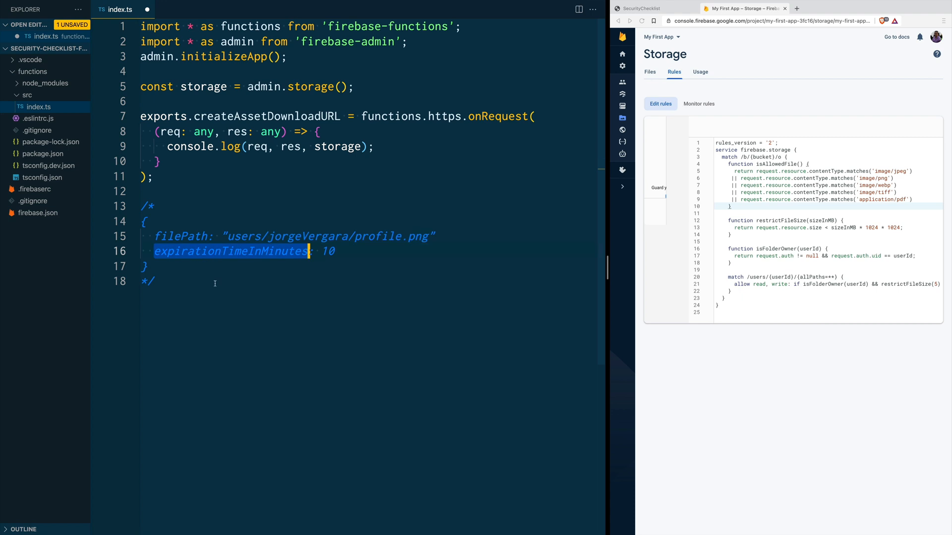
left_click(339, 252)
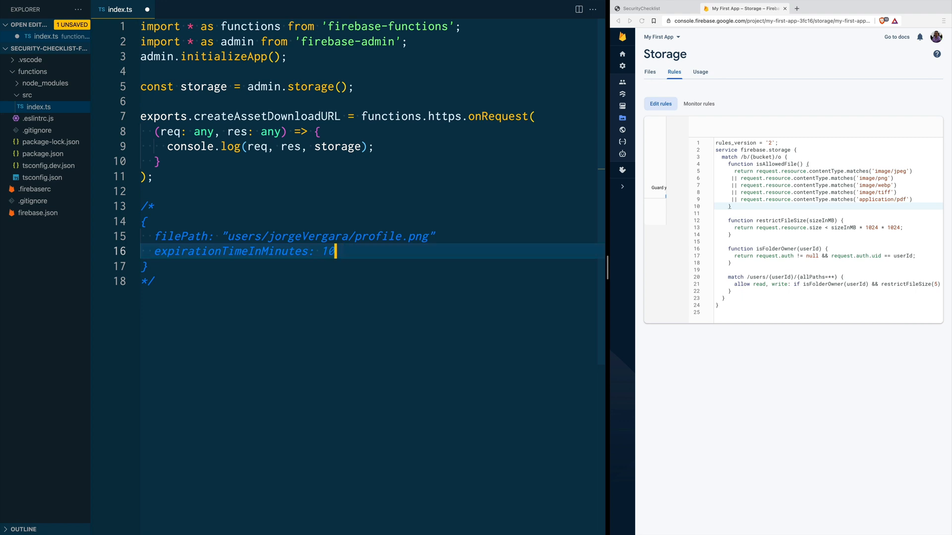
Step: Replace console.log with filePath and expirationTimeInMinutes read from req.body, defaulting to 15
left_click(393, 147)
key("shift+Home")
key("Return")
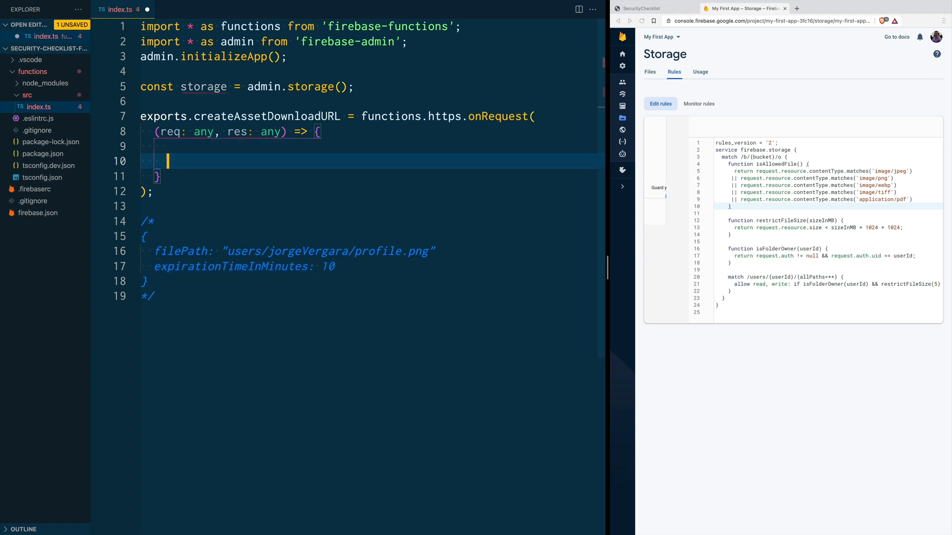
type("const filePath = req.body.filePath; const expirationTimeInMinutes = req.body.expirationTimeInMinutes || 15;")
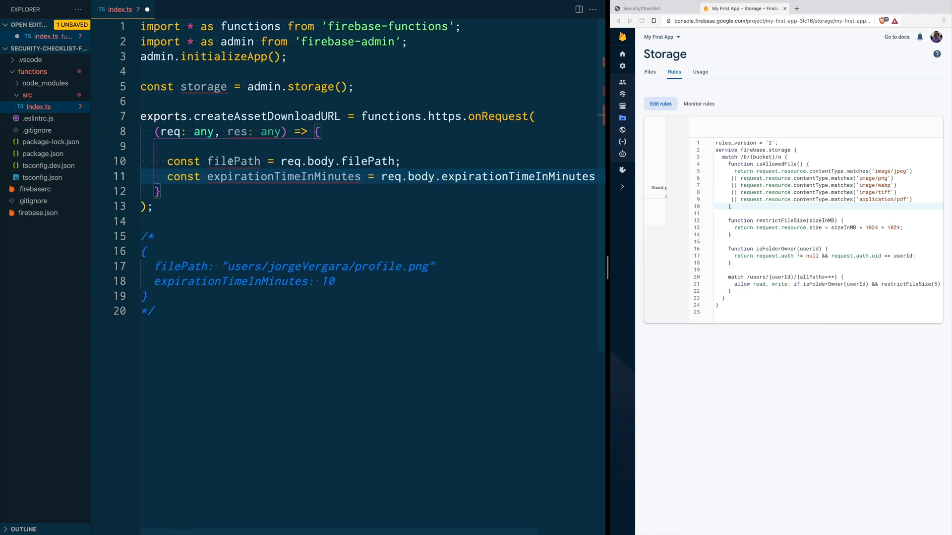
mouse_move(323, 176)
type("|| 15")
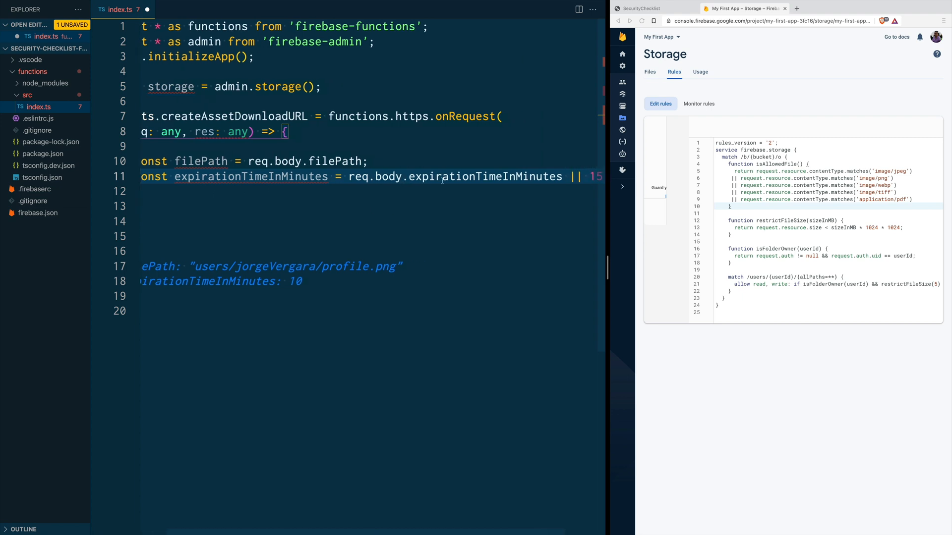
type(";")
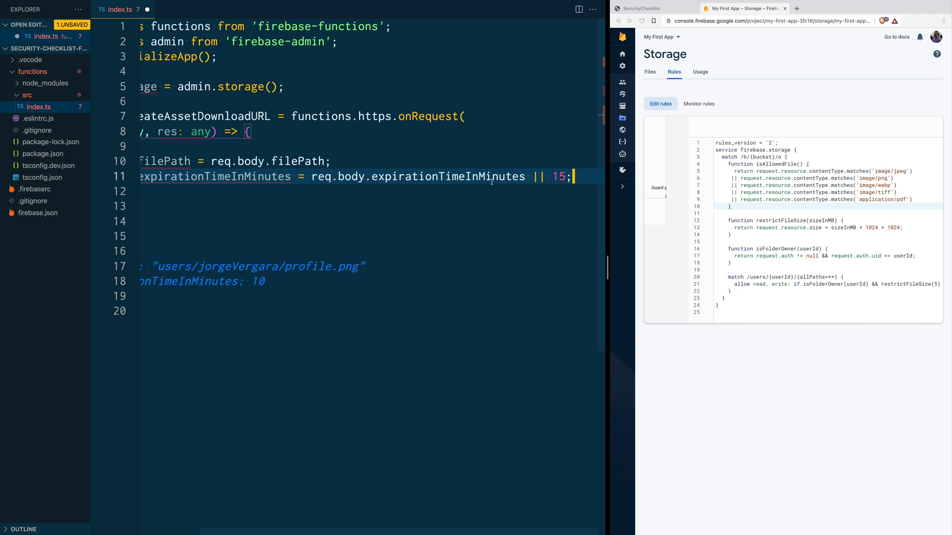
double_click(401, 177)
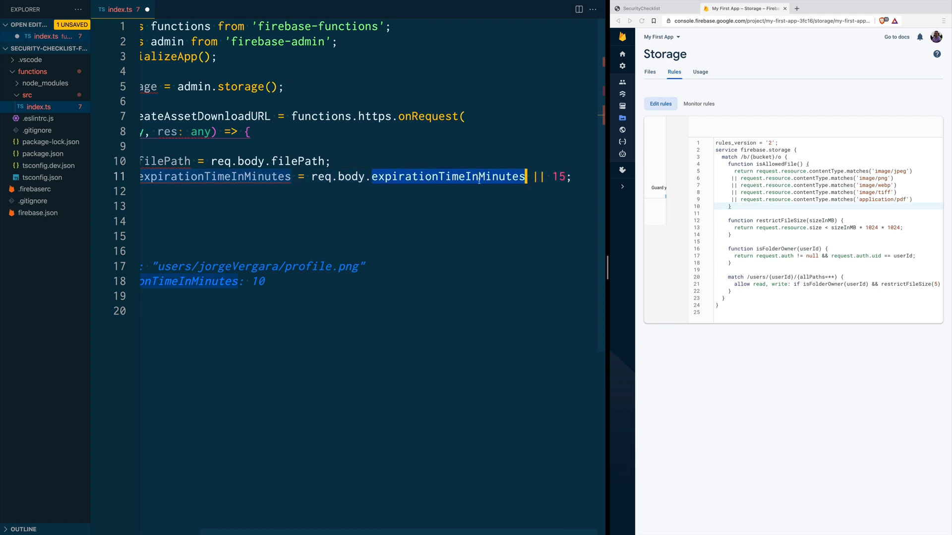
left_click(565, 177)
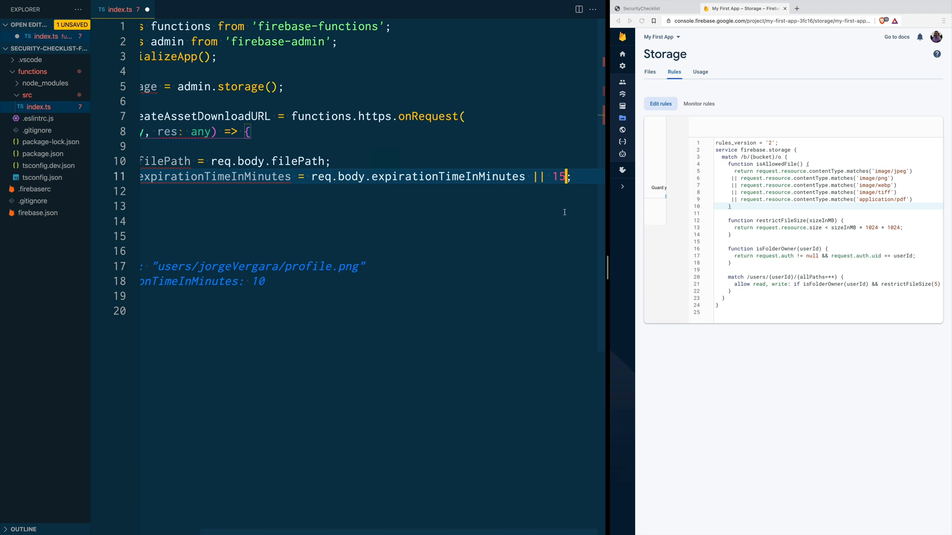
left_click(579, 178)
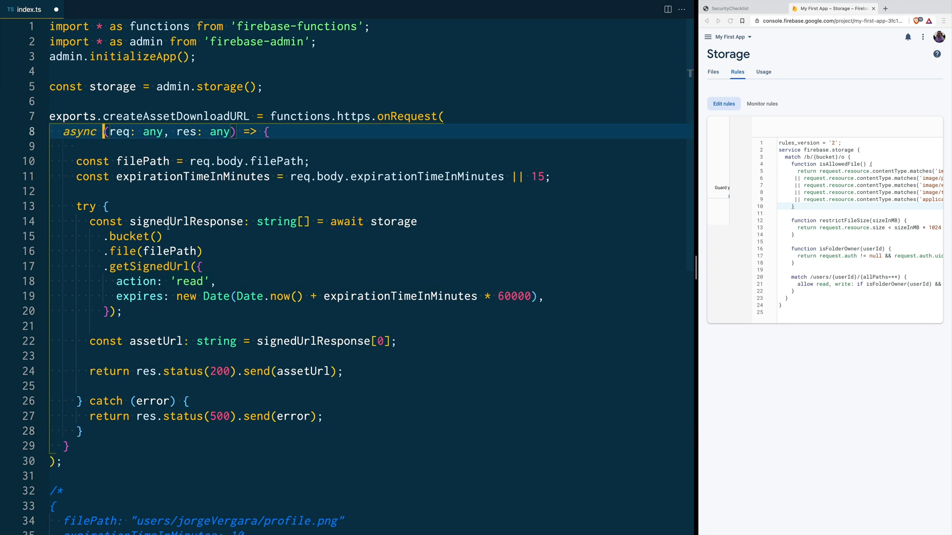
left_click(392, 221)
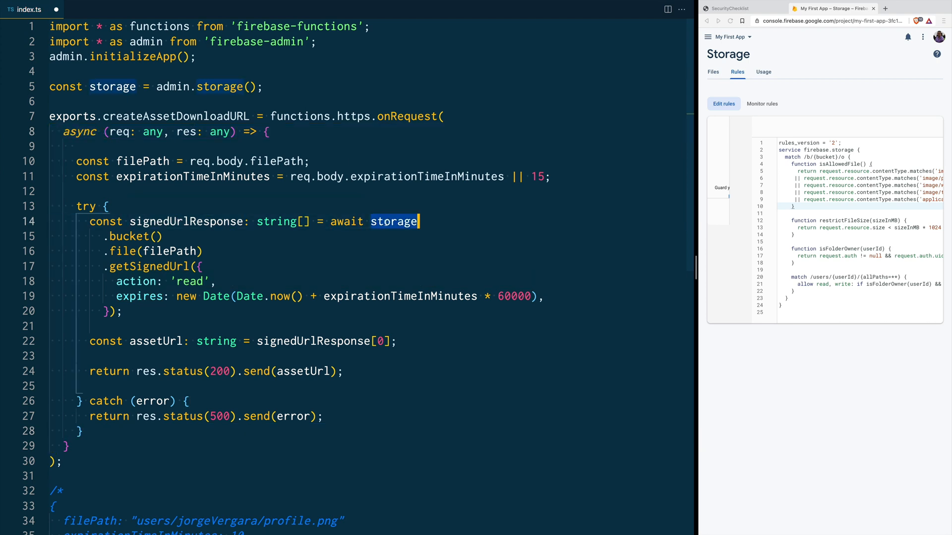
double_click(197, 221)
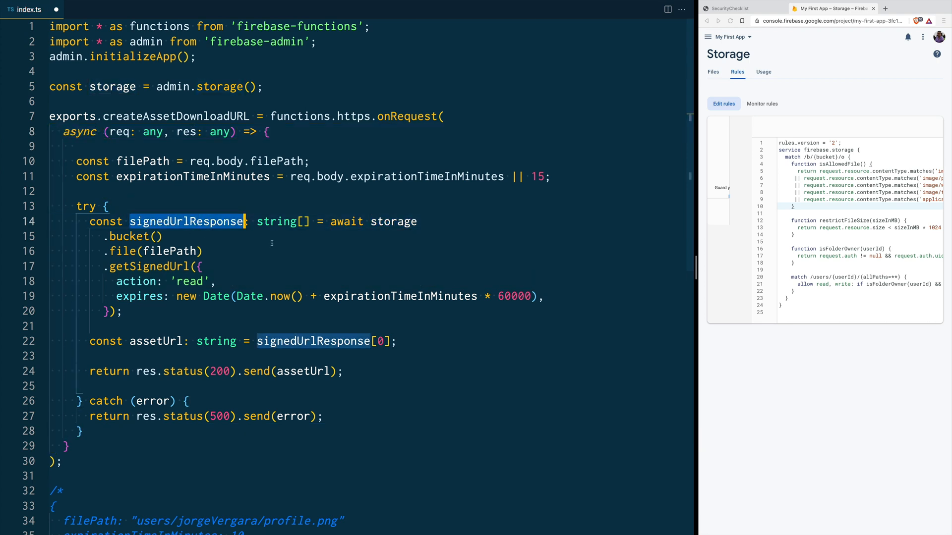
double_click(389, 222)
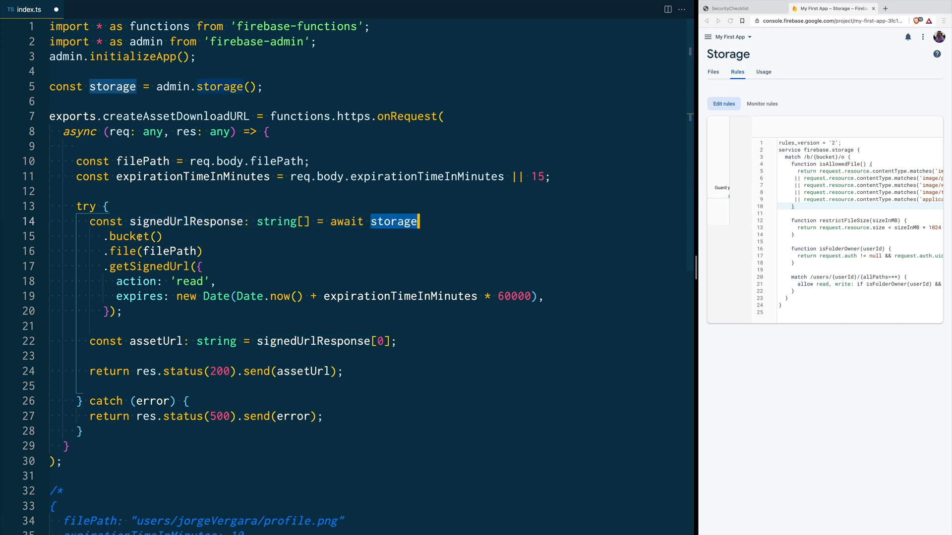
double_click(115, 237)
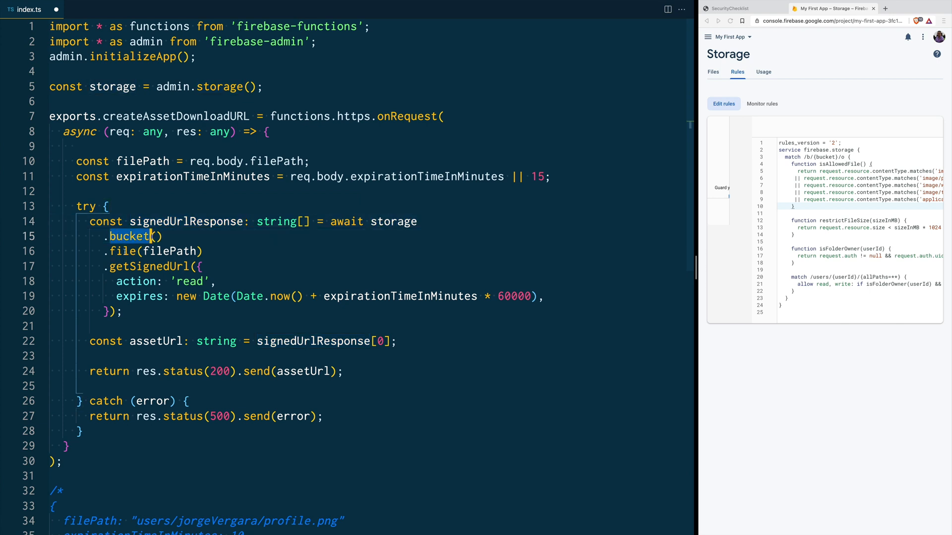
double_click(169, 252)
double_click(121, 252)
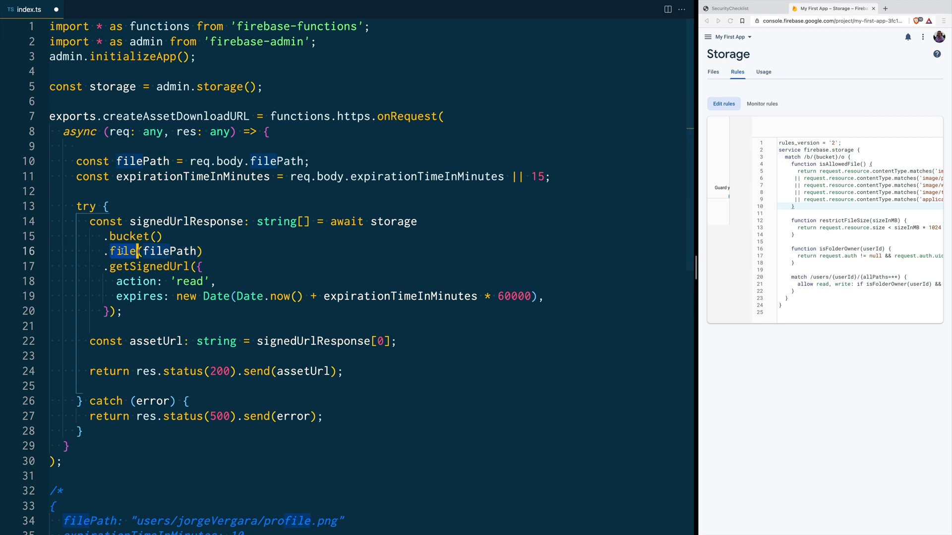
left_click(207, 252)
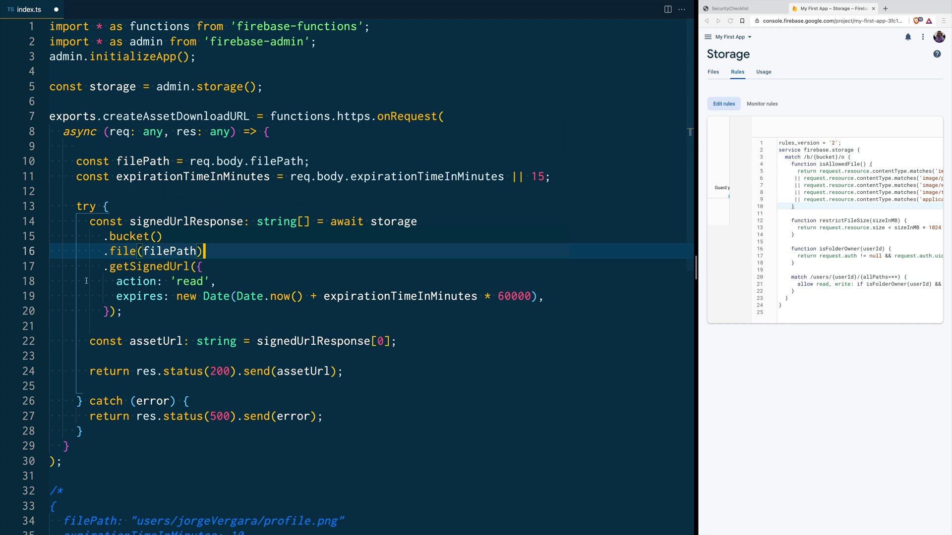
mouse_move(142, 287)
double_click(416, 296)
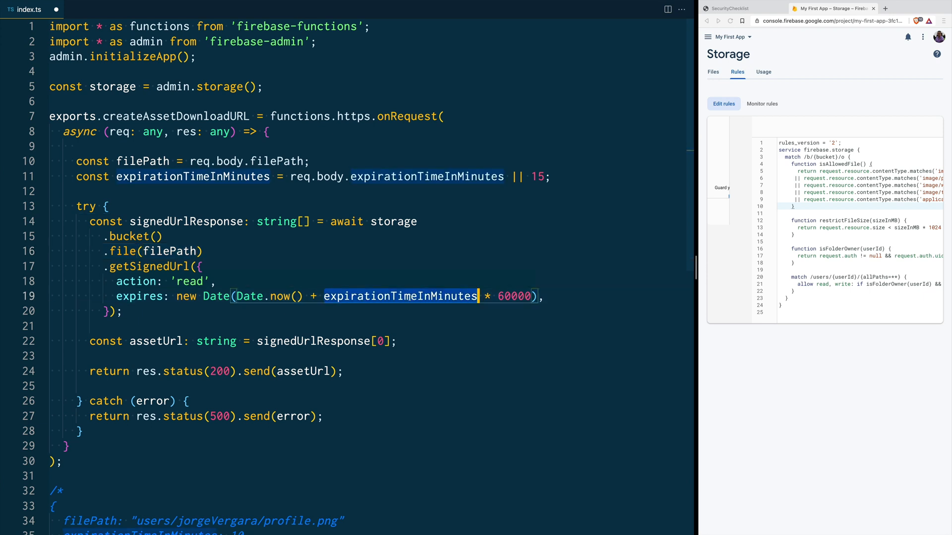
double_click(514, 297)
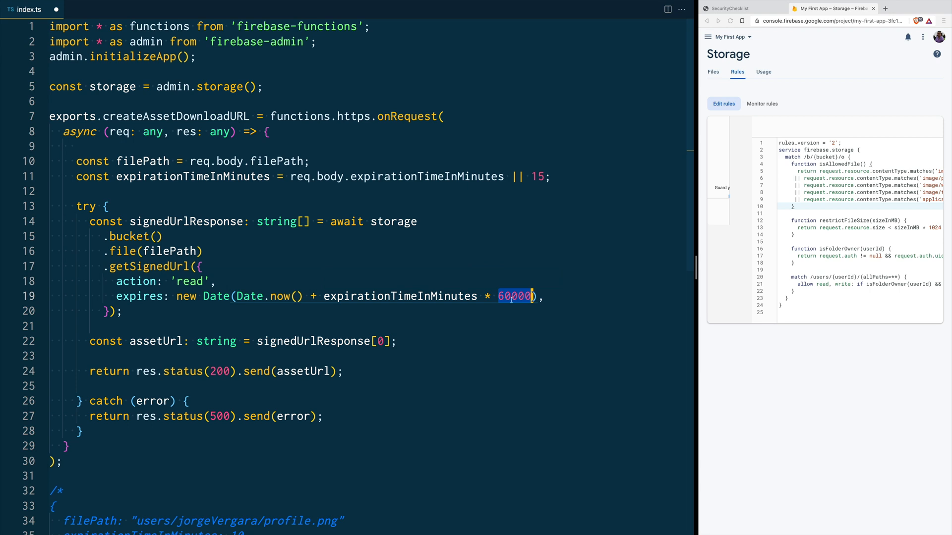
mouse_move(241, 297)
left_click_drag(237, 296, 303, 296)
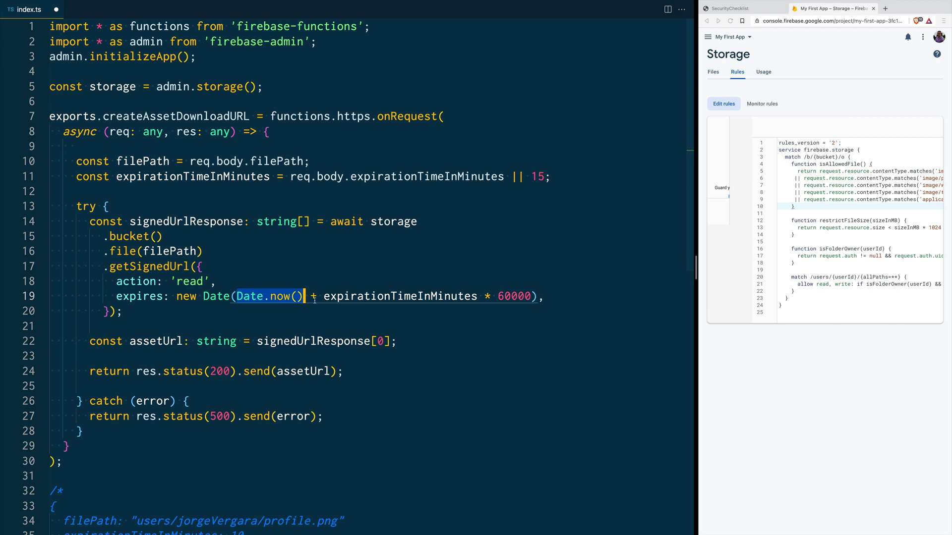
double_click(404, 297)
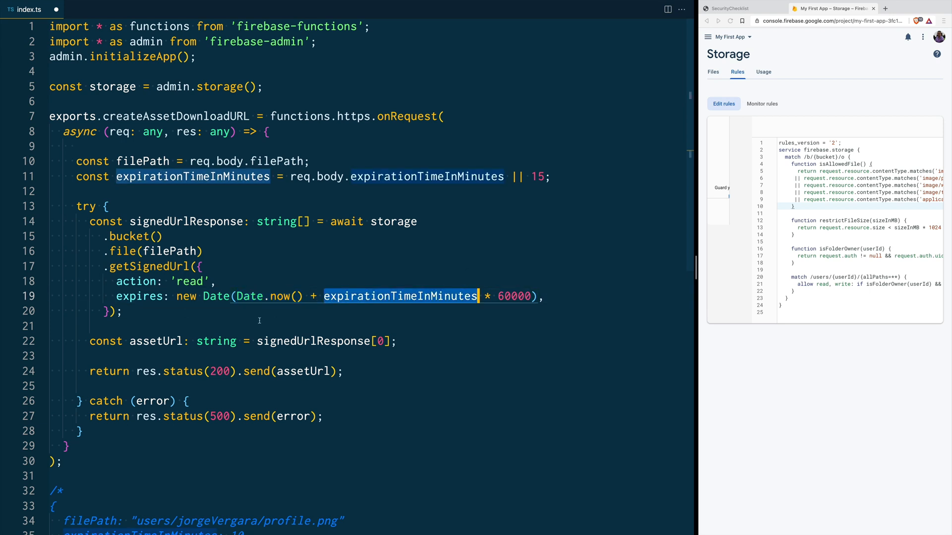
double_click(207, 223)
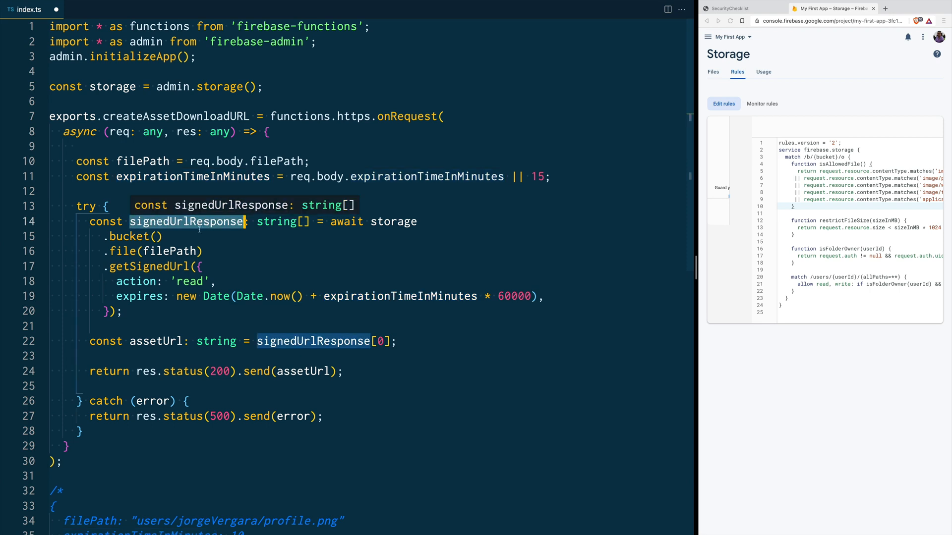
double_click(151, 342)
left_click_drag(397, 341, 90, 341)
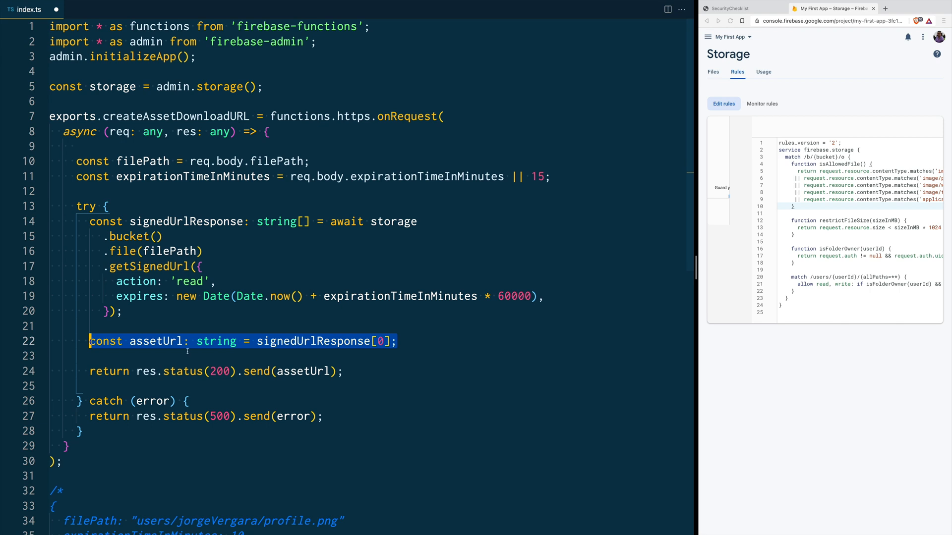